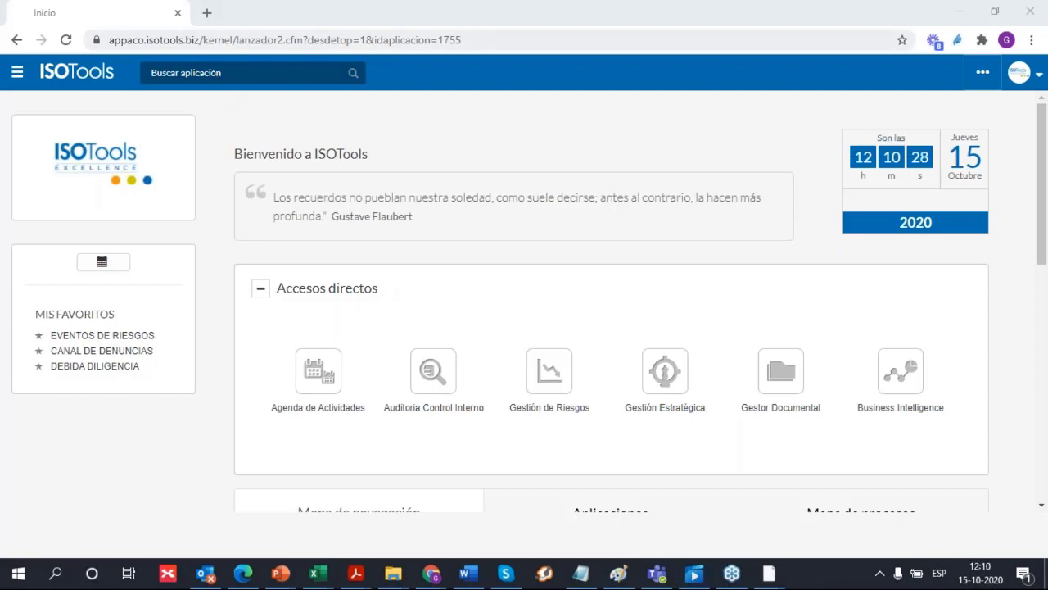
Load the ISOTools sign-in page at siu.isotools.org in a new browser tab and show its username and password fields
{"action": "left_click", "coordinate": [212, 13]}
{"action": "left_click", "coordinate": [208, 13]}
{"action": "left_click", "coordinate": [264, 40]}
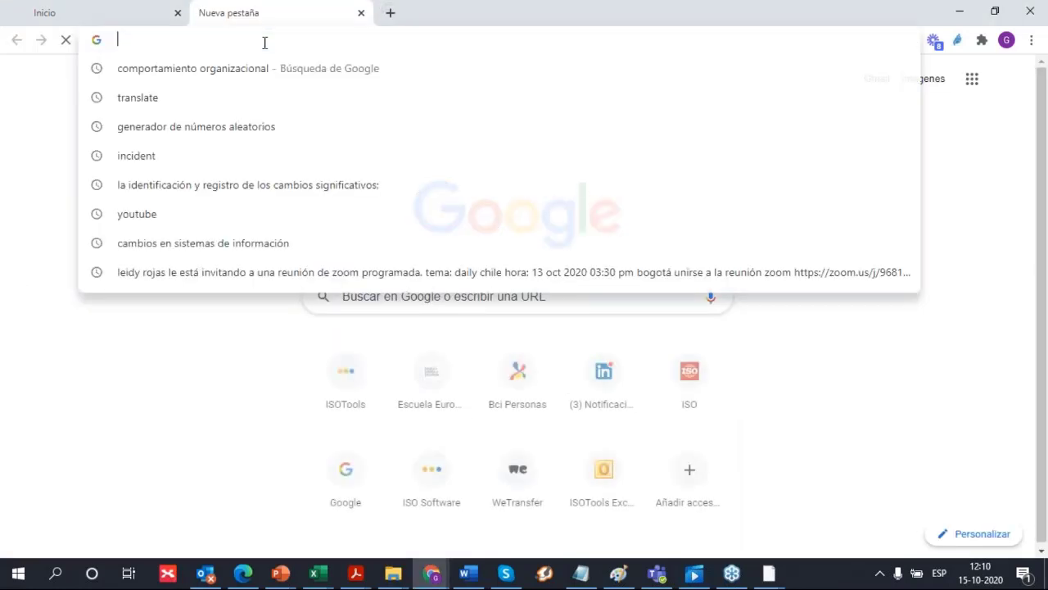
{"action": "type", "text": "si"}
{"action": "key", "text": "Return"}
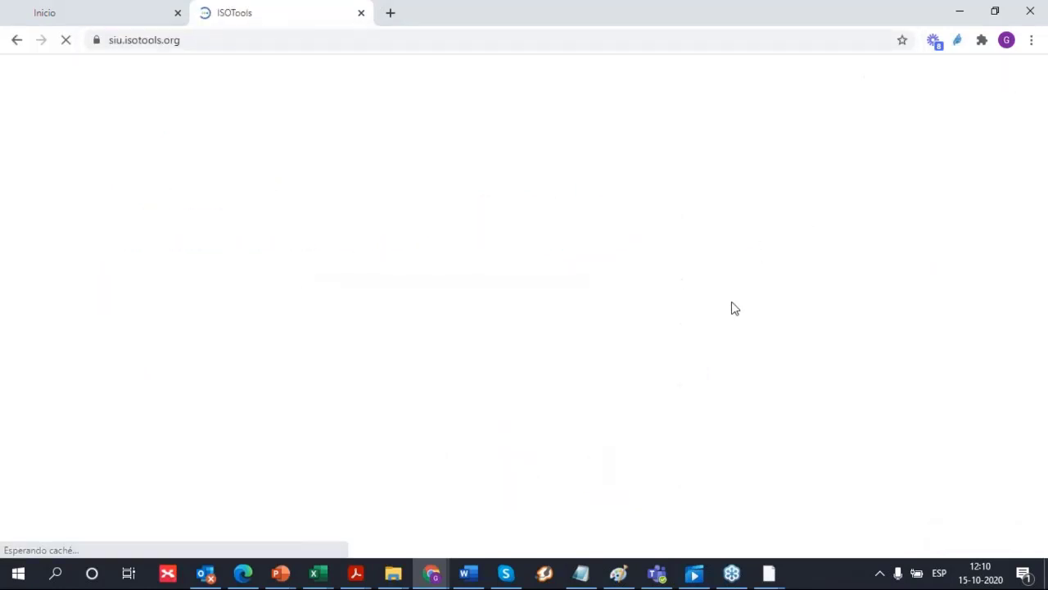
{"action": "left_click", "coordinate": [871, 237]}
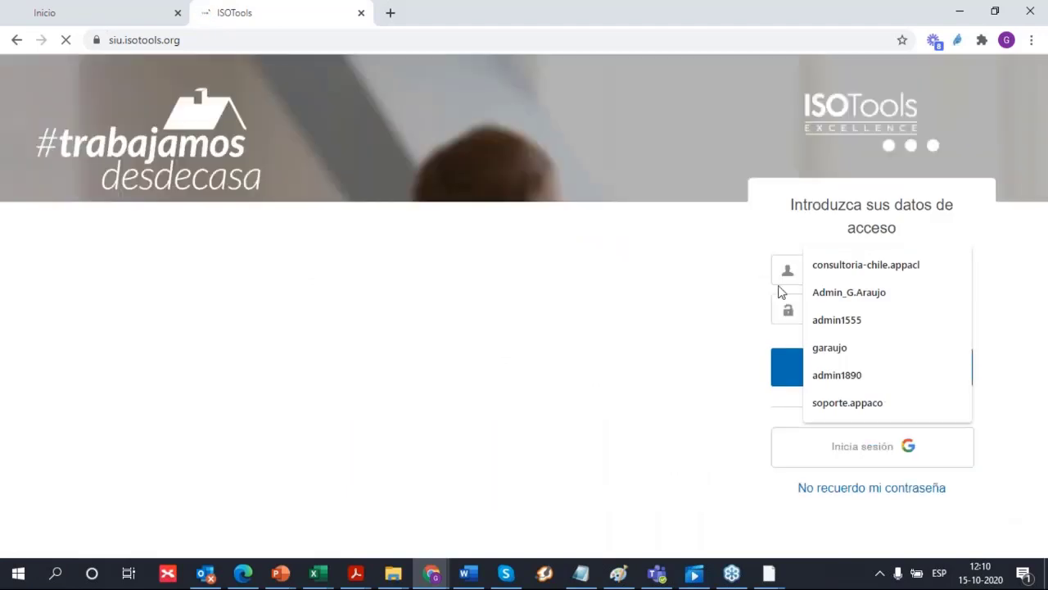
{"action": "left_click", "coordinate": [777, 295]}
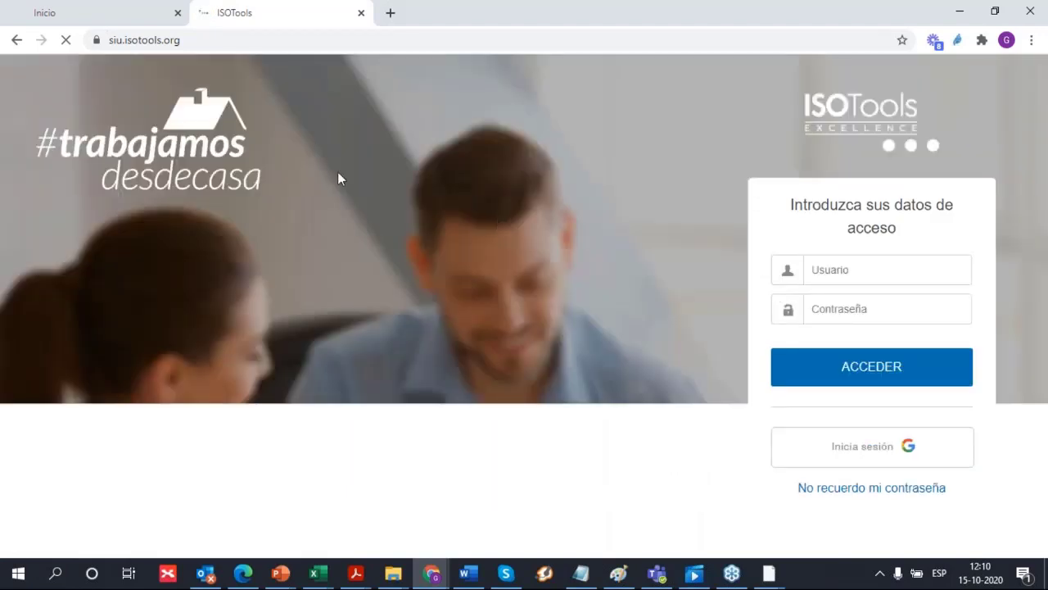
{"action": "left_click", "coordinate": [885, 309]}
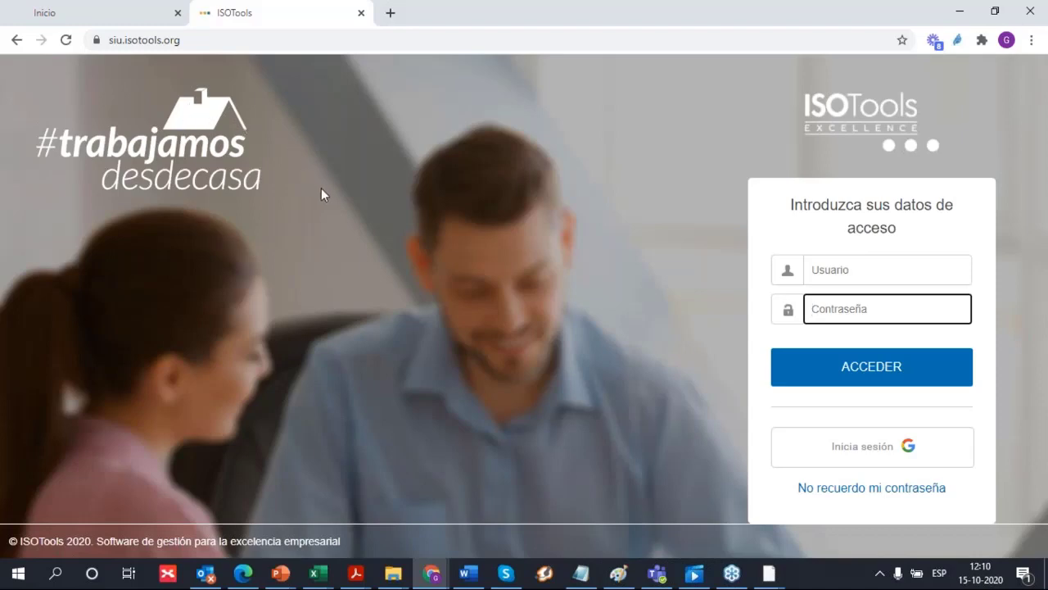
Return to the ISOTools home page and look over the welcome area and the Accesos directos shortcuts
{"action": "left_click", "coordinate": [128, 20]}
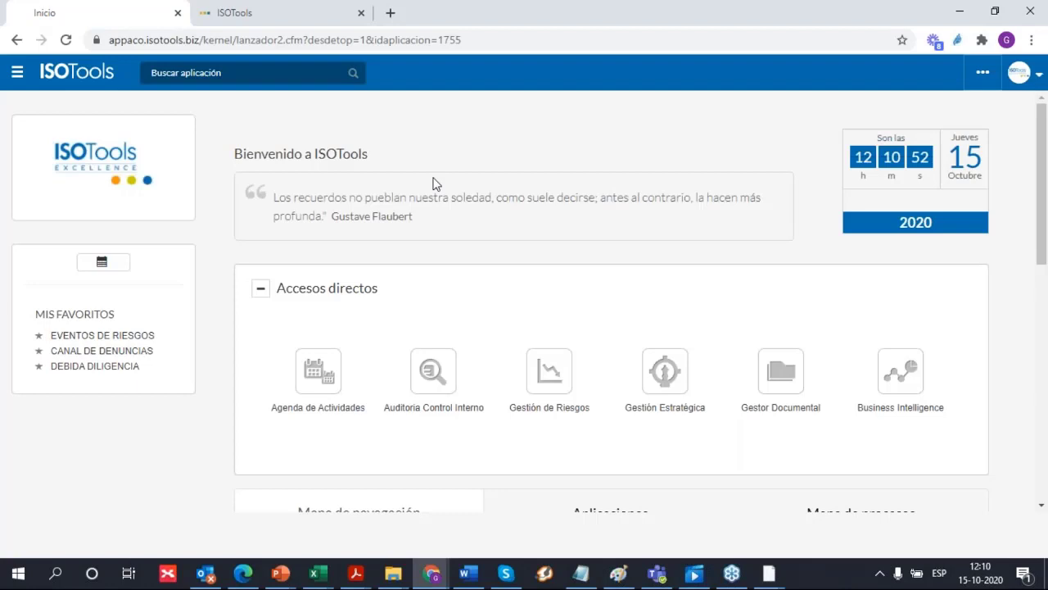
{"action": "scroll", "coordinate": [435, 184], "scroll_direction": "down", "scroll_amount": 1}
{"action": "scroll", "coordinate": [611, 302], "scroll_direction": "down", "scroll_amount": 1}
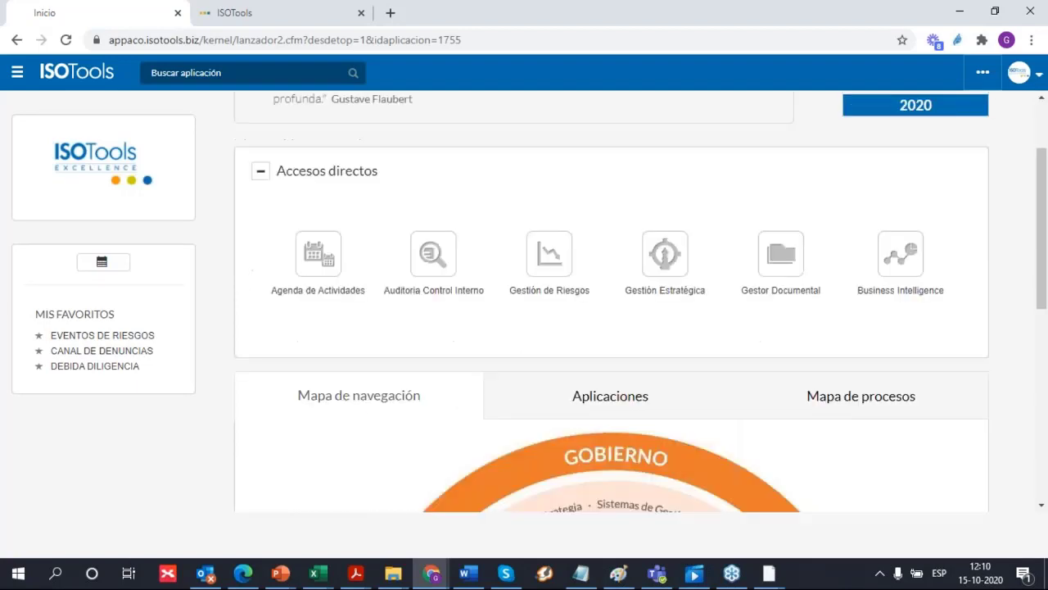
{"action": "scroll", "coordinate": [436, 178], "scroll_direction": "down", "scroll_amount": 1}
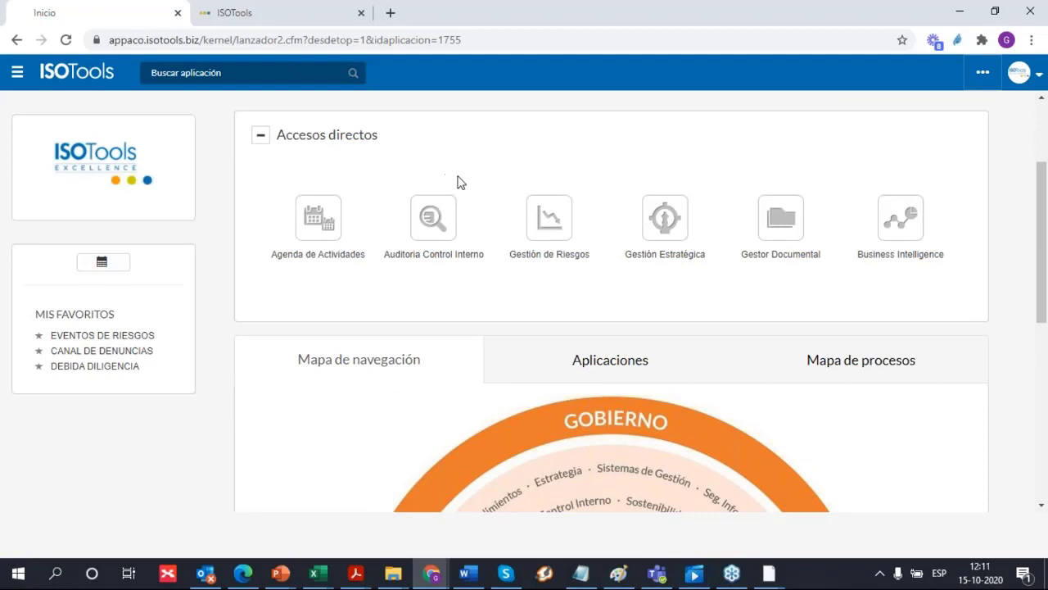
{"action": "scroll", "coordinate": [457, 183], "scroll_direction": "up", "scroll_amount": 1}
{"action": "scroll", "coordinate": [457, 182], "scroll_direction": "up", "scroll_amount": 2}
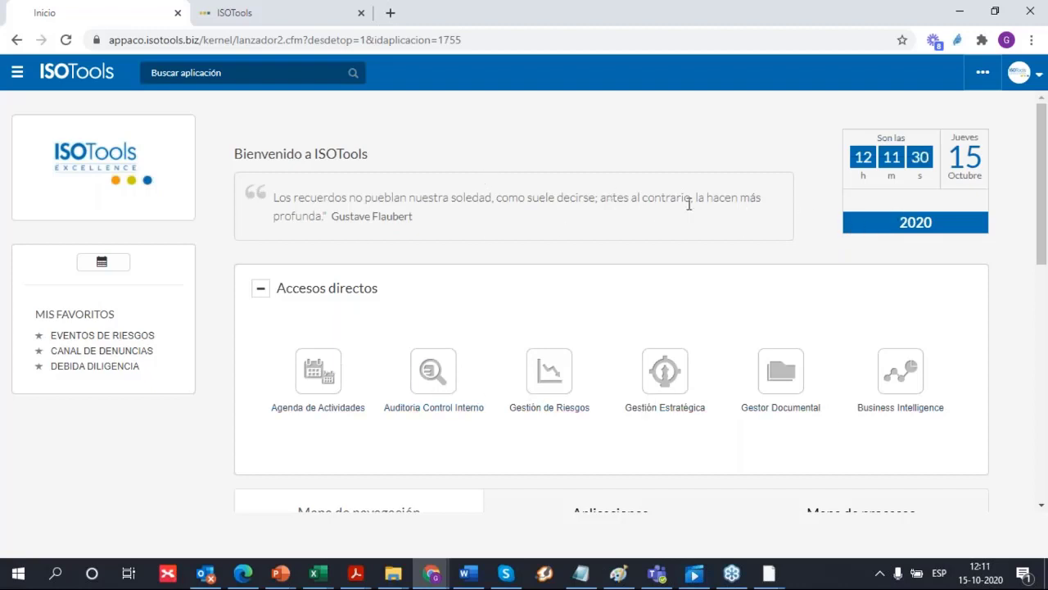
Highlight the beginning of the welcome quote, then show and hide the account details with the preferences and sign-out options
{"action": "left_click_drag", "start_coordinate": [281, 195], "coordinate": [318, 197]}
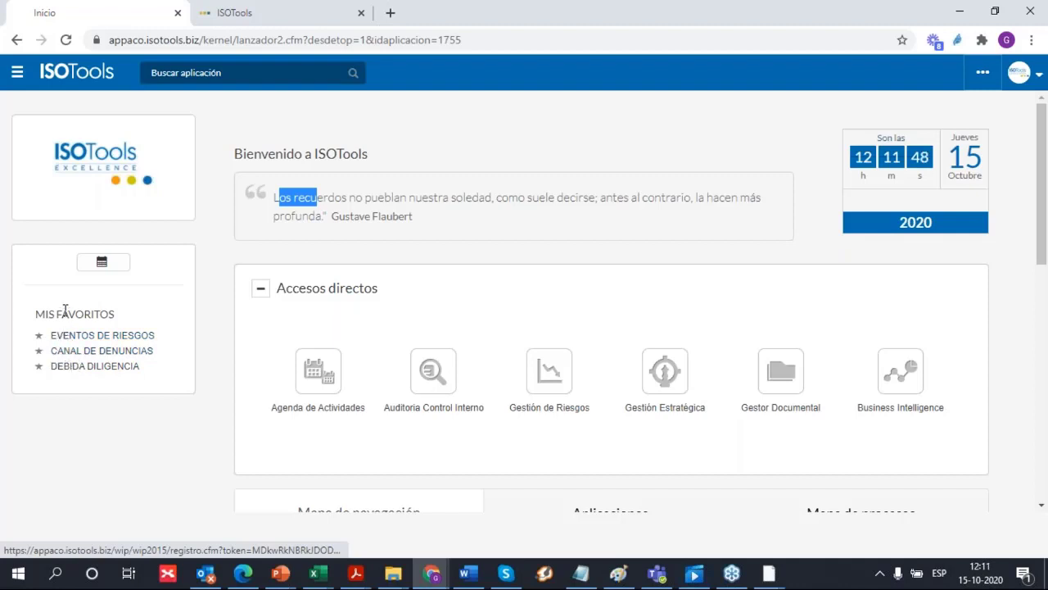
{"action": "left_click", "coordinate": [1014, 79]}
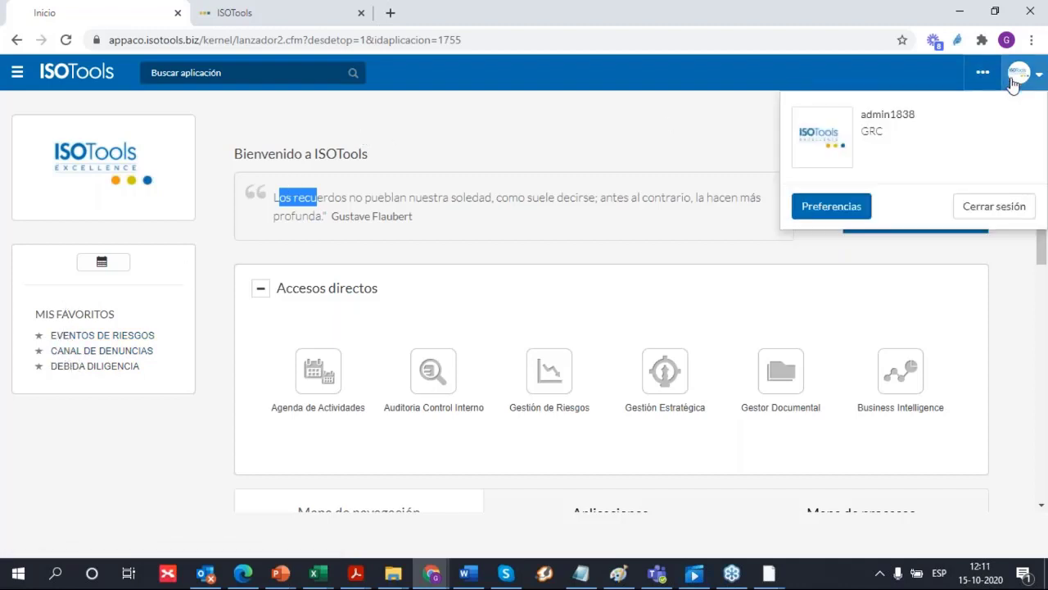
{"action": "left_click", "coordinate": [1013, 79]}
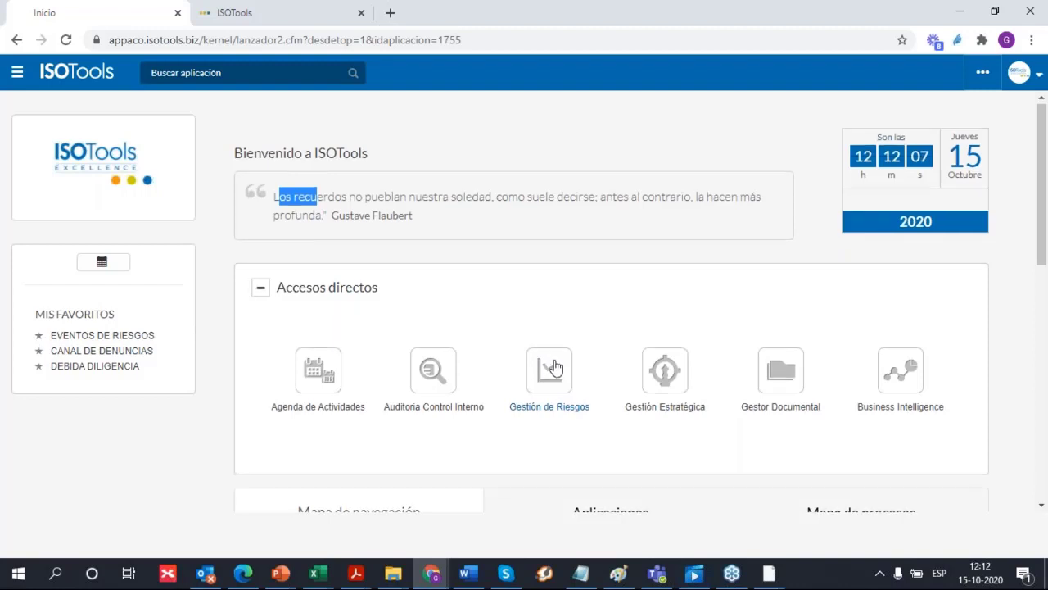
Examine the home page's Mapa de navegación with its Gobierno, Riesgos and Cumplimiento sections
{"action": "scroll", "coordinate": [554, 366], "scroll_direction": "down", "scroll_amount": 1}
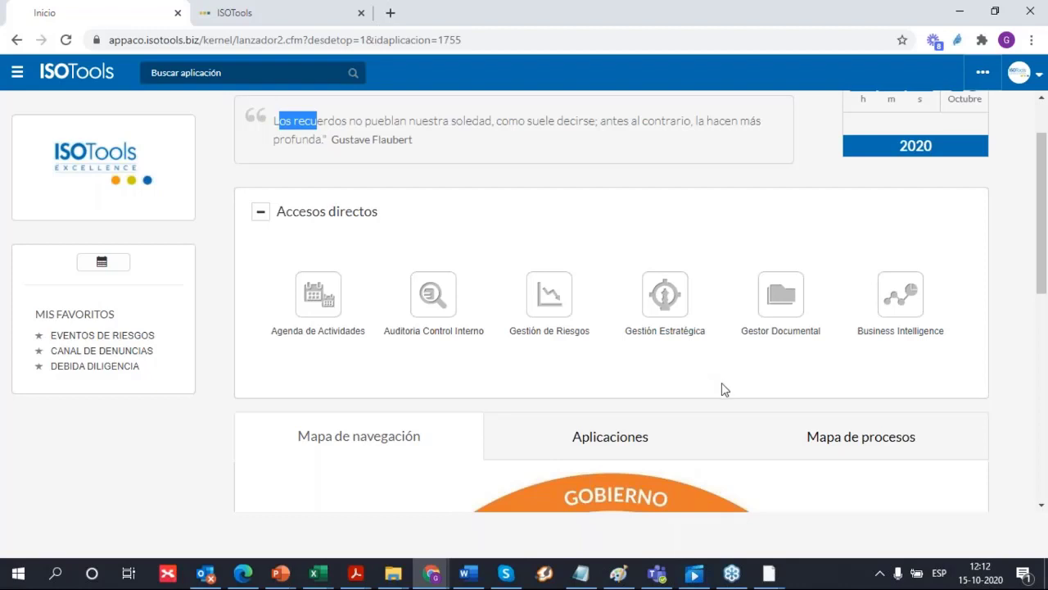
{"action": "scroll", "coordinate": [721, 383], "scroll_direction": "down", "scroll_amount": 1}
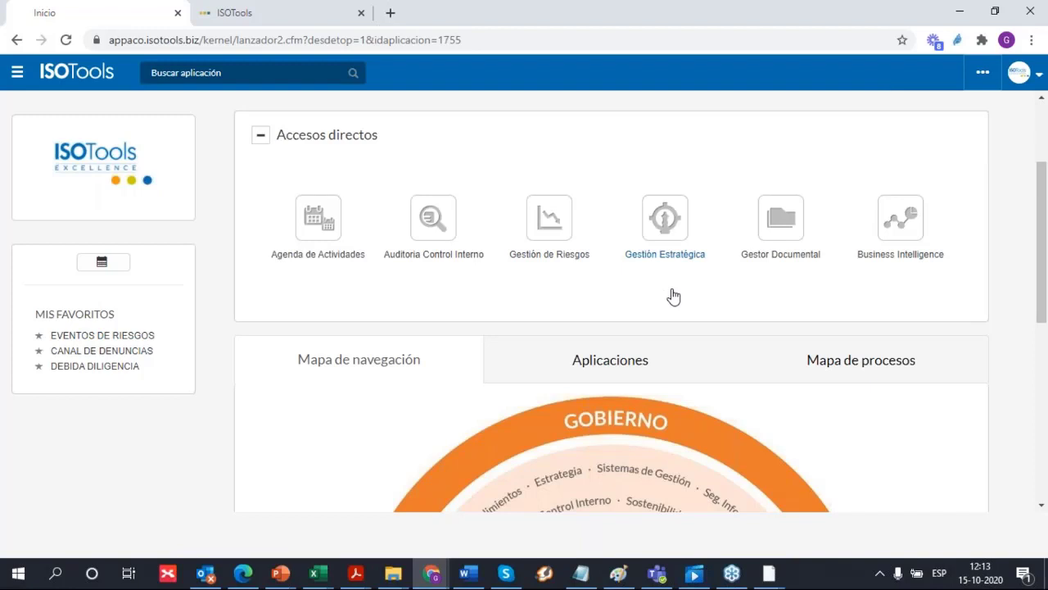
{"action": "scroll", "coordinate": [673, 296], "scroll_direction": "down", "scroll_amount": 1}
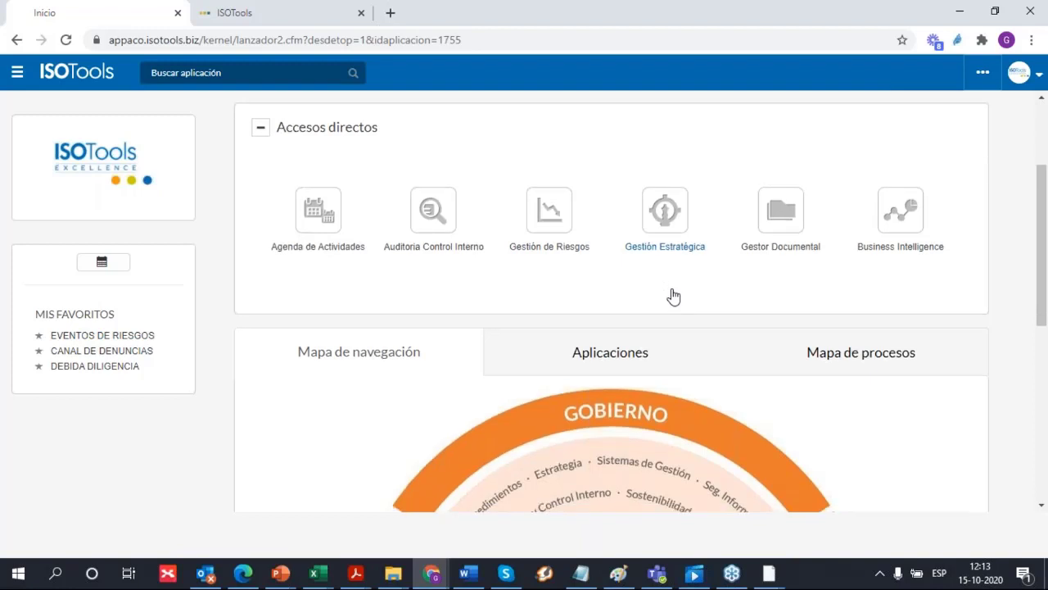
{"action": "scroll", "coordinate": [673, 296], "scroll_direction": "down", "scroll_amount": 5}
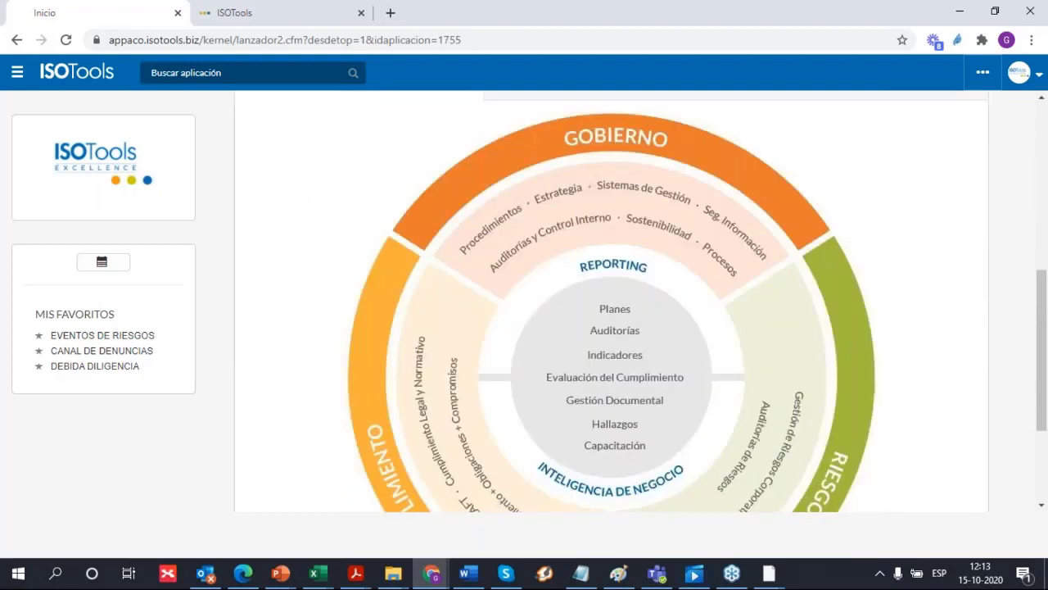
{"action": "scroll", "coordinate": [562, 389], "scroll_direction": "down", "scroll_amount": 1}
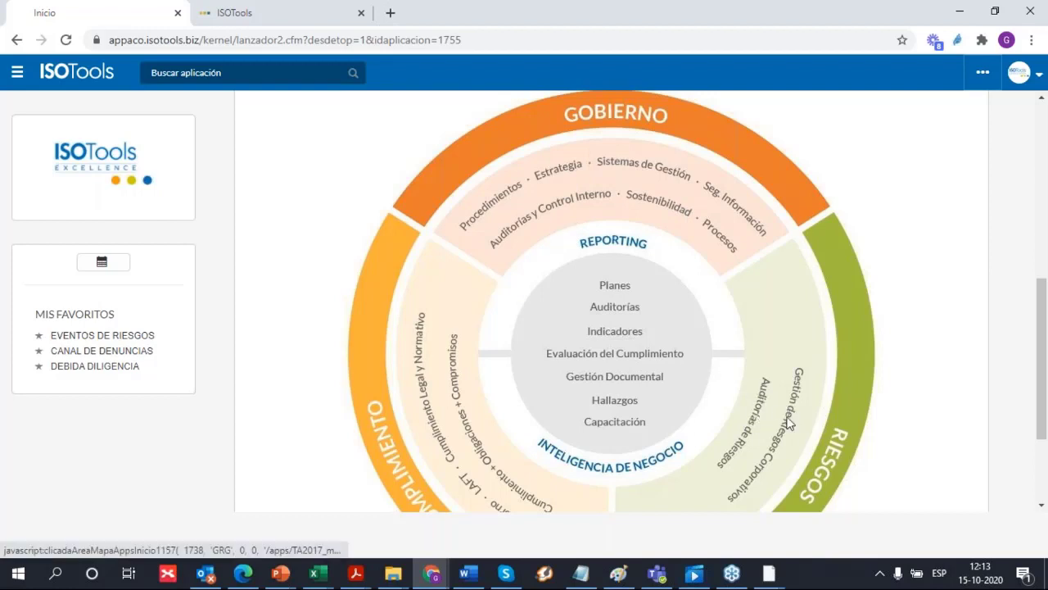
{"action": "scroll", "coordinate": [832, 453], "scroll_direction": "down", "scroll_amount": 1}
{"action": "scroll", "coordinate": [832, 457], "scroll_direction": "down", "scroll_amount": 3}
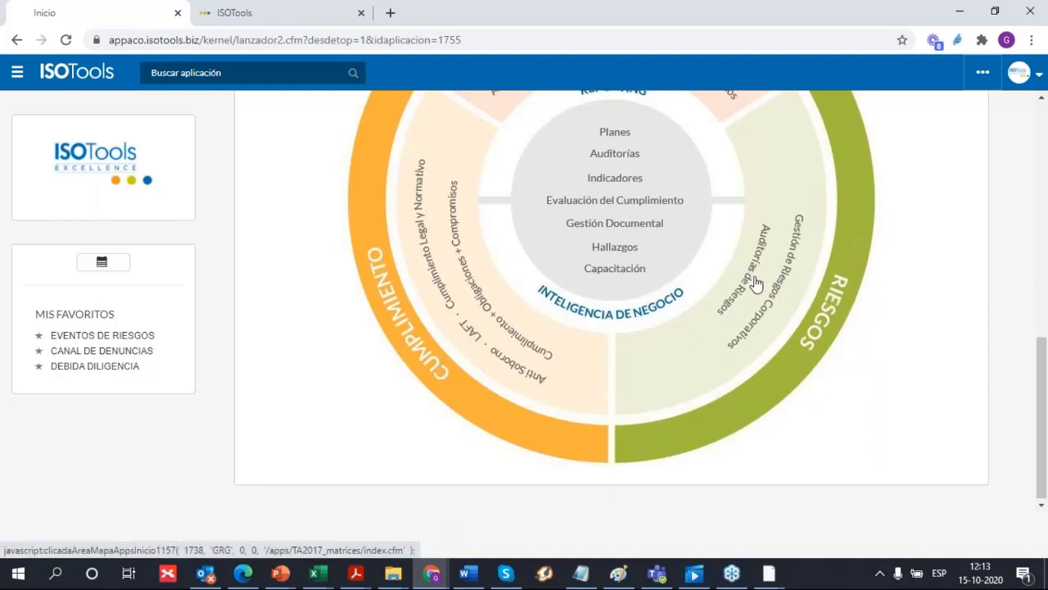
{"action": "scroll", "coordinate": [754, 283], "scroll_direction": "up", "scroll_amount": 4}
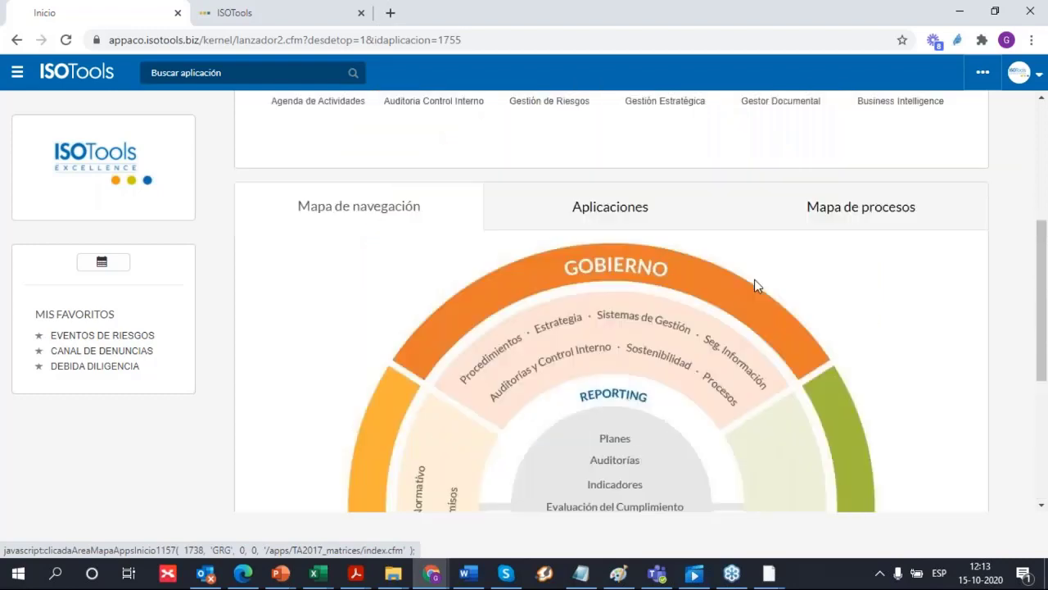
Display the Aplicaciones view of the home page and look through the available applications down to Riesgos
{"action": "left_click", "coordinate": [615, 223]}
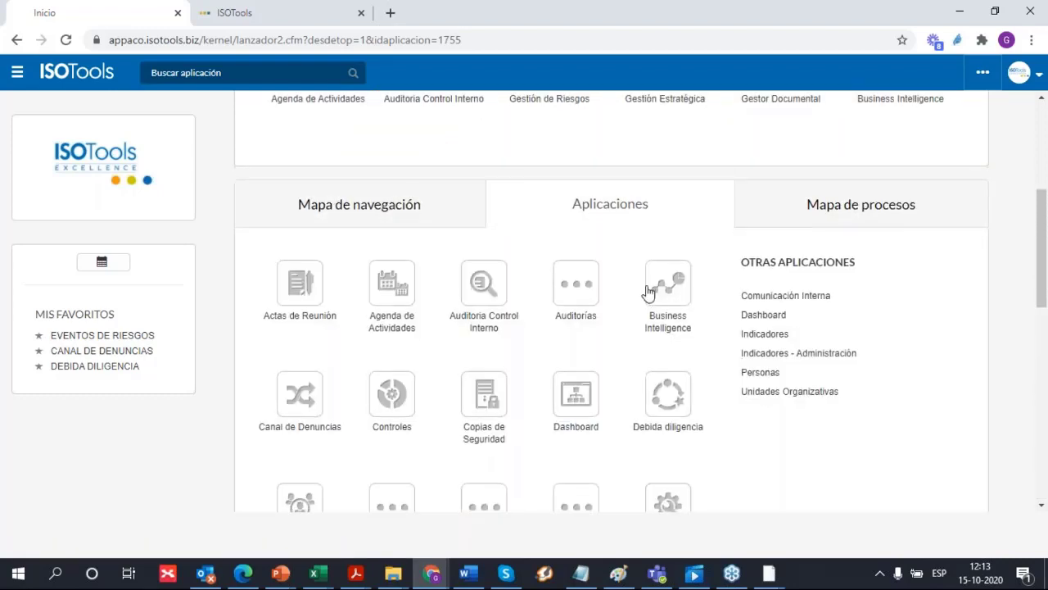
{"action": "scroll", "coordinate": [650, 292], "scroll_direction": "down", "scroll_amount": 5}
{"action": "scroll", "coordinate": [614, 290], "scroll_direction": "down", "scroll_amount": 4}
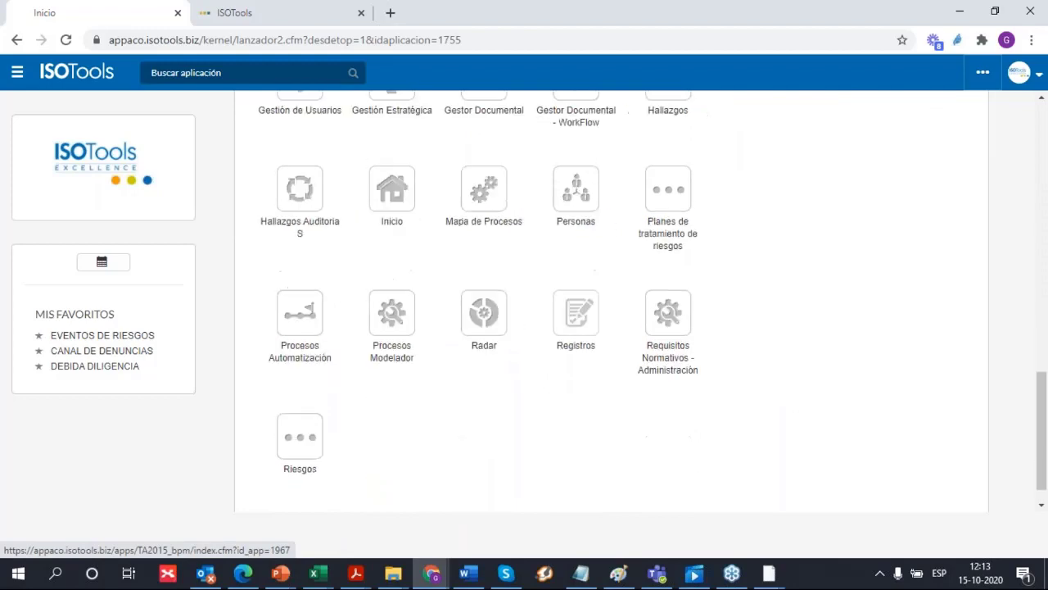
{"action": "scroll", "coordinate": [613, 290], "scroll_direction": "up", "scroll_amount": 10}
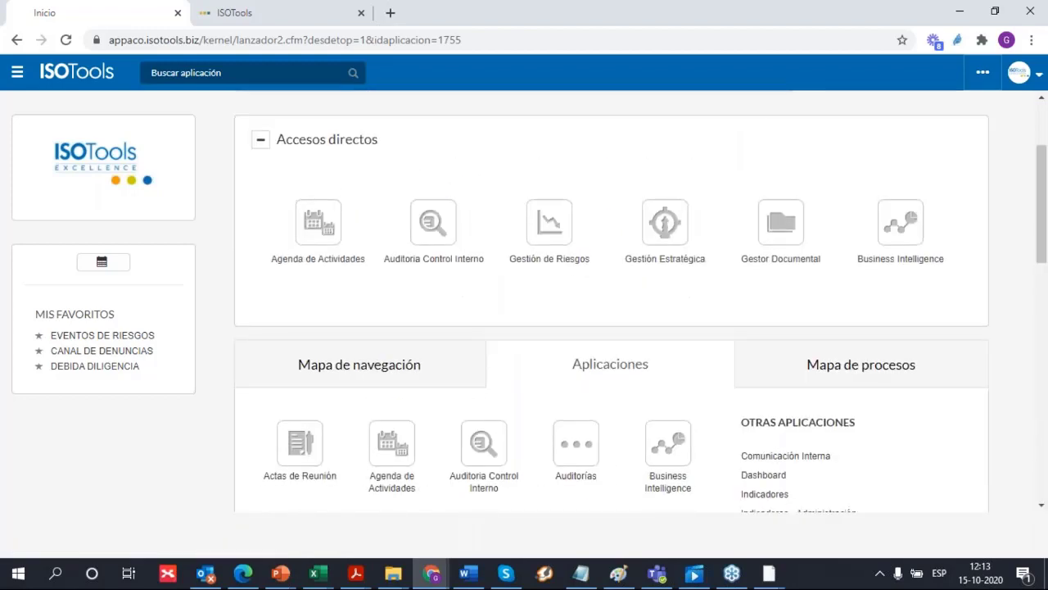
{"action": "scroll", "coordinate": [460, 346], "scroll_direction": "down", "scroll_amount": 1}
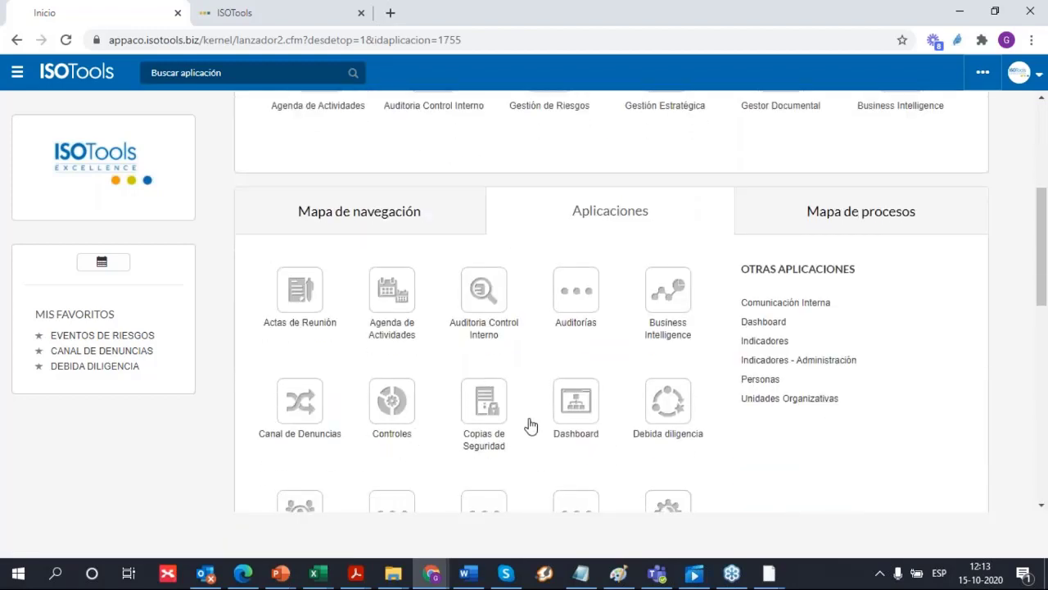
Display the Mapa de procesos and review its process levels from Procesos de Dirección to I + D + I
{"action": "left_click", "coordinate": [814, 230]}
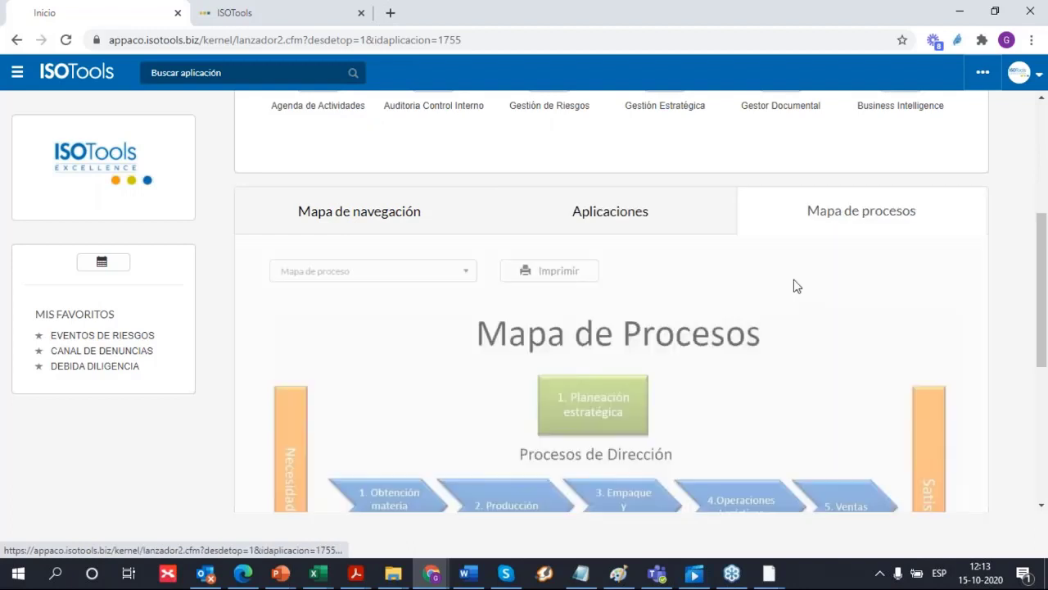
{"action": "scroll", "coordinate": [705, 322], "scroll_direction": "down", "scroll_amount": 3}
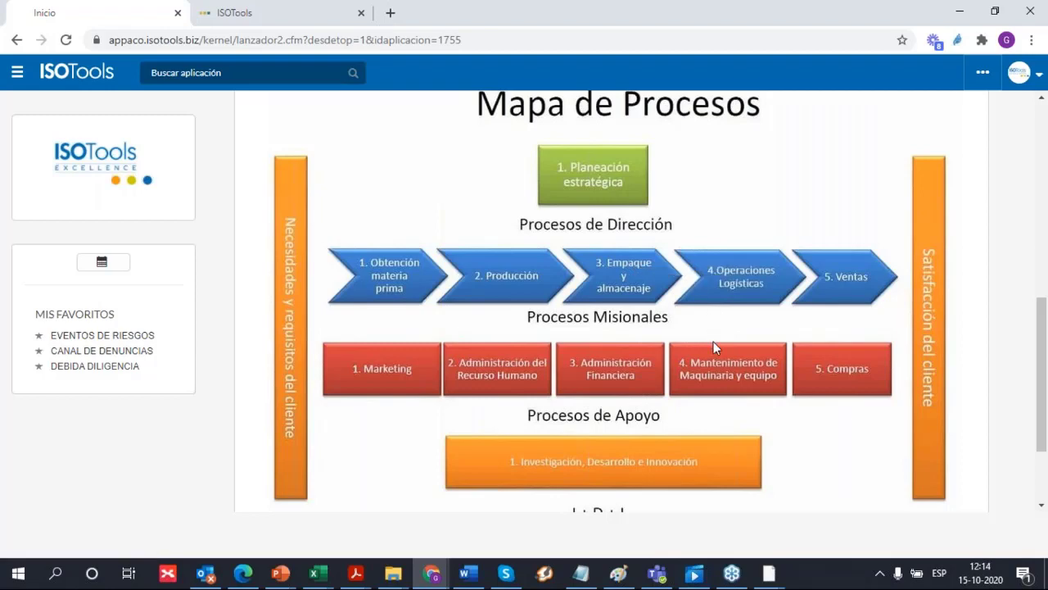
{"action": "scroll", "coordinate": [712, 339], "scroll_direction": "down", "scroll_amount": 1}
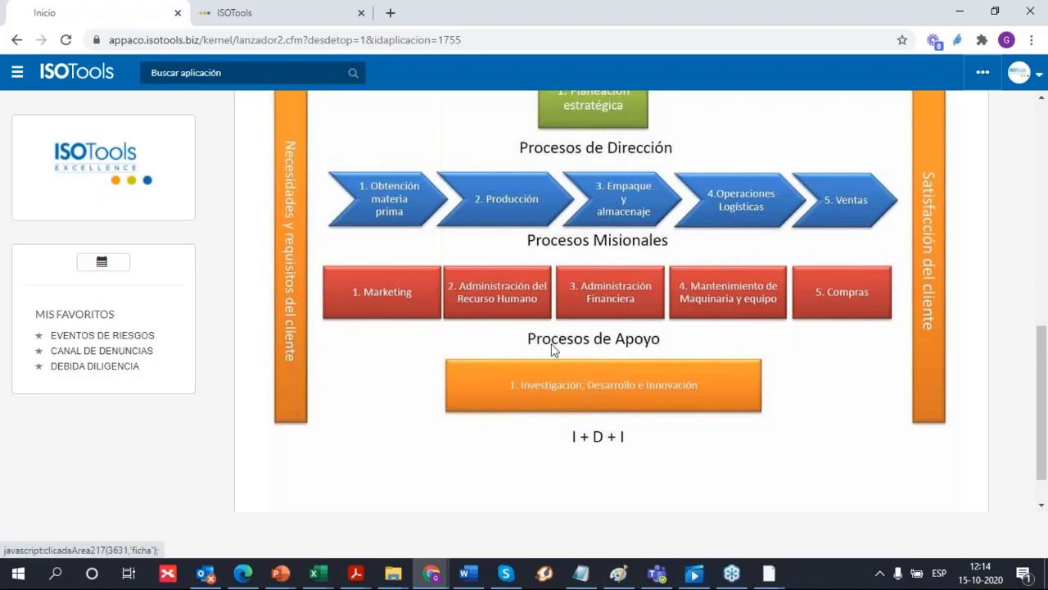
{"action": "scroll", "coordinate": [581, 350], "scroll_direction": "up", "scroll_amount": 3}
{"action": "scroll", "coordinate": [581, 351], "scroll_direction": "up", "scroll_amount": 5}
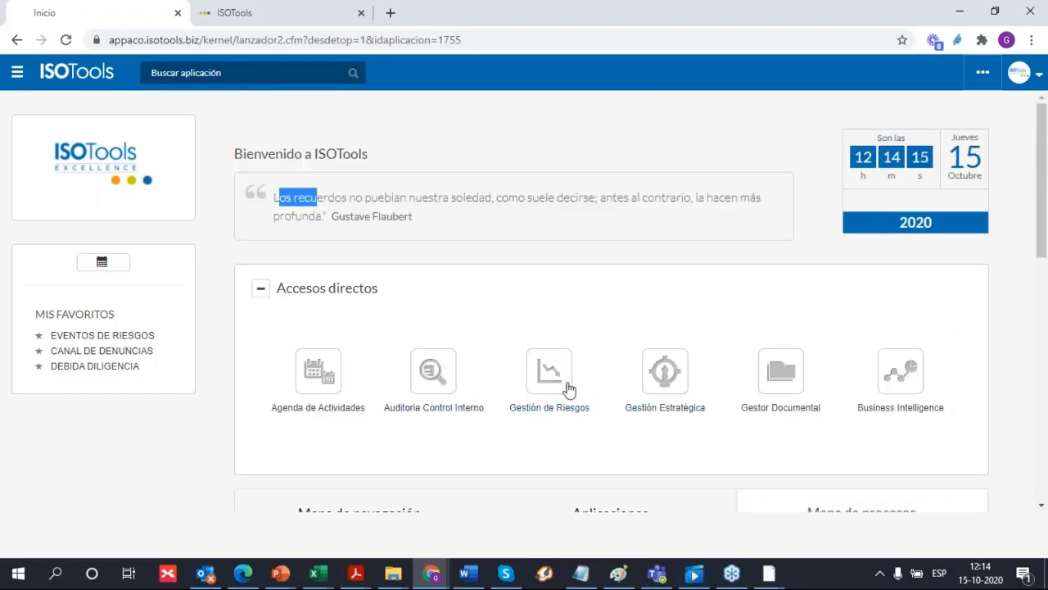
Expand the list of applications in the application search and look over the home page again
{"action": "left_click", "coordinate": [304, 74]}
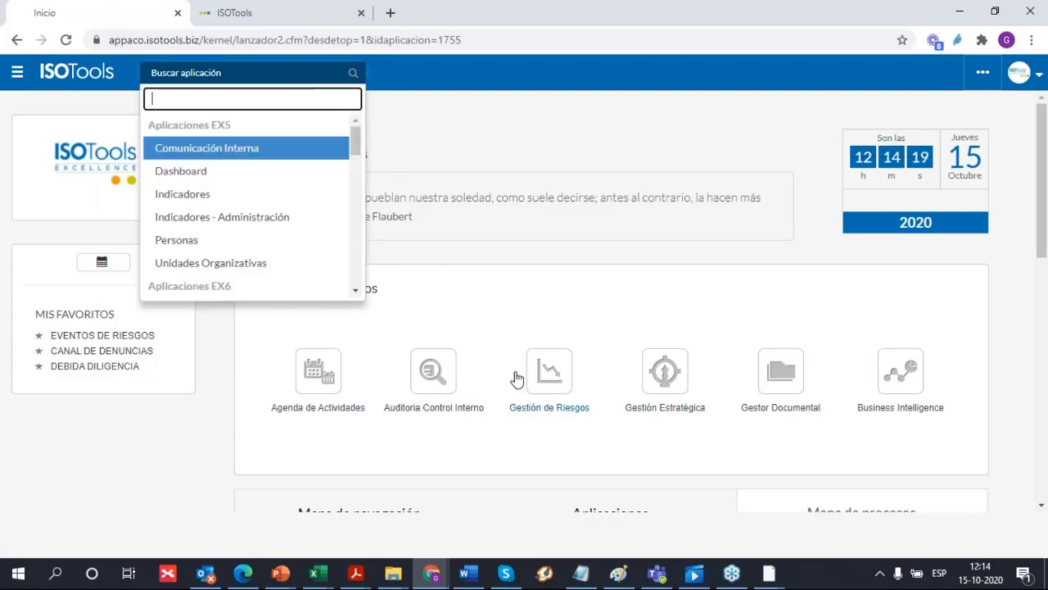
{"action": "scroll", "coordinate": [550, 318], "scroll_direction": "down", "scroll_amount": 1}
{"action": "scroll", "coordinate": [549, 323], "scroll_direction": "down", "scroll_amount": 6}
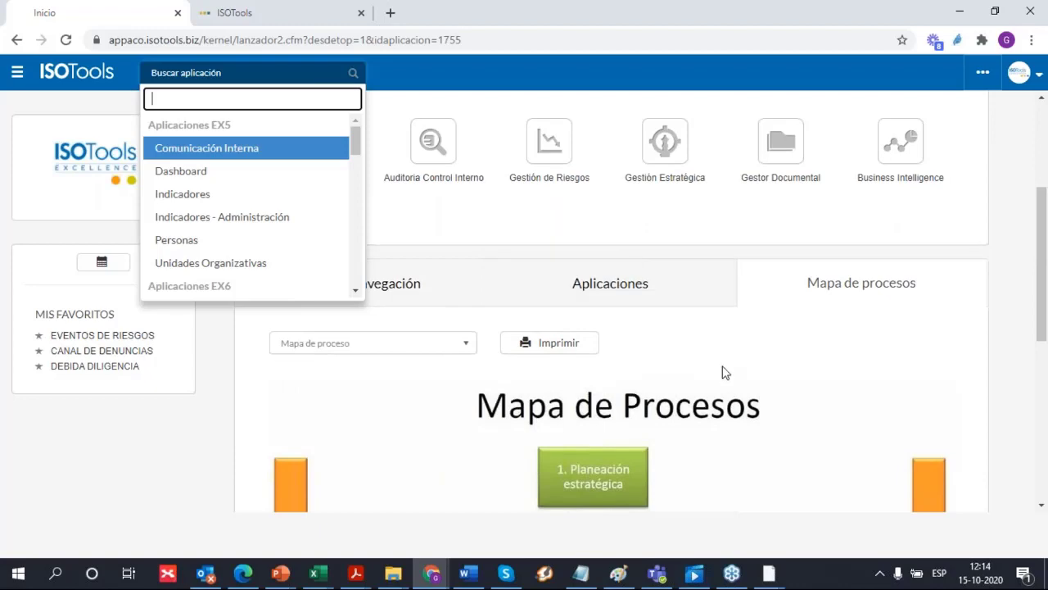
{"action": "scroll", "coordinate": [819, 442], "scroll_direction": "up", "scroll_amount": 7}
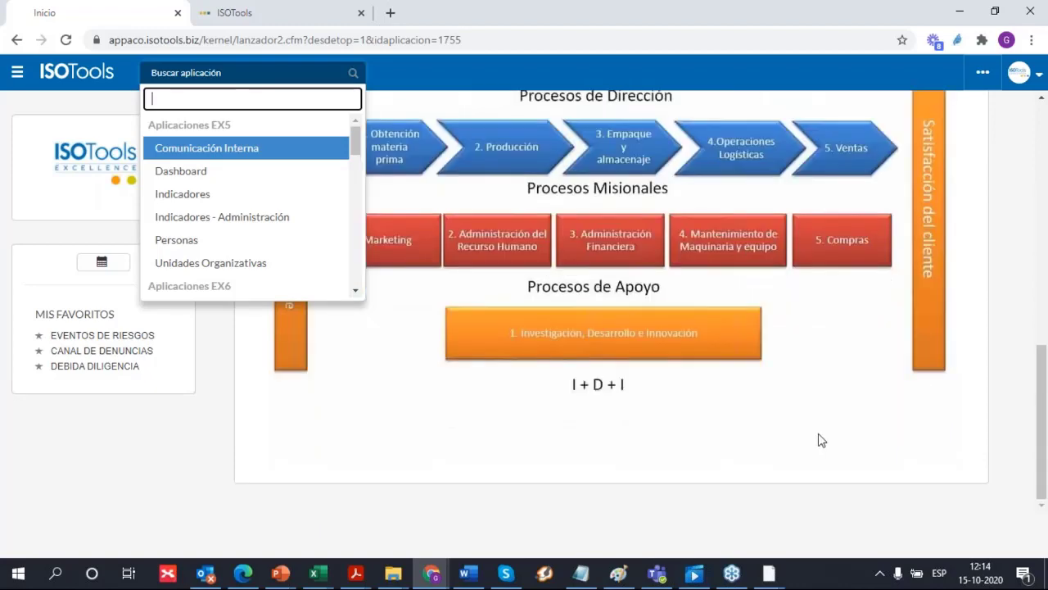
Switch back to the Mapa de navegación and open Gestión de Riesgos Corporativos from its Riesgos section
{"action": "left_click", "coordinate": [398, 473]}
{"action": "scroll", "coordinate": [756, 287], "scroll_direction": "down", "scroll_amount": 5}
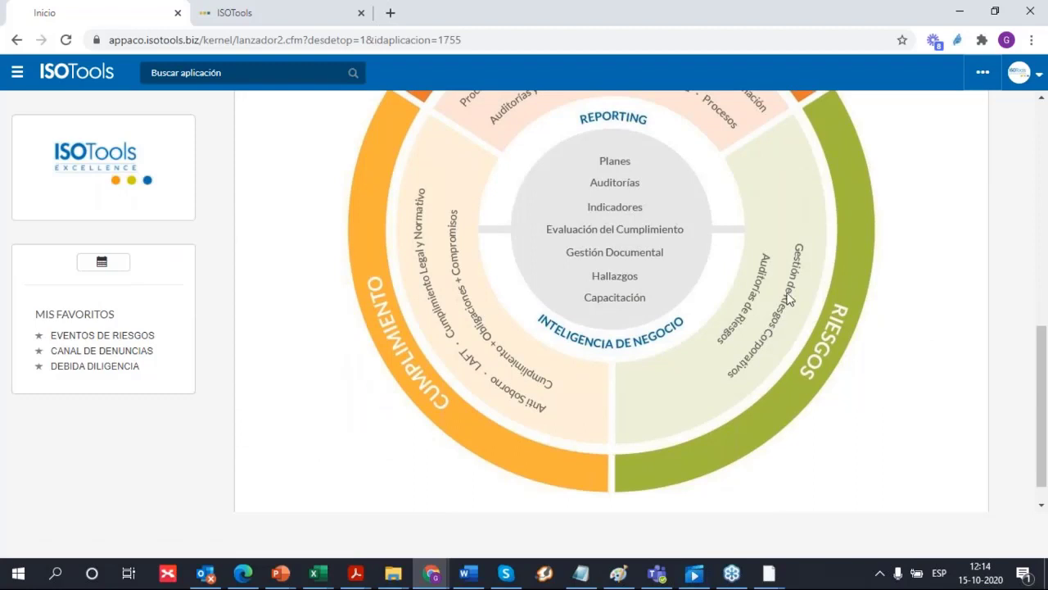
{"action": "left_click", "coordinate": [788, 300]}
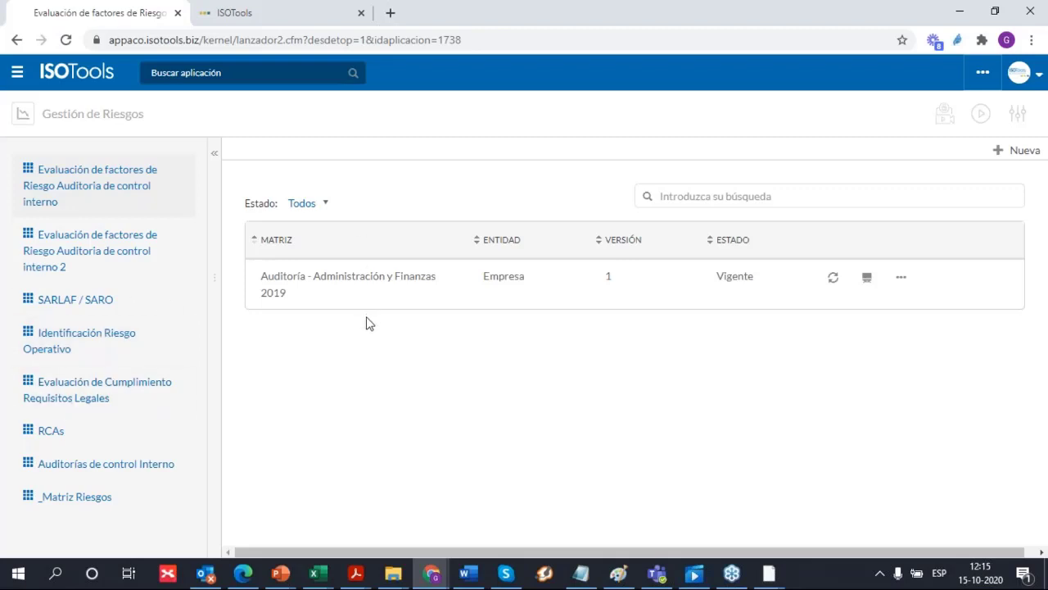
Open the risk matrix of the Chile evaluation under Identificación Riesgo Operativo
{"action": "left_click", "coordinate": [95, 344]}
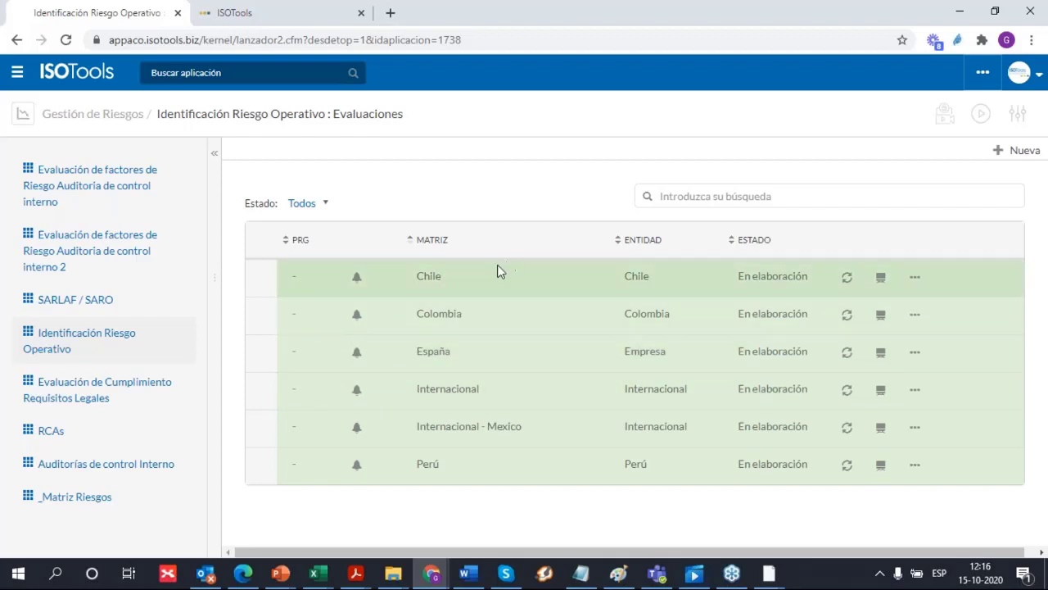
{"action": "left_click", "coordinate": [916, 278]}
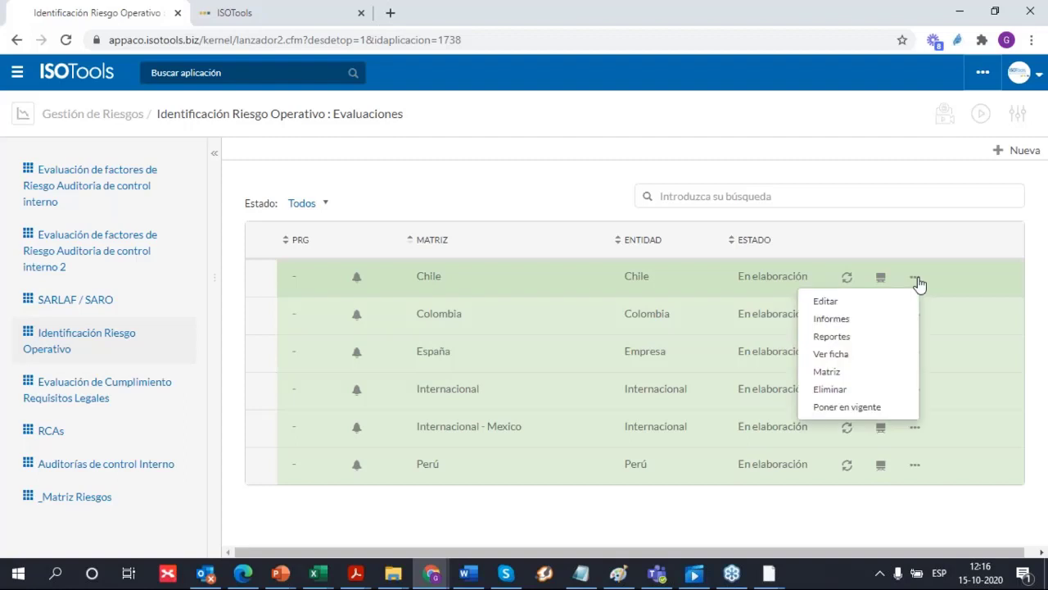
{"action": "left_click", "coordinate": [827, 372]}
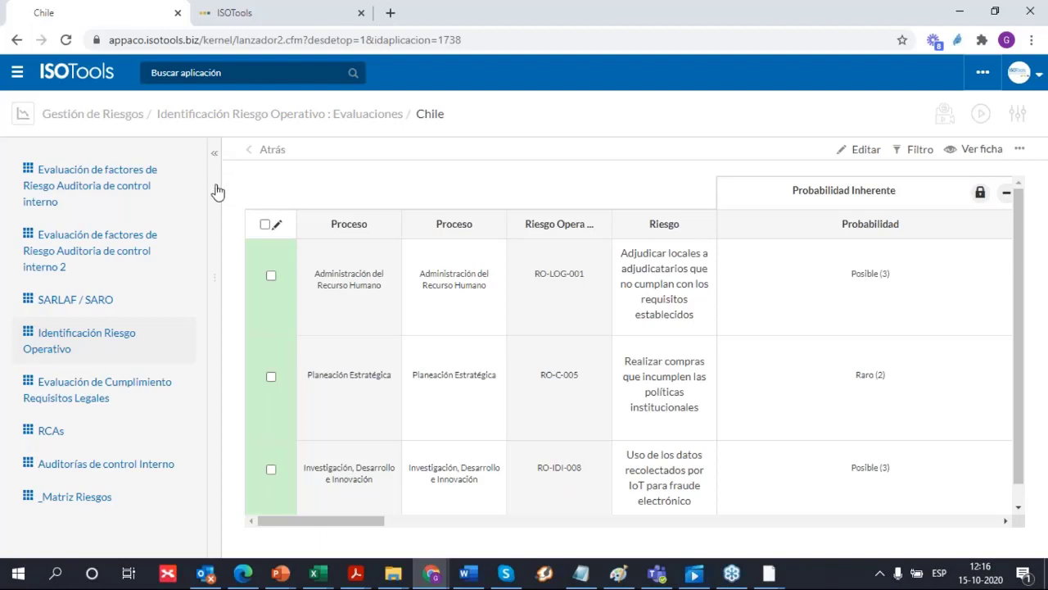
Collapse the side navigation and examine the Chile matrix from its Proceso columns through Riesgo, highlighting the IoT electronic fraud risk
{"action": "left_click", "coordinate": [212, 158]}
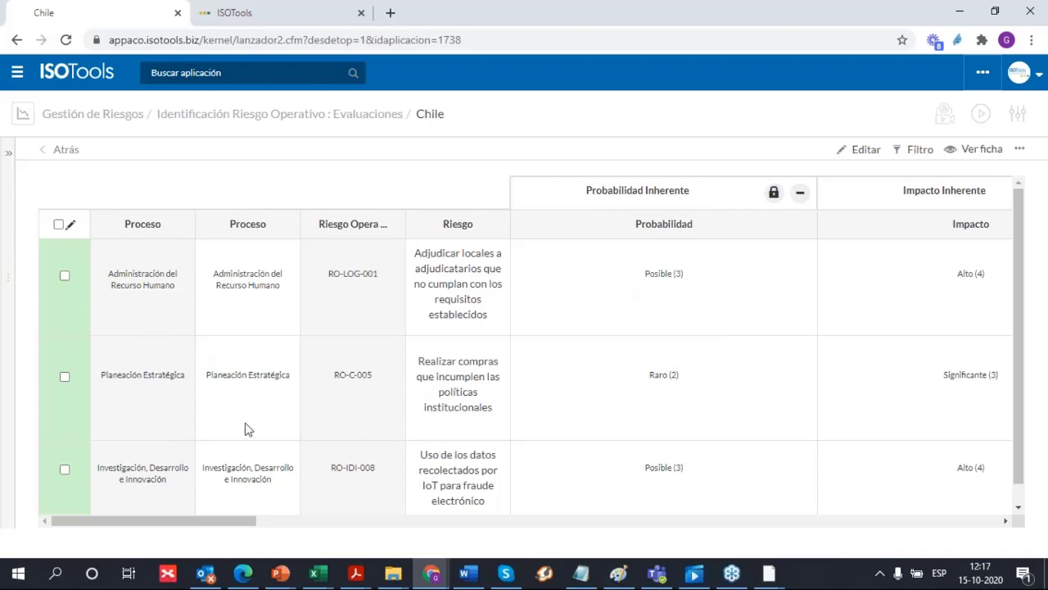
{"action": "mouse_move", "coordinate": [231, 511]}
{"action": "left_mouse_down"}
{"action": "mouse_move", "coordinate": [230, 521]}
{"action": "mouse_move", "coordinate": [245, 521]}
{"action": "left_mouse_up"}
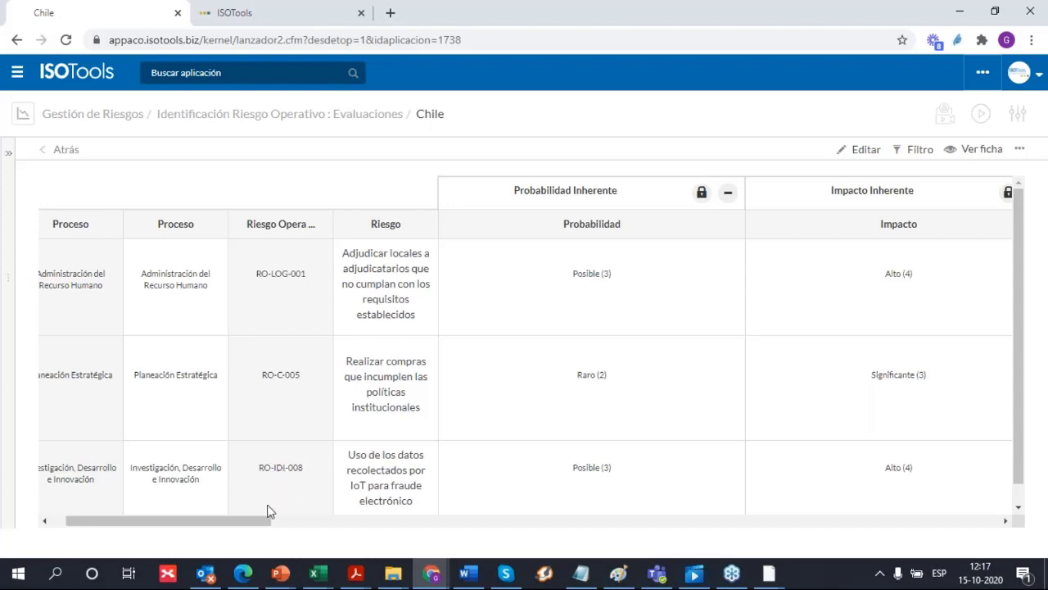
{"action": "left_click_drag", "start_coordinate": [265, 530], "coordinate": [273, 530]}
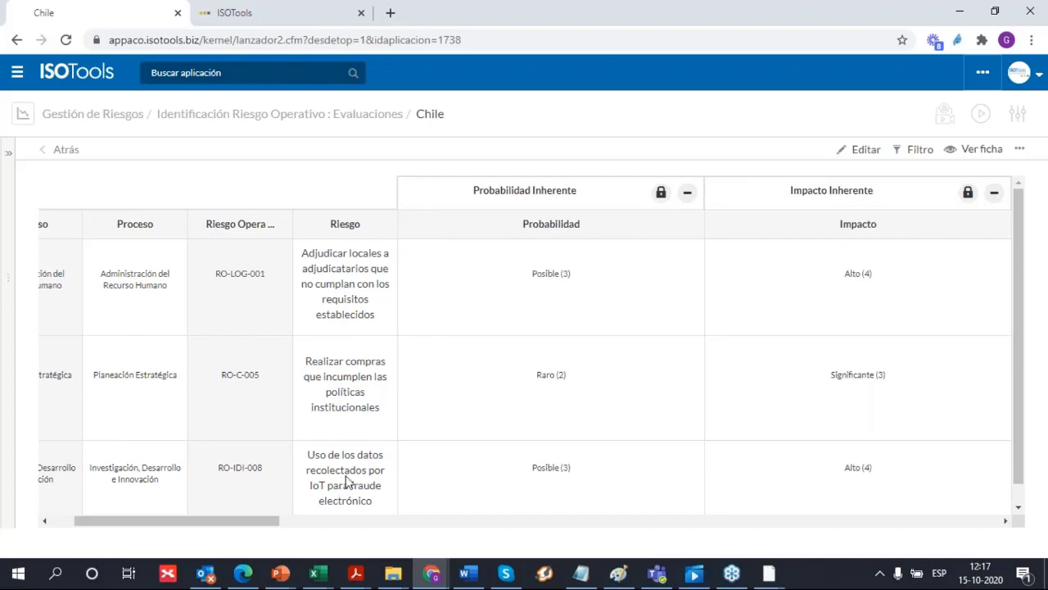
{"action": "left_click_drag", "start_coordinate": [272, 525], "coordinate": [285, 529]}
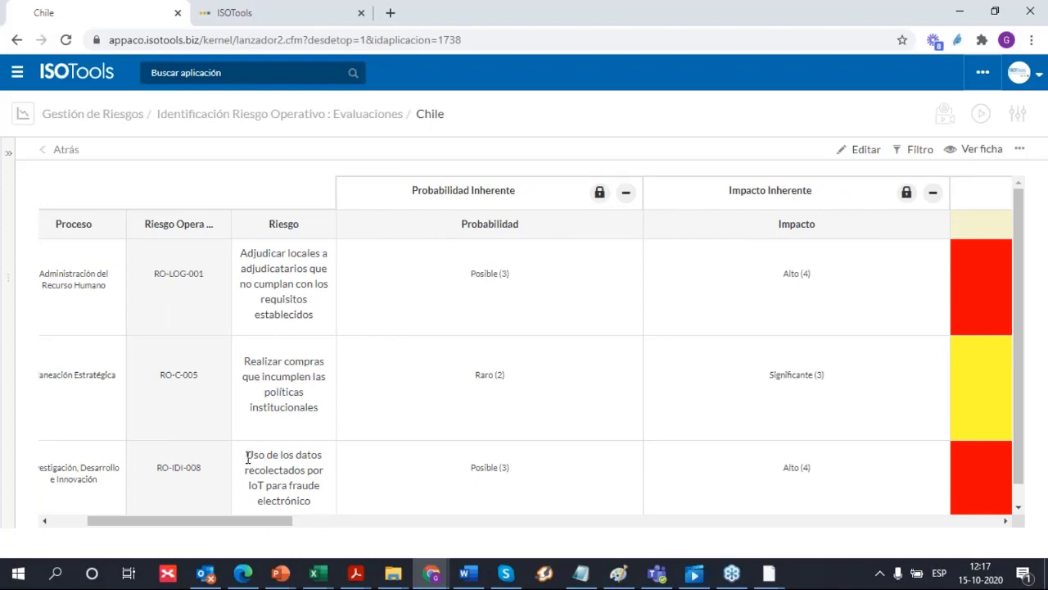
{"action": "left_click_drag", "start_coordinate": [248, 457], "coordinate": [310, 483]}
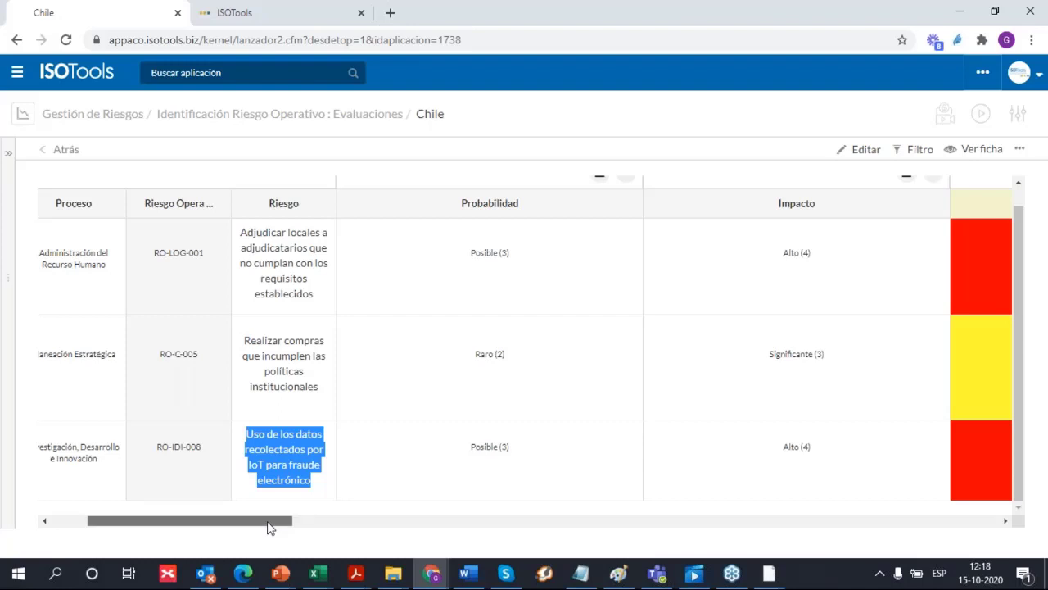
{"action": "left_click_drag", "start_coordinate": [270, 528], "coordinate": [275, 528]}
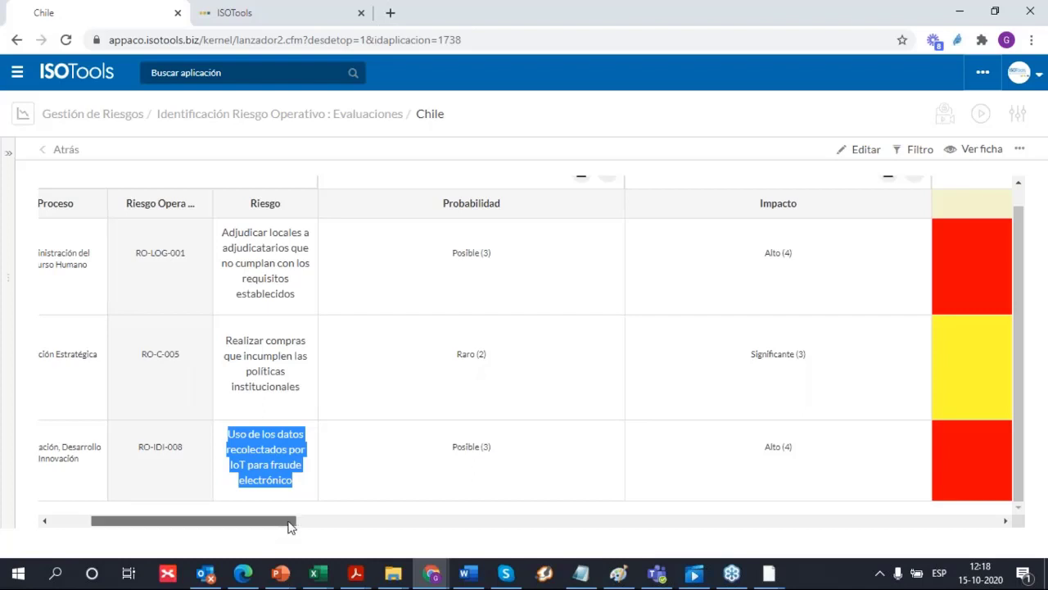
{"action": "left_click_drag", "start_coordinate": [291, 525], "coordinate": [322, 534]}
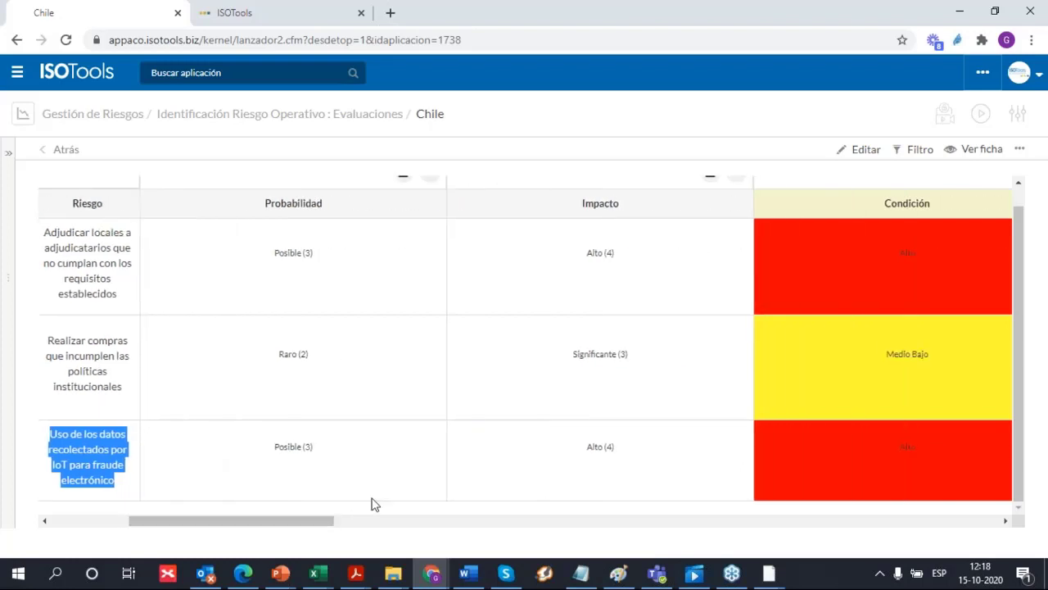
Examine the Probabilidad, Impacto, Condición and Control columns for the IoT fraud risk, then return to the matrix's first columns
{"action": "double_click", "coordinate": [288, 449]}
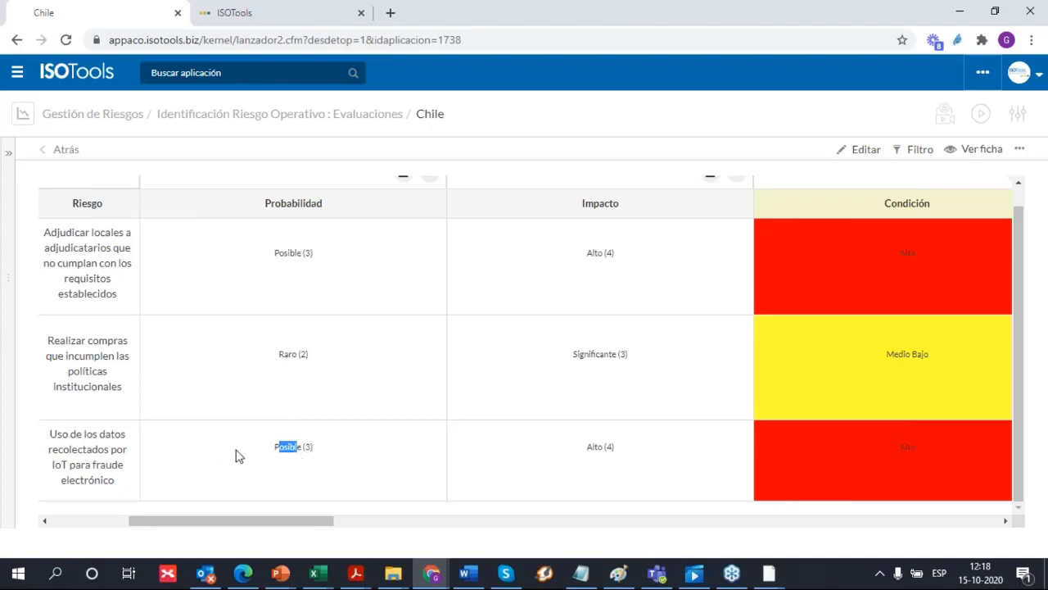
{"action": "left_click", "coordinate": [88, 427]}
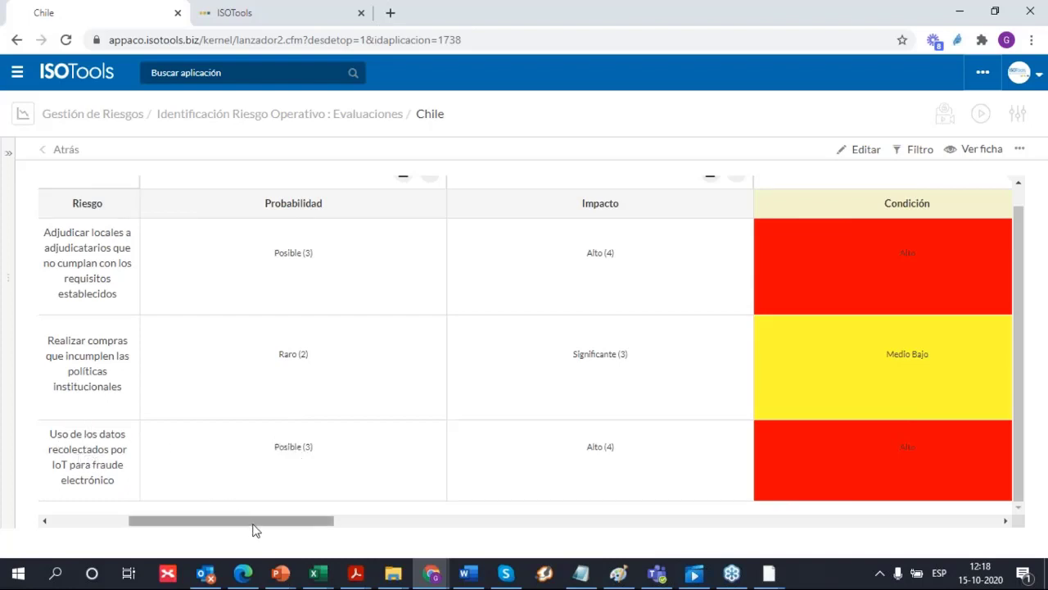
{"action": "left_click_drag", "start_coordinate": [253, 529], "coordinate": [314, 526]}
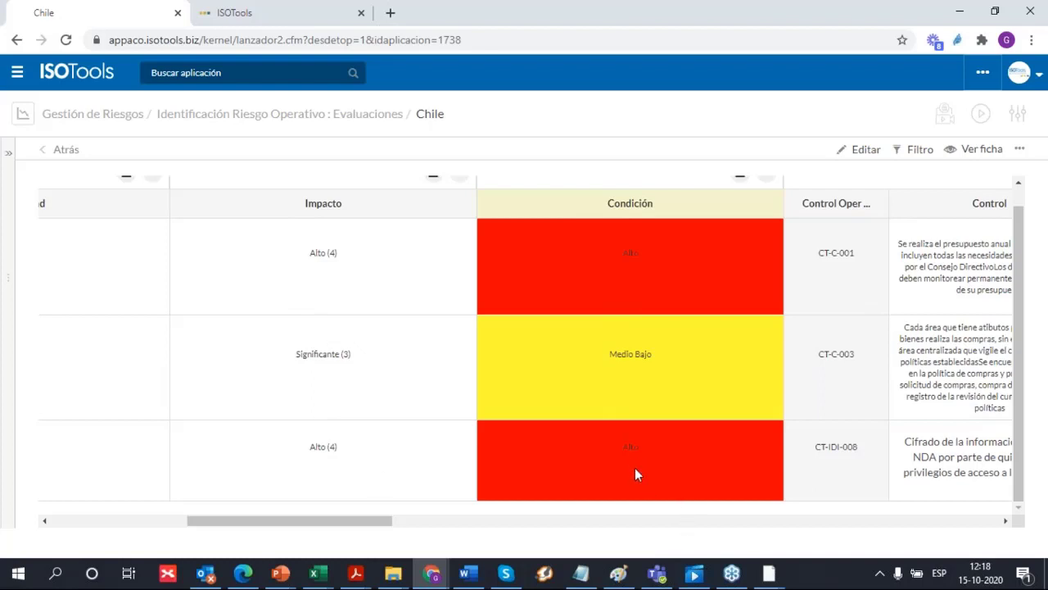
{"action": "left_click_drag", "start_coordinate": [363, 526], "coordinate": [205, 356]}
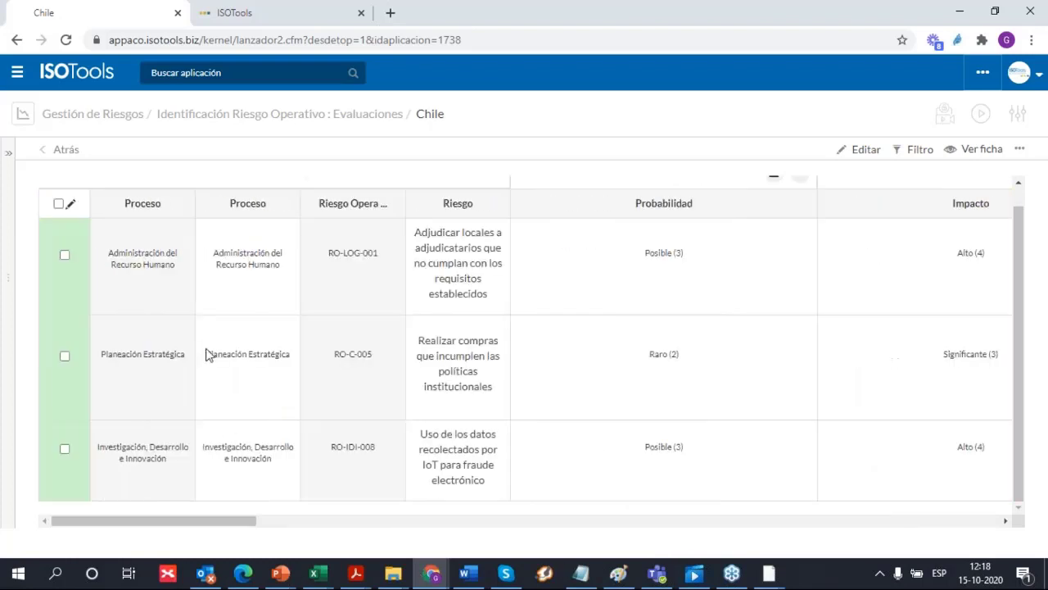
Add a row to the Chile matrix with the process Investigación, Desarrollo e Innovación and save it
{"action": "left_click", "coordinate": [864, 149]}
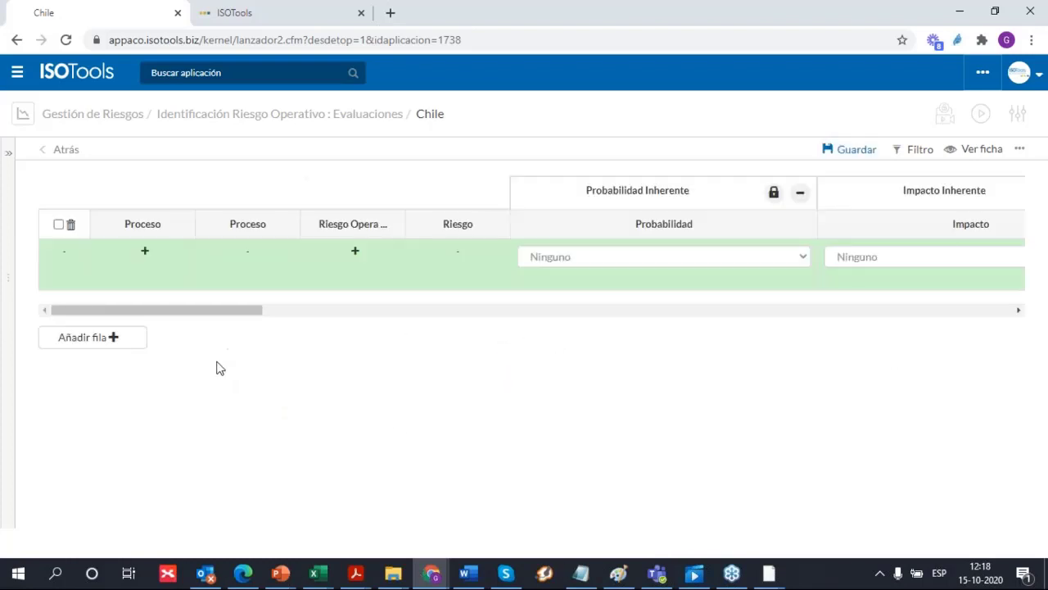
{"action": "left_click", "coordinate": [144, 257]}
{"action": "scroll", "coordinate": [437, 283], "scroll_direction": "down", "scroll_amount": 5}
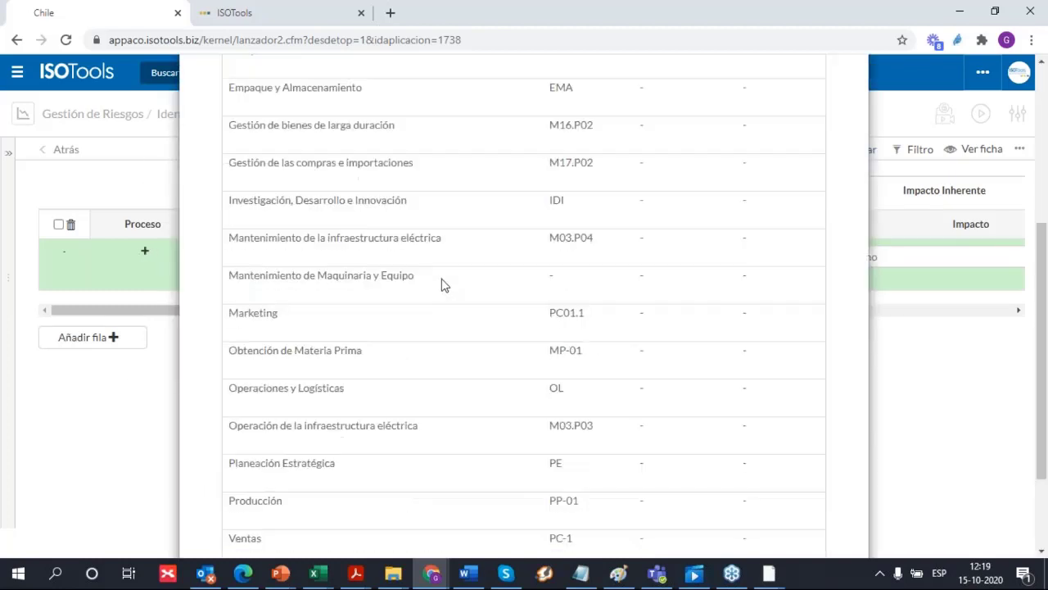
{"action": "scroll", "coordinate": [437, 274], "scroll_direction": "up", "scroll_amount": 5}
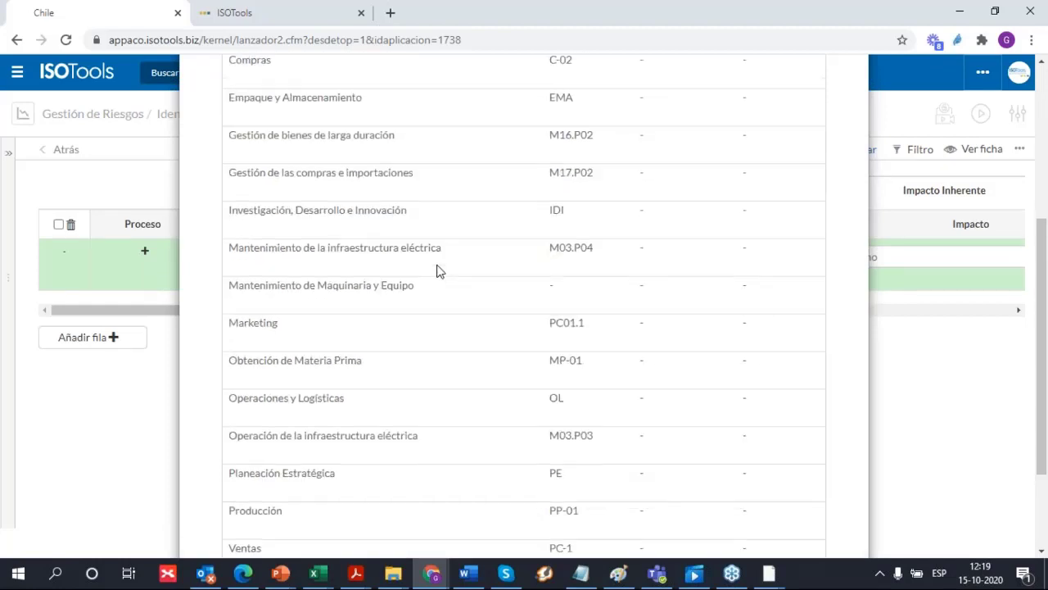
{"action": "scroll", "coordinate": [437, 270], "scroll_direction": "down", "scroll_amount": 1}
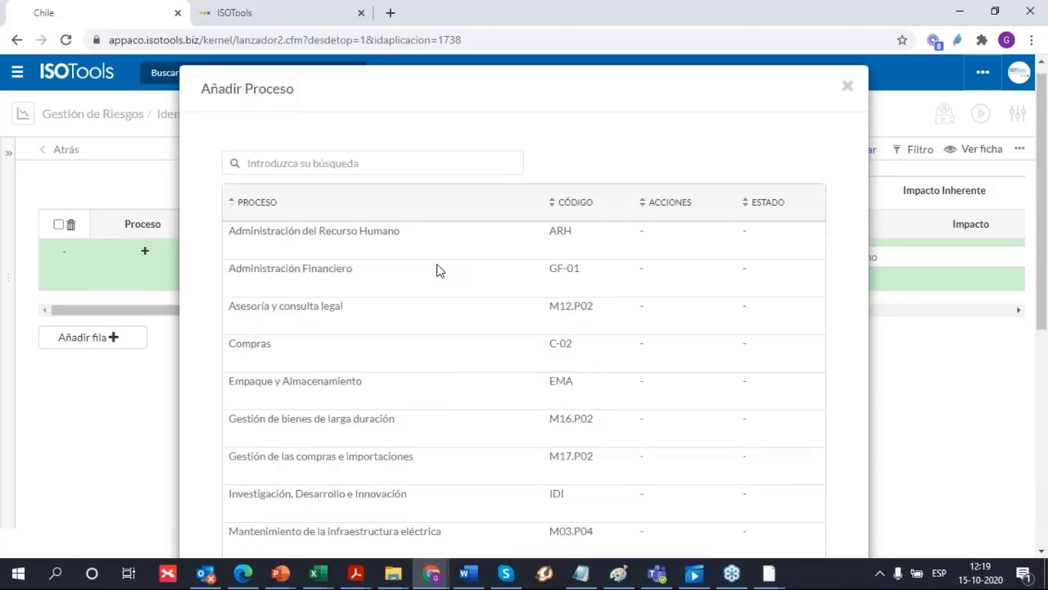
{"action": "scroll", "coordinate": [437, 270], "scroll_direction": "down", "scroll_amount": 4}
{"action": "scroll", "coordinate": [475, 284], "scroll_direction": "up", "scroll_amount": 4}
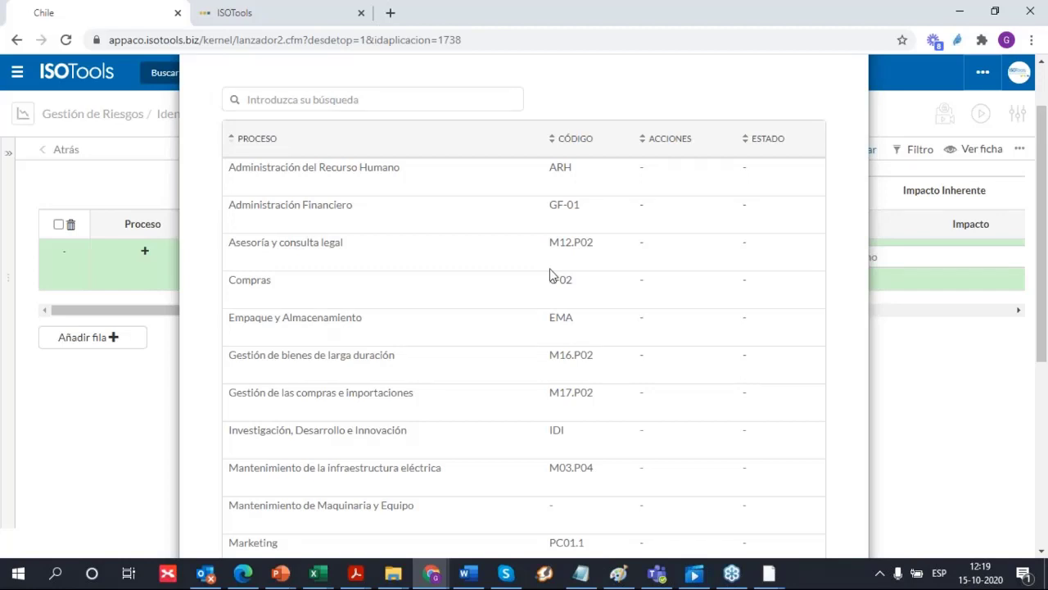
{"action": "scroll", "coordinate": [549, 269], "scroll_direction": "down", "scroll_amount": 1}
{"action": "scroll", "coordinate": [565, 279], "scroll_direction": "down", "scroll_amount": 3}
{"action": "left_click", "coordinate": [601, 290]}
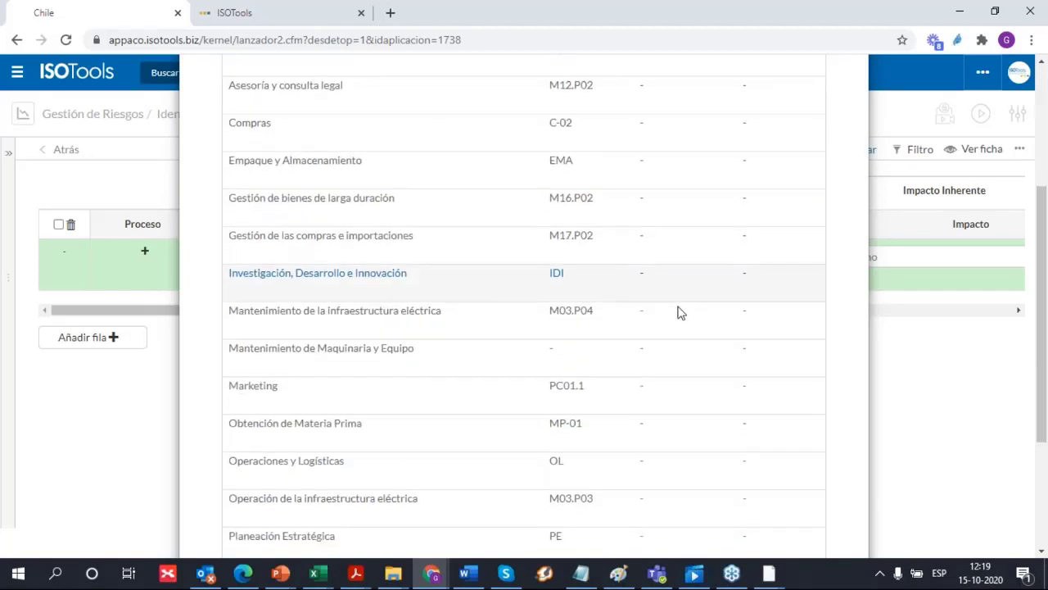
{"action": "scroll", "coordinate": [679, 311], "scroll_direction": "down", "scroll_amount": 4}
{"action": "left_click", "coordinate": [804, 511]}
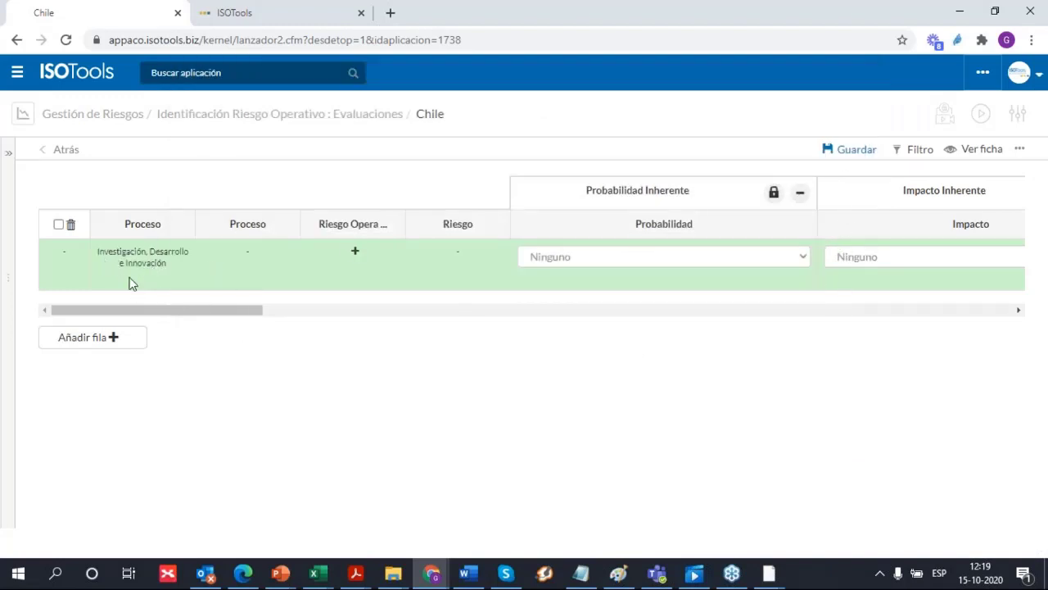
{"action": "left_click", "coordinate": [855, 151]}
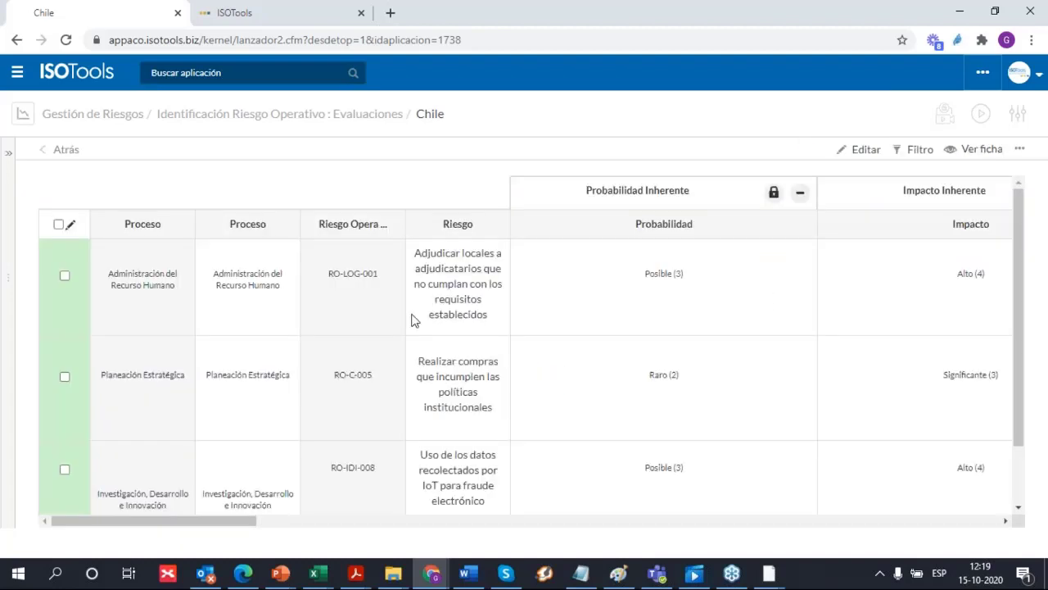
{"action": "scroll", "coordinate": [420, 315], "scroll_direction": "down", "scroll_amount": 1}
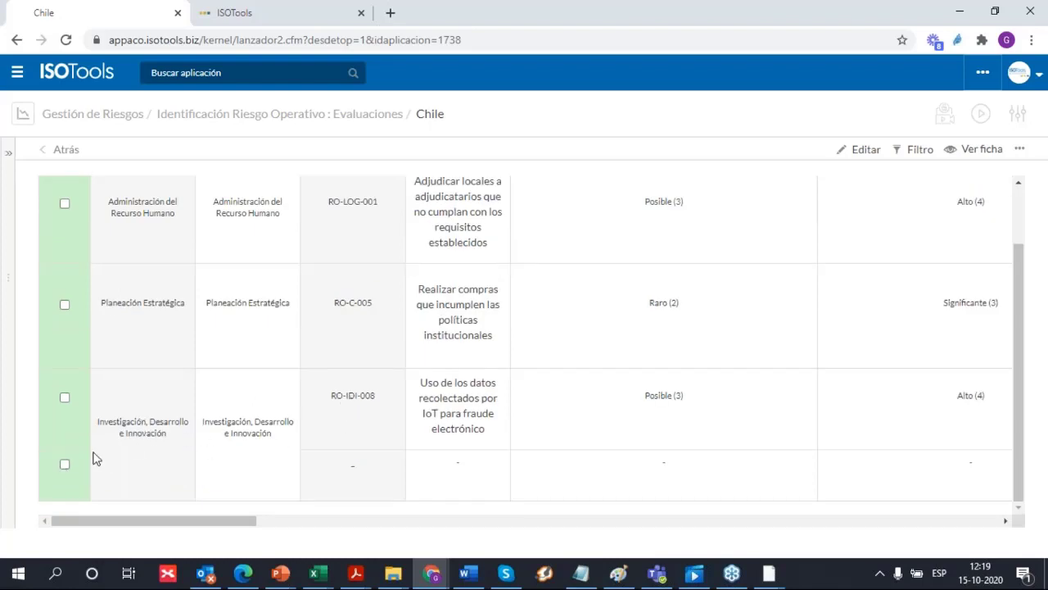
Edit the new Investigación, Desarrollo e Innovación row and assign it the existing operational risk RO-IDI-003, Inadecuadas Inversiones de TI
{"action": "left_click", "coordinate": [864, 153]}
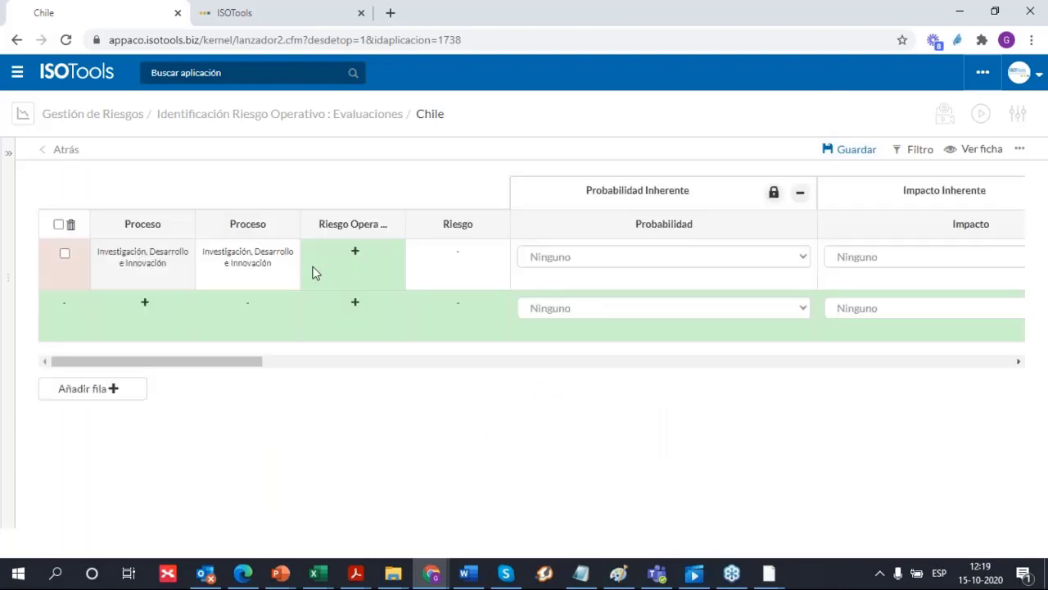
{"action": "left_click", "coordinate": [352, 254]}
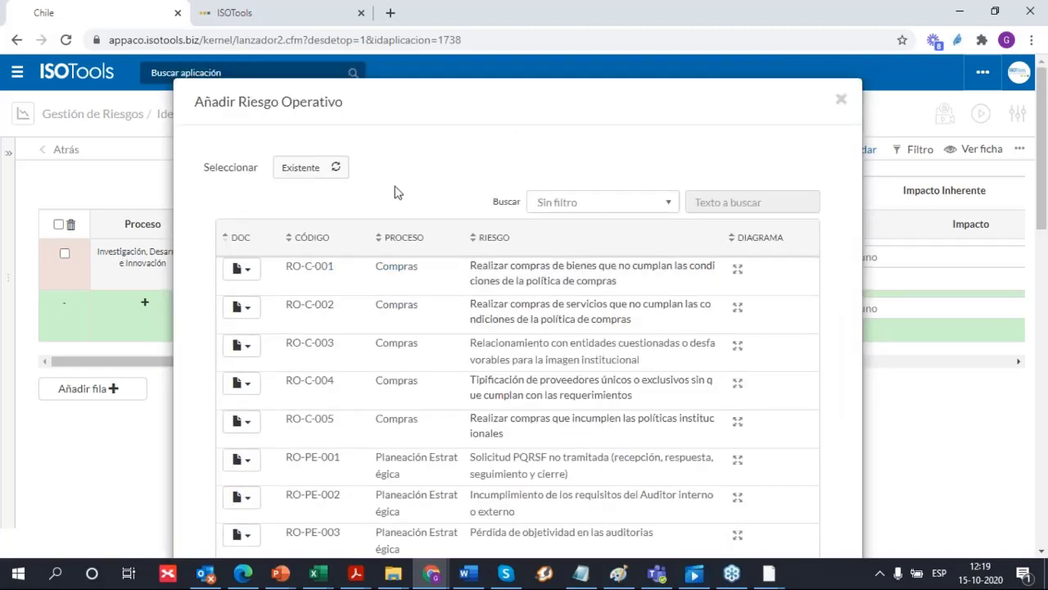
{"action": "scroll", "coordinate": [521, 200], "scroll_direction": "down", "scroll_amount": 2}
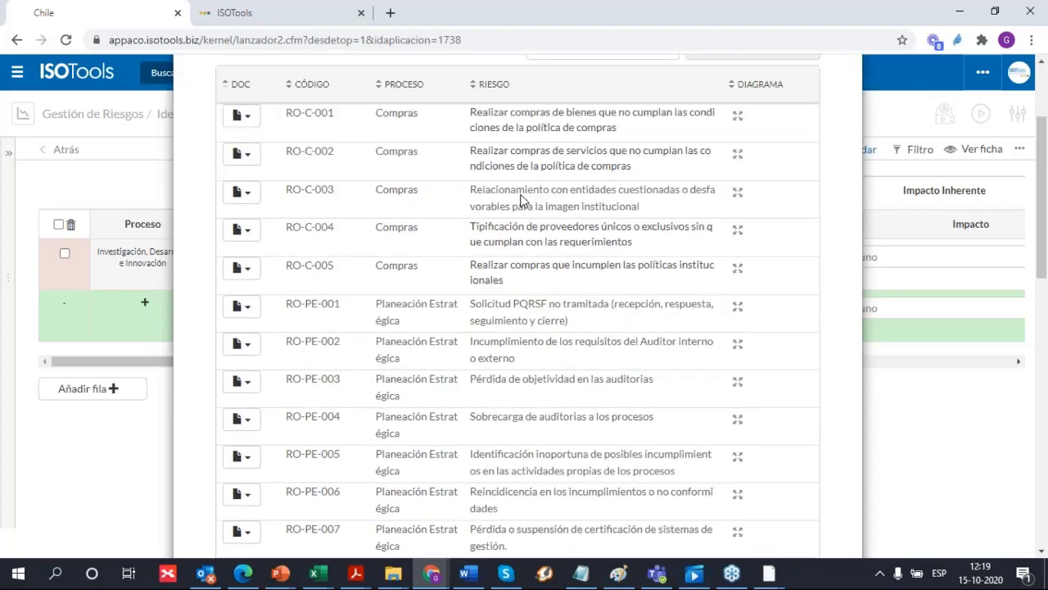
{"action": "scroll", "coordinate": [521, 199], "scroll_direction": "down", "scroll_amount": 5}
{"action": "scroll", "coordinate": [508, 200], "scroll_direction": "up", "scroll_amount": 5}
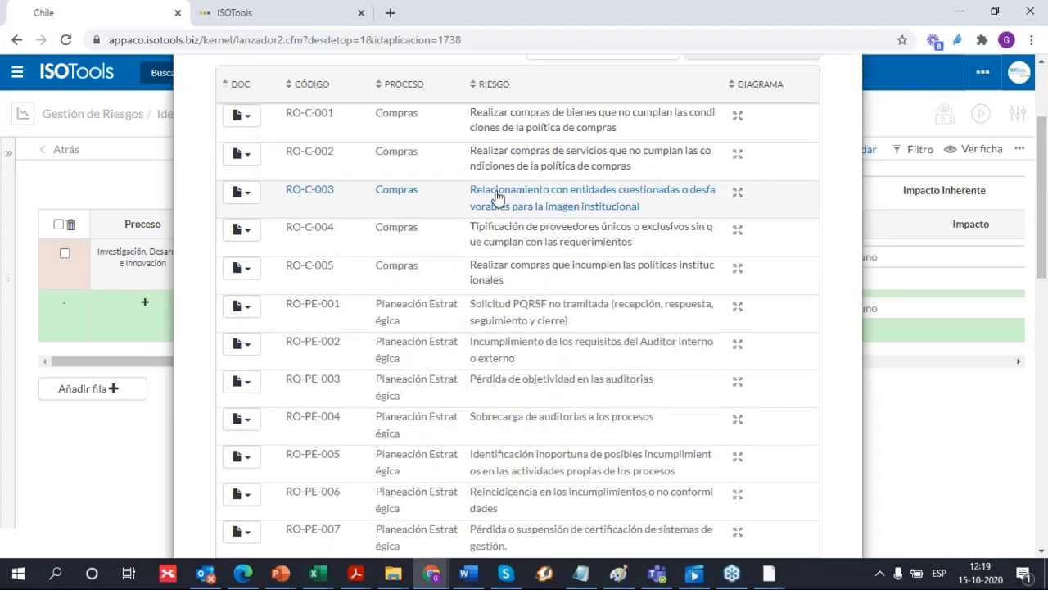
{"action": "scroll", "coordinate": [498, 204], "scroll_direction": "down", "scroll_amount": 12}
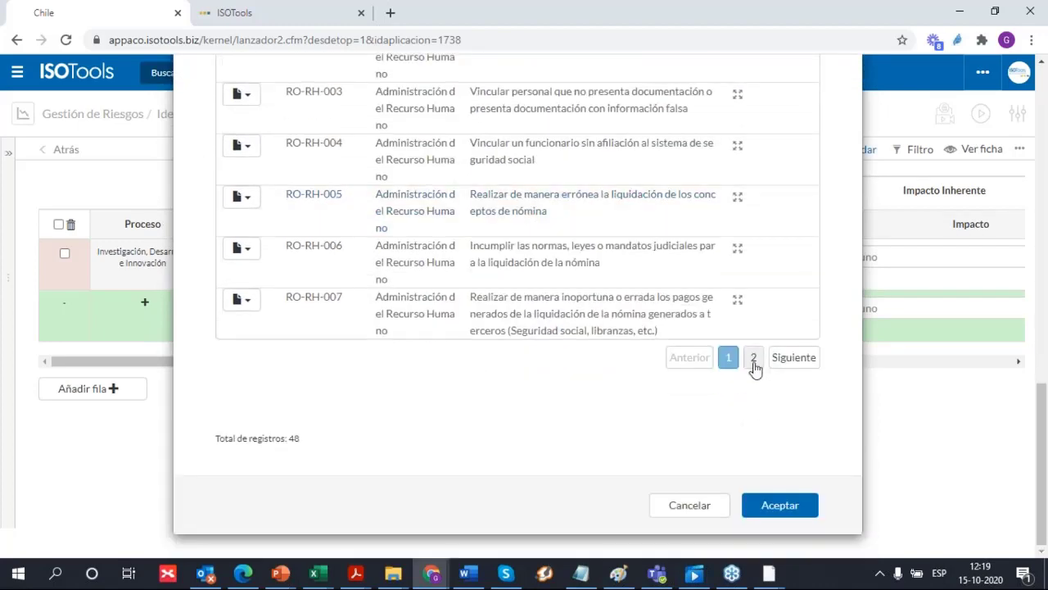
{"action": "left_click", "coordinate": [753, 361]}
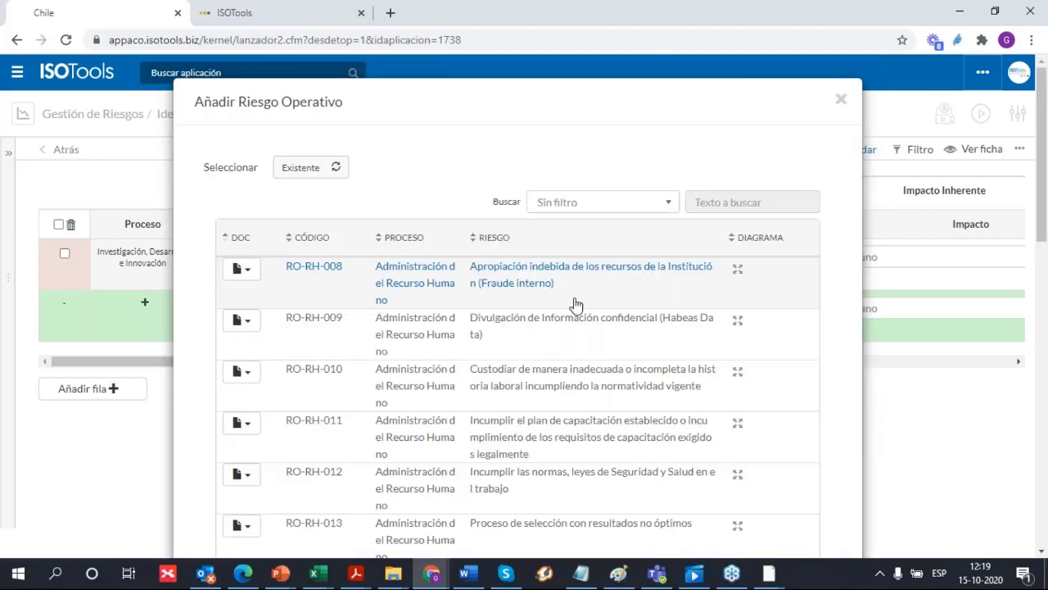
{"action": "scroll", "coordinate": [584, 321], "scroll_direction": "down", "scroll_amount": 2}
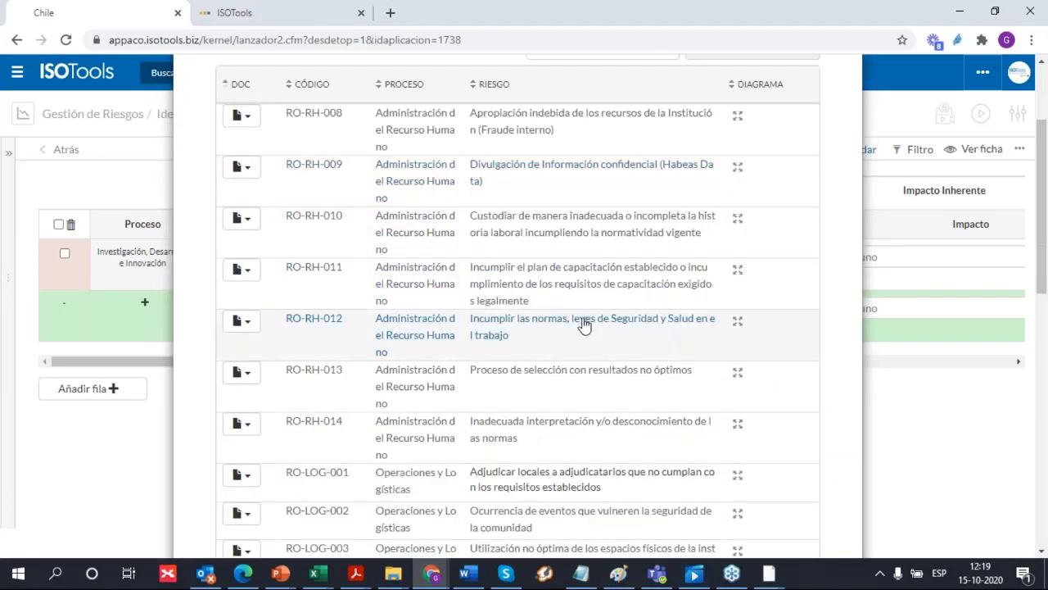
{"action": "scroll", "coordinate": [584, 324], "scroll_direction": "down", "scroll_amount": 2}
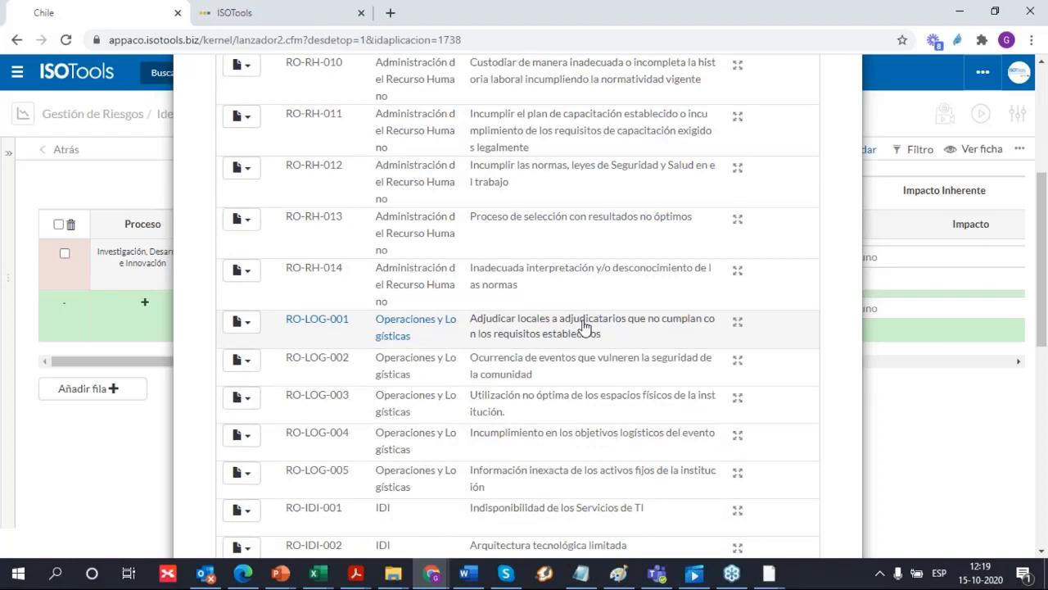
{"action": "scroll", "coordinate": [584, 324], "scroll_direction": "down", "scroll_amount": 2}
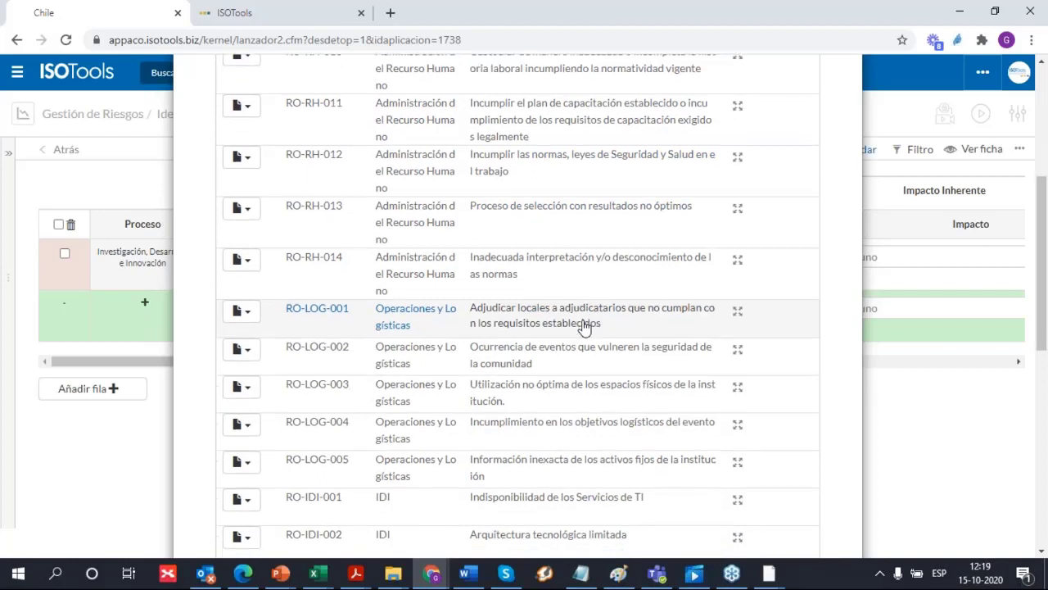
{"action": "scroll", "coordinate": [584, 327], "scroll_direction": "down", "scroll_amount": 2}
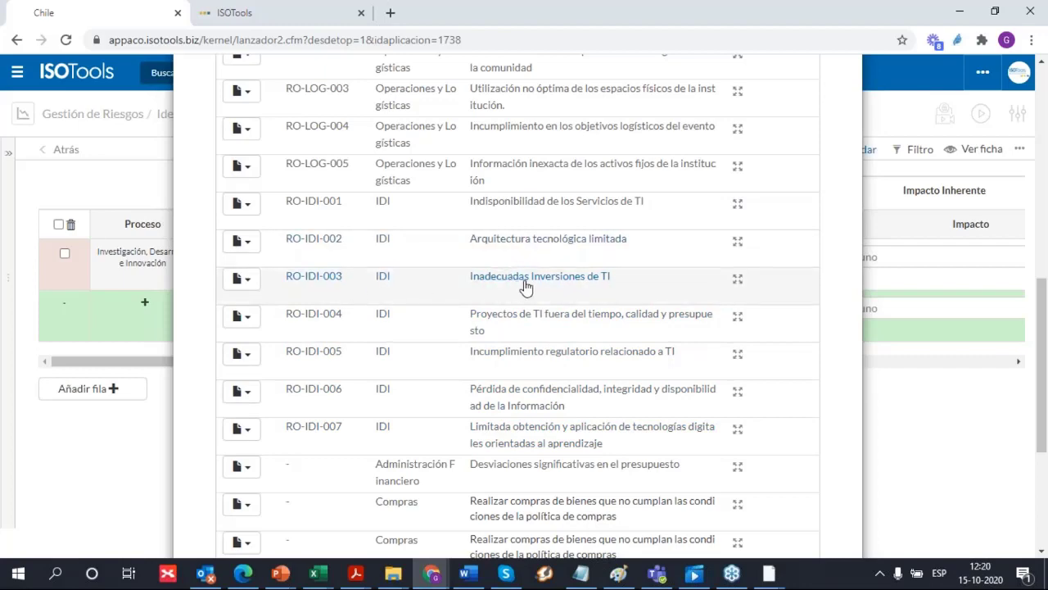
{"action": "left_click", "coordinate": [741, 302]}
{"action": "scroll", "coordinate": [743, 301], "scroll_direction": "down", "scroll_amount": 4}
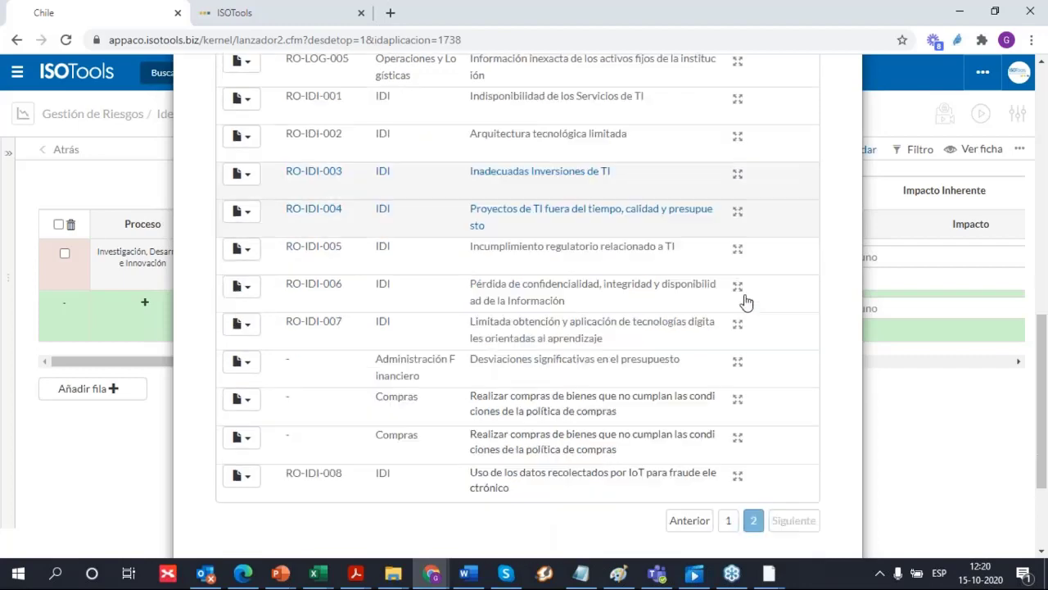
{"action": "left_click", "coordinate": [798, 505]}
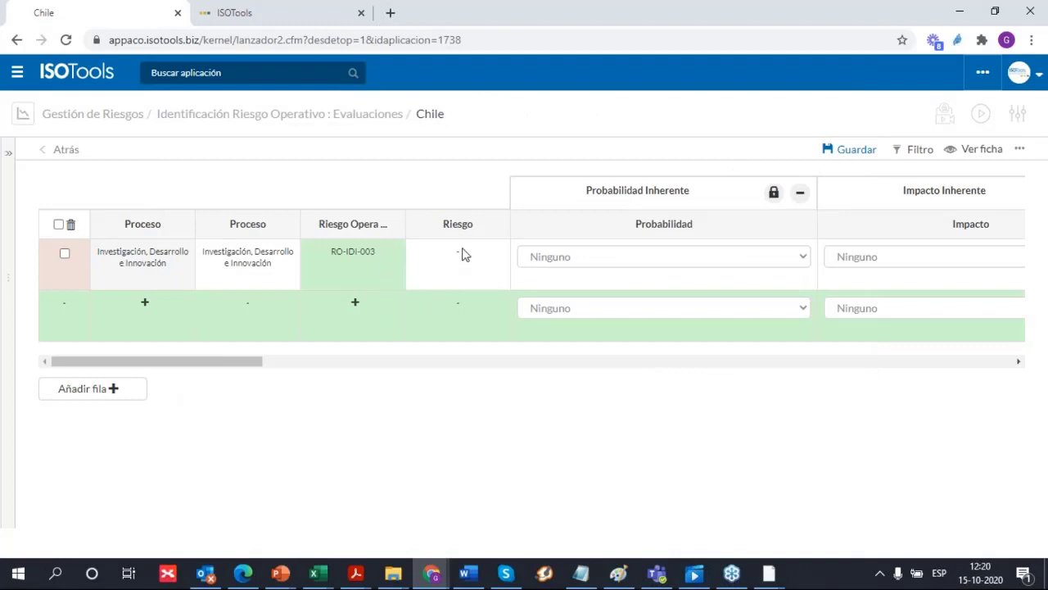
Save the matrix and check the new RO-IDI-003 row at its end
{"action": "left_click", "coordinate": [862, 155]}
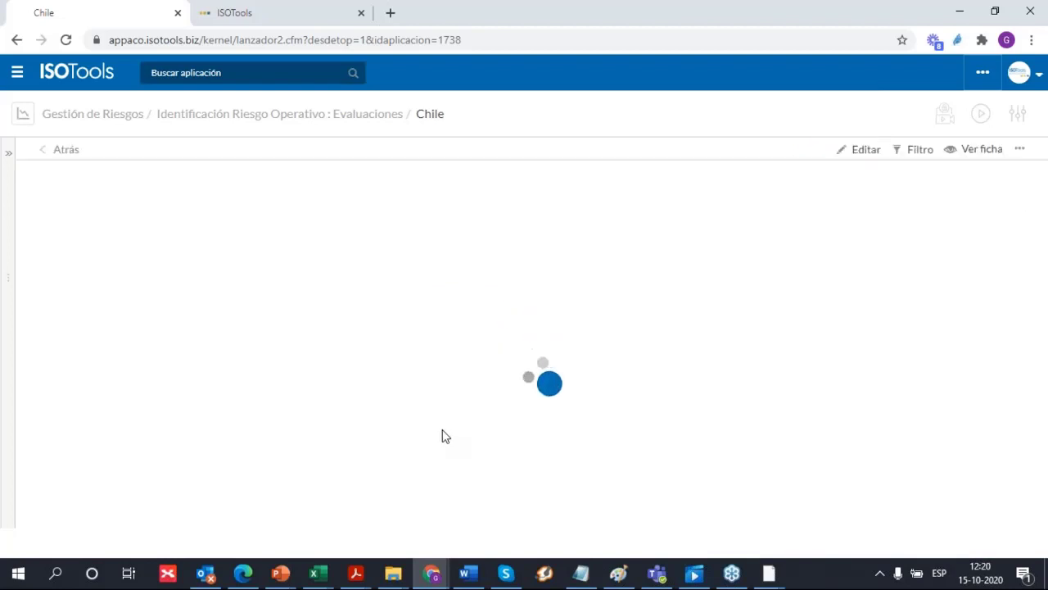
{"action": "scroll", "coordinate": [458, 363], "scroll_direction": "down", "scroll_amount": 1}
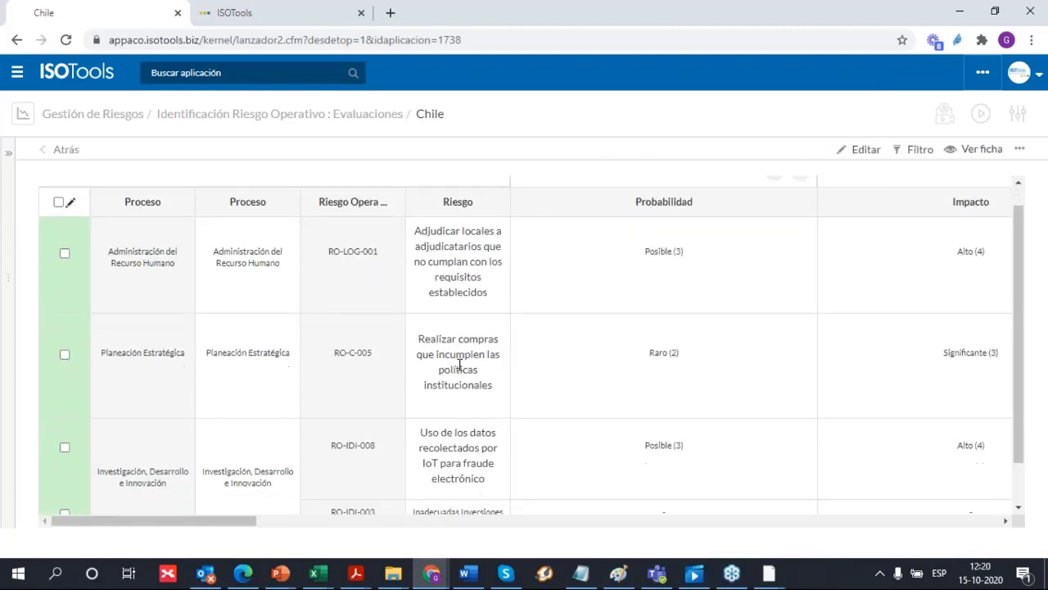
{"action": "scroll", "coordinate": [460, 366], "scroll_direction": "down", "scroll_amount": 1}
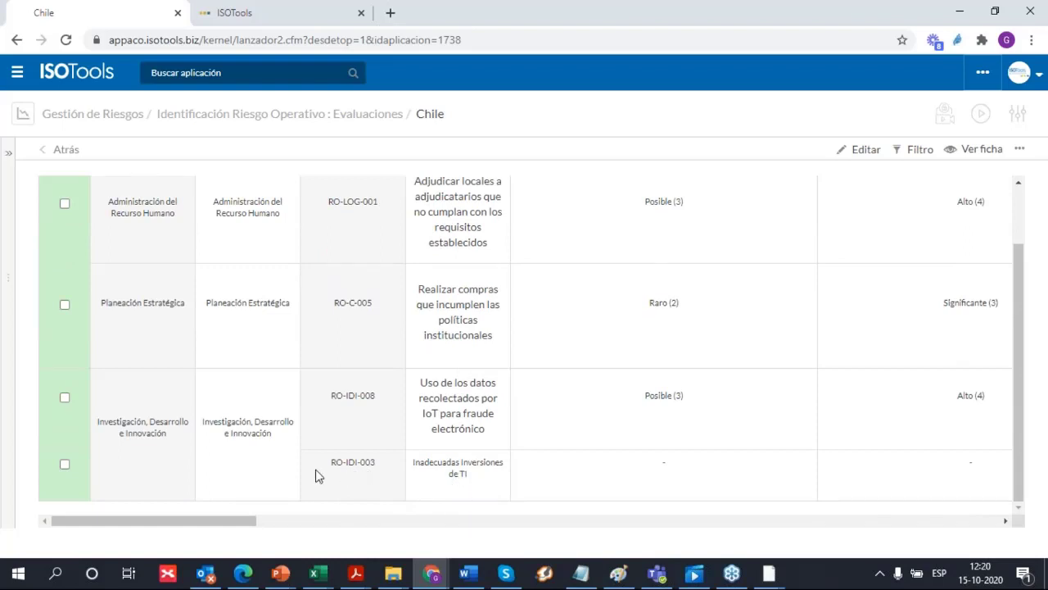
Edit the RO-IDI-003 row, setting its inherent Probabilidad to Posible (3) and its Impacto to Significante (3)
{"action": "left_click", "coordinate": [65, 464]}
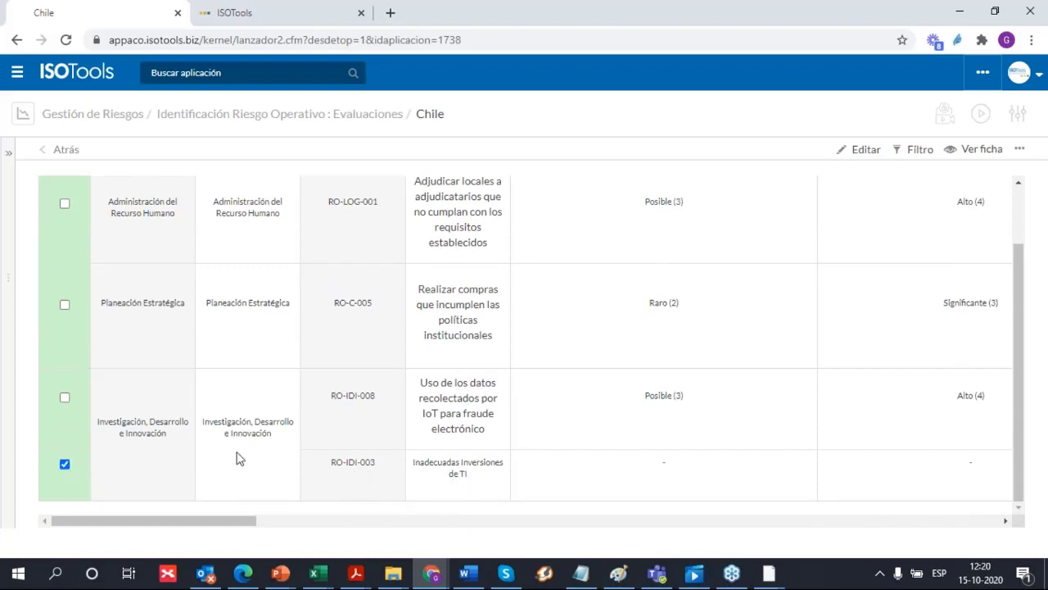
{"action": "left_click", "coordinate": [869, 149]}
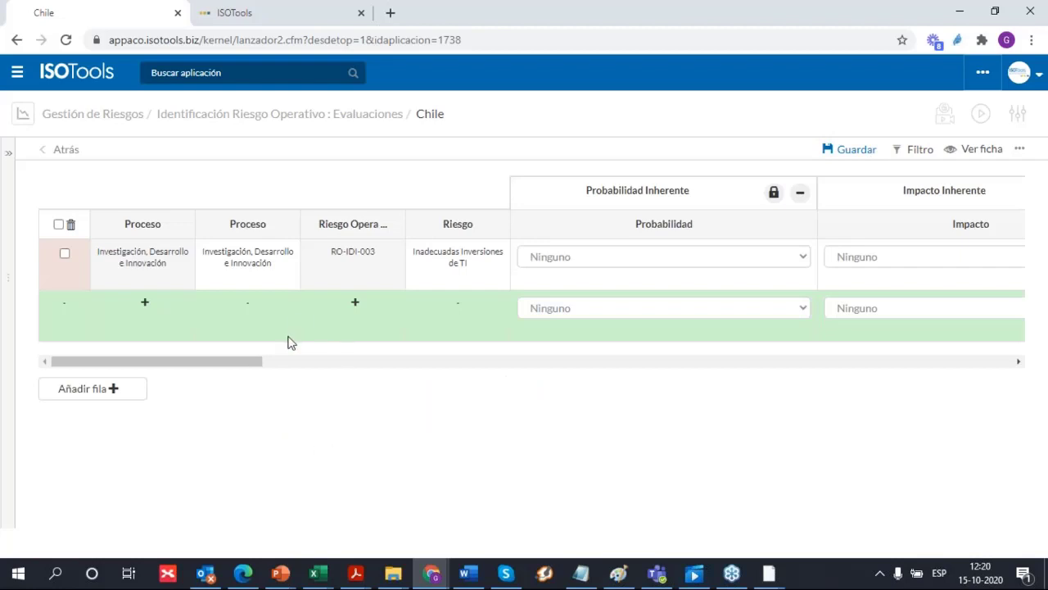
{"action": "left_click_drag", "start_coordinate": [248, 358], "coordinate": [264, 373]}
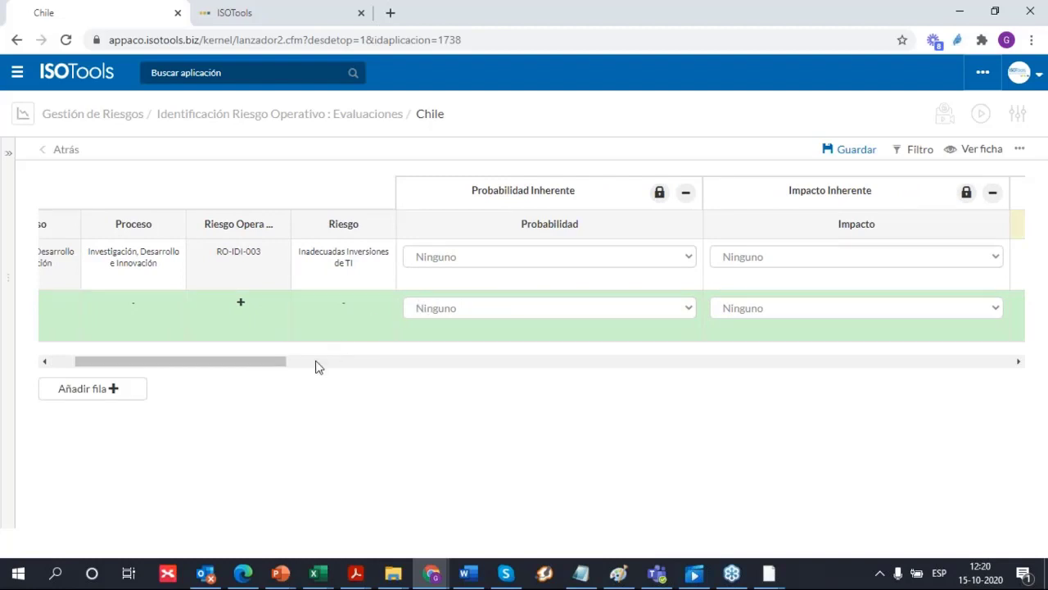
{"action": "left_click_drag", "start_coordinate": [273, 363], "coordinate": [291, 366]}
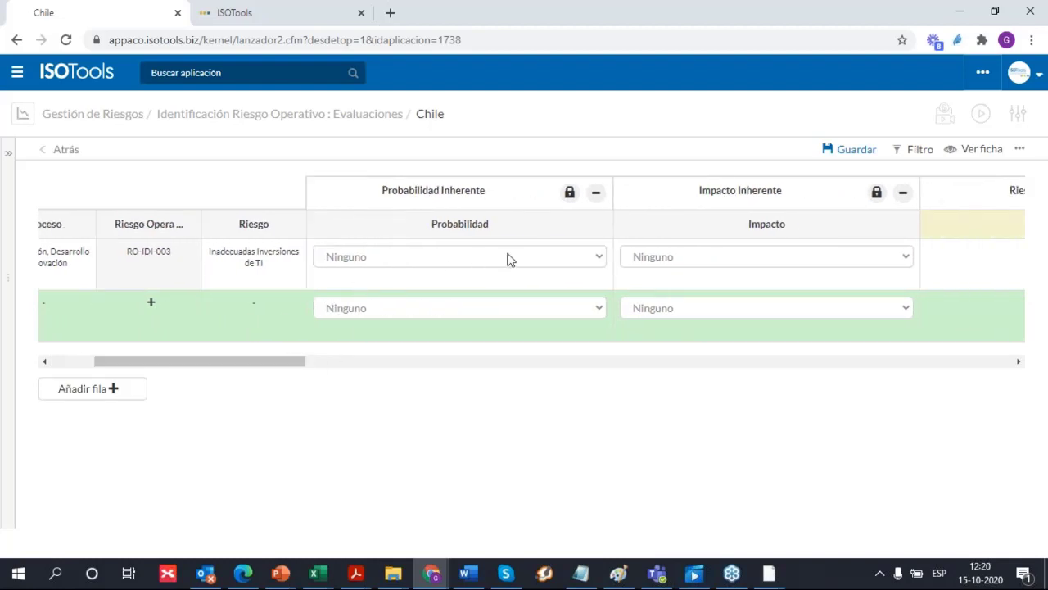
{"action": "left_click", "coordinate": [508, 259]}
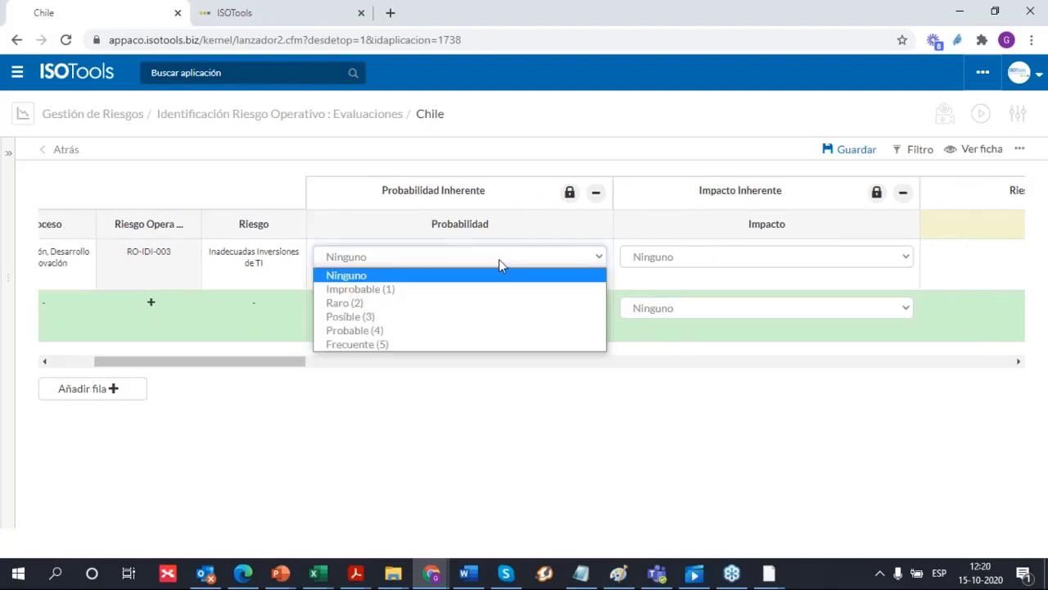
{"action": "left_click", "coordinate": [484, 317]}
{"action": "left_click_drag", "start_coordinate": [287, 357], "coordinate": [391, 365]}
{"action": "left_click", "coordinate": [358, 256]}
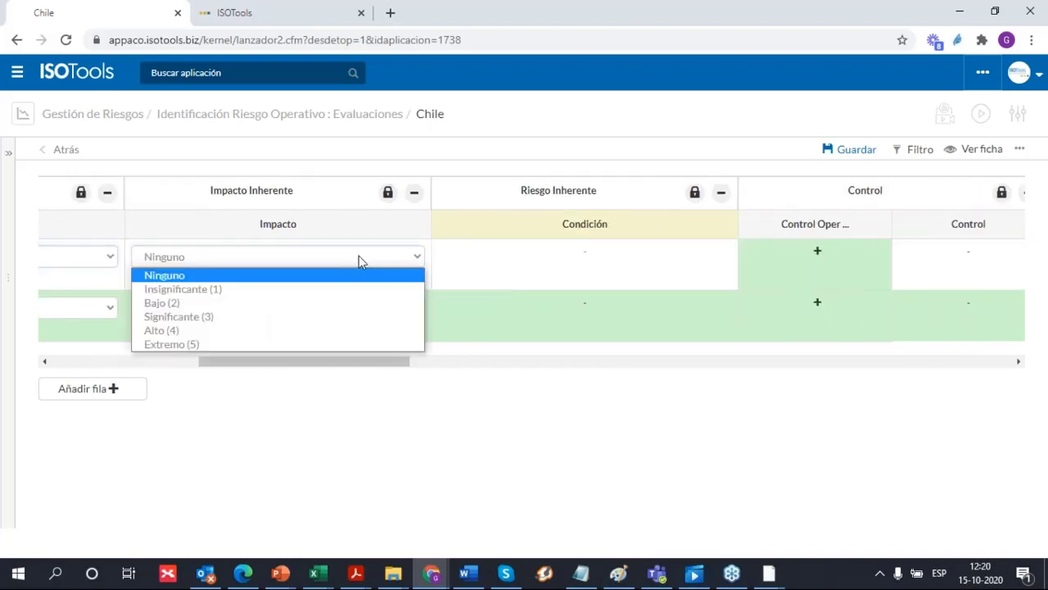
{"action": "left_click", "coordinate": [325, 317]}
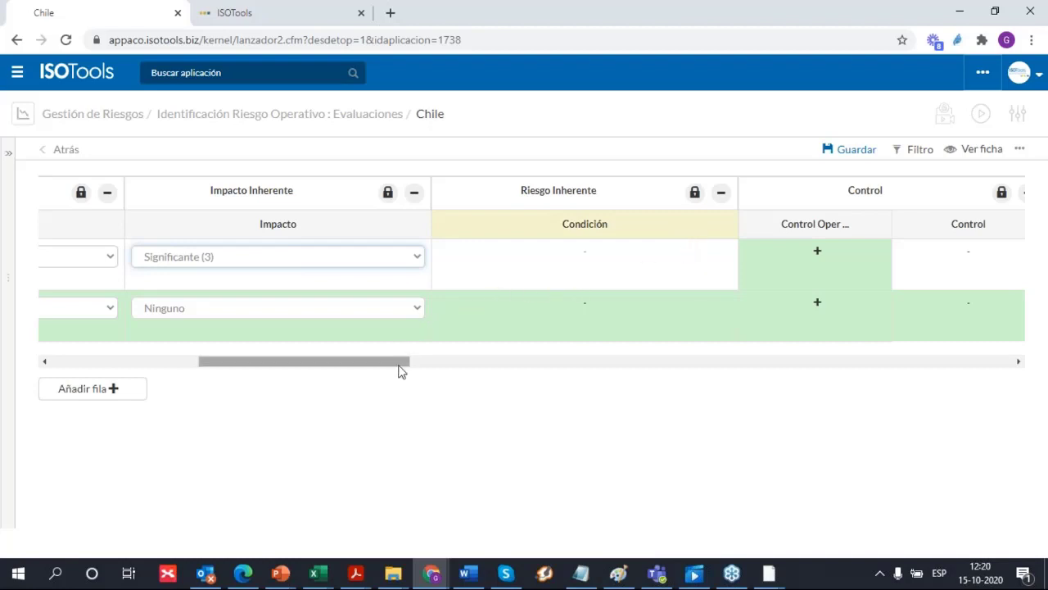
Assign the existing operational control CT-IDI-003 to the RO-IDI-003 risk and save the matrix
{"action": "left_click_drag", "start_coordinate": [398, 368], "coordinate": [493, 357]}
{"action": "left_click", "coordinate": [393, 254]}
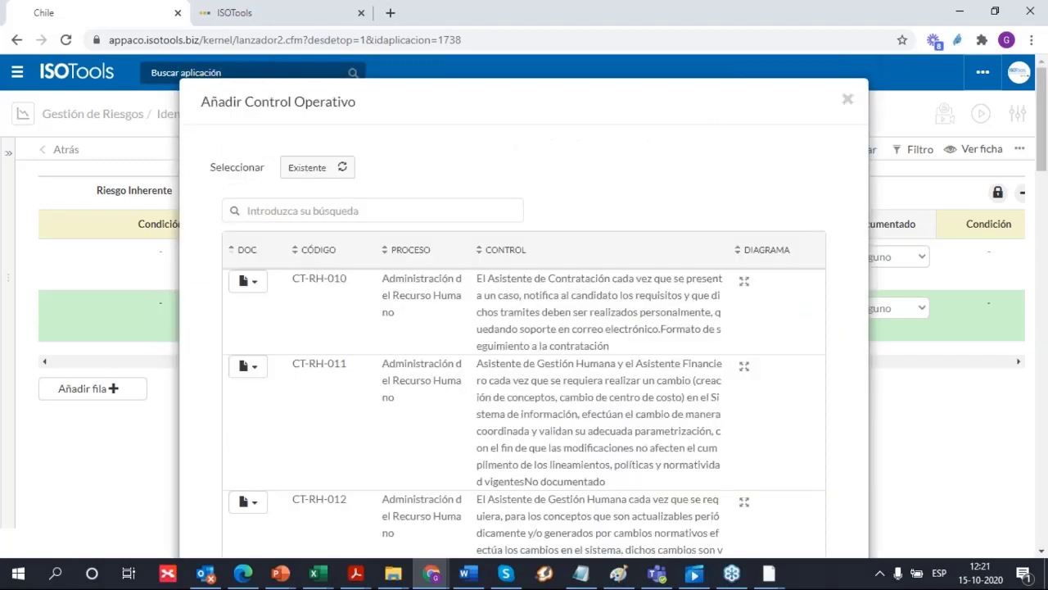
{"action": "scroll", "coordinate": [637, 328], "scroll_direction": "down", "scroll_amount": 1}
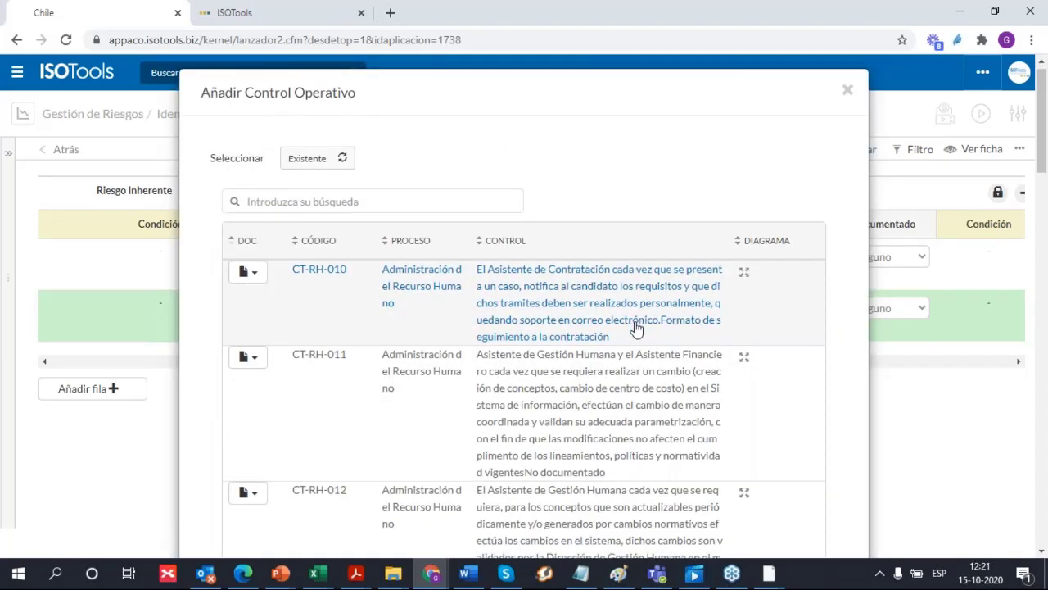
{"action": "scroll", "coordinate": [637, 327], "scroll_direction": "down", "scroll_amount": 4}
{"action": "scroll", "coordinate": [637, 326], "scroll_direction": "down", "scroll_amount": 10}
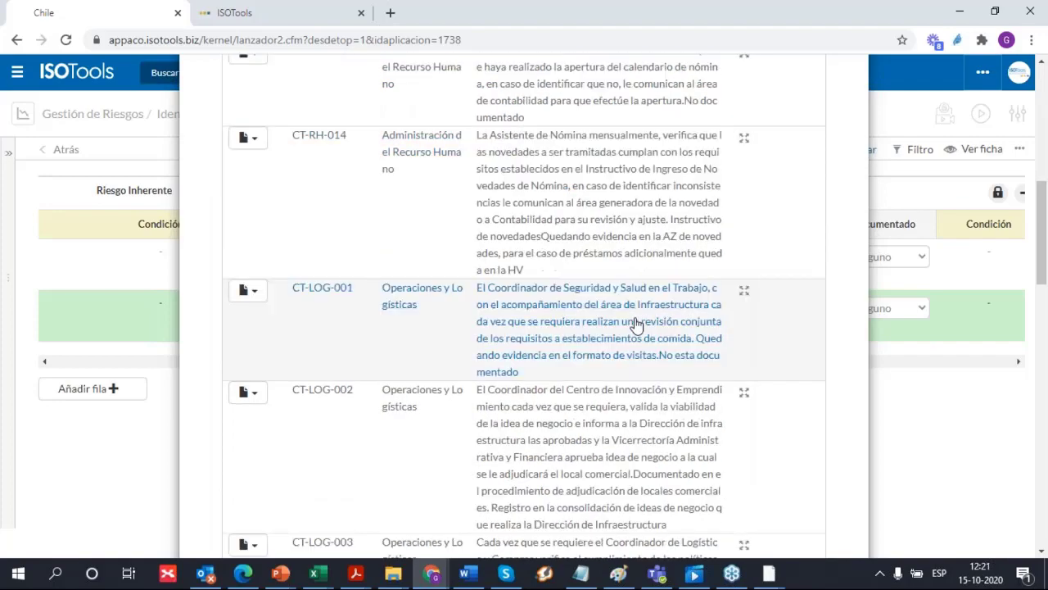
{"action": "scroll", "coordinate": [637, 326], "scroll_direction": "down", "scroll_amount": 7}
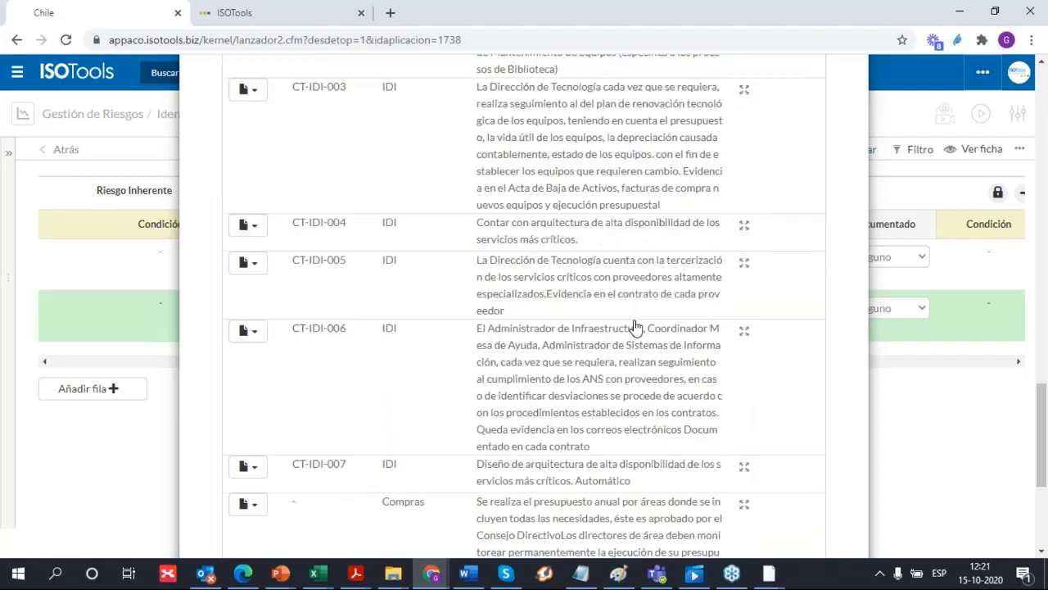
{"action": "scroll", "coordinate": [445, 154], "scroll_direction": "up", "scroll_amount": 4}
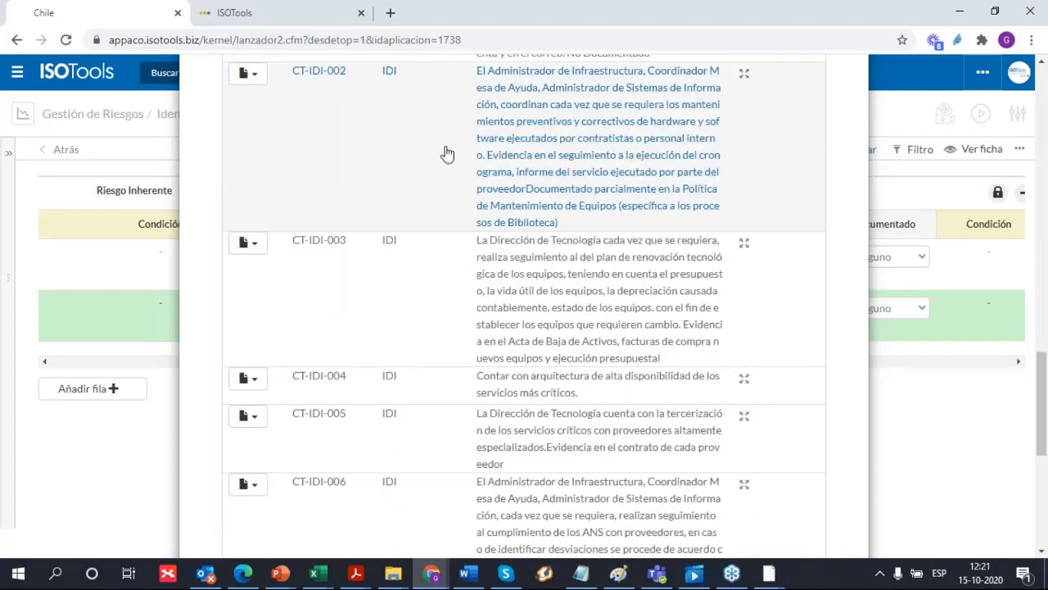
{"action": "scroll", "coordinate": [442, 163], "scroll_direction": "up", "scroll_amount": 2}
{"action": "scroll", "coordinate": [434, 181], "scroll_direction": "down", "scroll_amount": 1}
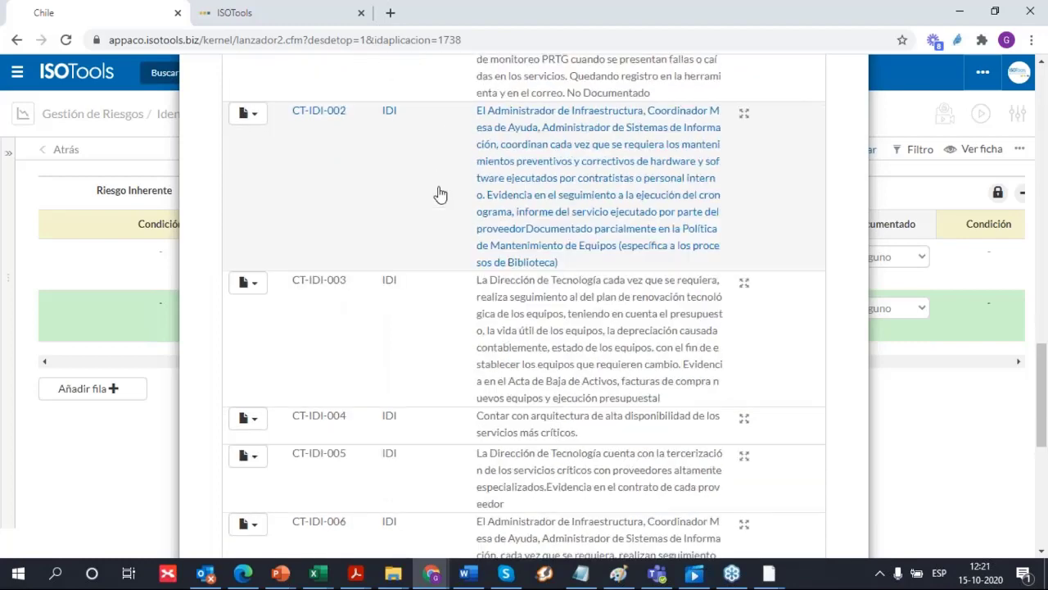
{"action": "scroll", "coordinate": [441, 193], "scroll_direction": "down", "scroll_amount": 1}
{"action": "scroll", "coordinate": [443, 192], "scroll_direction": "down", "scroll_amount": 2}
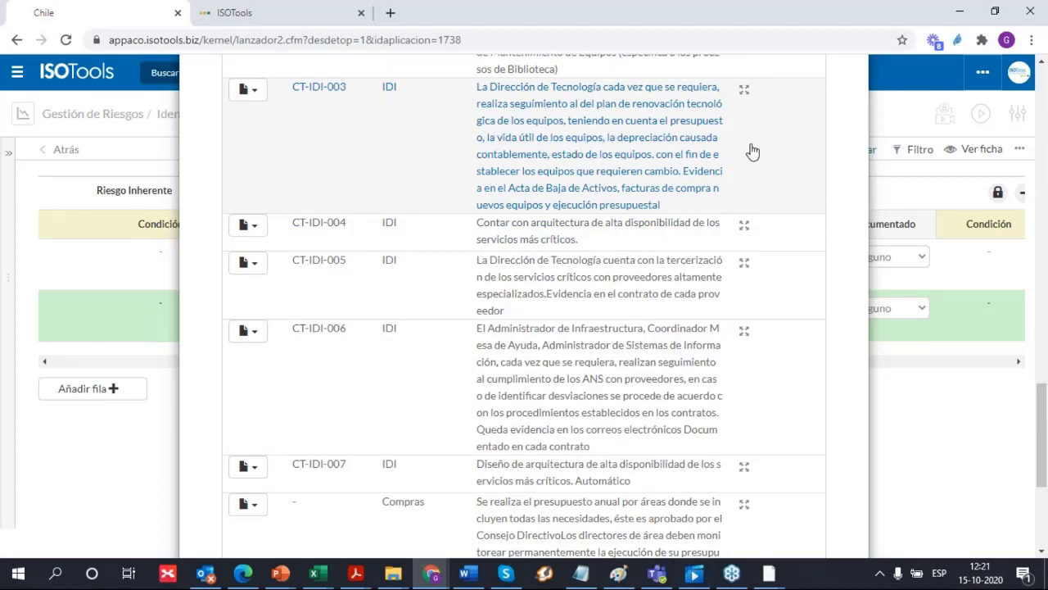
{"action": "scroll", "coordinate": [748, 148], "scroll_direction": "down", "scroll_amount": 4}
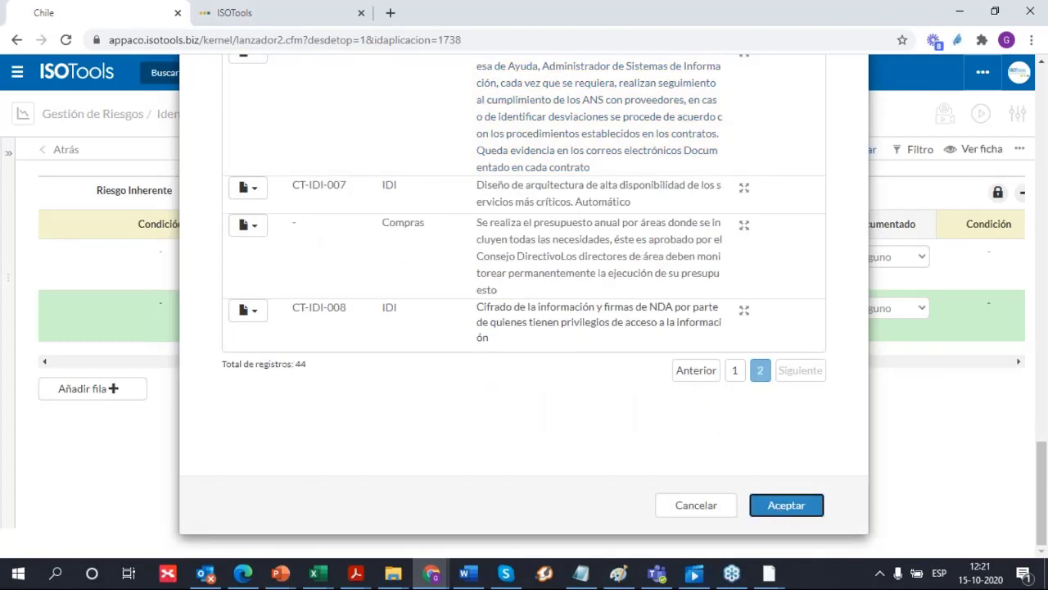
{"action": "left_click", "coordinate": [782, 509]}
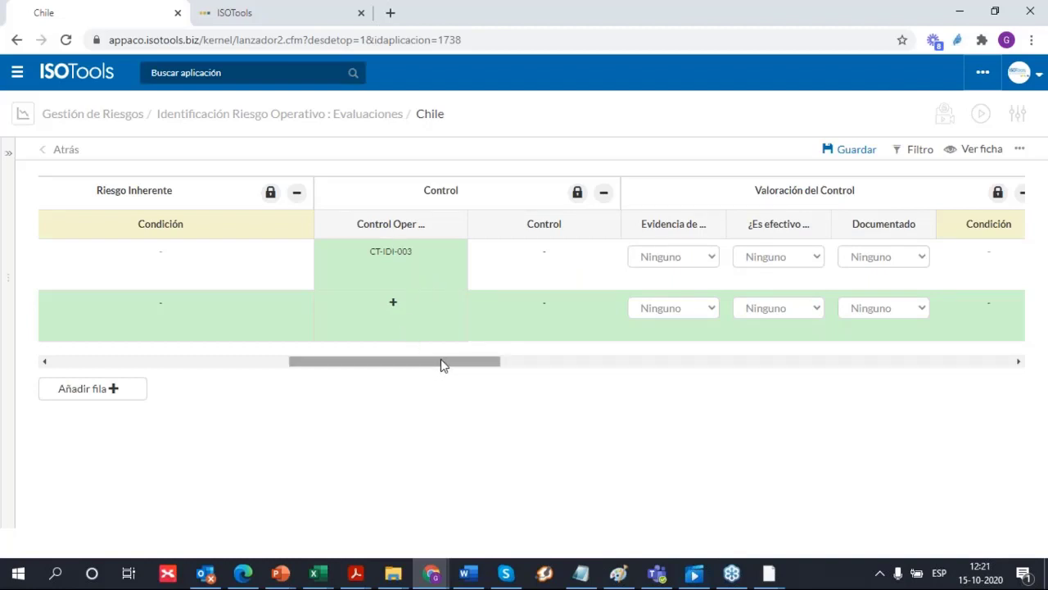
{"action": "left_click", "coordinate": [854, 151]}
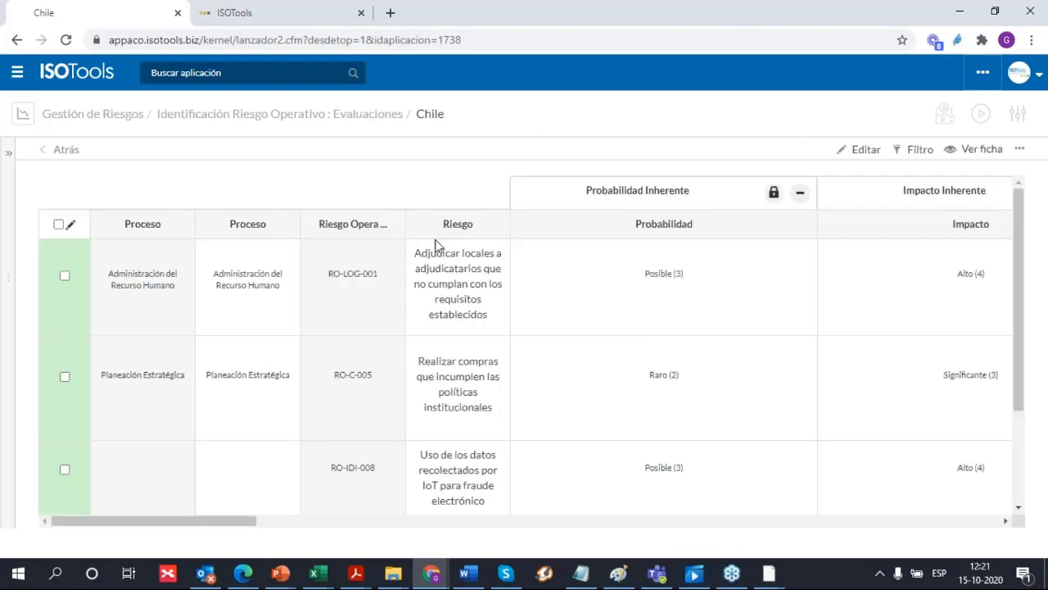
Examine the inherent risk condition, control description and control valuation of RO-IDI-003 alongside the IoT fraud risk
{"action": "scroll", "coordinate": [440, 246], "scroll_direction": "down", "scroll_amount": 3}
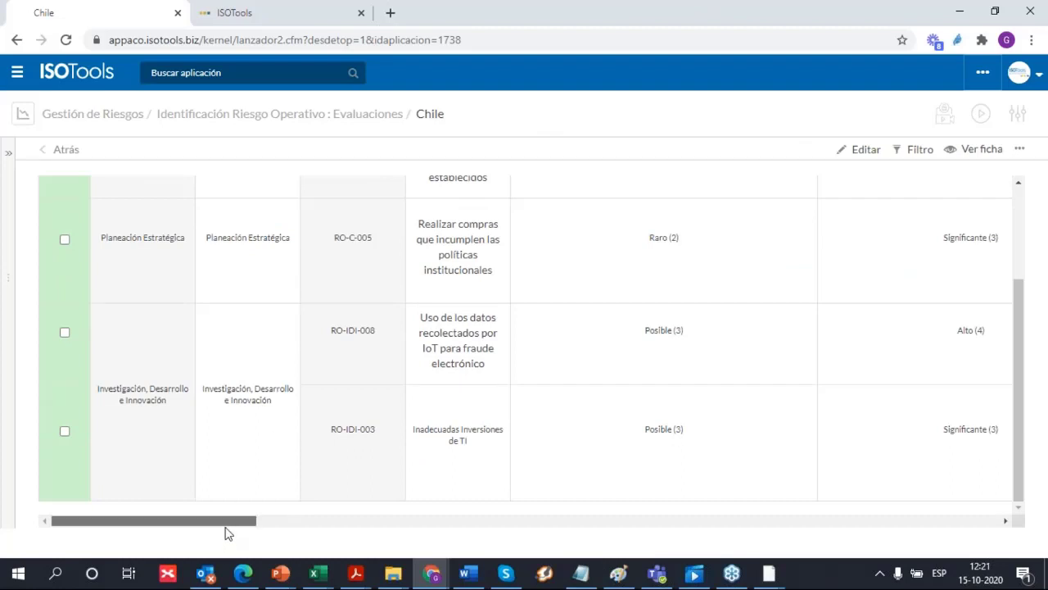
{"action": "left_click_drag", "start_coordinate": [226, 533], "coordinate": [380, 479]}
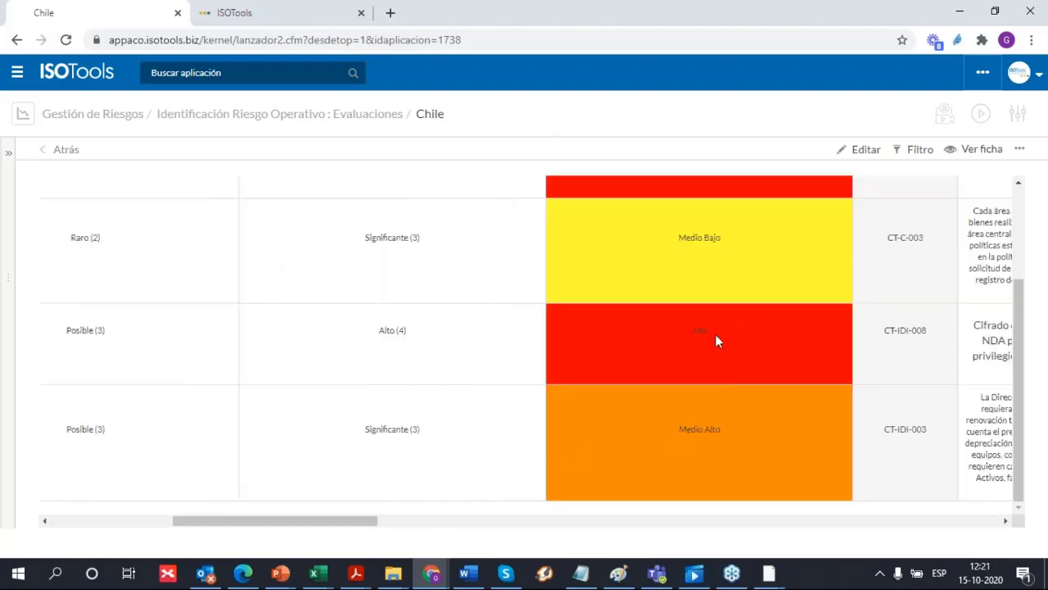
{"action": "left_click_drag", "start_coordinate": [353, 519], "coordinate": [386, 520]}
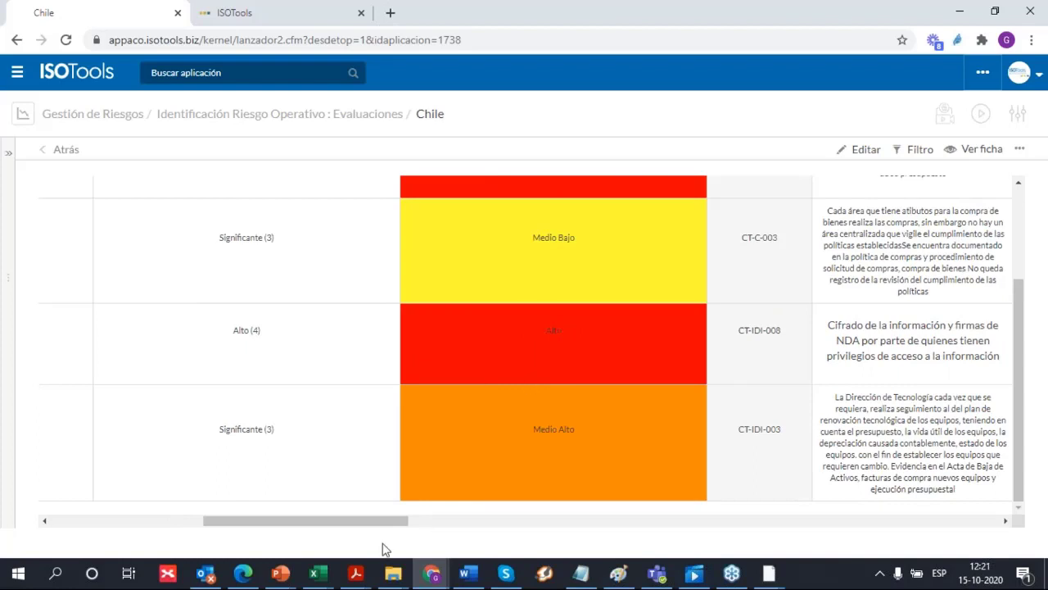
{"action": "left_click_drag", "start_coordinate": [385, 524], "coordinate": [472, 525]}
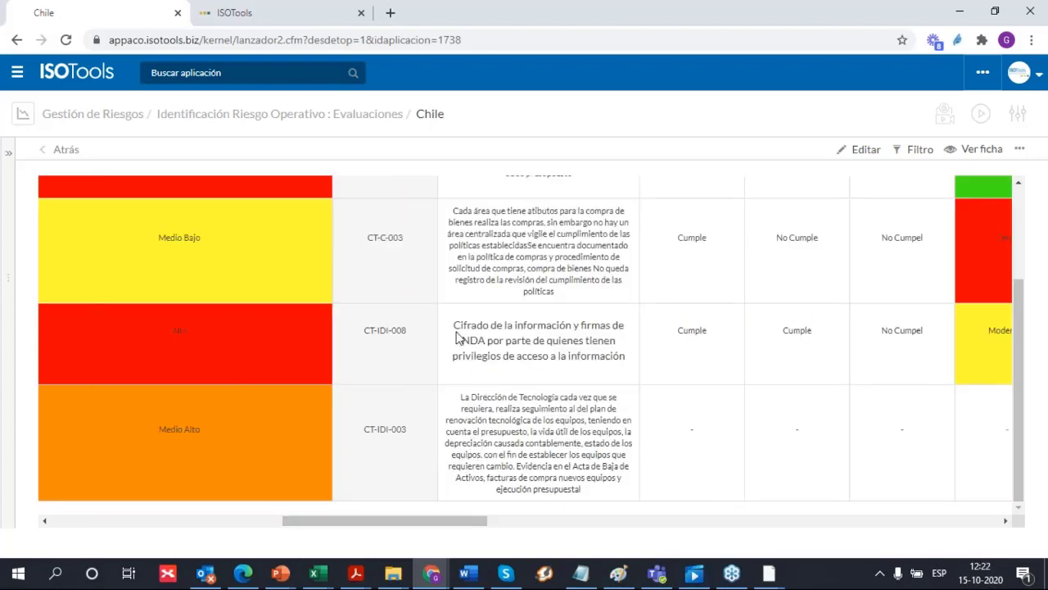
{"action": "left_click_drag", "start_coordinate": [450, 329], "coordinate": [596, 361]}
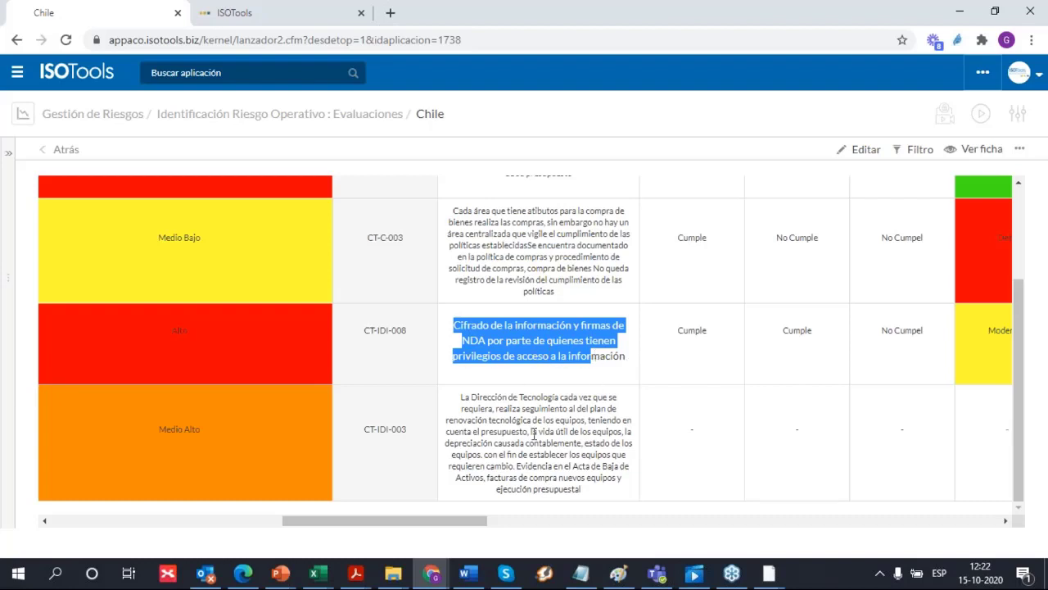
{"action": "left_click_drag", "start_coordinate": [474, 408], "coordinate": [516, 466]}
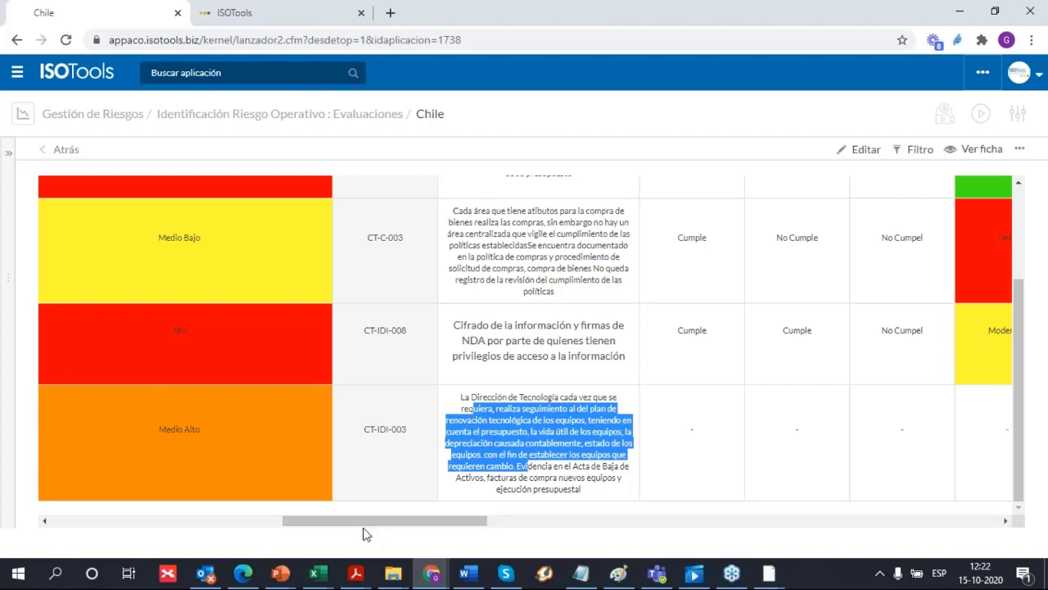
{"action": "left_click_drag", "start_coordinate": [363, 529], "coordinate": [115, 486]}
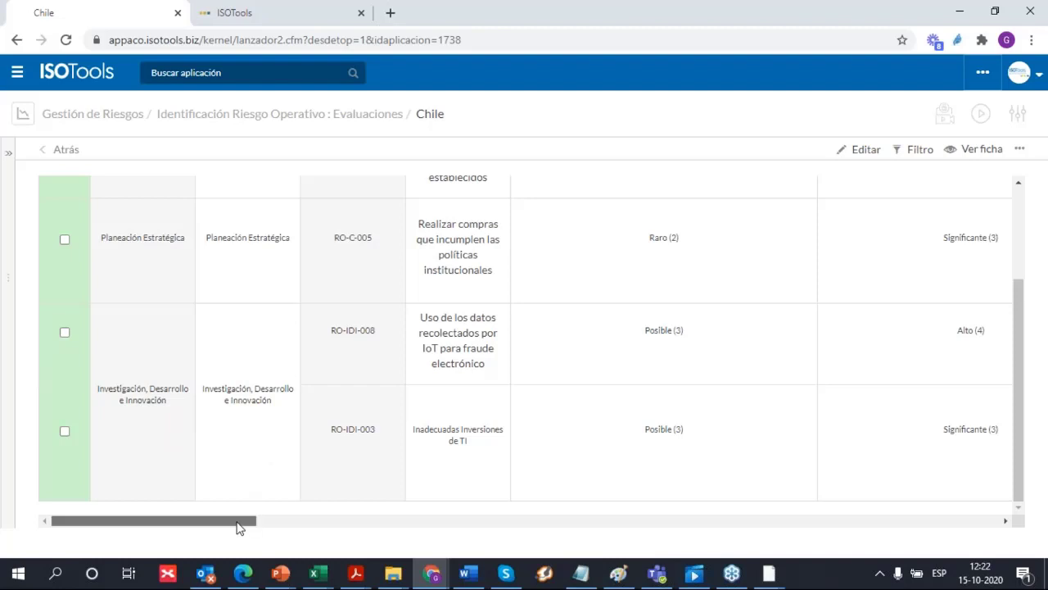
{"action": "left_click_drag", "start_coordinate": [237, 527], "coordinate": [518, 507]}
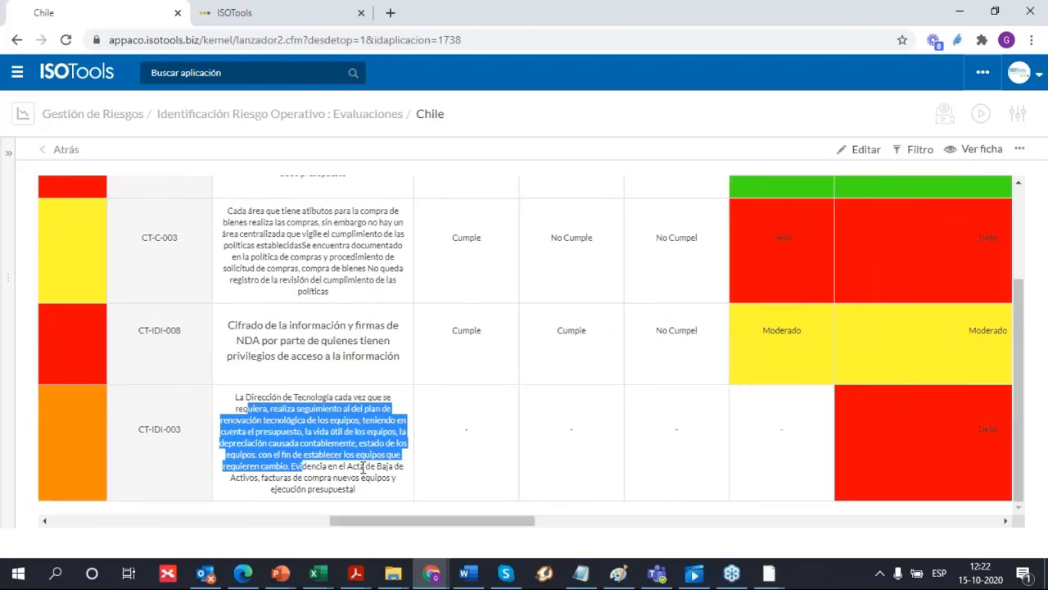
{"action": "left_click", "coordinate": [301, 407]}
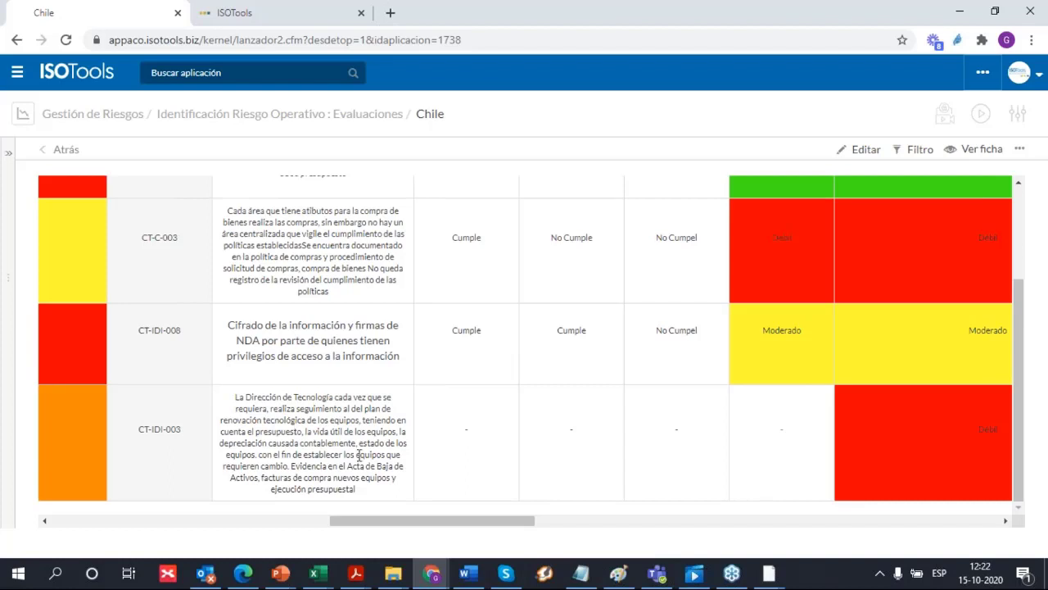
Edit the RO-IDI-003 row and rate its control Cumple for evidence, Cumple for effectiveness and No Cumpel for Documentado
{"action": "left_click_drag", "start_coordinate": [374, 521], "coordinate": [18, 445]}
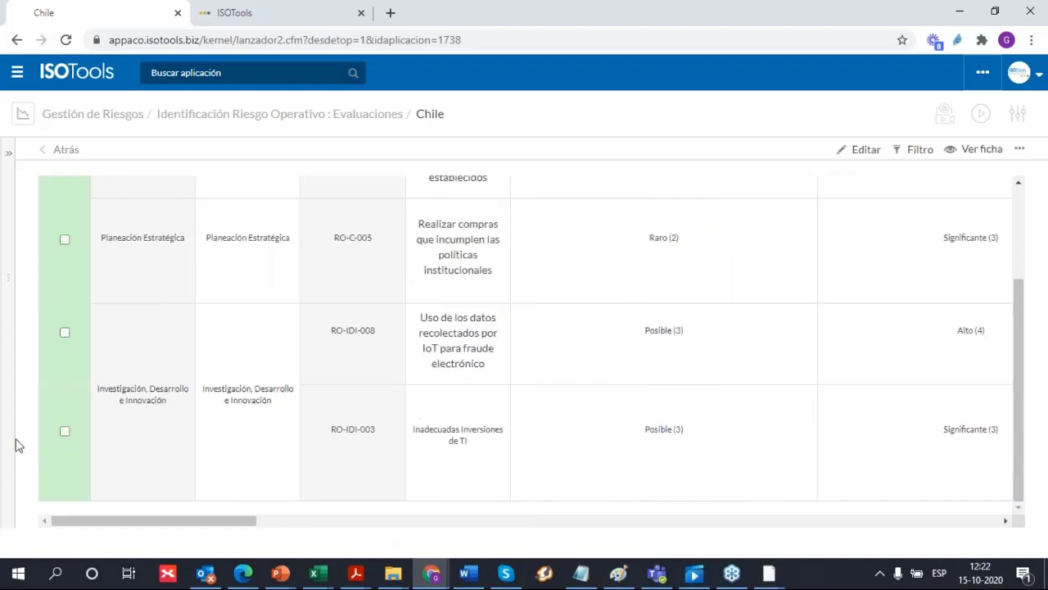
{"action": "left_click", "coordinate": [65, 432]}
{"action": "left_click_drag", "start_coordinate": [123, 520], "coordinate": [664, 520]}
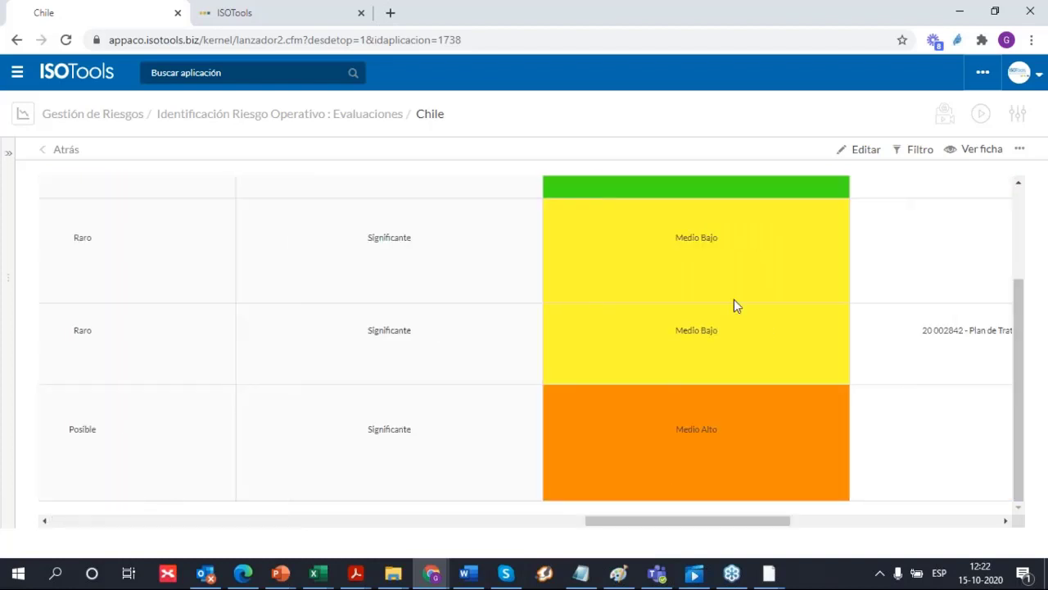
{"action": "left_click", "coordinate": [864, 150]}
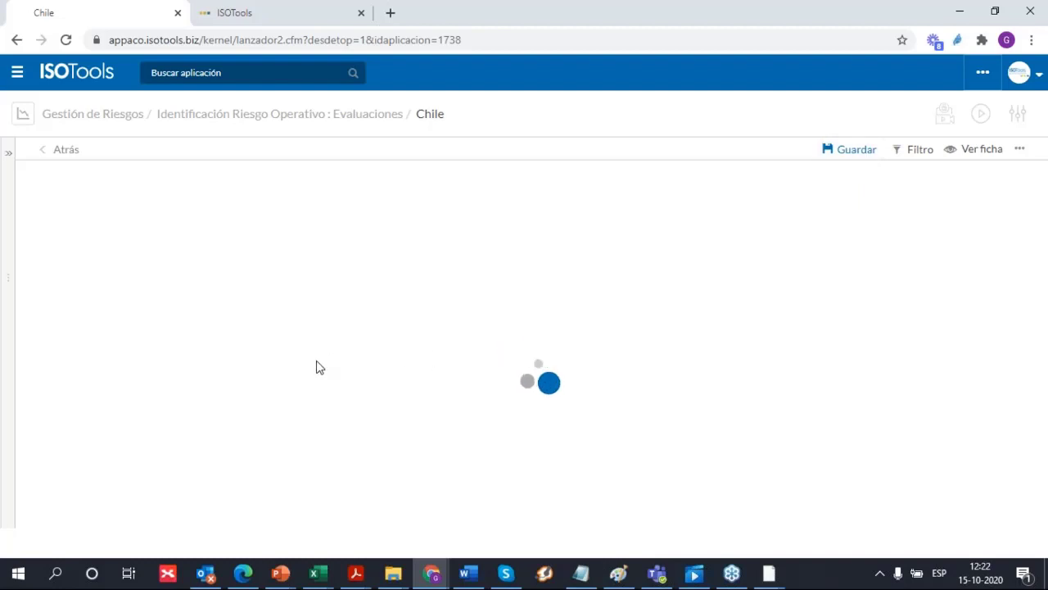
{"action": "left_click_drag", "start_coordinate": [218, 435], "coordinate": [509, 437]}
{"action": "left_click", "coordinate": [465, 288]}
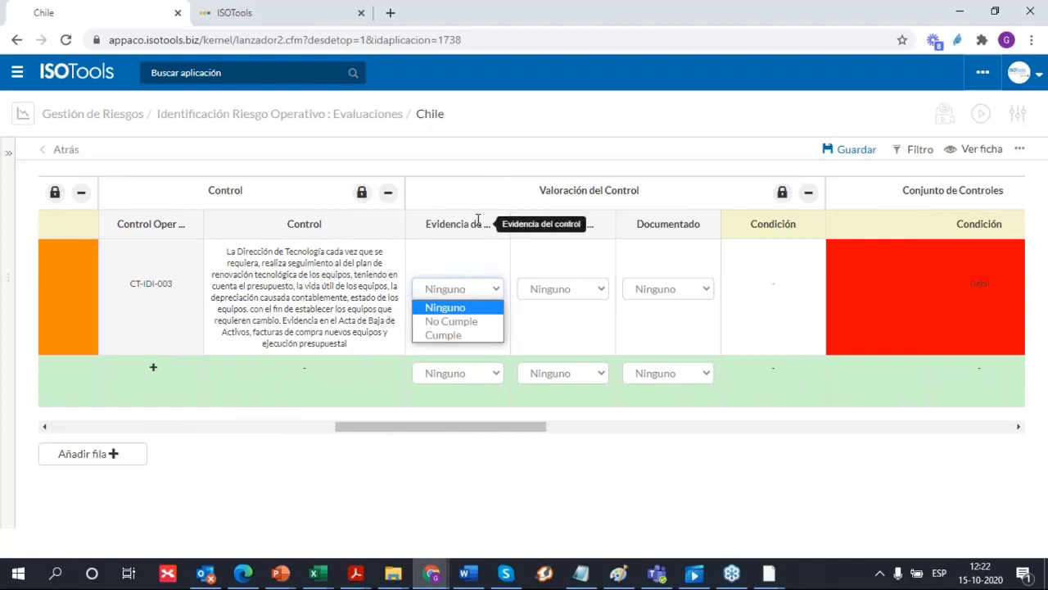
{"action": "left_click", "coordinate": [465, 337]}
{"action": "left_click", "coordinate": [566, 295]}
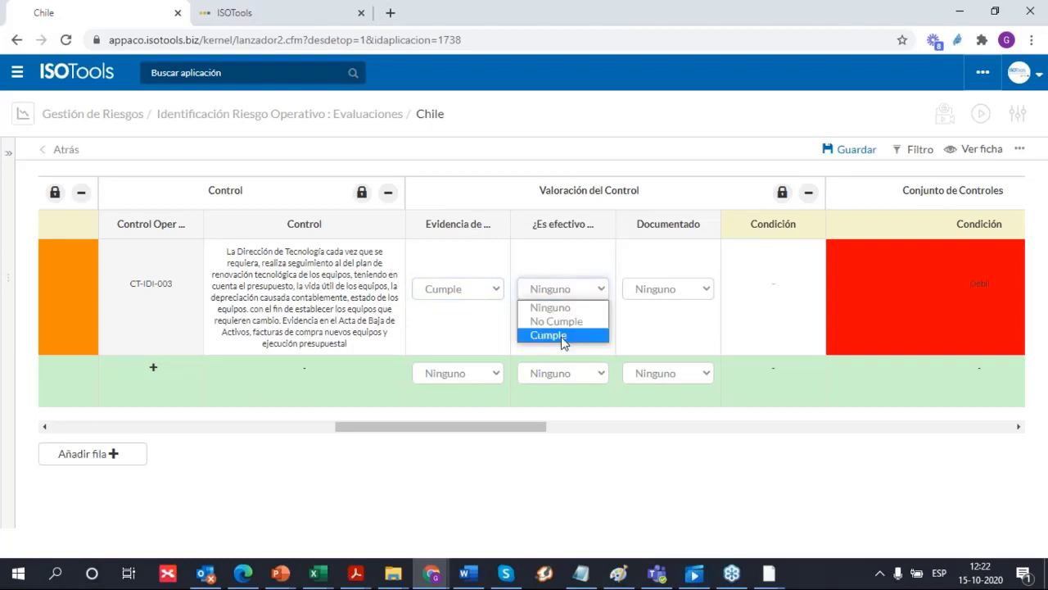
{"action": "left_click", "coordinate": [564, 335]}
{"action": "left_click", "coordinate": [657, 288]}
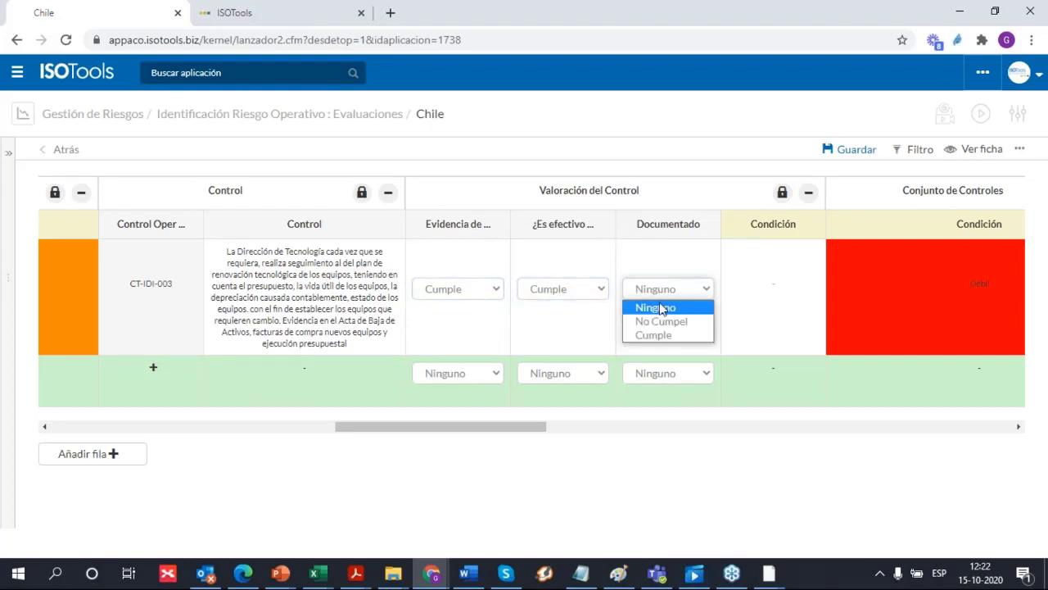
{"action": "left_click", "coordinate": [659, 325]}
Save the matrix with the new control ratings and check the control condition of RO-IDI-003 against the other rows
{"action": "left_click_drag", "start_coordinate": [525, 435], "coordinate": [588, 436]}
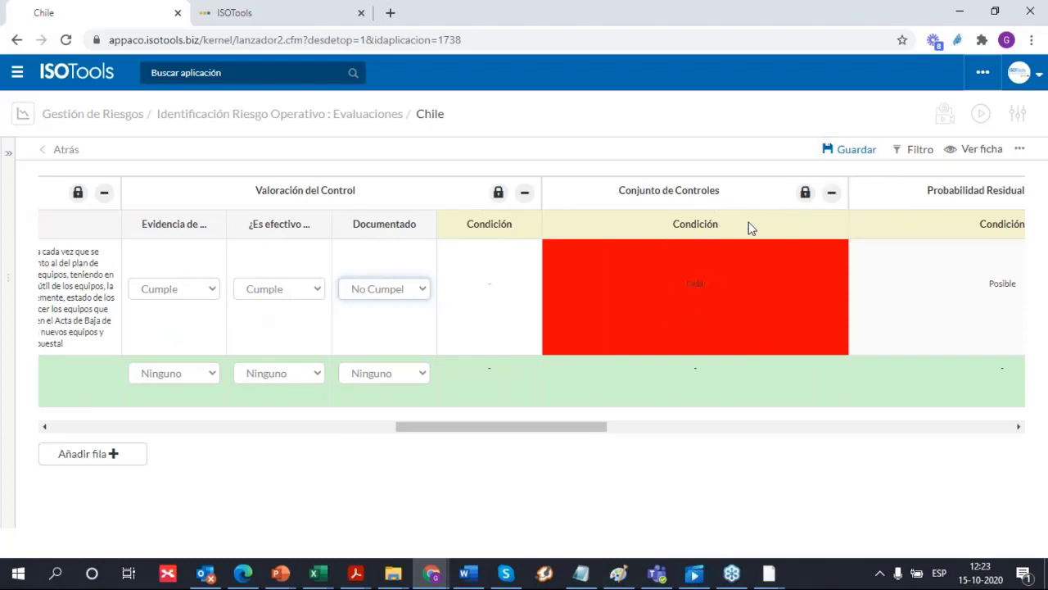
{"action": "left_click", "coordinate": [845, 155]}
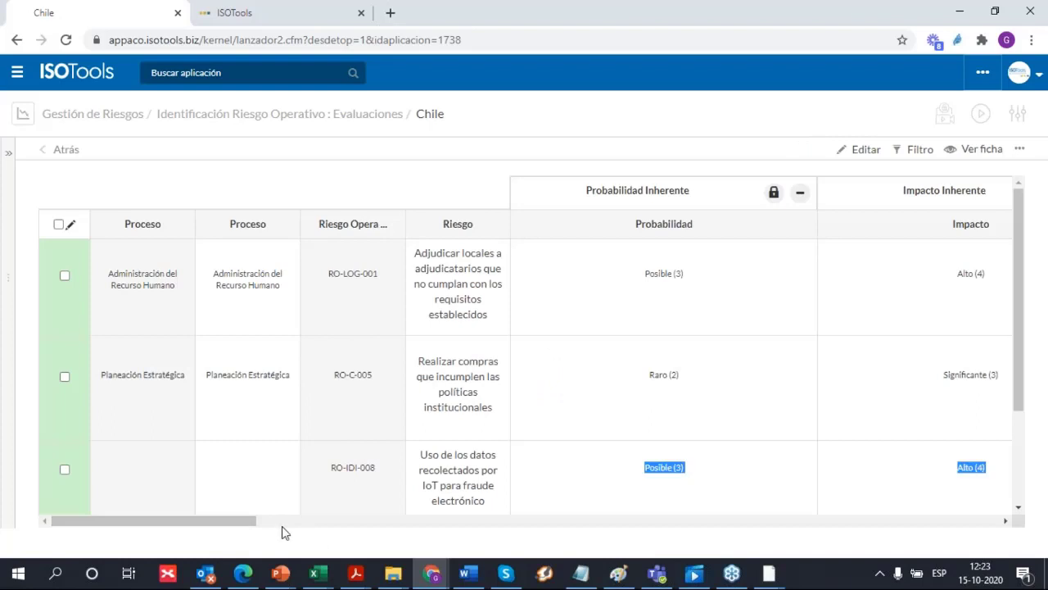
{"action": "left_click_drag", "start_coordinate": [254, 521], "coordinate": [344, 521]}
{"action": "scroll", "coordinate": [486, 379], "scroll_direction": "down", "scroll_amount": 2}
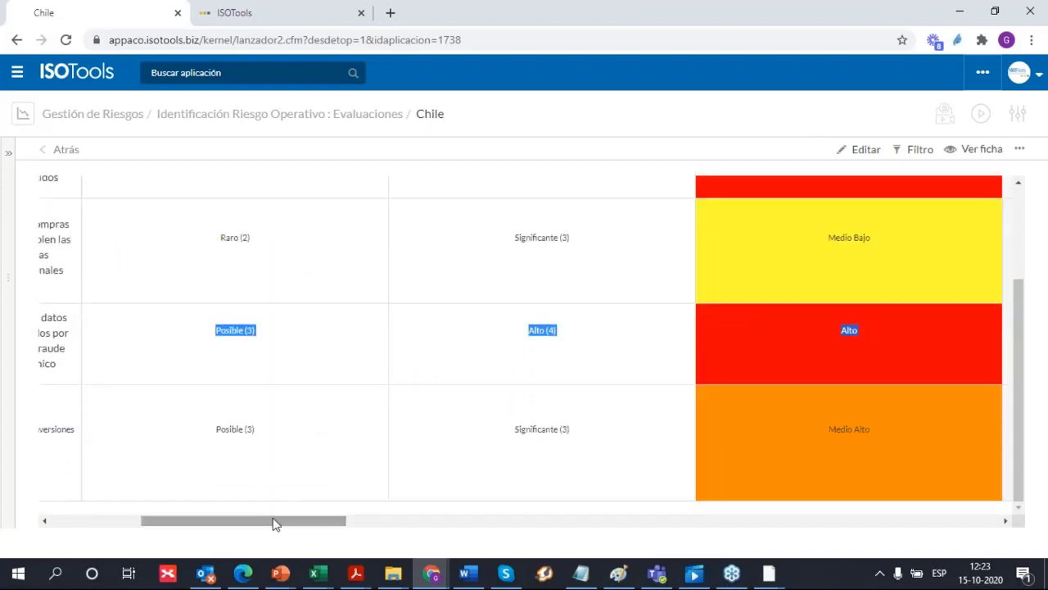
{"action": "left_click_drag", "start_coordinate": [275, 524], "coordinate": [454, 523]}
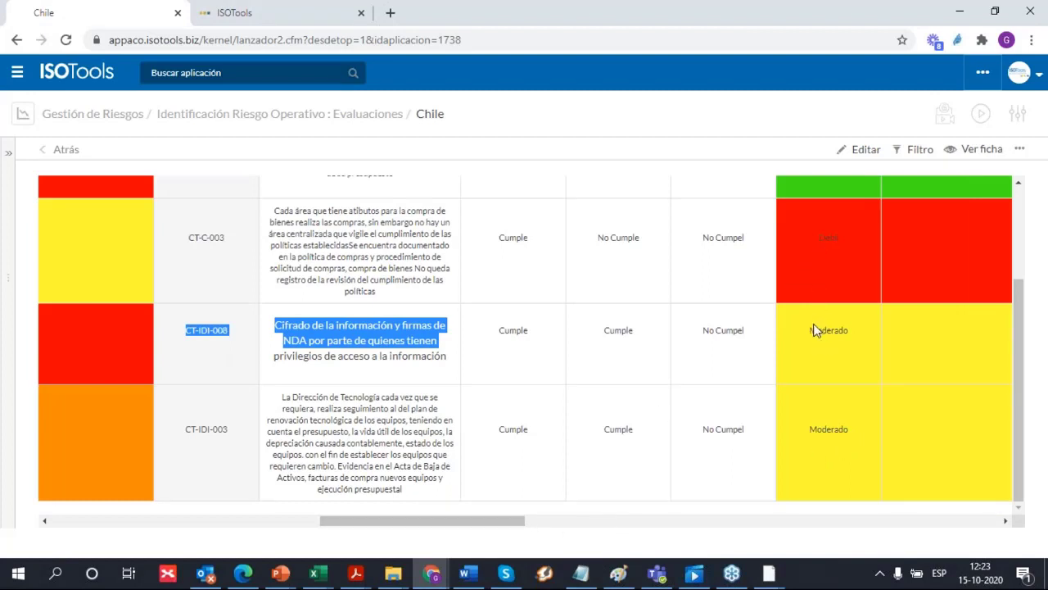
{"action": "scroll", "coordinate": [814, 319], "scroll_direction": "up", "scroll_amount": 3}
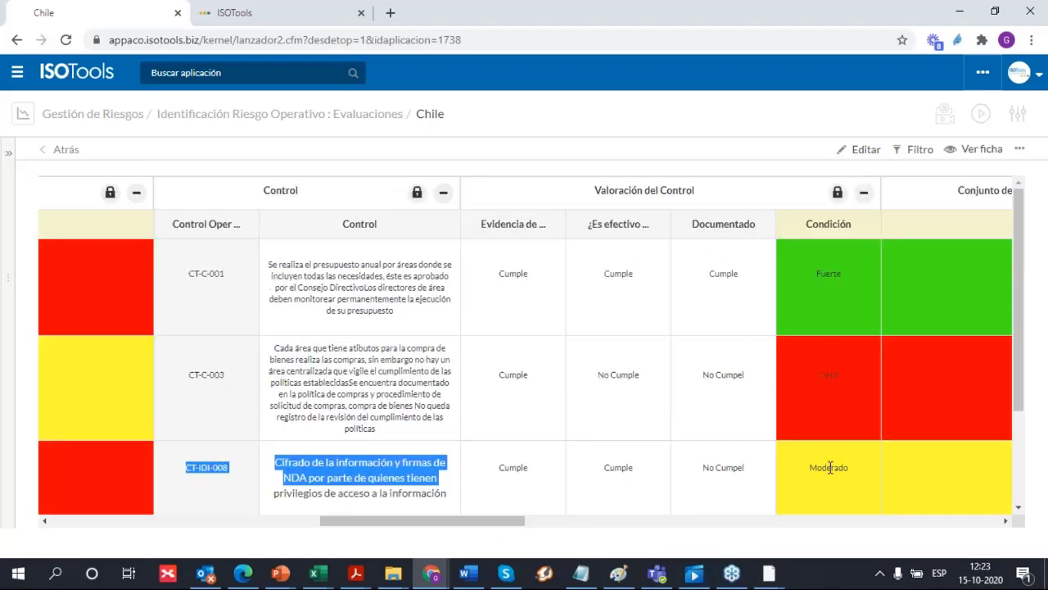
{"action": "scroll", "coordinate": [829, 467], "scroll_direction": "down", "scroll_amount": 3}
Examine the residual probability, residual impact and residual risk of each row, comparing RO-IDI-003 with its inherent risk and control valuation
{"action": "left_click_drag", "start_coordinate": [487, 524], "coordinate": [614, 539]}
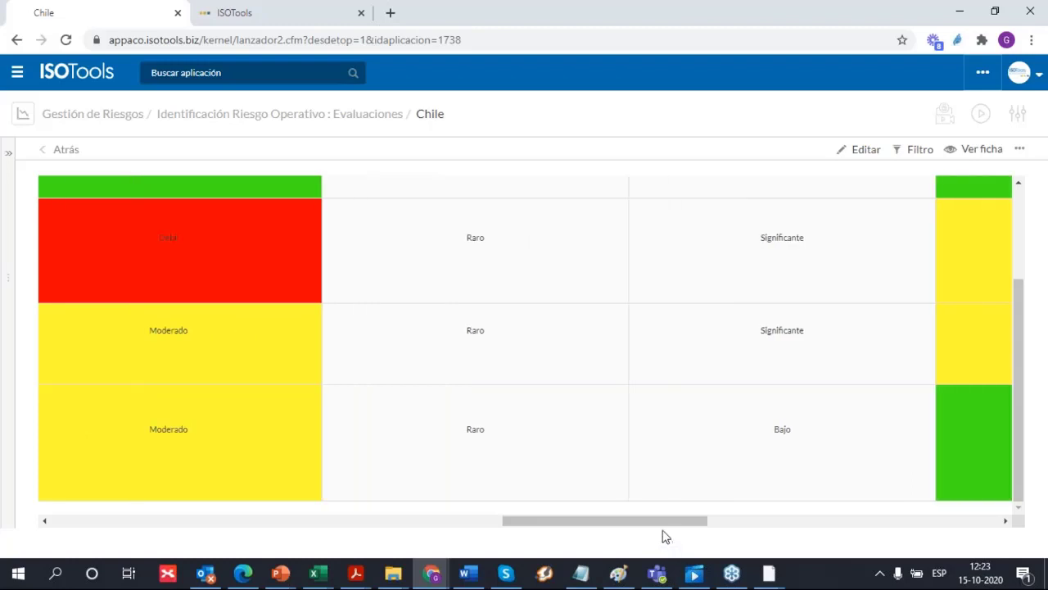
{"action": "scroll", "coordinate": [693, 484], "scroll_direction": "up", "scroll_amount": 3}
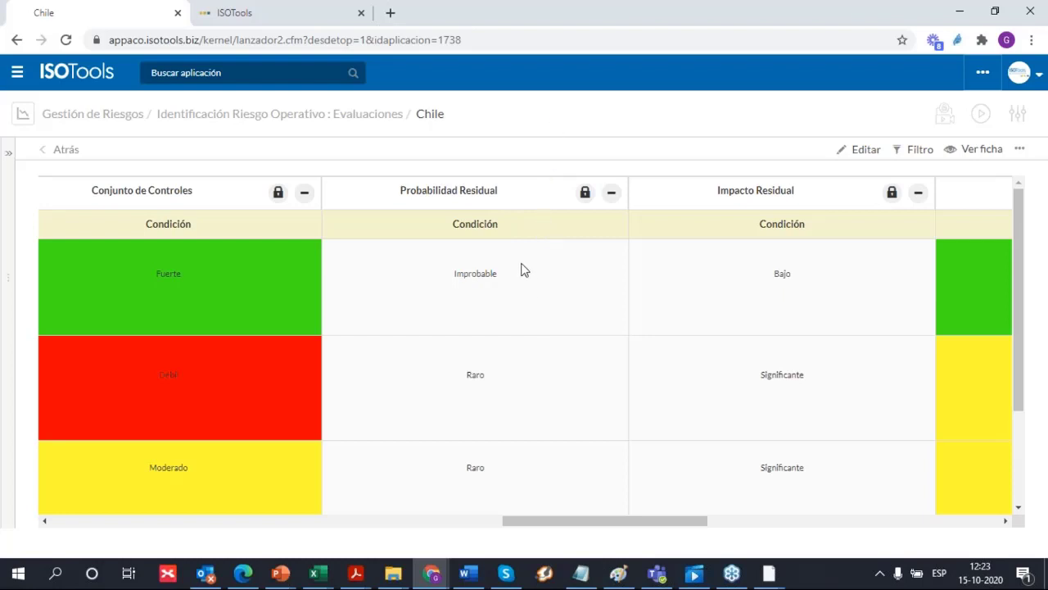
{"action": "scroll", "coordinate": [561, 264], "scroll_direction": "down", "scroll_amount": 1}
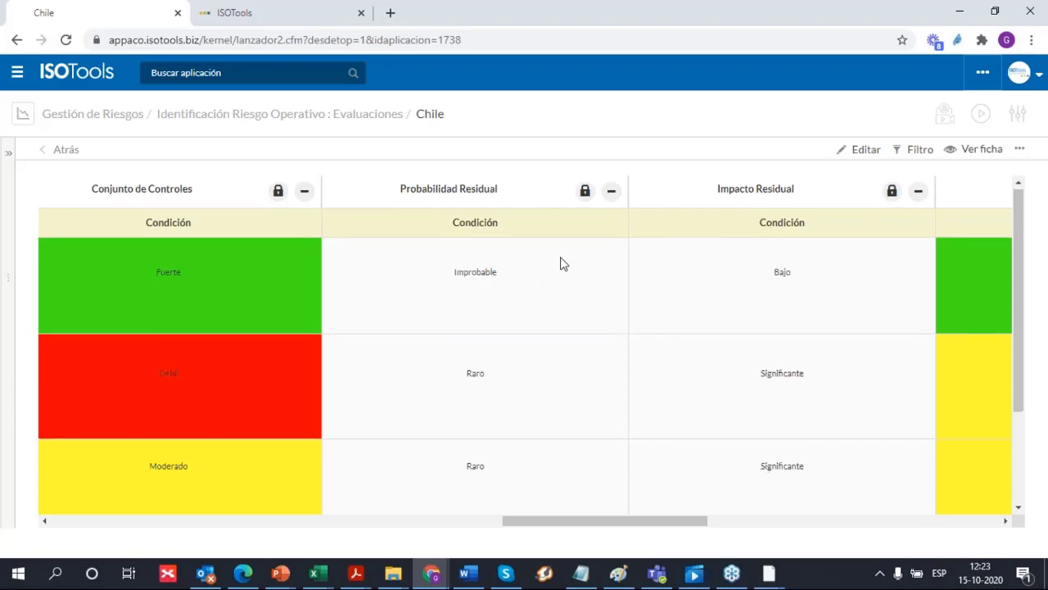
{"action": "scroll", "coordinate": [560, 263], "scroll_direction": "down", "scroll_amount": 3}
{"action": "scroll", "coordinate": [561, 376], "scroll_direction": "up", "scroll_amount": 3}
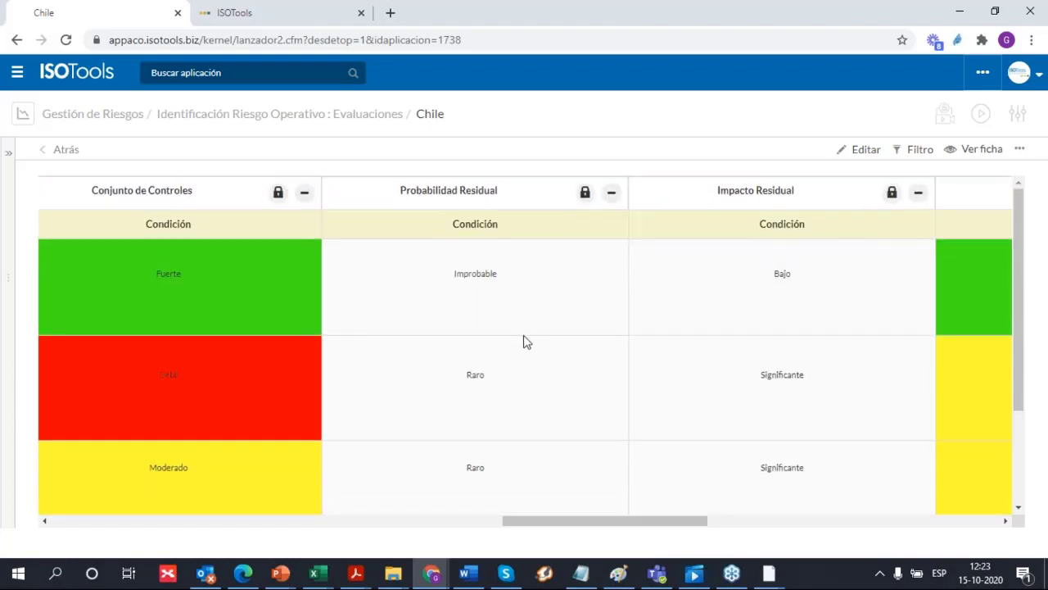
{"action": "scroll", "coordinate": [545, 379], "scroll_direction": "down", "scroll_amount": 2}
{"action": "scroll", "coordinate": [469, 194], "scroll_direction": "up", "scroll_amount": 2}
{"action": "scroll", "coordinate": [492, 344], "scroll_direction": "down", "scroll_amount": 3}
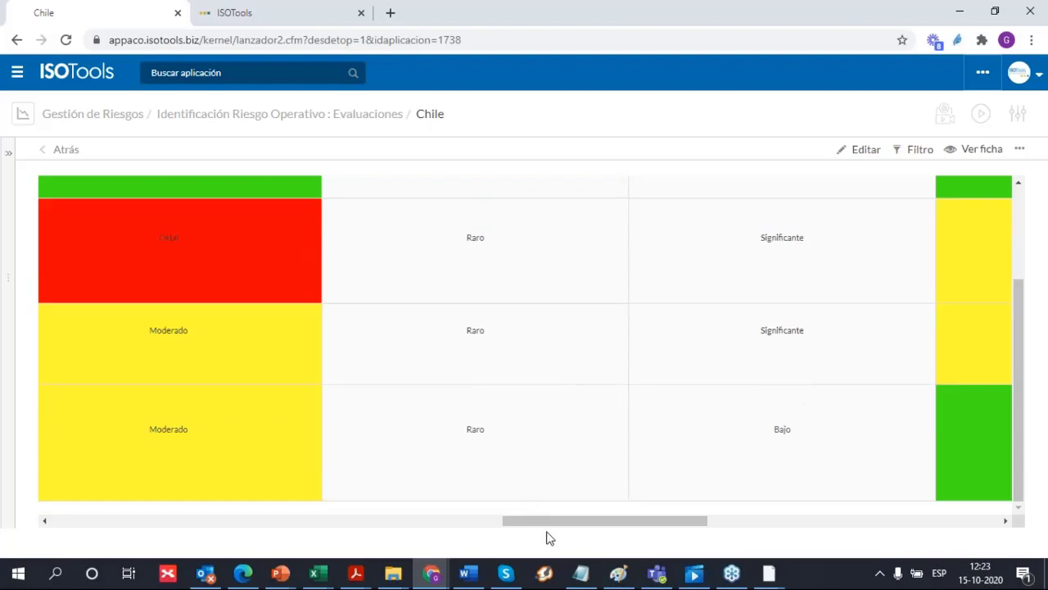
{"action": "left_click_drag", "start_coordinate": [550, 524], "coordinate": [214, 417]}
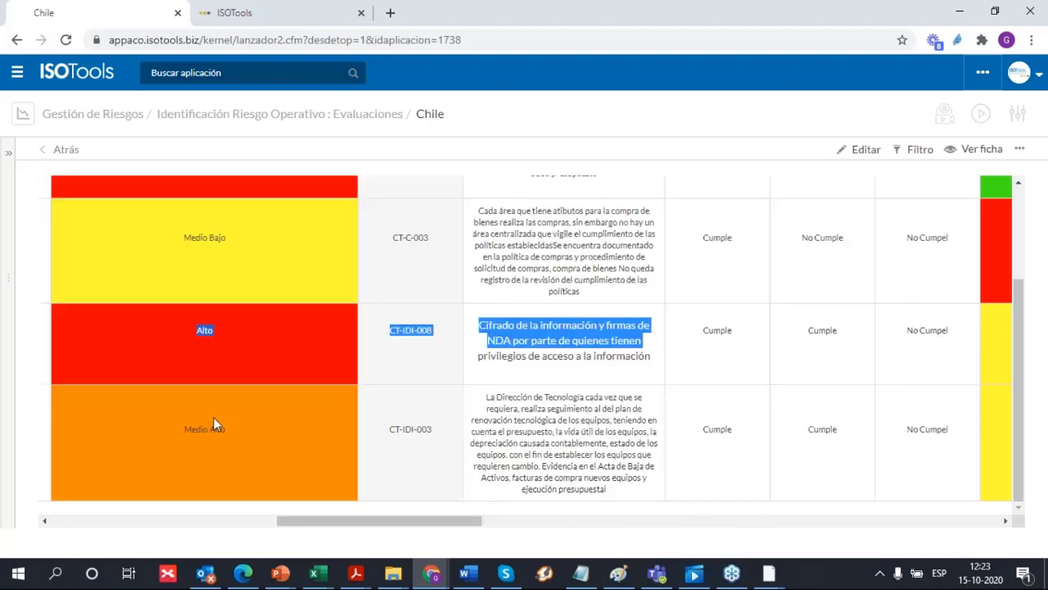
{"action": "left_click_drag", "start_coordinate": [312, 528], "coordinate": [403, 535]}
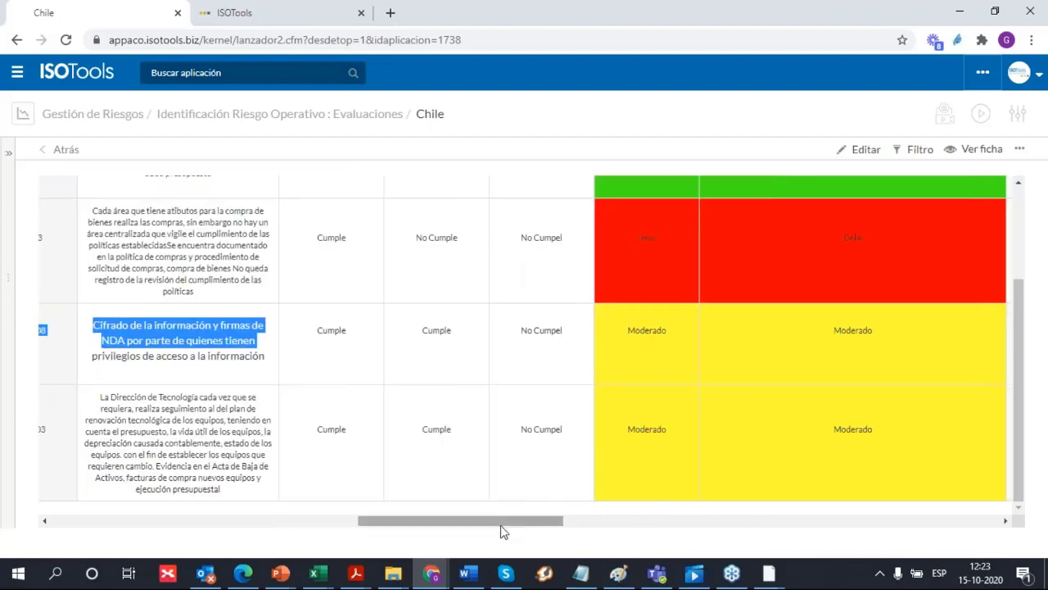
{"action": "left_click_drag", "start_coordinate": [503, 532], "coordinate": [690, 533]}
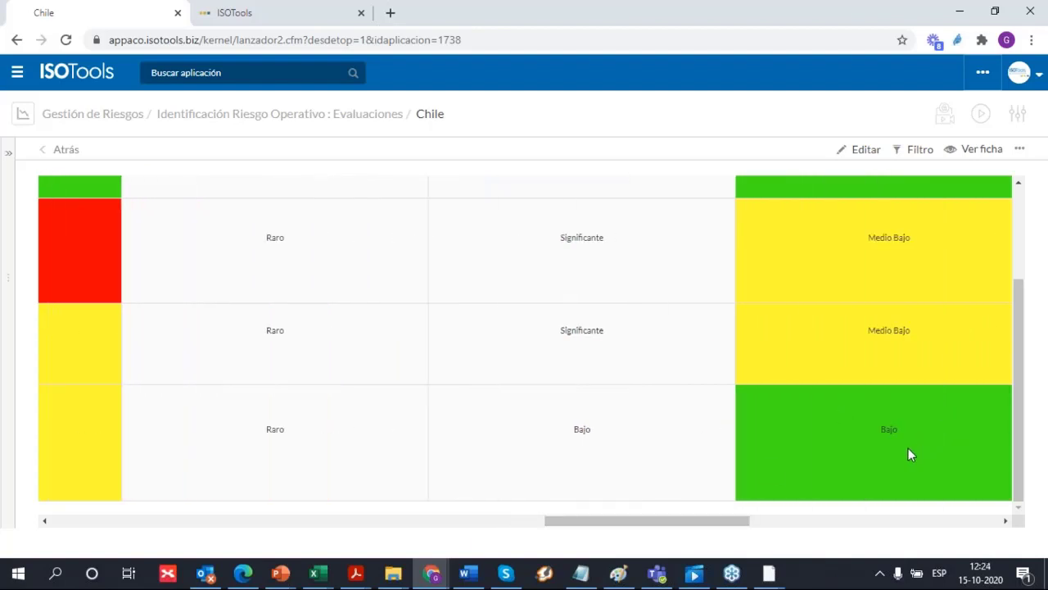
{"action": "scroll", "coordinate": [892, 446], "scroll_direction": "up", "scroll_amount": 3}
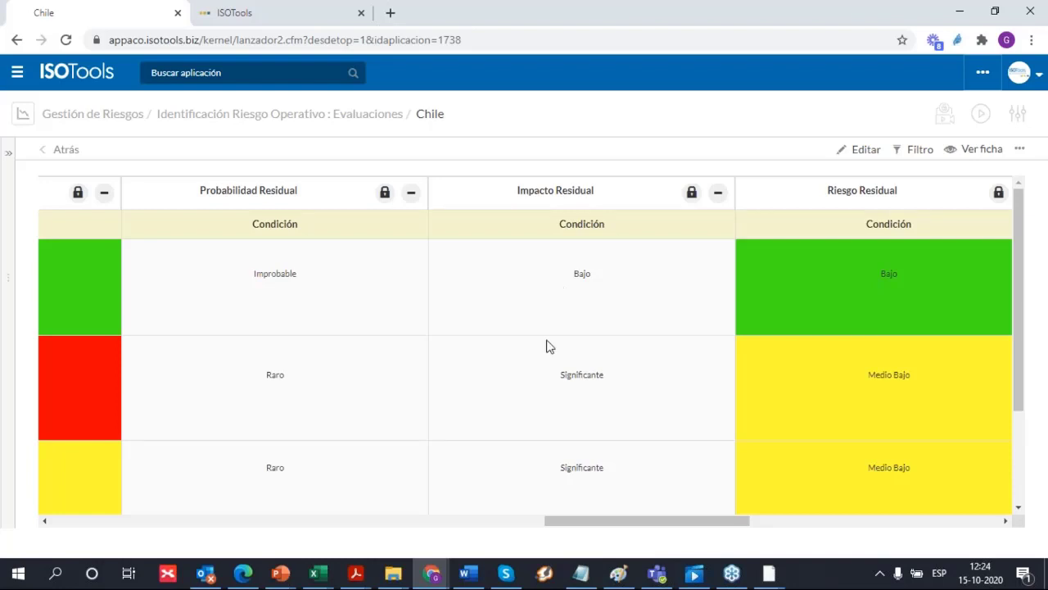
{"action": "scroll", "coordinate": [754, 332], "scroll_direction": "down", "scroll_amount": 3}
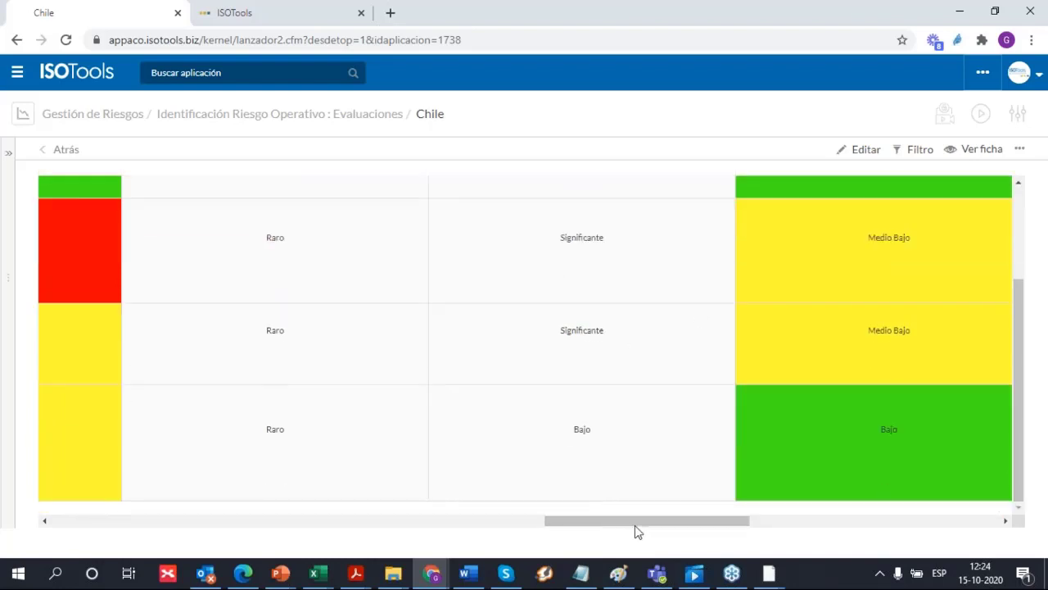
Open the Plan de Tratamiento de Riesgos linked to the IoT fraud risk and review its treatment details and action tasks
{"action": "left_click_drag", "start_coordinate": [659, 528], "coordinate": [751, 531]}
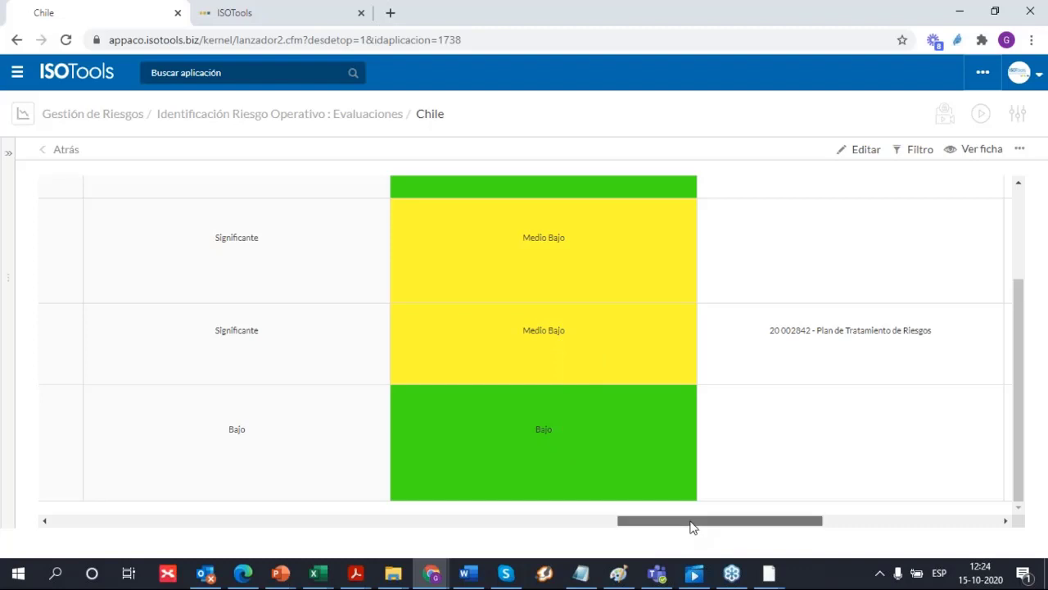
{"action": "left_click_drag", "start_coordinate": [690, 526], "coordinate": [697, 526]}
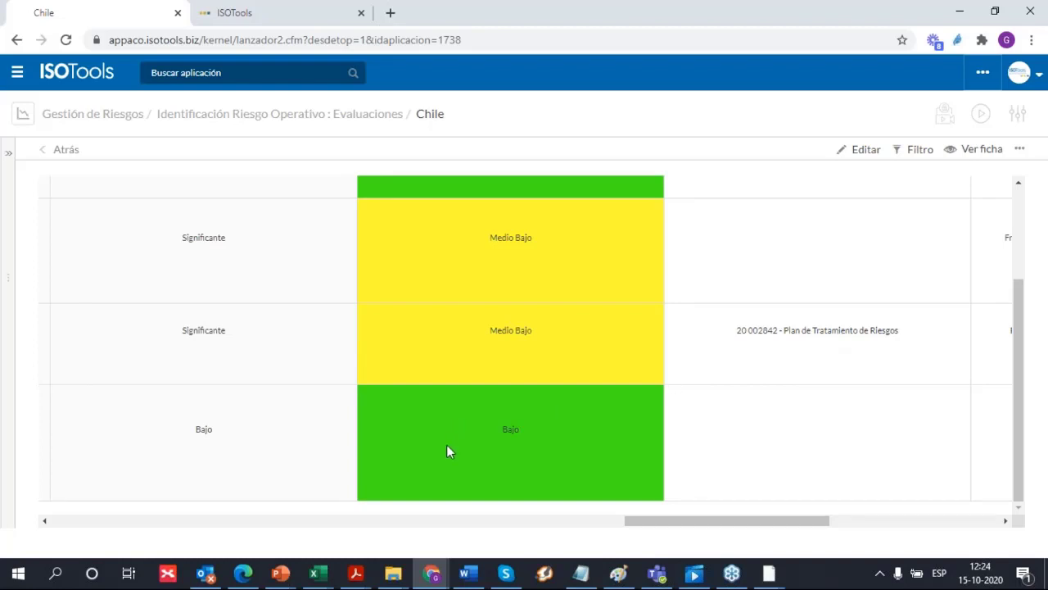
{"action": "left_click", "coordinate": [810, 334]}
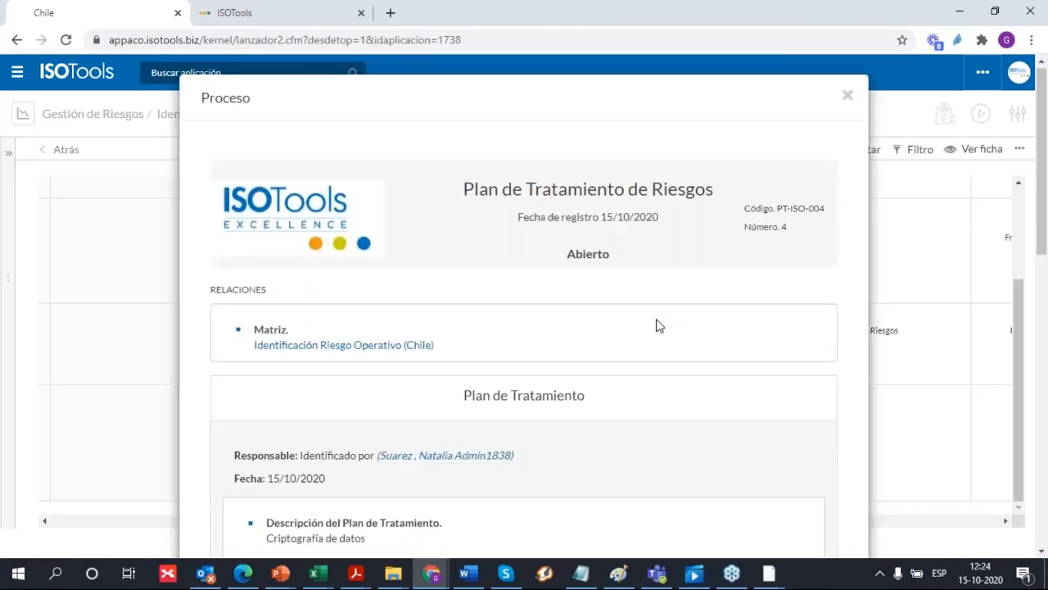
{"action": "scroll", "coordinate": [657, 325], "scroll_direction": "down", "scroll_amount": 2}
{"action": "scroll", "coordinate": [549, 196], "scroll_direction": "up", "scroll_amount": 2}
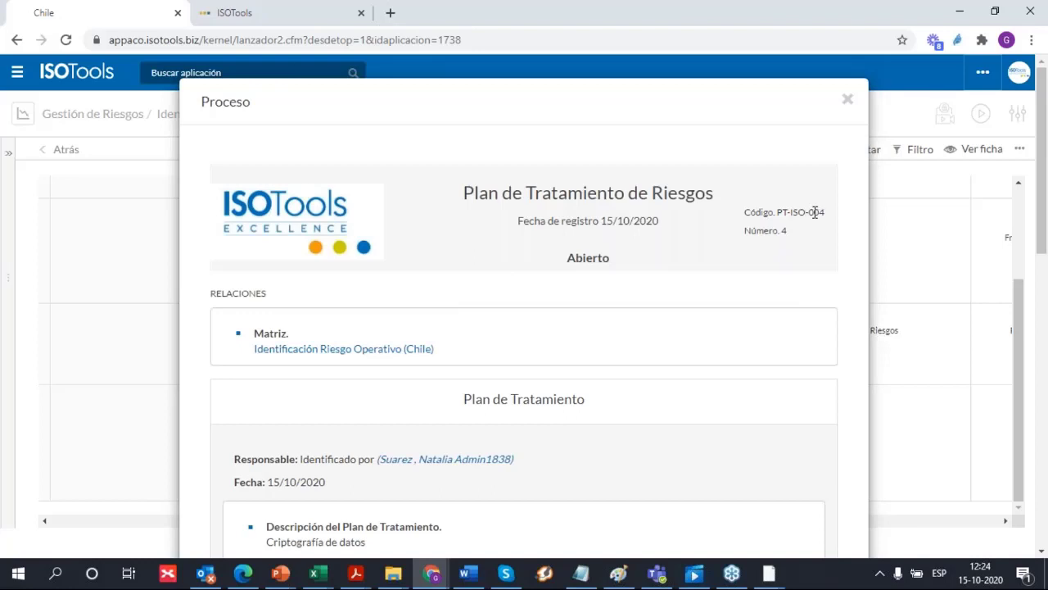
{"action": "scroll", "coordinate": [725, 262], "scroll_direction": "down", "scroll_amount": 3}
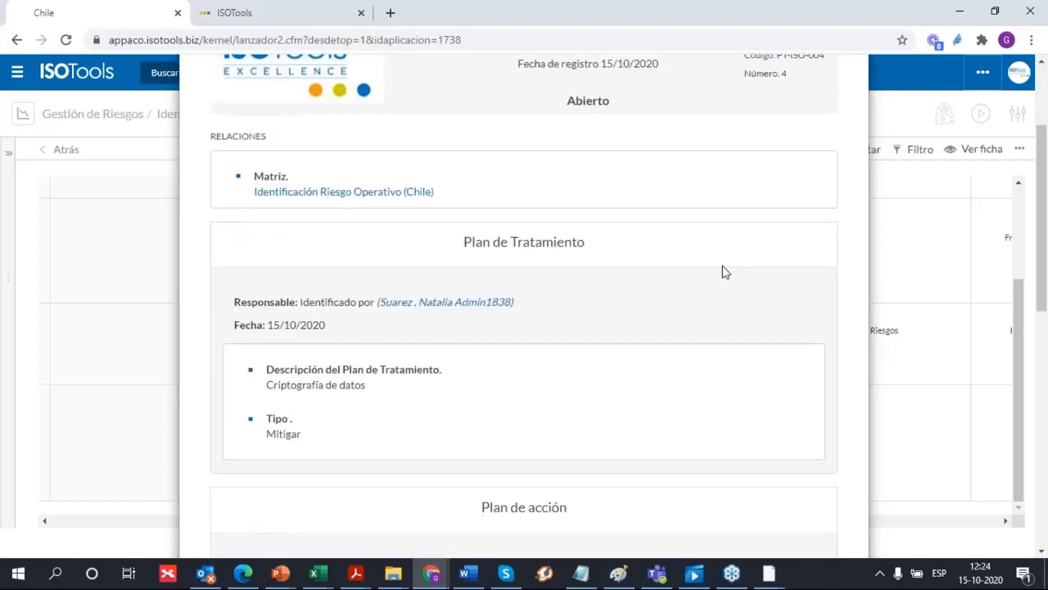
{"action": "scroll", "coordinate": [444, 264], "scroll_direction": "down", "scroll_amount": 2}
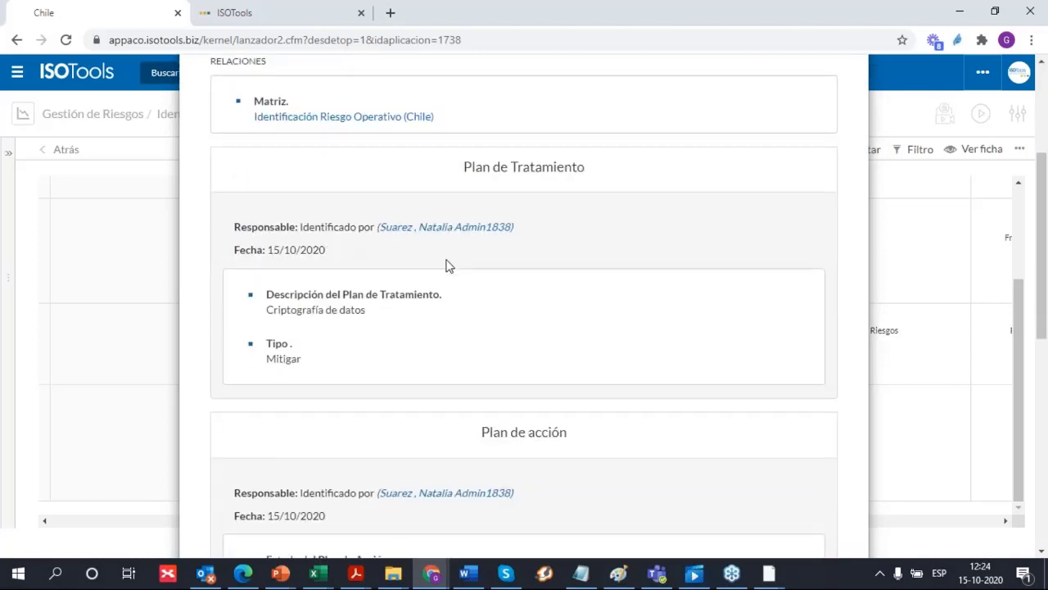
{"action": "scroll", "coordinate": [446, 266], "scroll_direction": "down", "scroll_amount": 5}
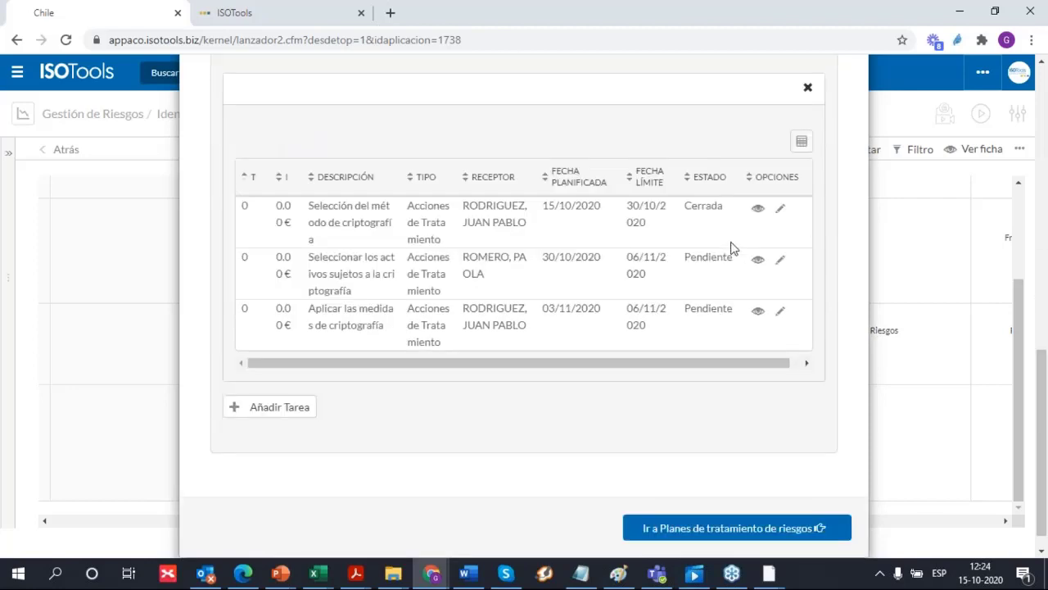
Go to the full record in Planes de tratamiento de riesgos and review its Plan de Tratamiento and Plan de acción stages
{"action": "left_click", "coordinate": [739, 532]}
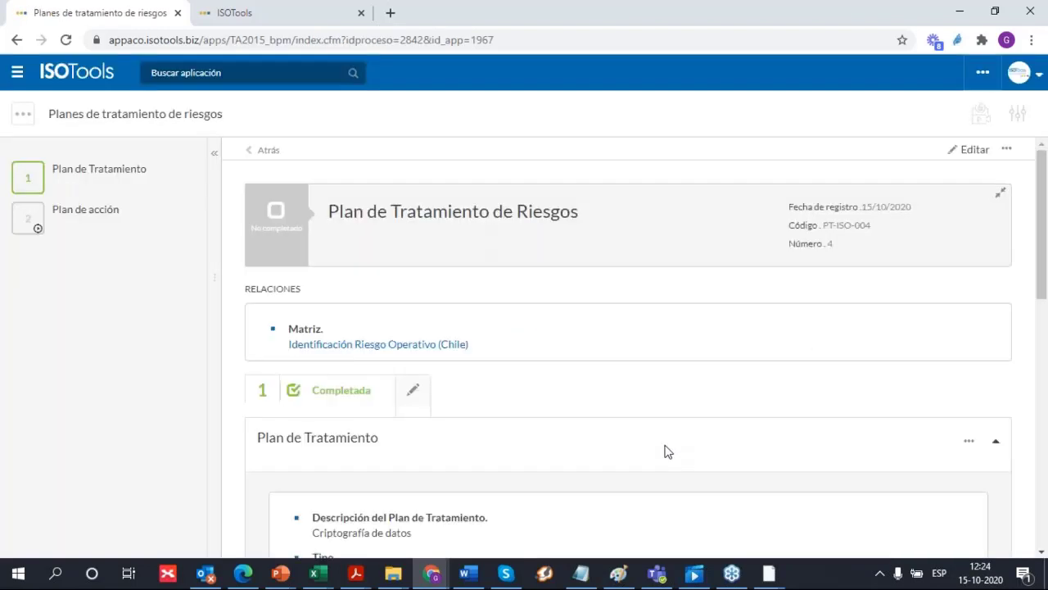
{"action": "left_click", "coordinate": [124, 181]}
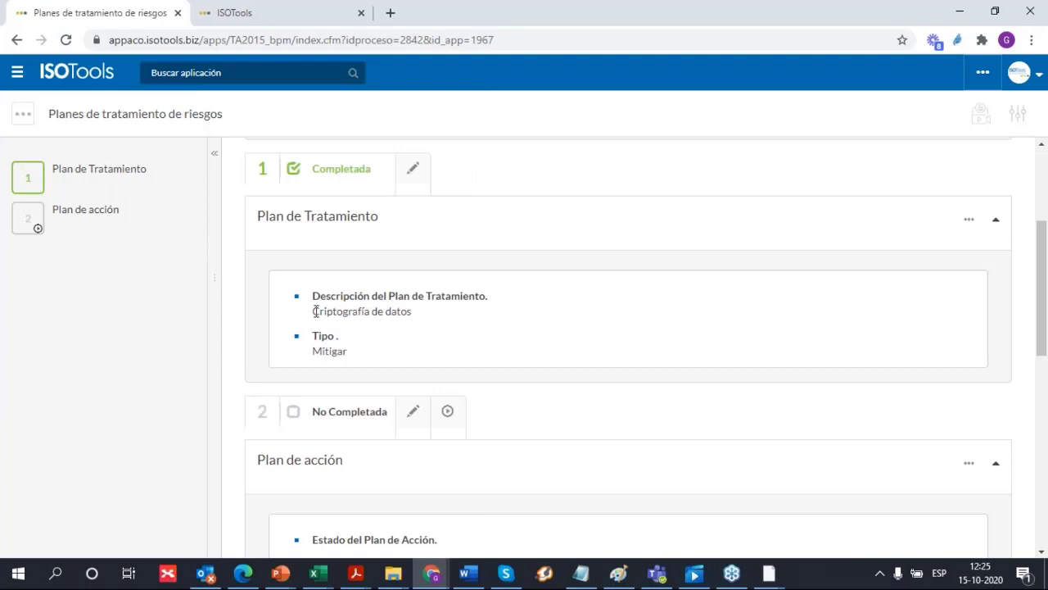
{"action": "left_click_drag", "start_coordinate": [313, 311], "coordinate": [423, 320]}
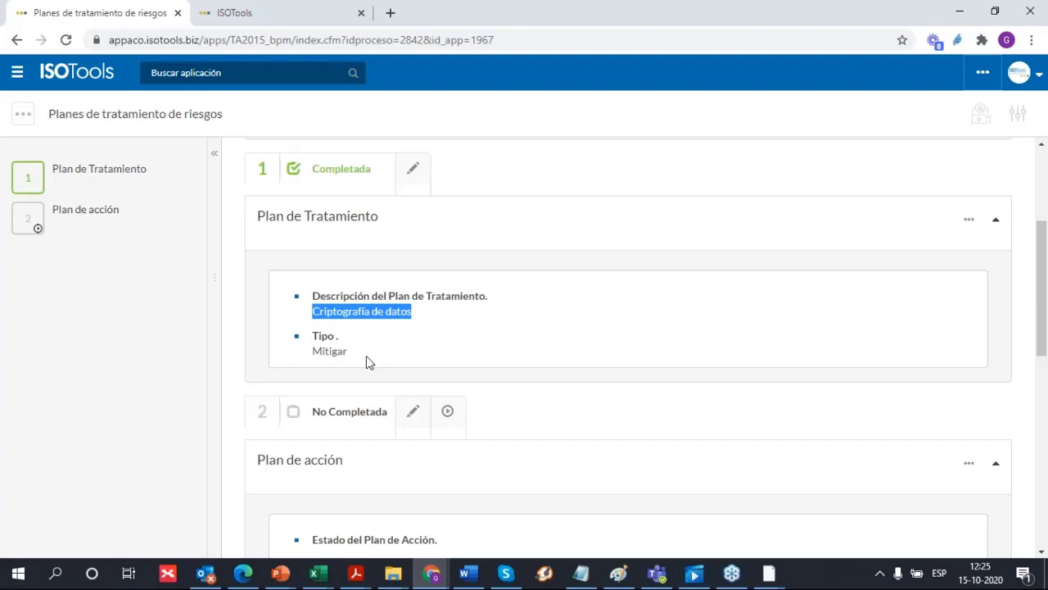
{"action": "left_click_drag", "start_coordinate": [314, 354], "coordinate": [375, 366]}
{"action": "left_click", "coordinate": [91, 220]}
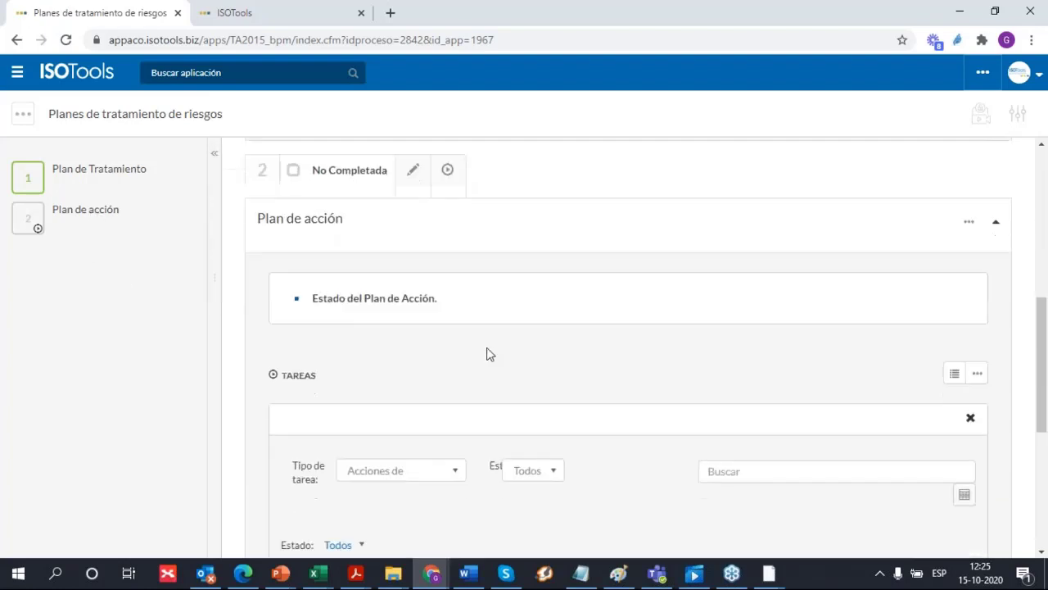
{"action": "scroll", "coordinate": [507, 374], "scroll_direction": "down", "scroll_amount": 4}
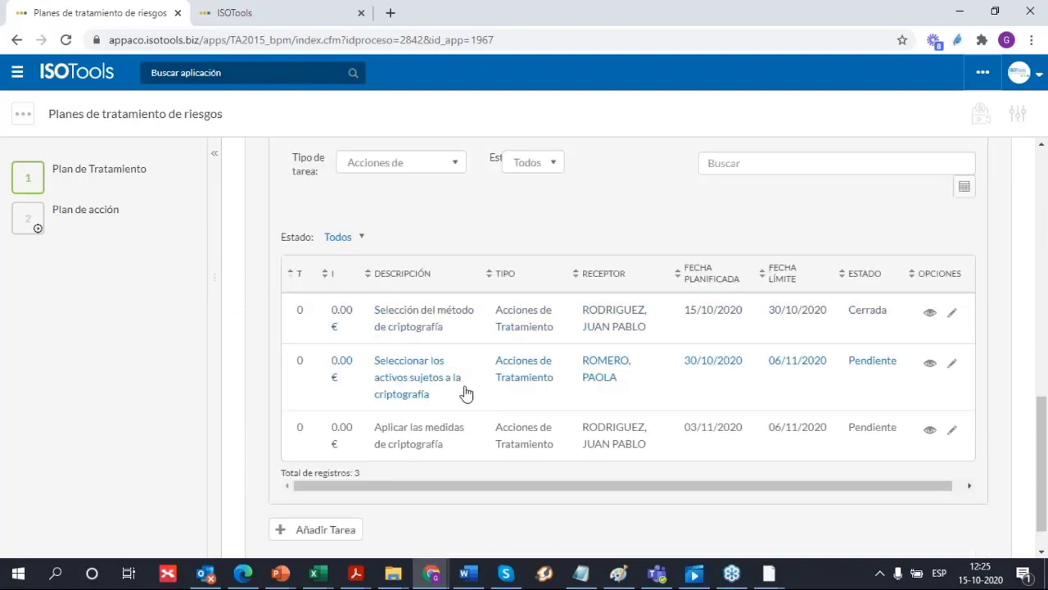
Start adding a new Acciones de Tratamiento task to the Plan de acción
{"action": "left_click", "coordinate": [321, 531]}
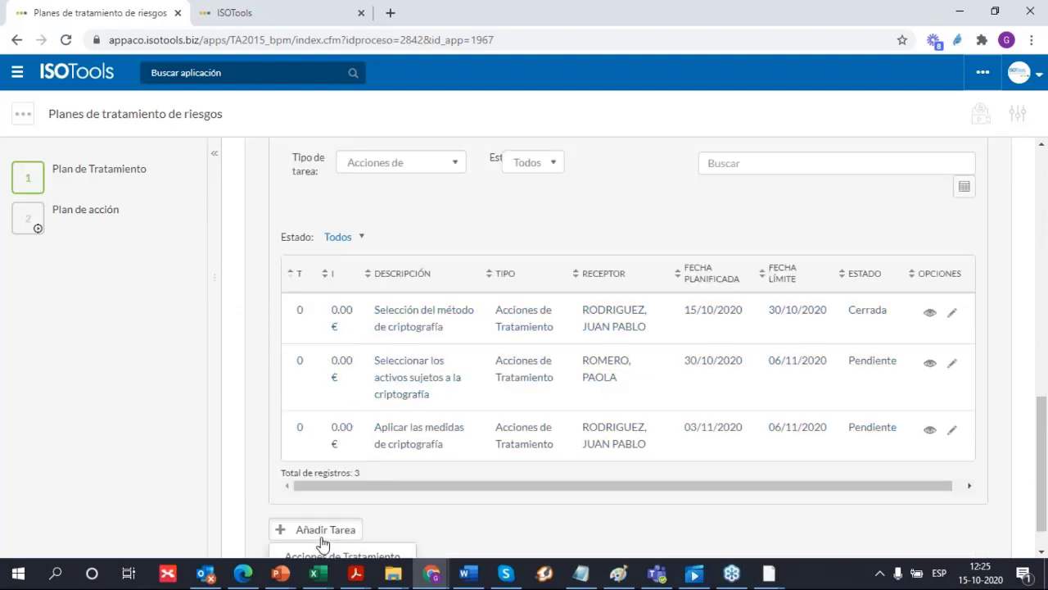
{"action": "scroll", "coordinate": [465, 419], "scroll_direction": "down", "scroll_amount": 1}
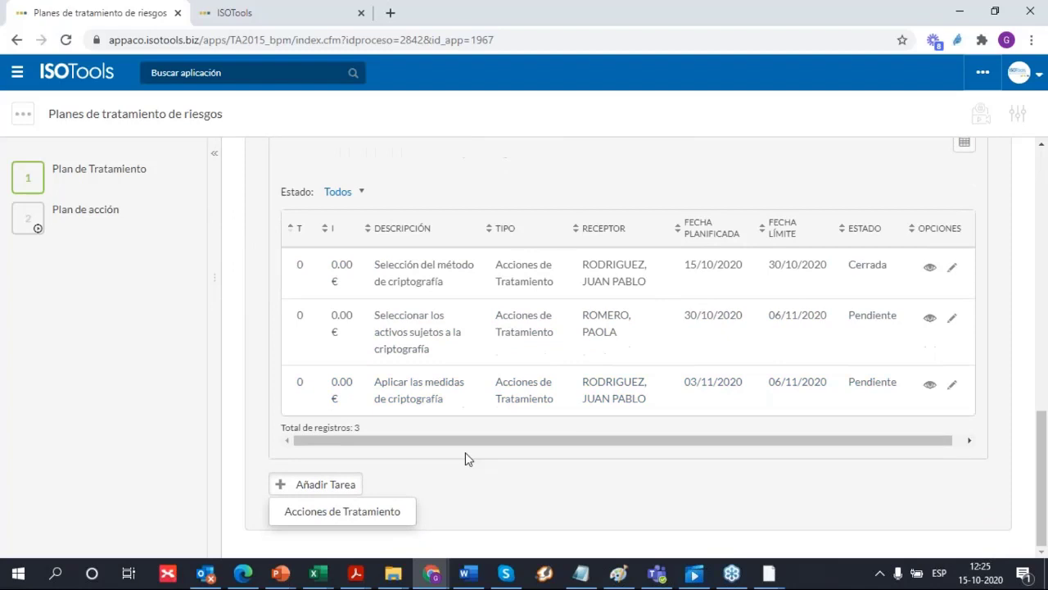
{"action": "left_click", "coordinate": [385, 511]}
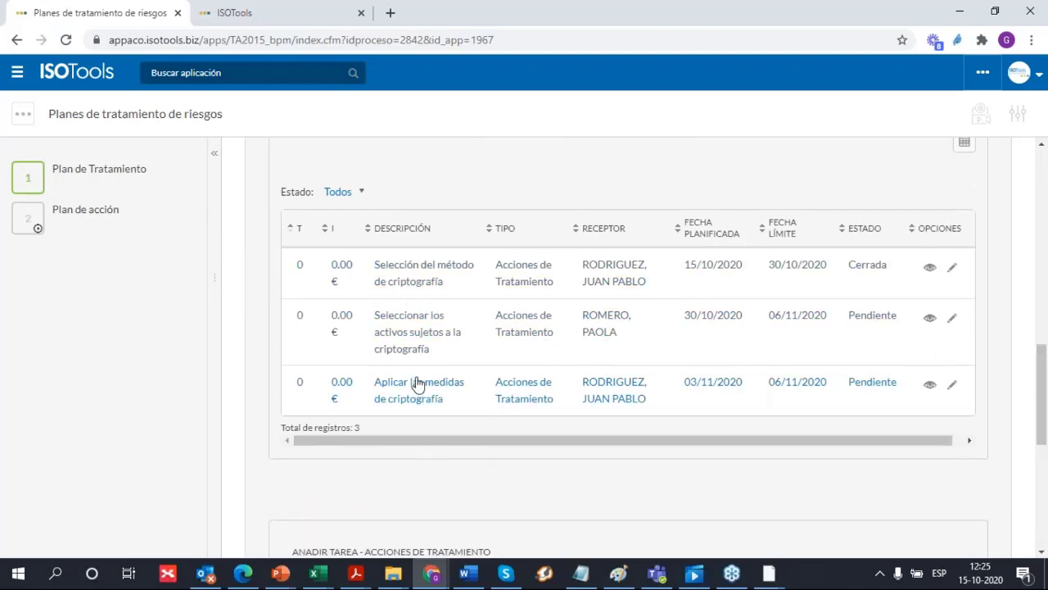
{"action": "scroll", "coordinate": [481, 303], "scroll_direction": "up", "scroll_amount": 3}
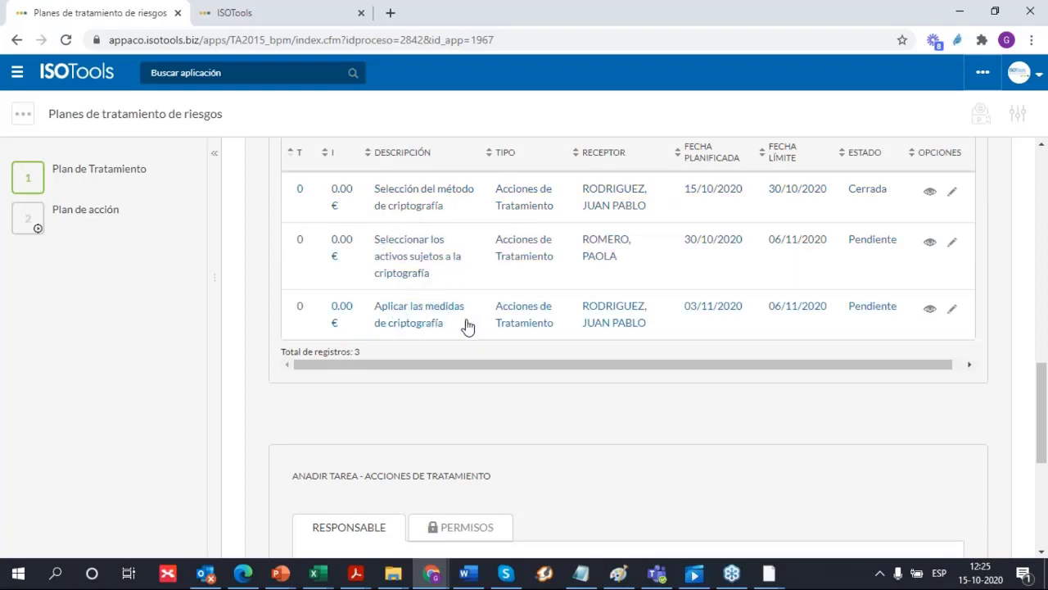
{"action": "scroll", "coordinate": [485, 352], "scroll_direction": "down", "scroll_amount": 3}
{"action": "scroll", "coordinate": [485, 356], "scroll_direction": "down", "scroll_amount": 1}
Describe the new task as "Pruebas de la solución de criptografía", with start date 24/11/2020 and deadline 31/10/2020
{"action": "left_click", "coordinate": [442, 272]}
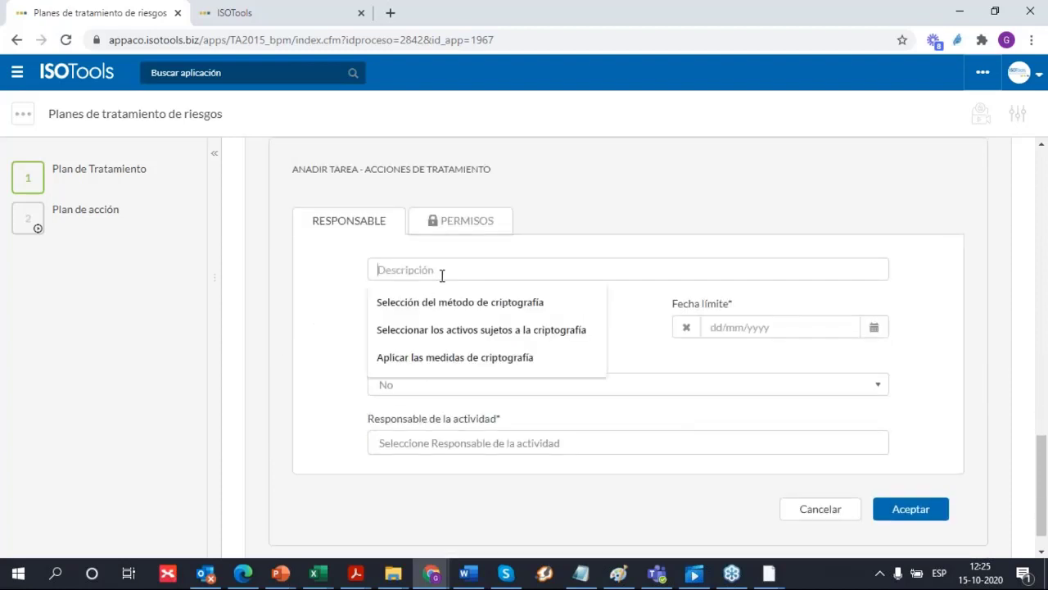
{"action": "type", "text": "P"}
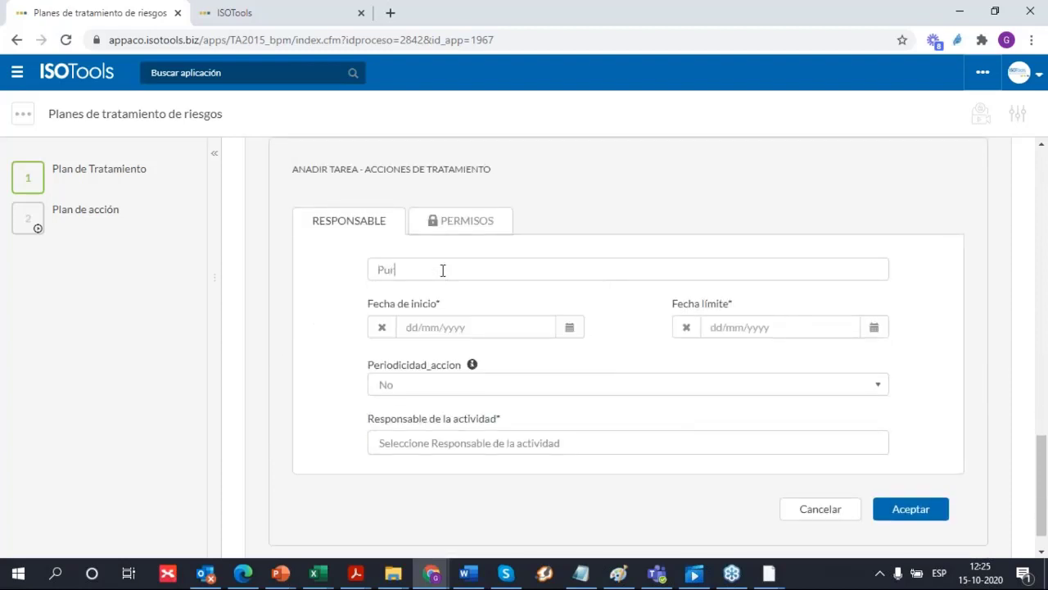
{"action": "type", "text": "ruebas de la solución de cr"}
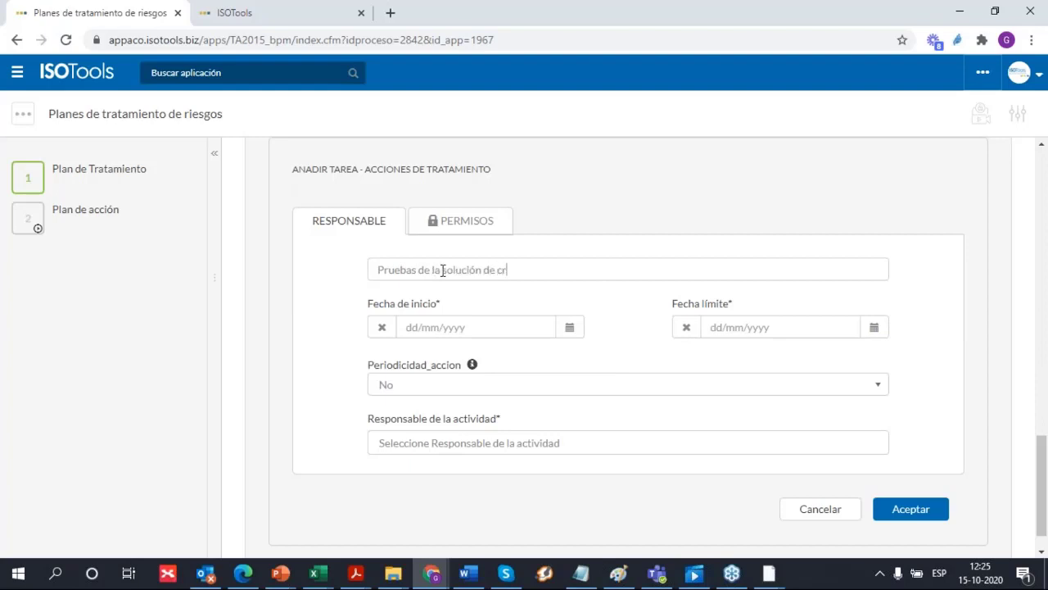
{"action": "type", "text": "iptografía"}
{"action": "left_click", "coordinate": [569, 328]}
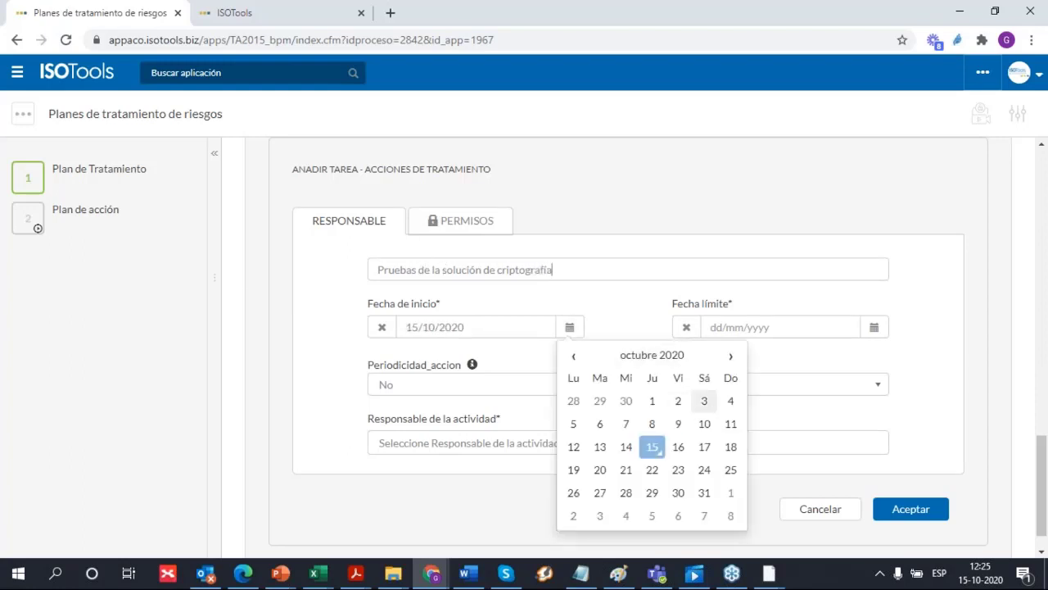
{"action": "left_click", "coordinate": [731, 356]}
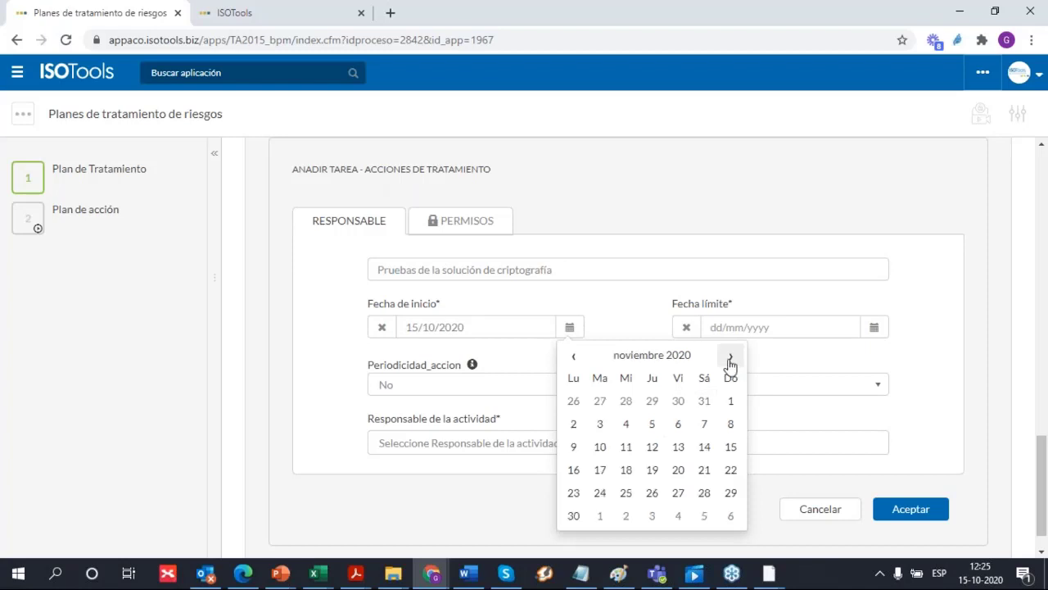
{"action": "left_click", "coordinate": [602, 499]}
{"action": "left_click", "coordinate": [880, 335]}
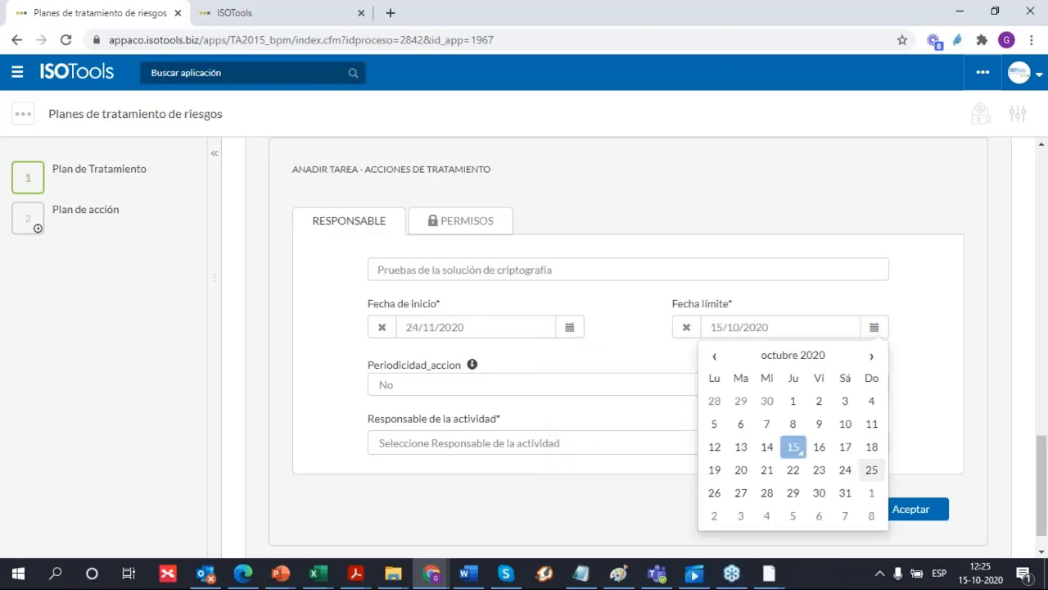
{"action": "left_click", "coordinate": [844, 494]}
Assign a responsible person to the activity and save the task with its deadline corrected to 28/11/2020
{"action": "left_click", "coordinate": [464, 440]}
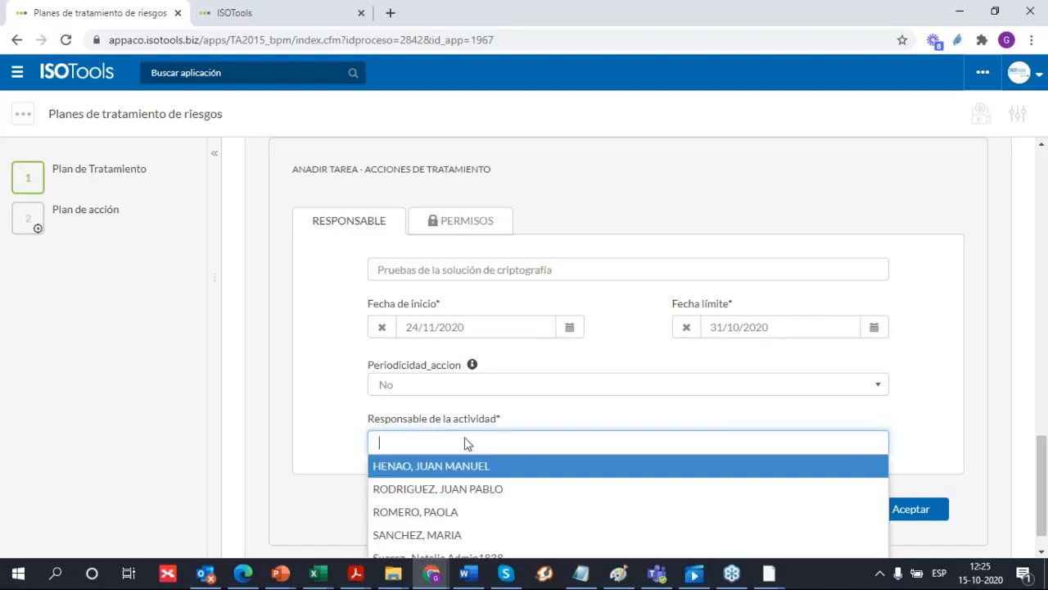
{"action": "scroll", "coordinate": [588, 391], "scroll_direction": "down", "scroll_amount": 1}
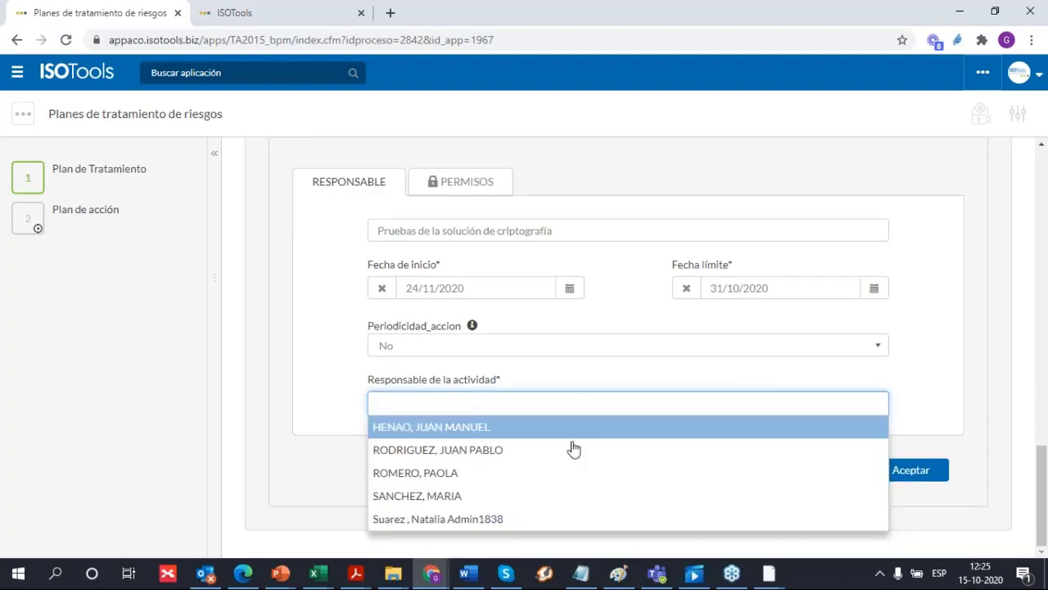
{"action": "left_click", "coordinate": [538, 496]}
{"action": "left_click", "coordinate": [912, 496]}
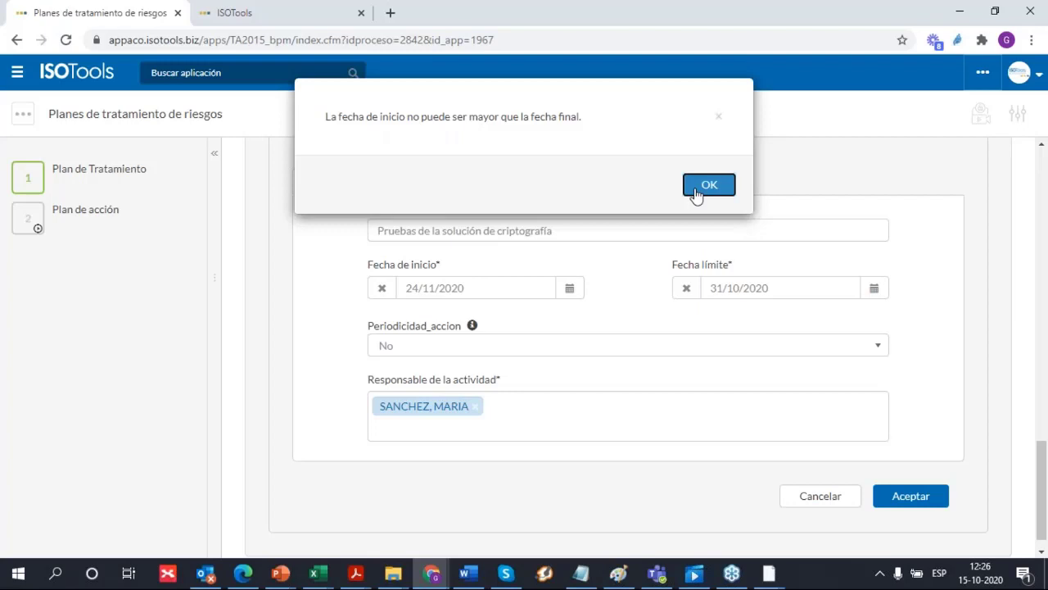
{"action": "left_click", "coordinate": [696, 187]}
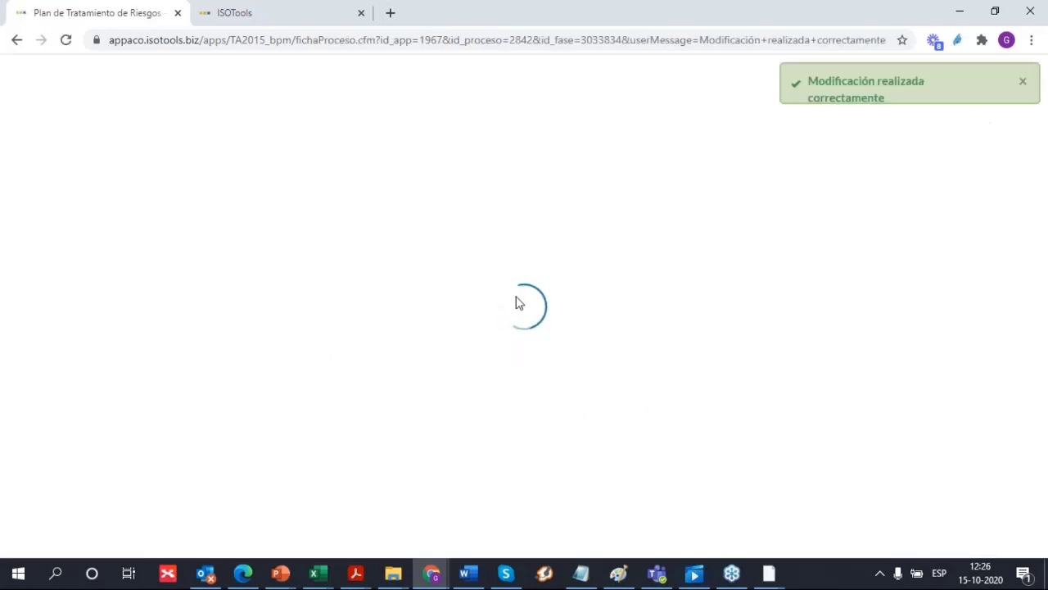
Open the task "Seleccionar los activos sujetos a la criptografía" from the action plan and start a comment on it
{"action": "scroll", "coordinate": [528, 237], "scroll_direction": "down", "scroll_amount": 6}
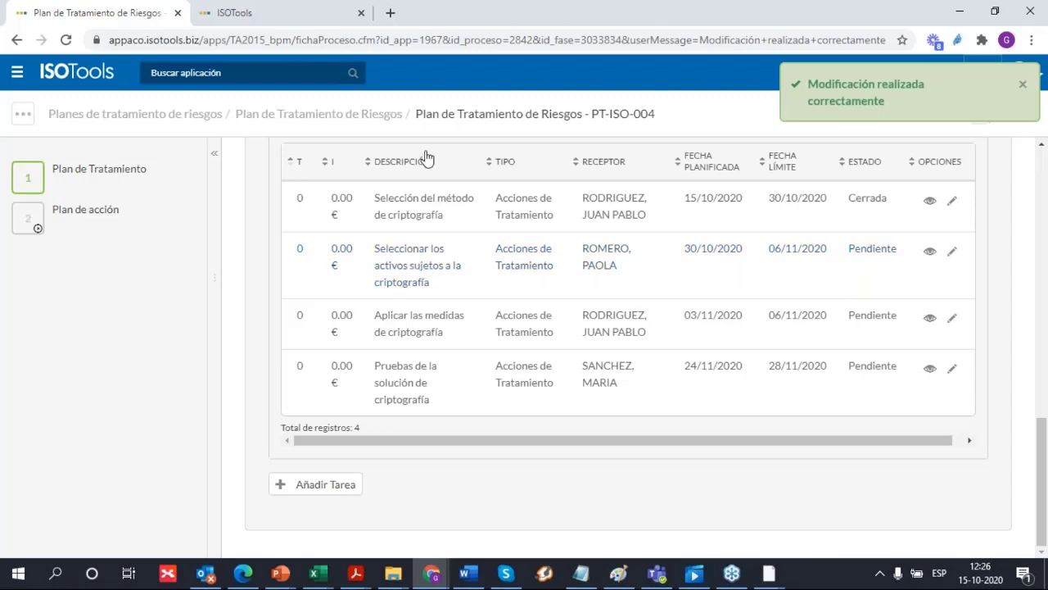
{"action": "scroll", "coordinate": [778, 285], "scroll_direction": "up", "scroll_amount": 1}
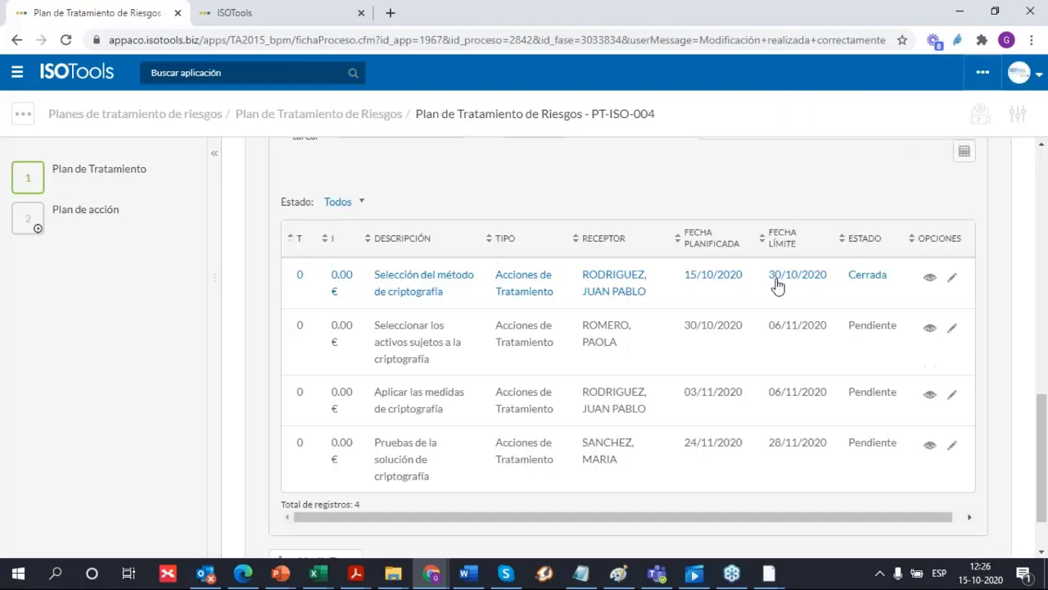
{"action": "left_click", "coordinate": [930, 328]}
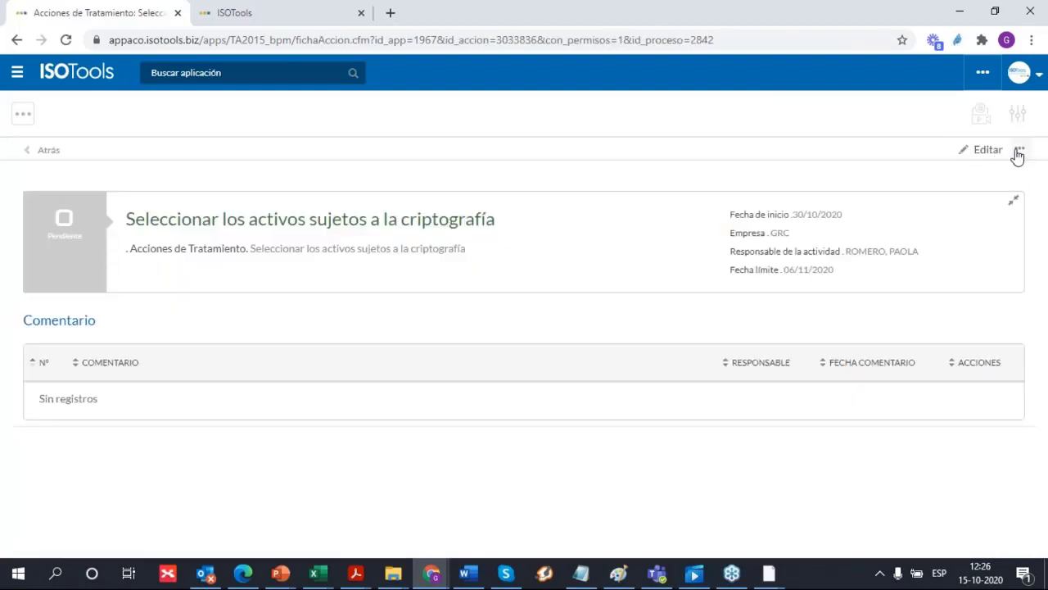
{"action": "left_click", "coordinate": [1018, 154]}
{"action": "left_click", "coordinate": [993, 197]}
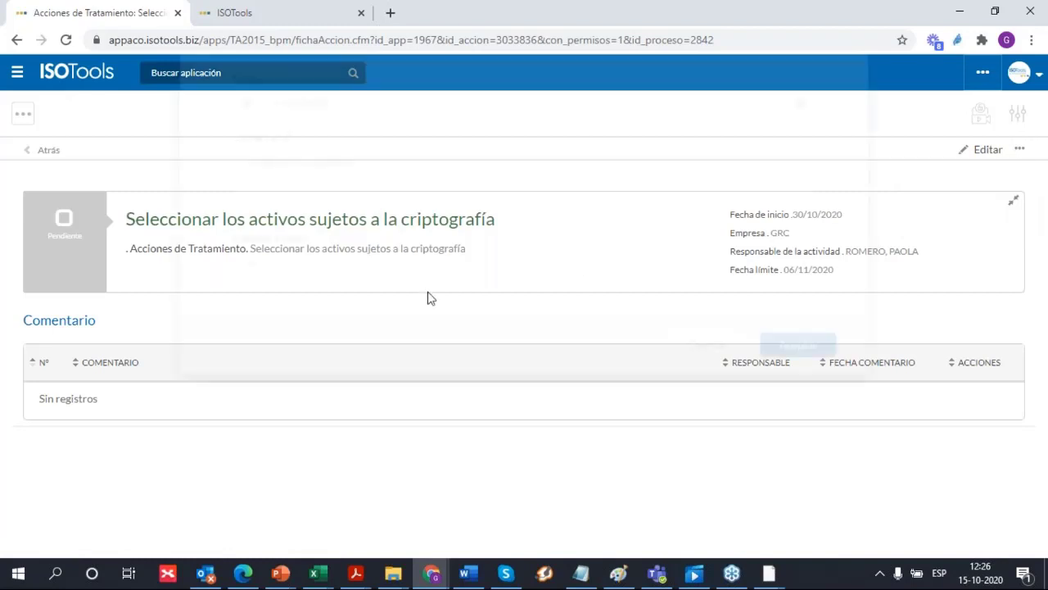
Write the comment "Se seleccionaron los activos y se actualizó el inventario de activos"
{"action": "left_click", "coordinate": [301, 256]}
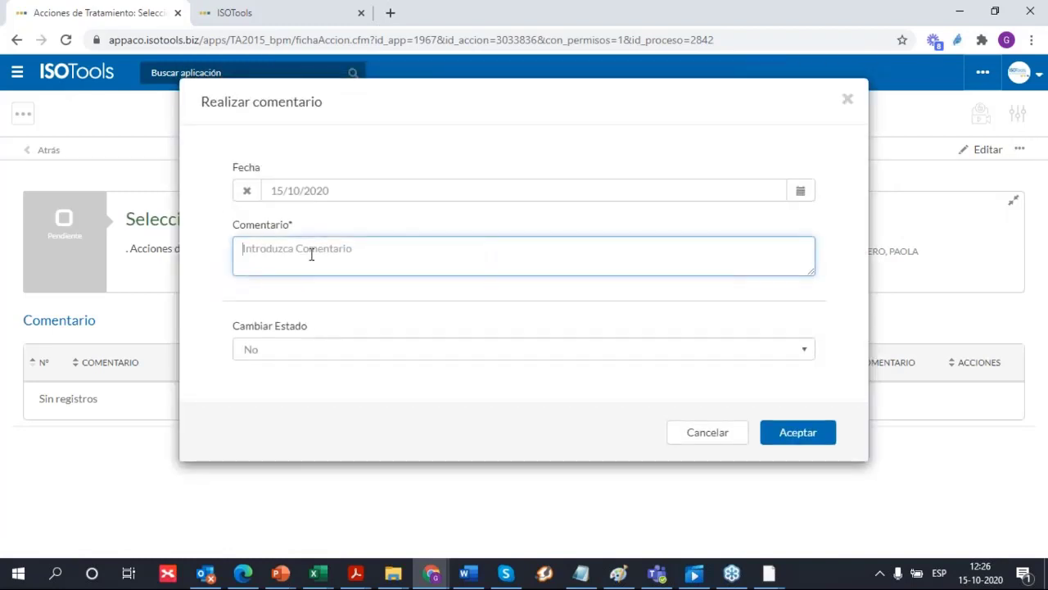
{"action": "type", "text": "S"}
{"action": "key", "text": "BackSpace"}
{"action": "type", "text": "Se"}
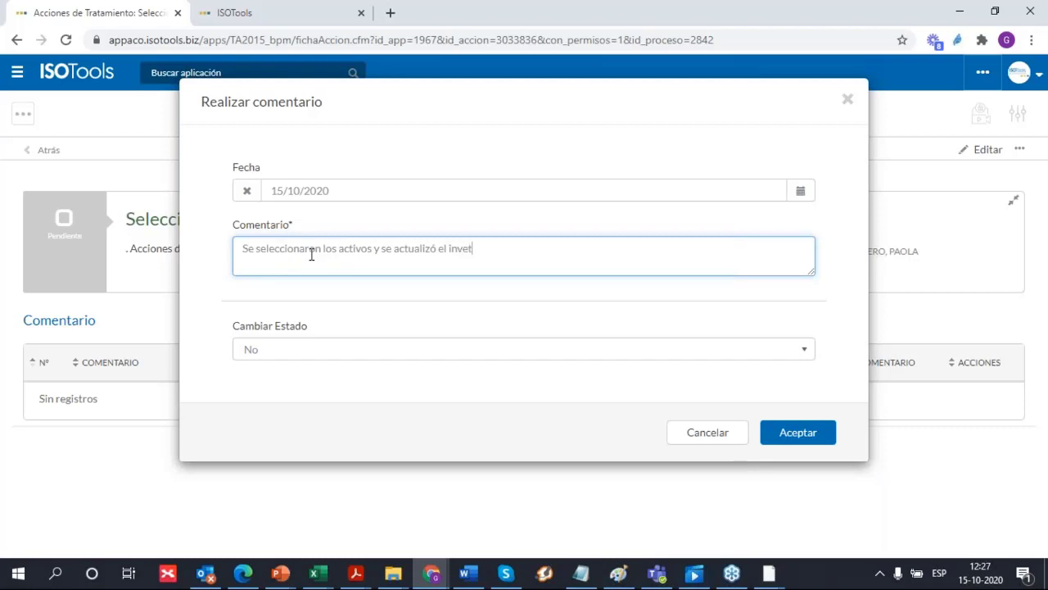
{"action": "key", "text": "BackSpace"}
{"action": "type", "text": "ntario de activos"}
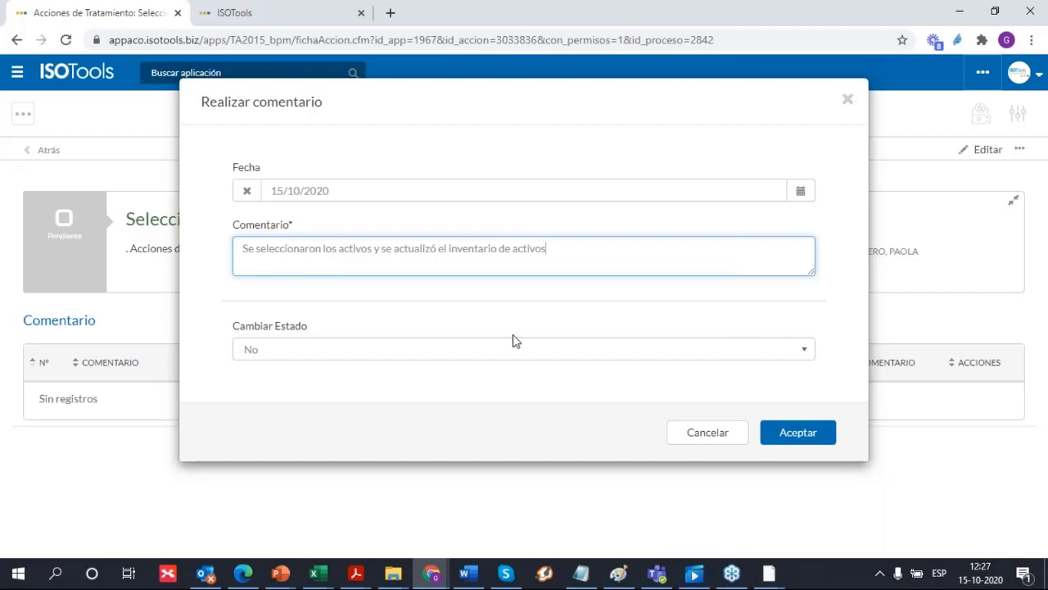
Change the task's status to Cerrada and submit the comment
{"action": "left_click", "coordinate": [390, 354]}
{"action": "left_click", "coordinate": [332, 473]}
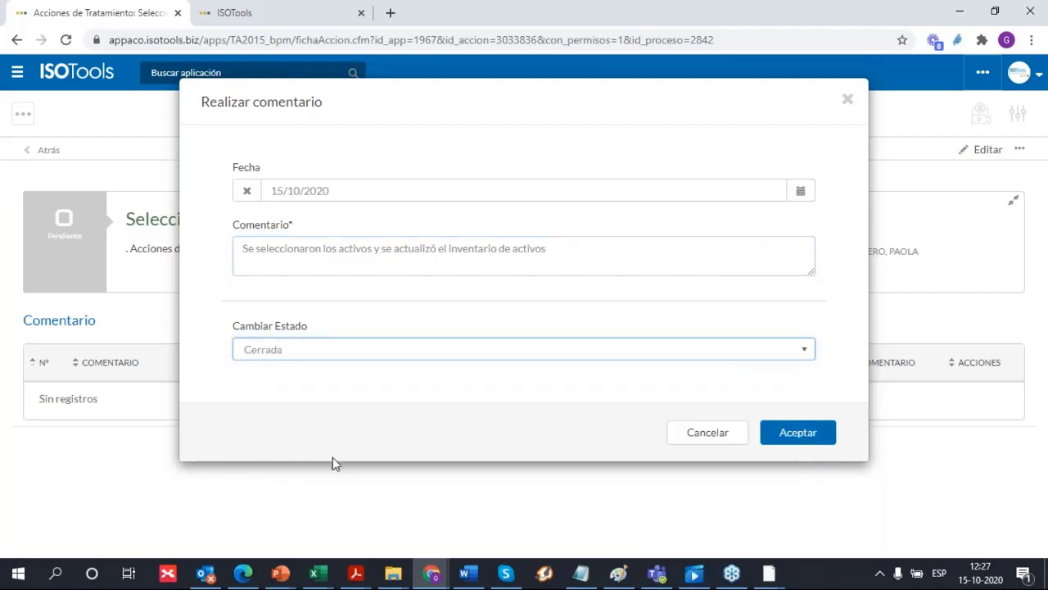
{"action": "left_click", "coordinate": [812, 436]}
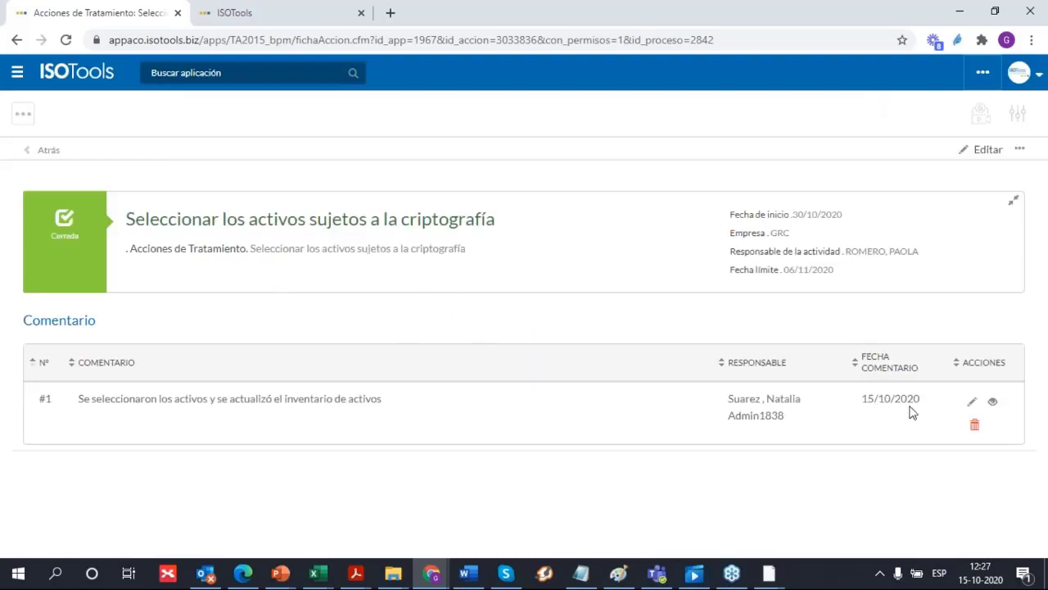
Return to the treatment plan PT-ISO-004 and review the statuses of its action tasks
{"action": "left_click", "coordinate": [39, 149]}
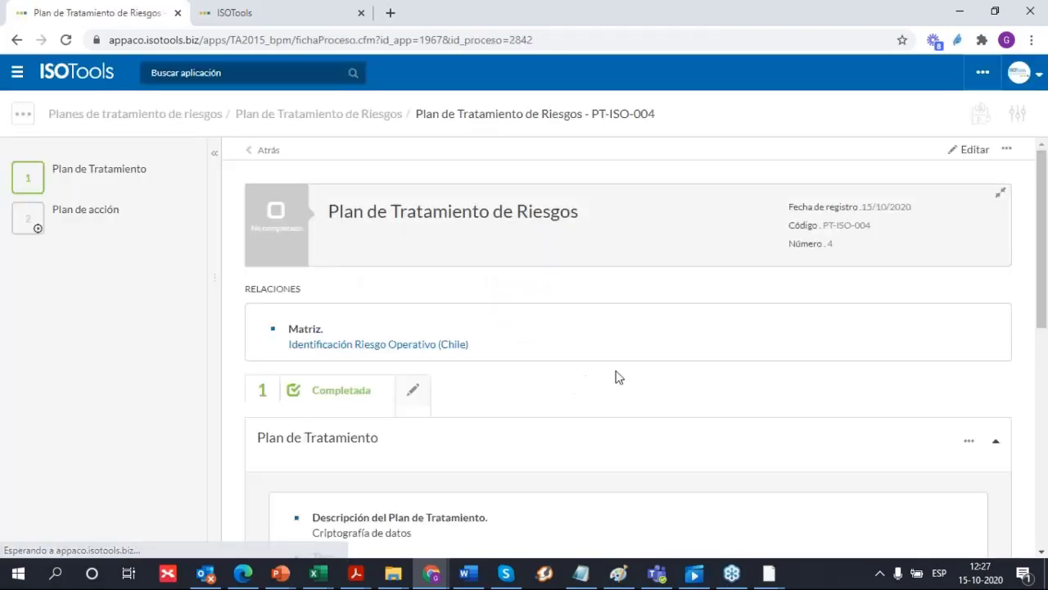
{"action": "scroll", "coordinate": [619, 377], "scroll_direction": "down", "scroll_amount": 10}
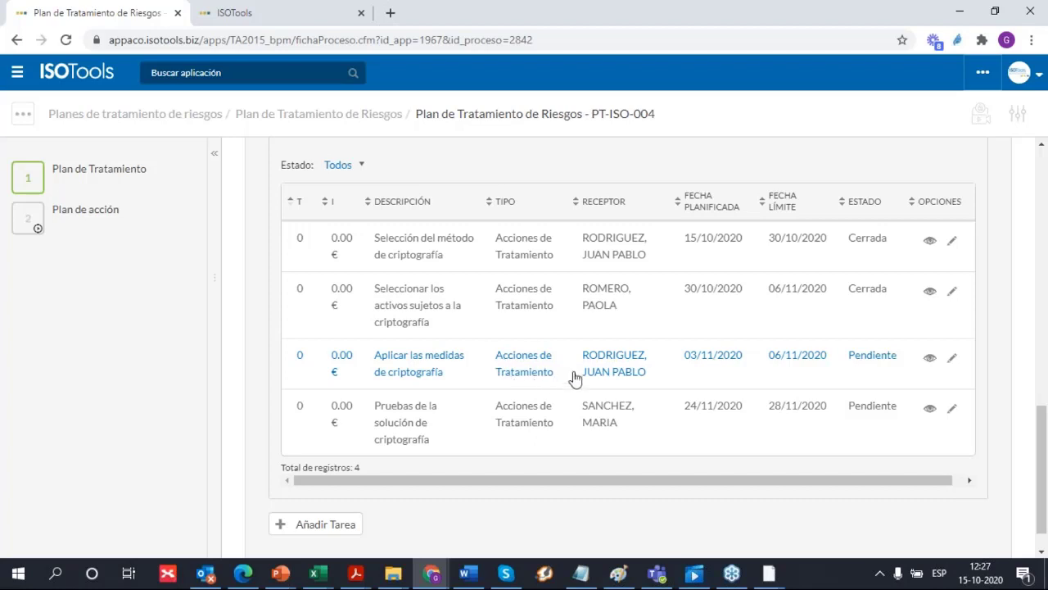
{"action": "scroll", "coordinate": [543, 347], "scroll_direction": "up", "scroll_amount": 1}
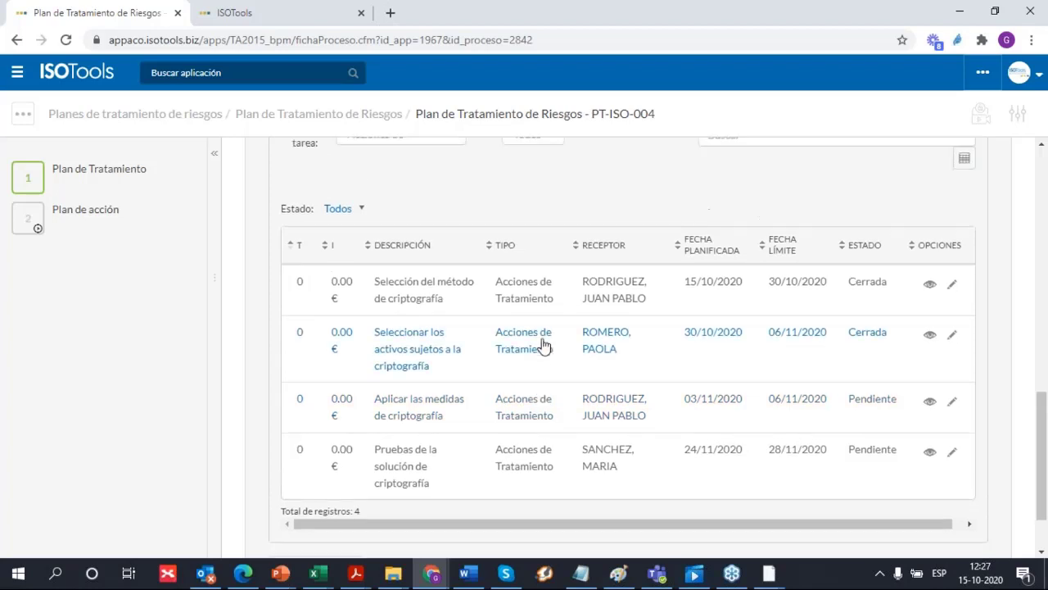
{"action": "scroll", "coordinate": [543, 347], "scroll_direction": "up", "scroll_amount": 9}
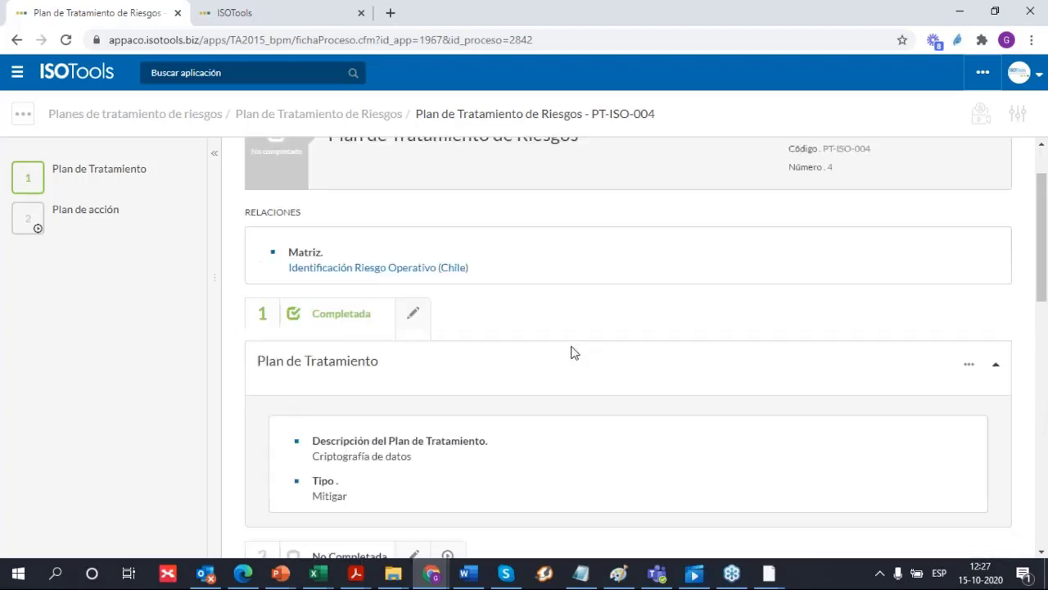
Go to the related matrix Identificación Riesgo Operativo (Chile) and review the controls and residual risks of Investigación, Desarrollo e Innovación
{"action": "left_click", "coordinate": [408, 269]}
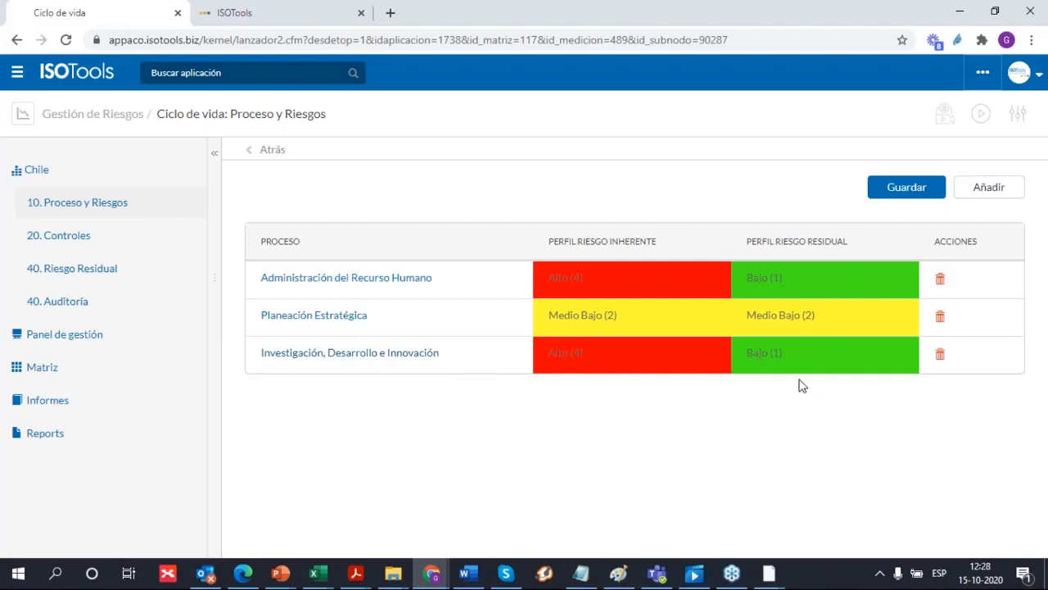
{"action": "left_click", "coordinate": [81, 245]}
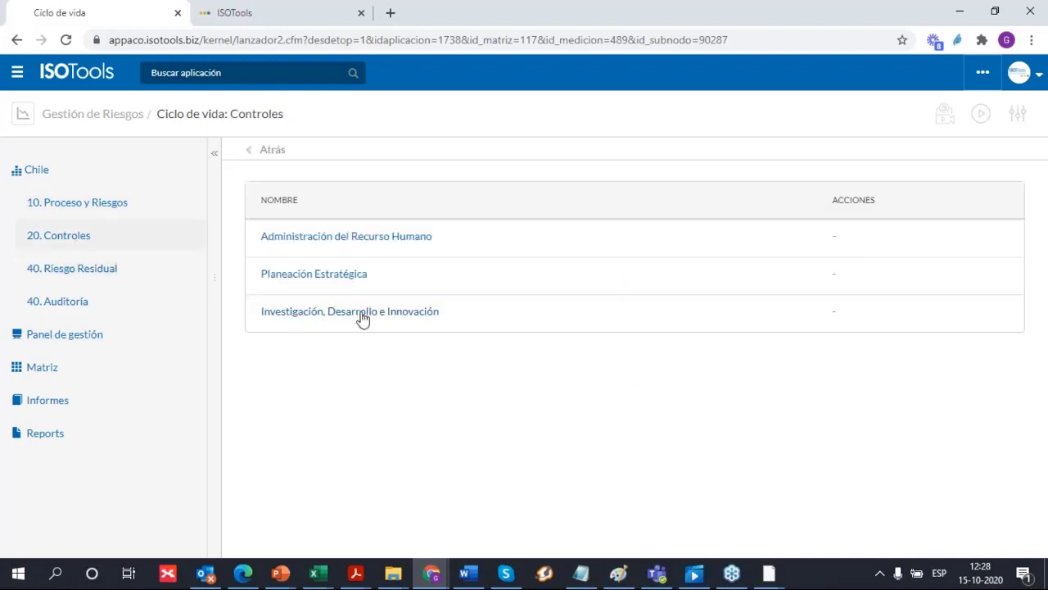
{"action": "left_click", "coordinate": [363, 316]}
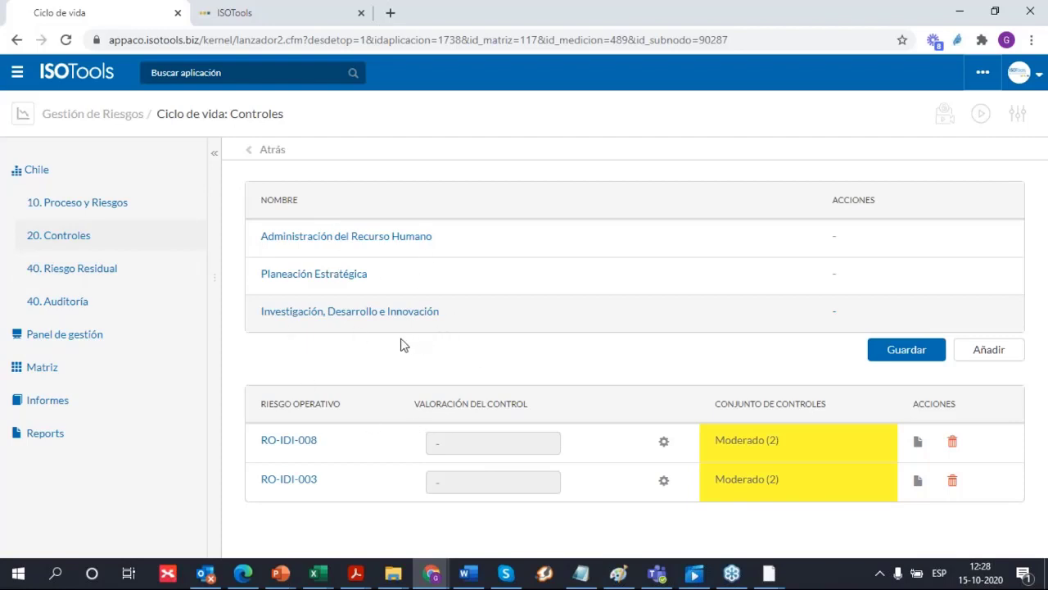
{"action": "left_click", "coordinate": [87, 271]}
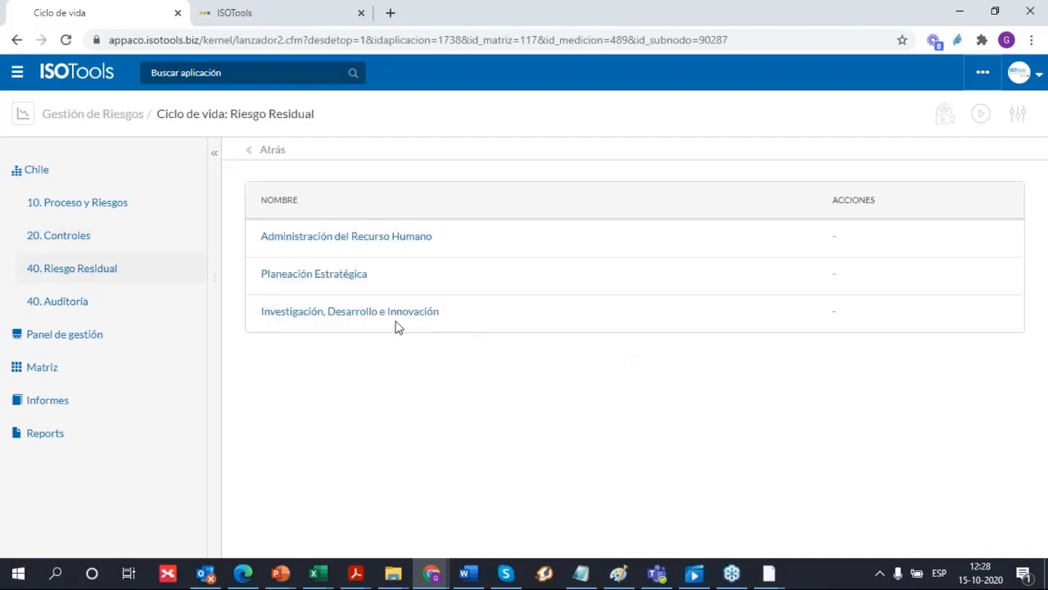
{"action": "left_click", "coordinate": [398, 317]}
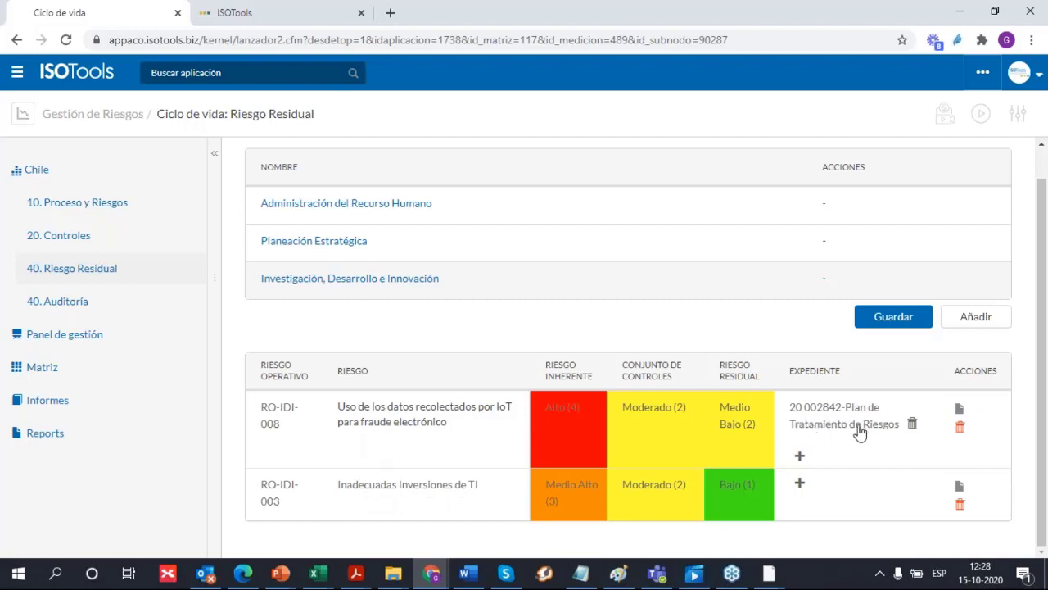
Open the Auditoría evaluation of risk RO-IDI-003 under Investigación, Desarrollo e Innovación
{"action": "left_click", "coordinate": [73, 303]}
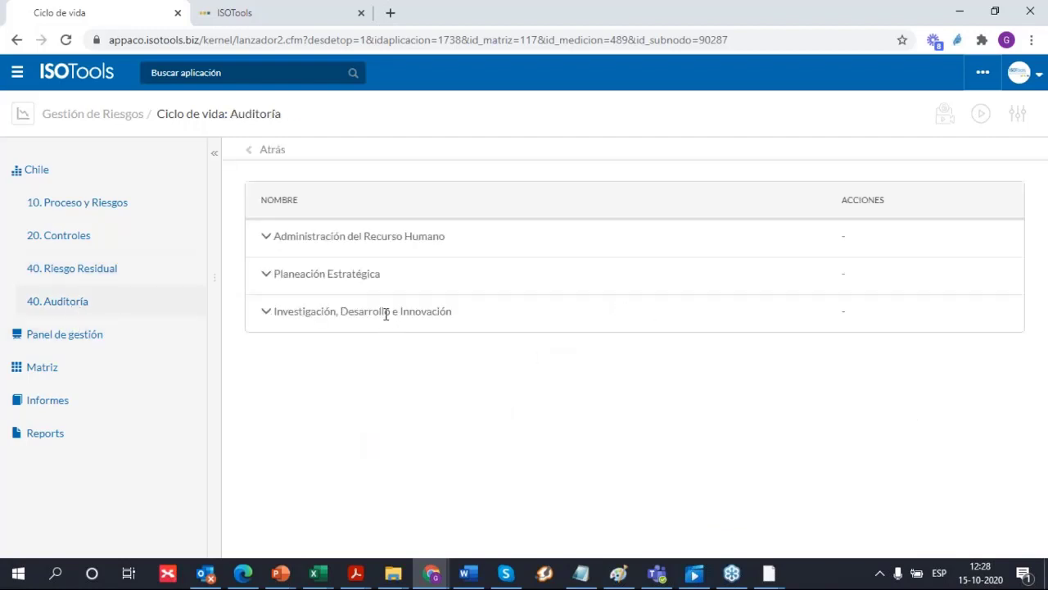
{"action": "left_click", "coordinate": [266, 312]}
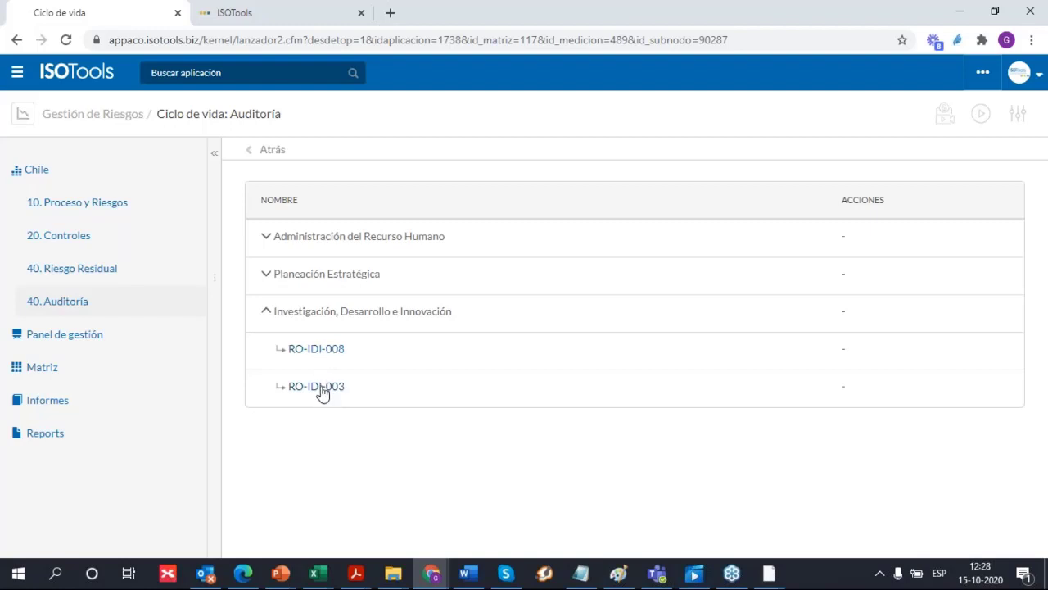
{"action": "left_click", "coordinate": [316, 386]}
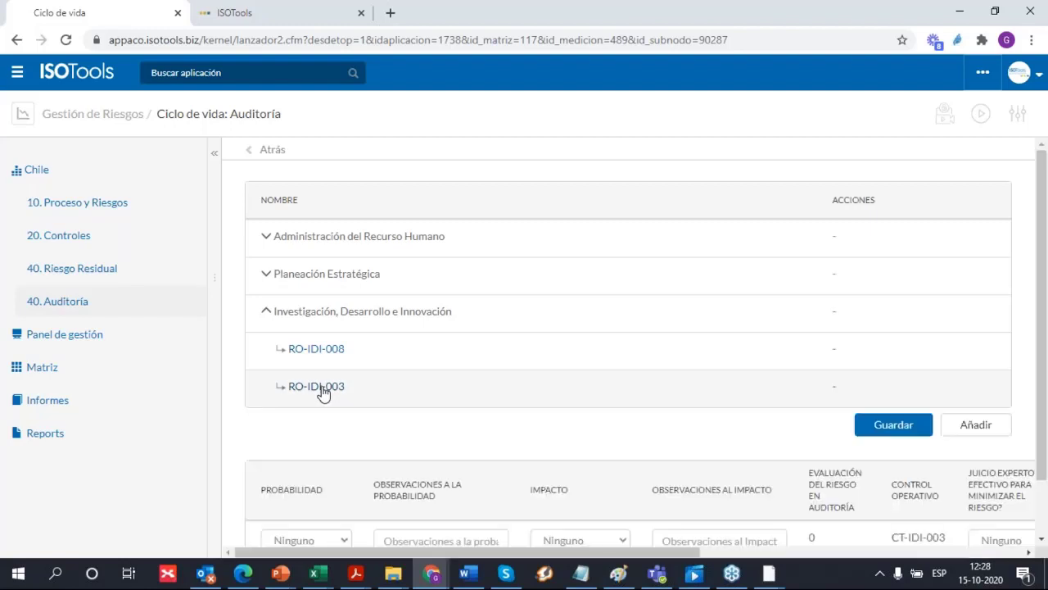
{"action": "scroll", "coordinate": [325, 384], "scroll_direction": "down", "scroll_amount": 1}
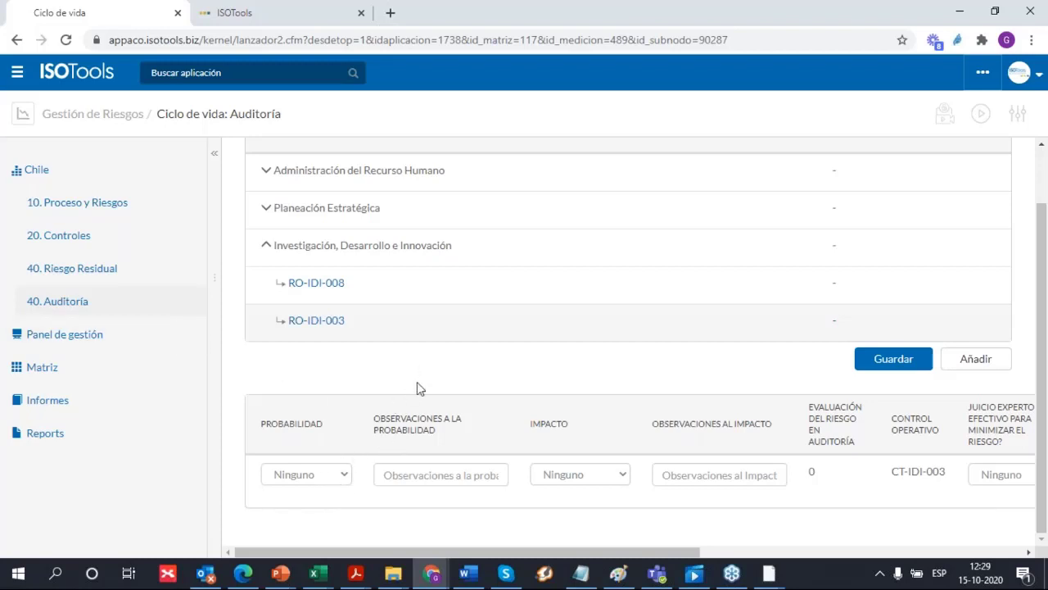
Rate the audit probability of RO-IDI-003 as Probable, with the observation "Porque hay muchos activos expuestos"
{"action": "left_click", "coordinate": [345, 476]}
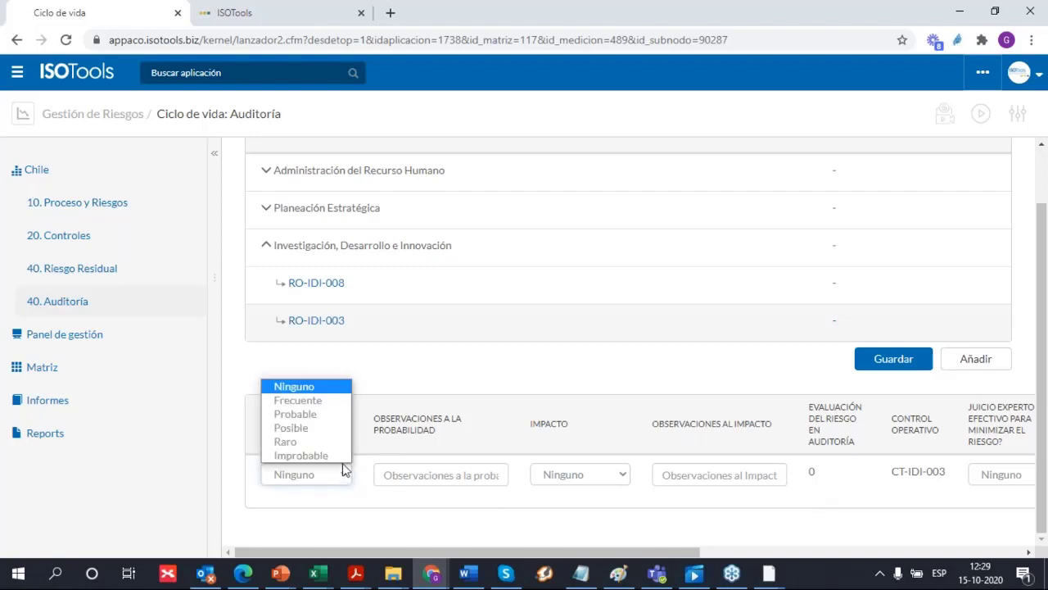
{"action": "left_click", "coordinate": [315, 416]}
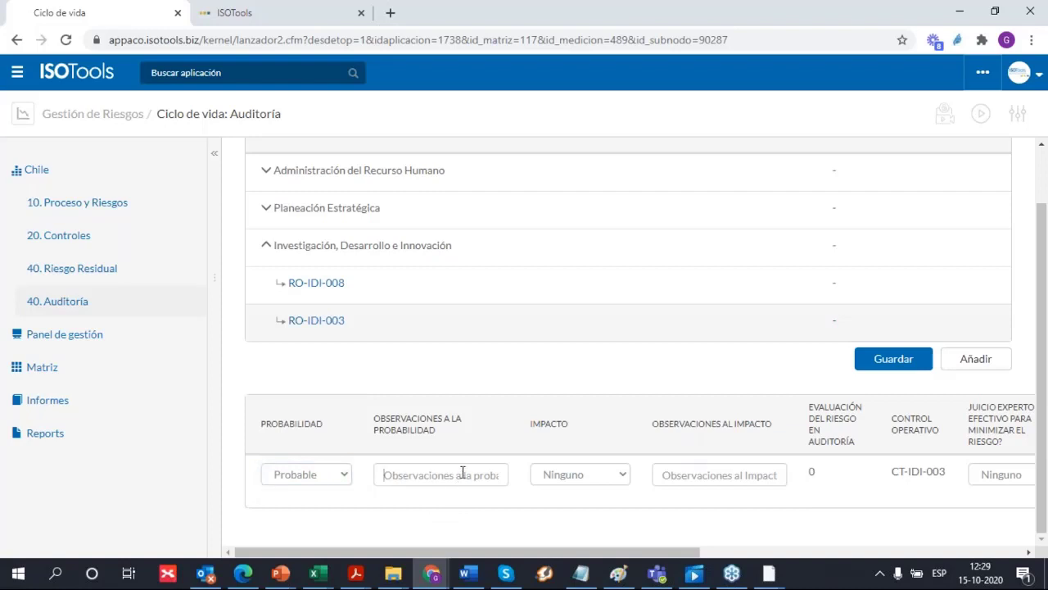
{"action": "type", "text": "Porque hay mu"}
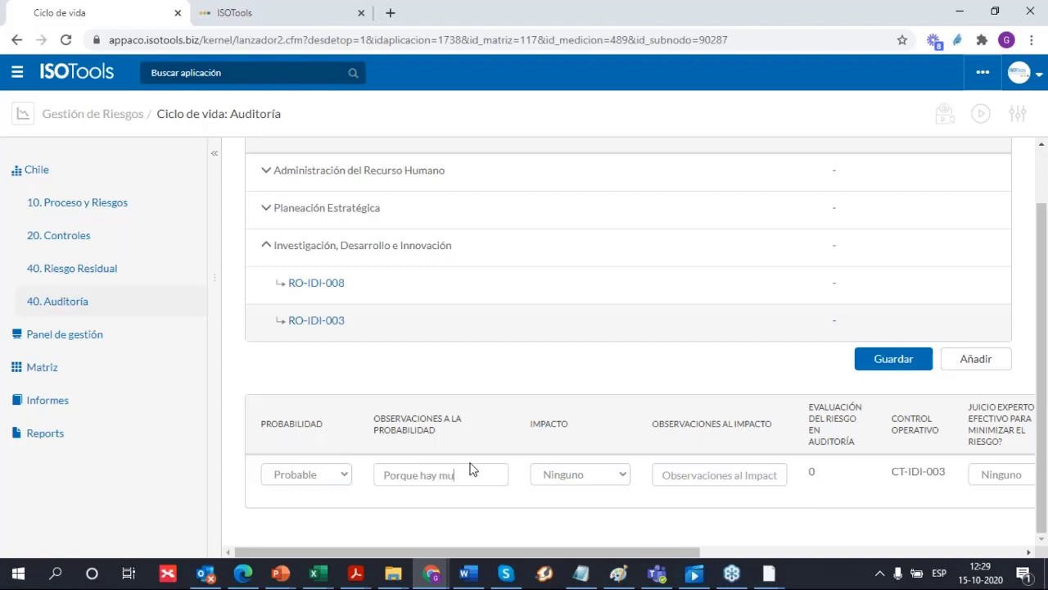
{"action": "type", "text": "chos activos es"}
{"action": "type", "text": "puestos"}
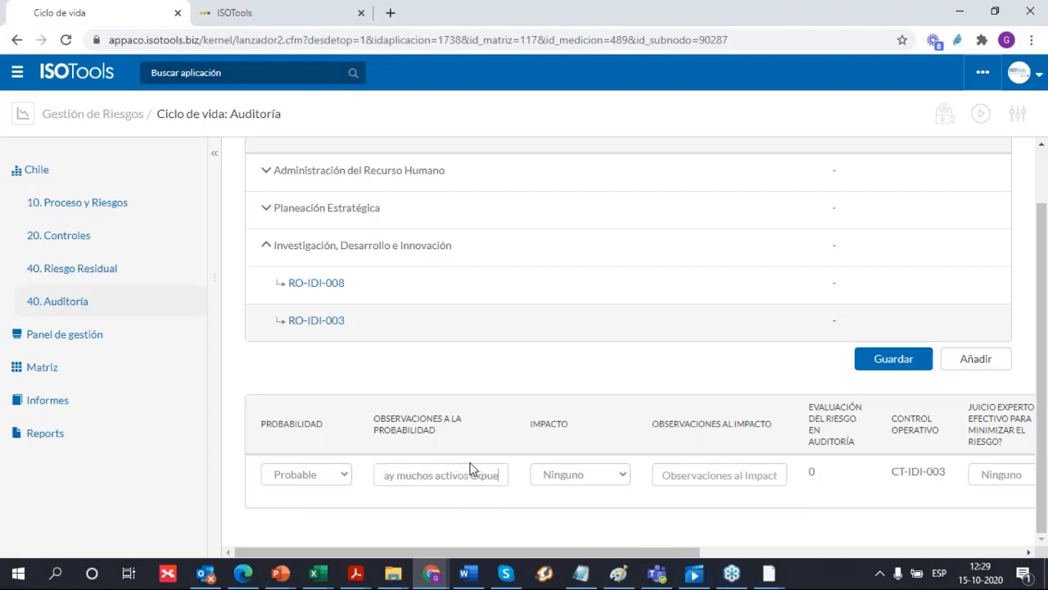
Rate the audit impact as Extremo, with the observation "Responsabilidad penal de la persona jurídica"
{"action": "left_click", "coordinate": [616, 482]}
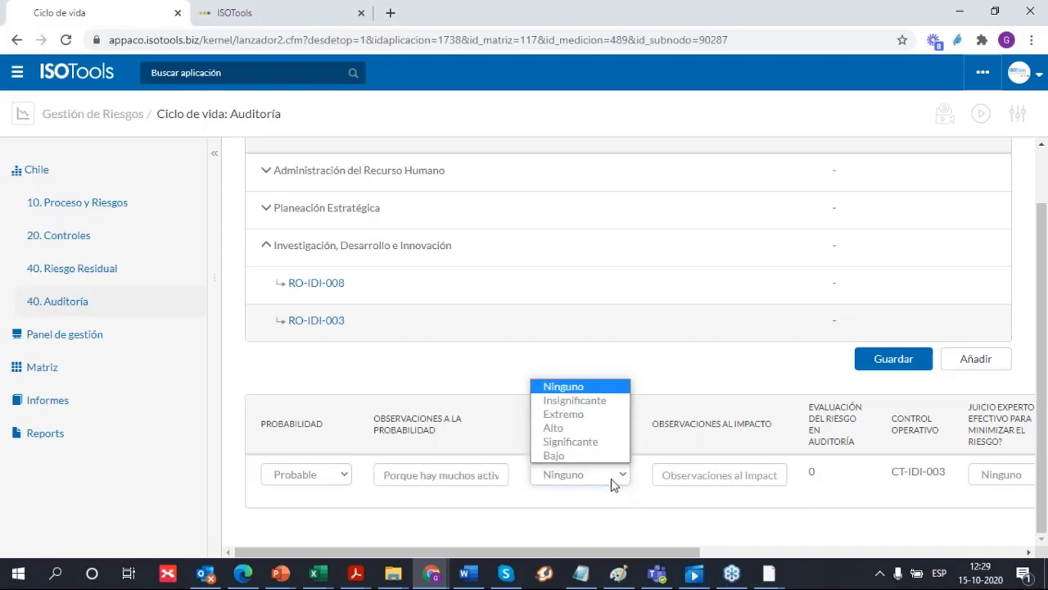
{"action": "left_click", "coordinate": [610, 414]}
{"action": "left_click", "coordinate": [726, 480]}
{"action": "type", "text": "Responsabilidad jur"}
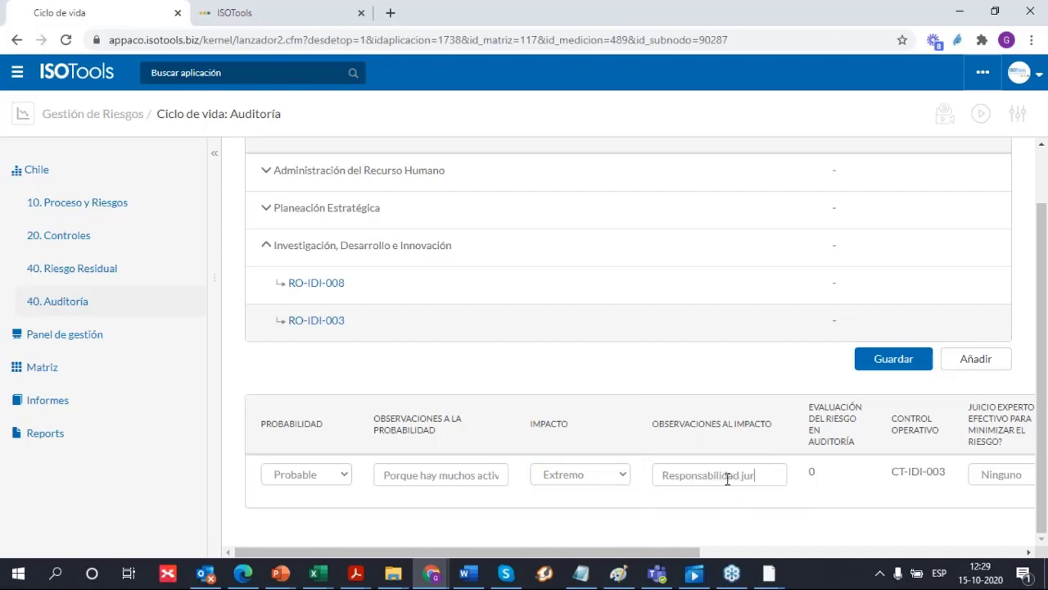
{"action": "type", "text": "ídicae la per"}
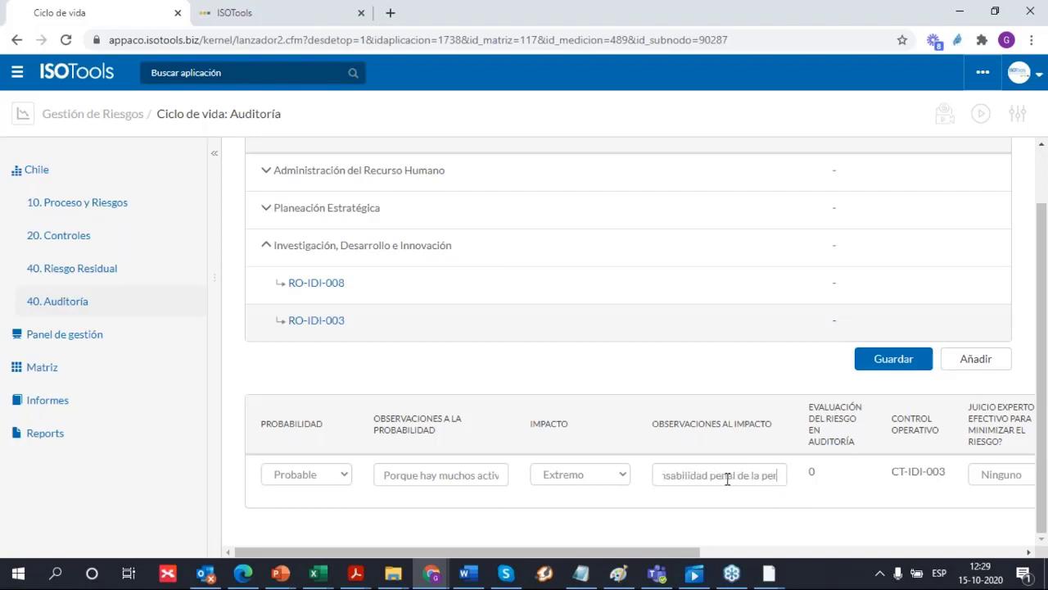
{"action": "type", "text": "sona jur"}
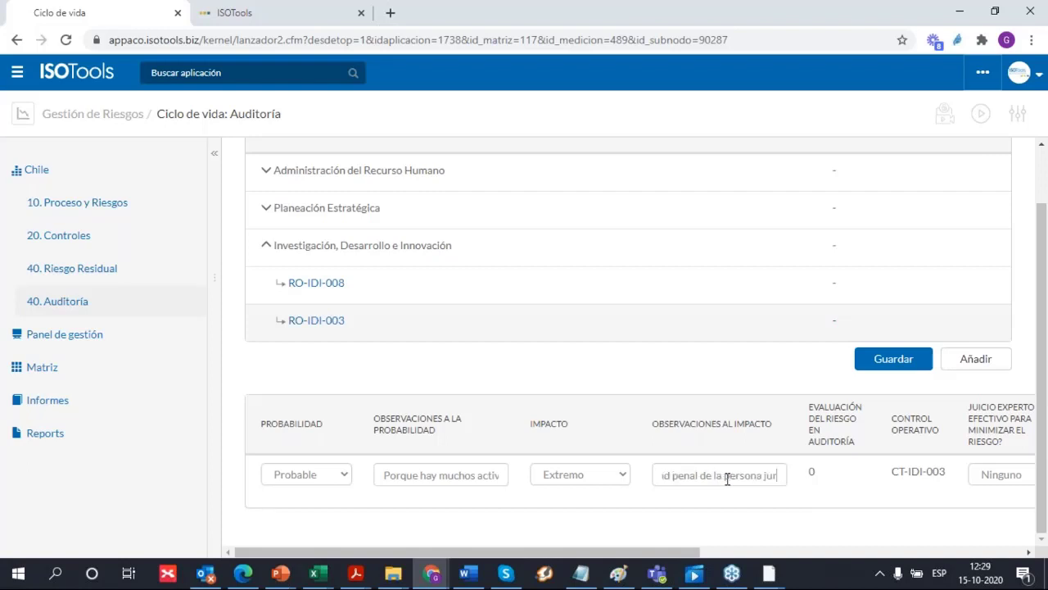
{"action": "type", "text": "ídica"}
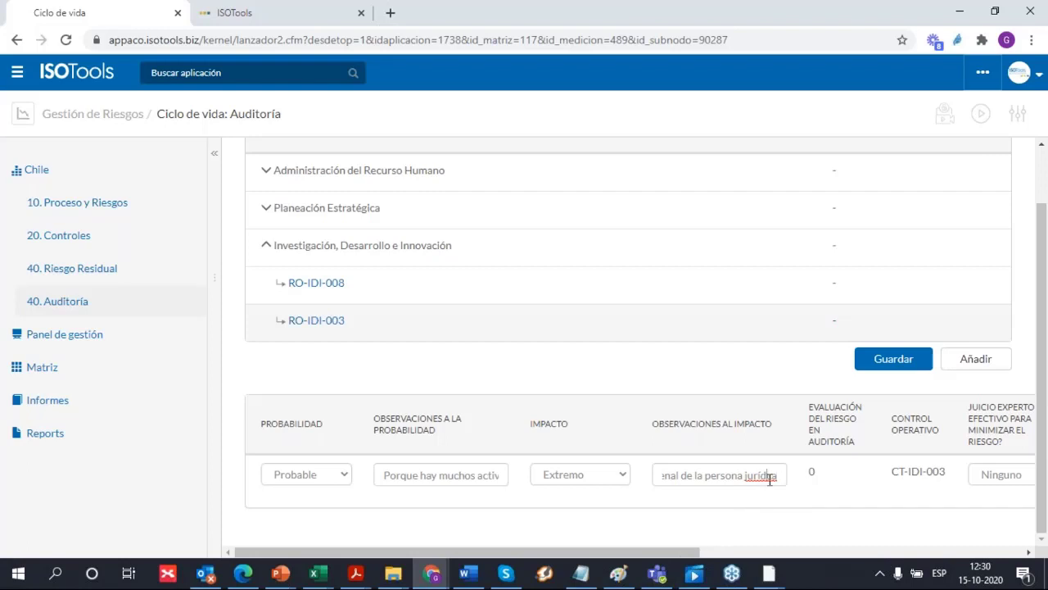
Set both the expert judgement and the evidence of control CT-IDI-003 to Cumple
{"action": "left_click_drag", "start_coordinate": [616, 548], "coordinate": [725, 549]}
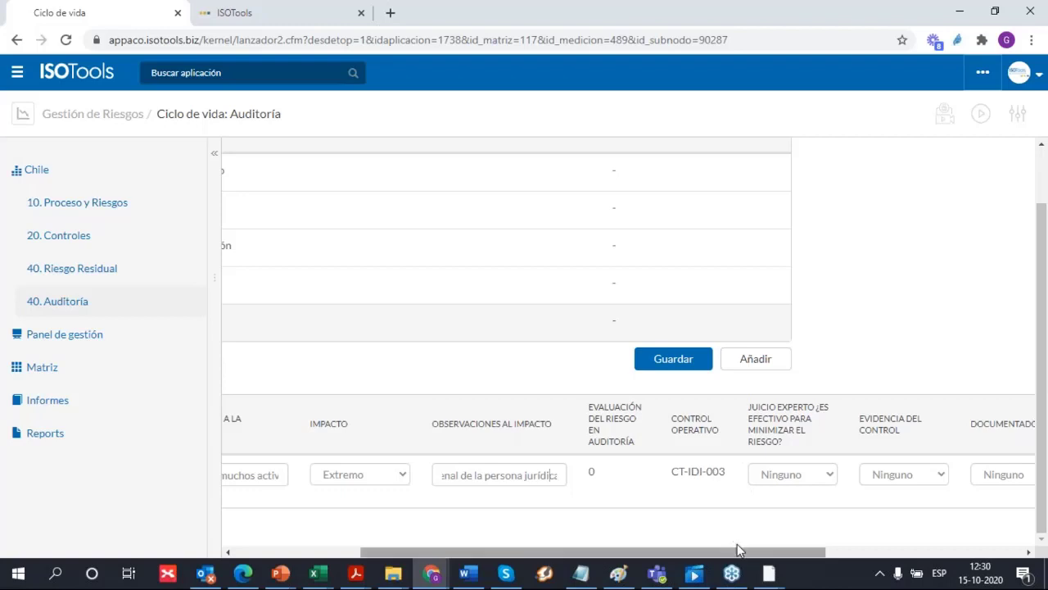
{"action": "scroll", "coordinate": [755, 552], "scroll_direction": "right", "scroll_amount": 1}
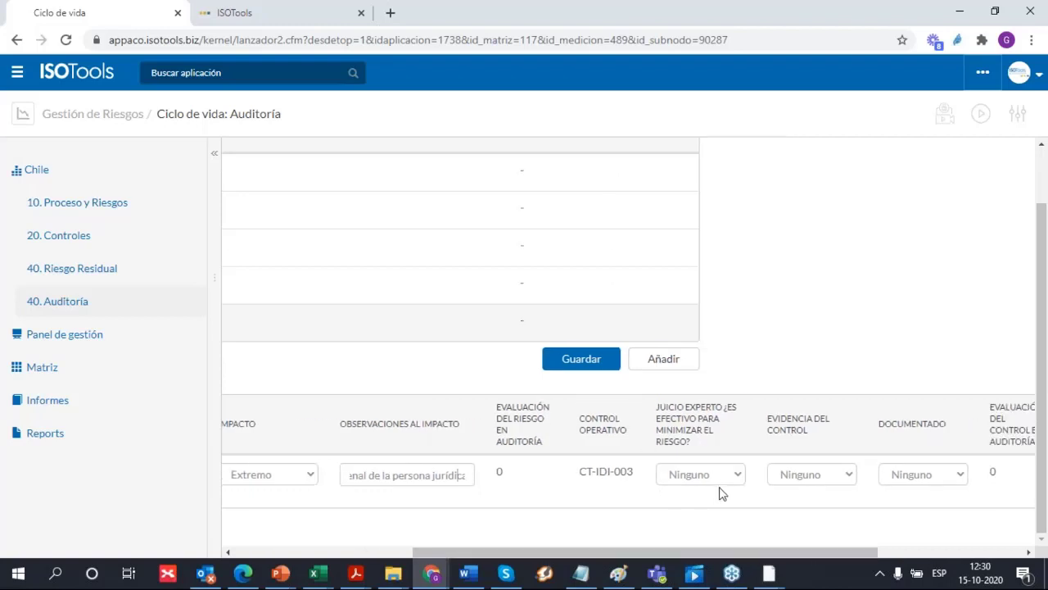
{"action": "left_click", "coordinate": [725, 480]}
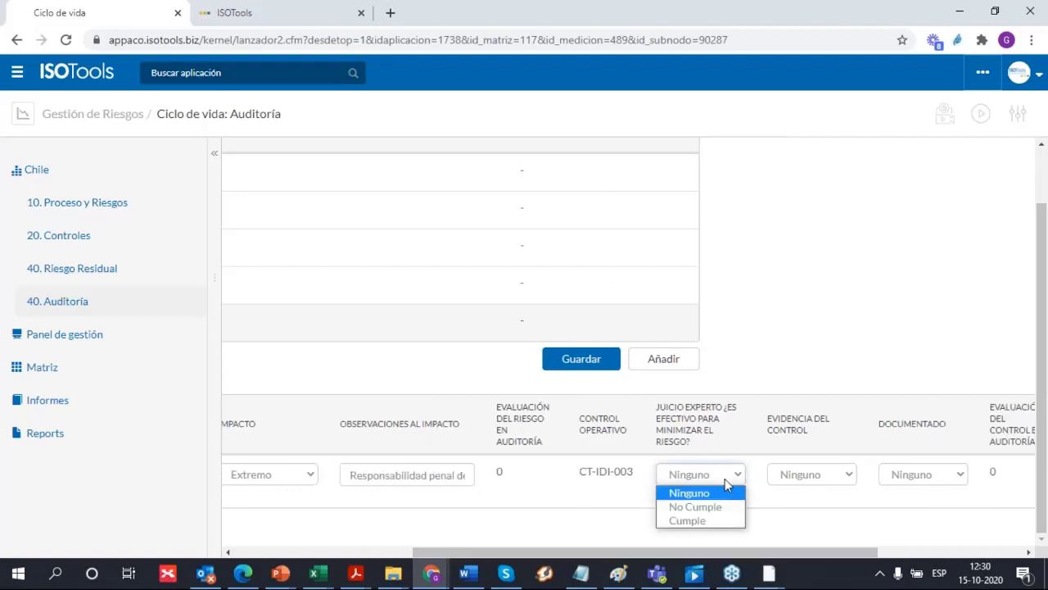
{"action": "left_click", "coordinate": [725, 522]}
{"action": "left_click_drag", "start_coordinate": [747, 551], "coordinate": [761, 492]}
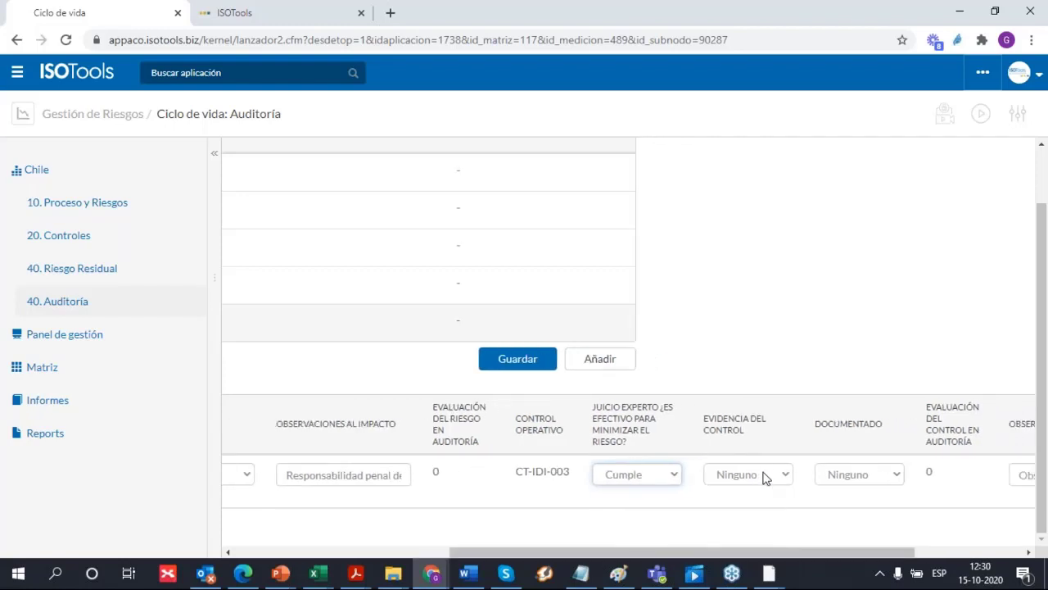
{"action": "left_click", "coordinate": [766, 478]}
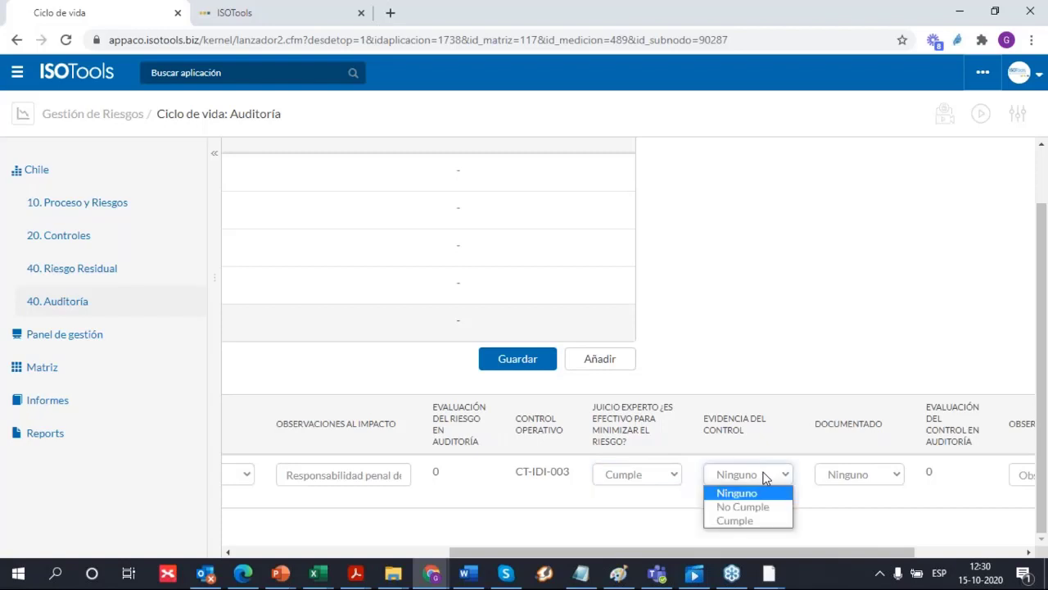
{"action": "left_click", "coordinate": [770, 517]}
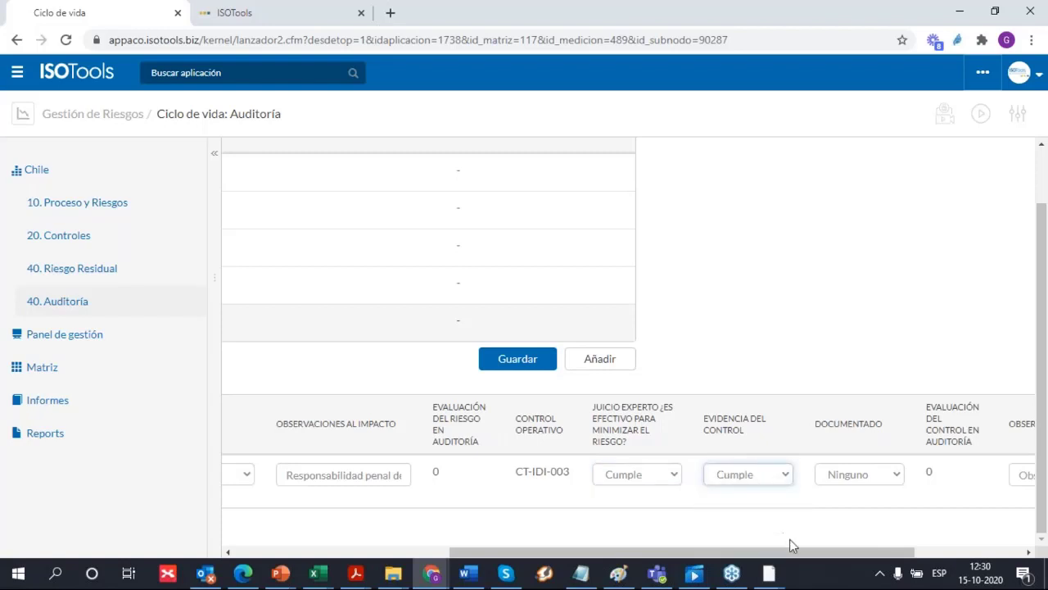
Set the control's Documentado criterion to No Cumple and save the audit evaluation
{"action": "left_click", "coordinate": [852, 483]}
{"action": "left_click", "coordinate": [855, 520]}
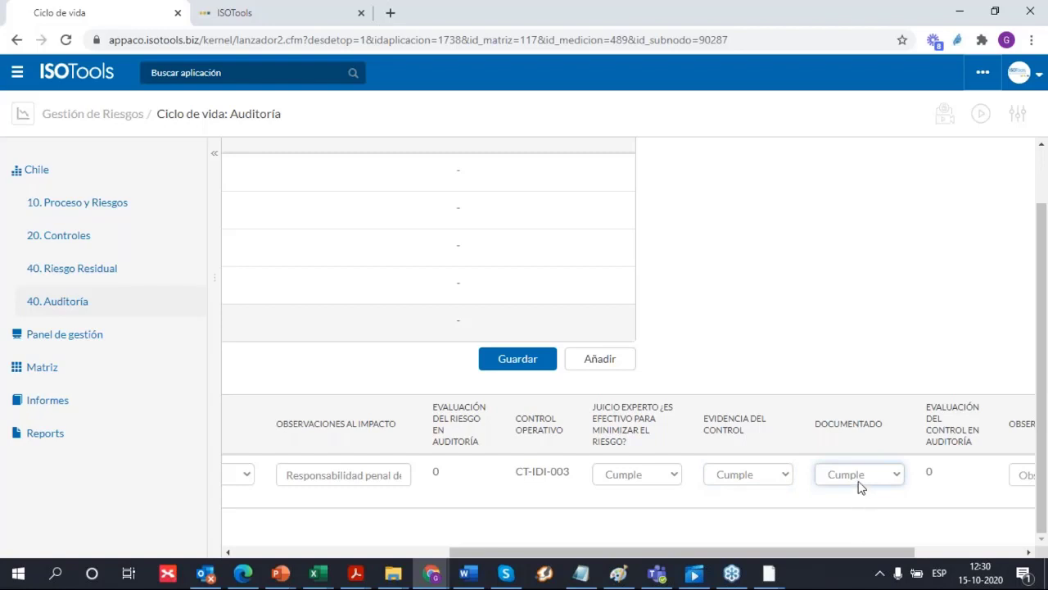
{"action": "left_click", "coordinate": [857, 484]}
{"action": "left_click", "coordinate": [862, 508]}
{"action": "left_click_drag", "start_coordinate": [770, 551], "coordinate": [876, 497]}
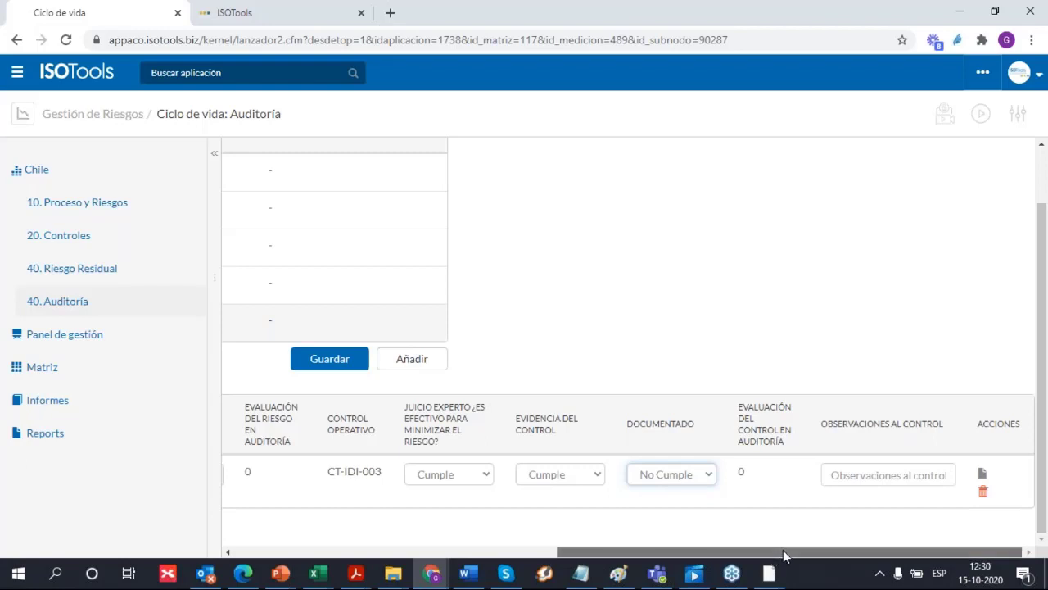
{"action": "left_click_drag", "start_coordinate": [782, 549], "coordinate": [660, 550]}
{"action": "left_click", "coordinate": [562, 365]}
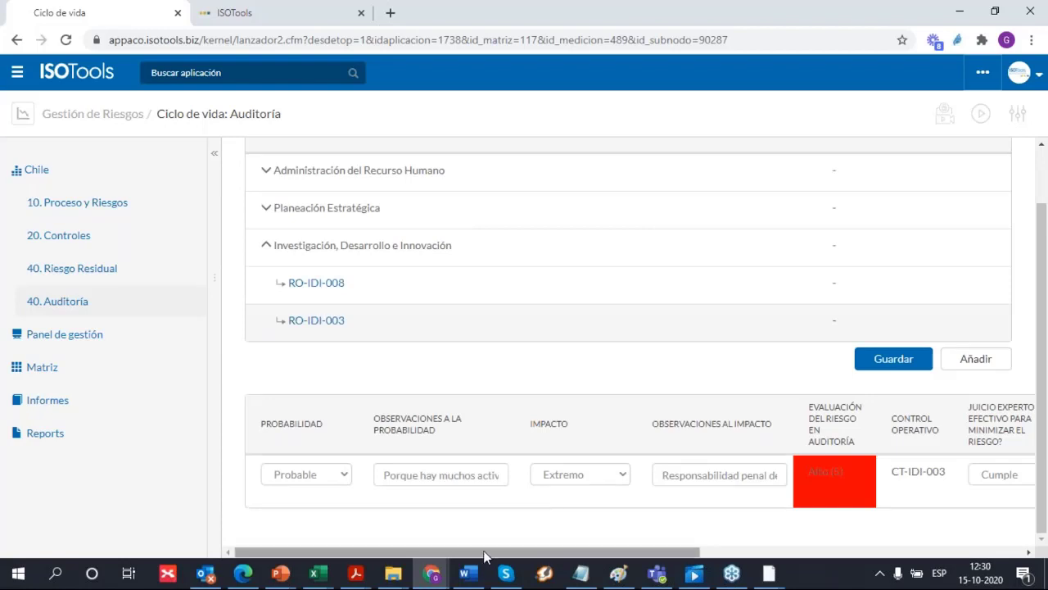
{"action": "left_click_drag", "start_coordinate": [484, 554], "coordinate": [300, 451]}
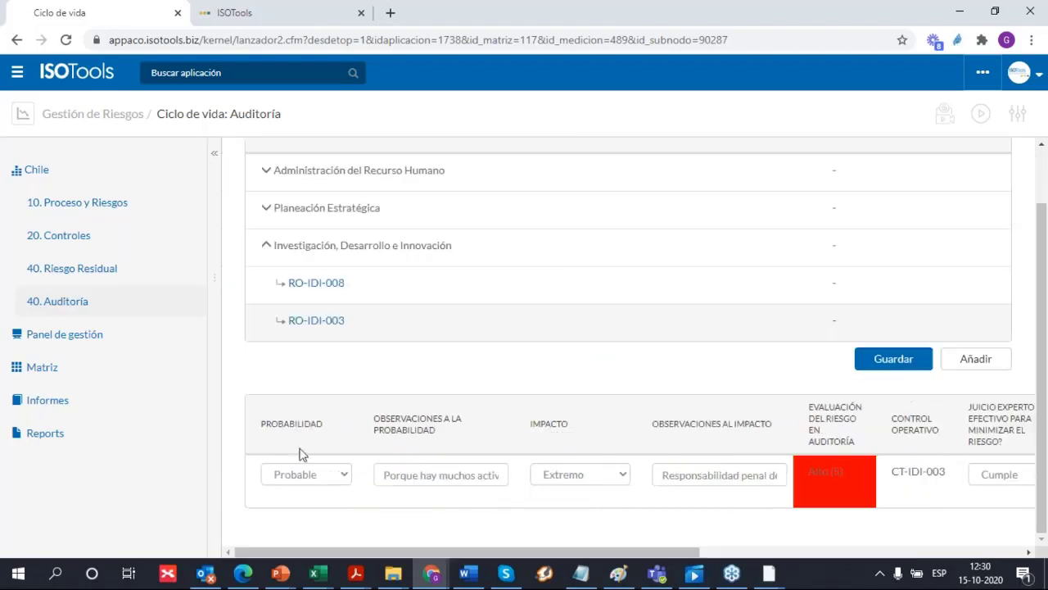
Open the Chile matrix under Identificación Riesgo Operativo in Gestión de Riesgos
{"action": "left_click", "coordinate": [117, 119]}
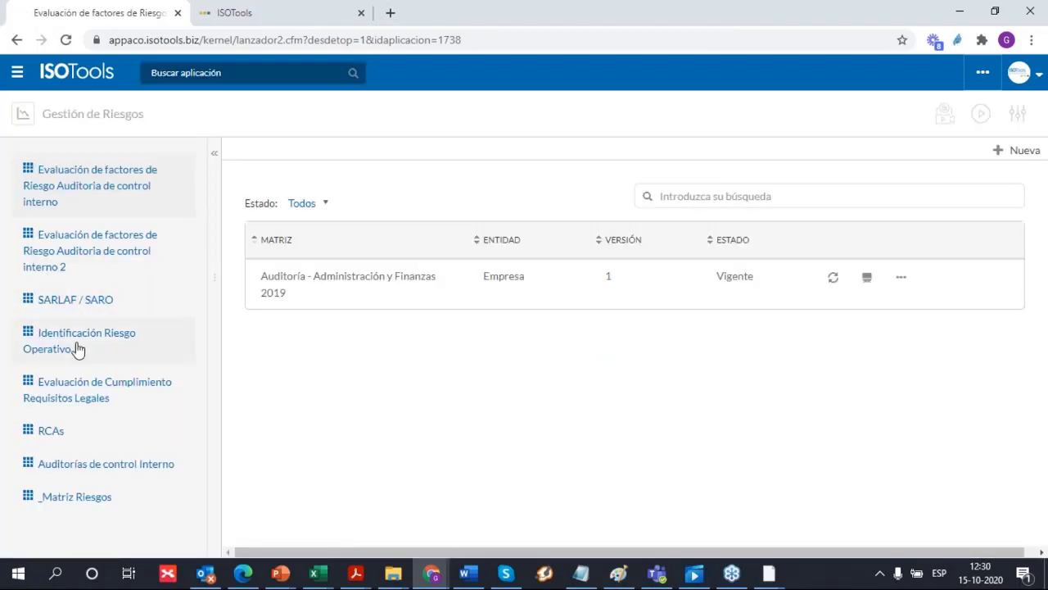
{"action": "left_click", "coordinate": [79, 349]}
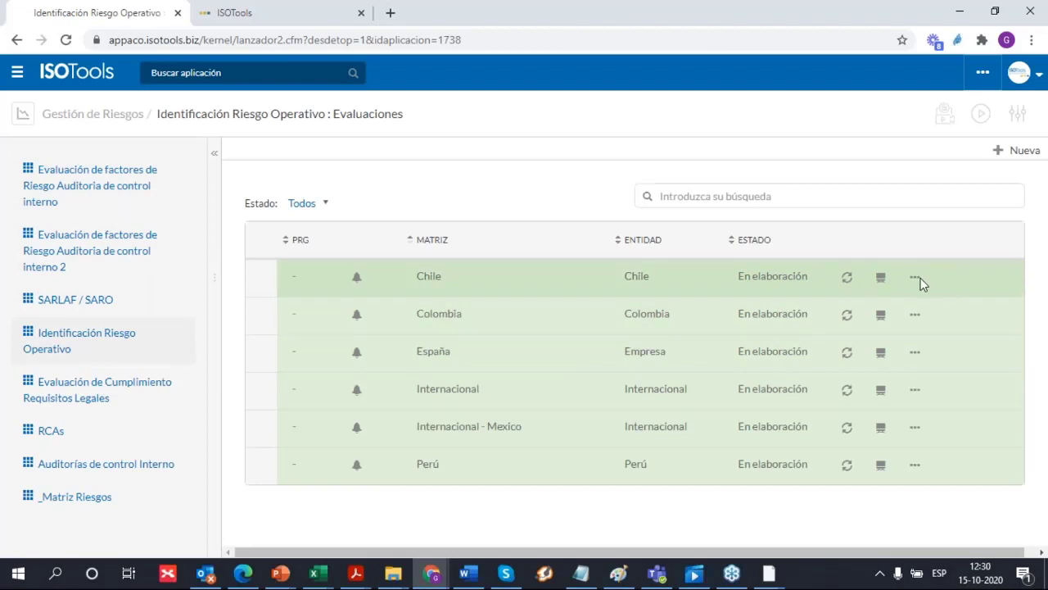
{"action": "left_click", "coordinate": [917, 277]}
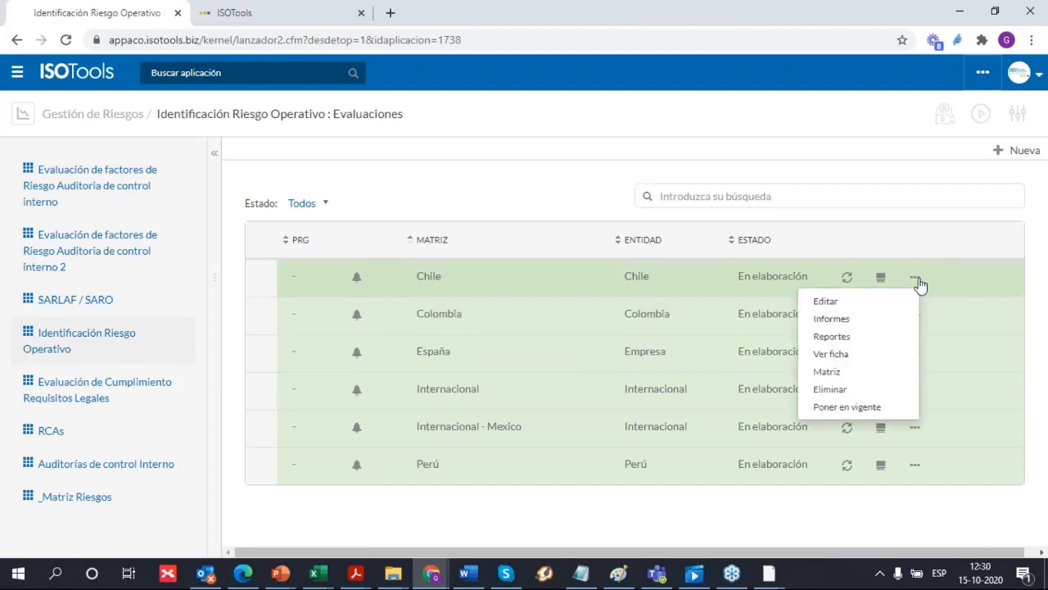
{"action": "left_click", "coordinate": [859, 373]}
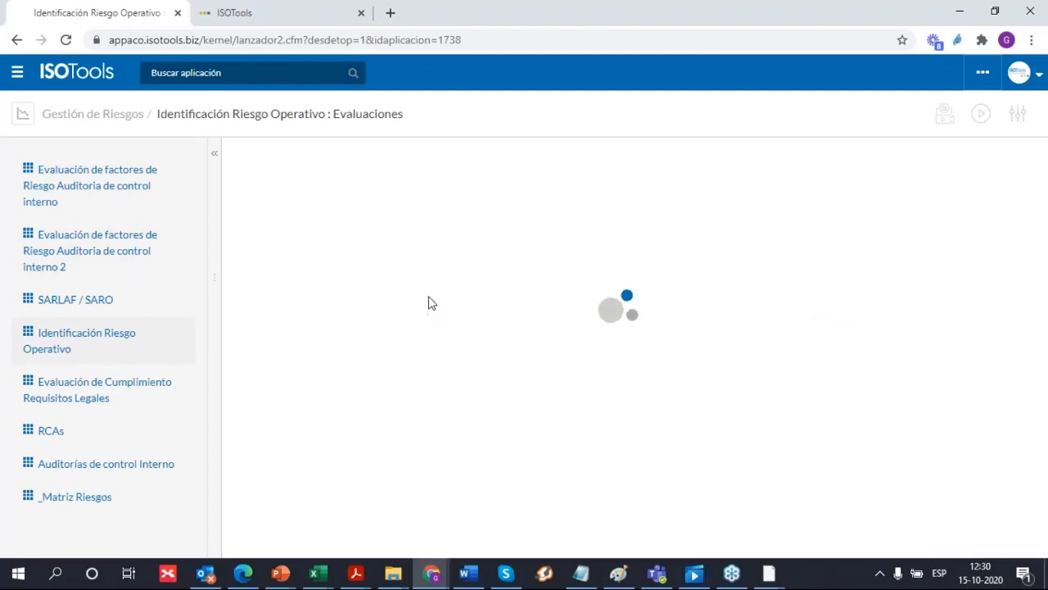
Compare the residual risk levels with the treatment plans and audited probability, impact and condition of the Chile risks, including RO-IDI-003
{"action": "scroll", "coordinate": [440, 310], "scroll_direction": "down", "scroll_amount": 3}
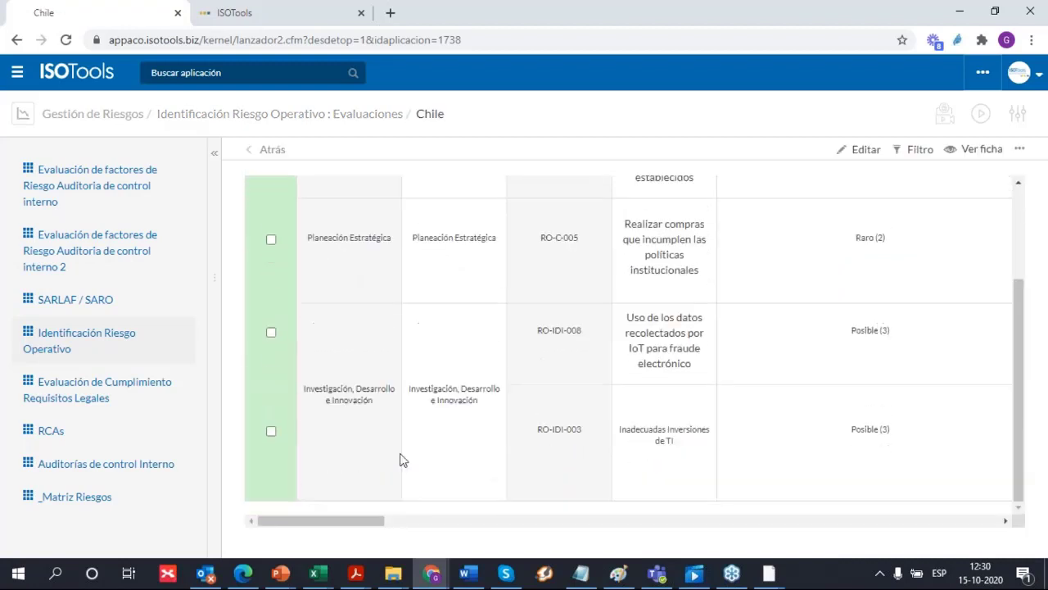
{"action": "left_click_drag", "start_coordinate": [371, 518], "coordinate": [783, 484]}
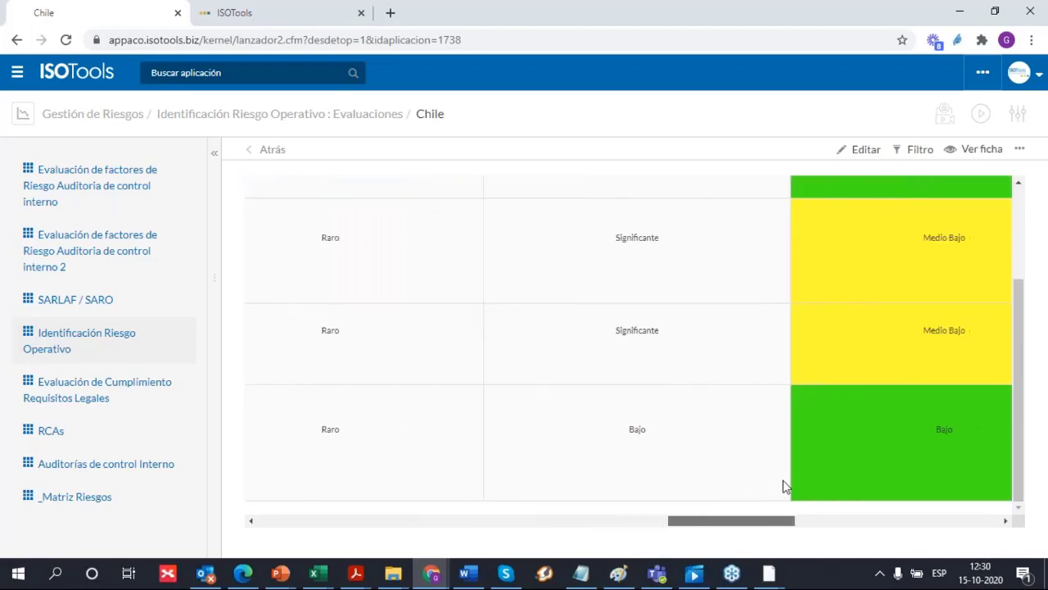
{"action": "left_click_drag", "start_coordinate": [754, 519], "coordinate": [862, 529]}
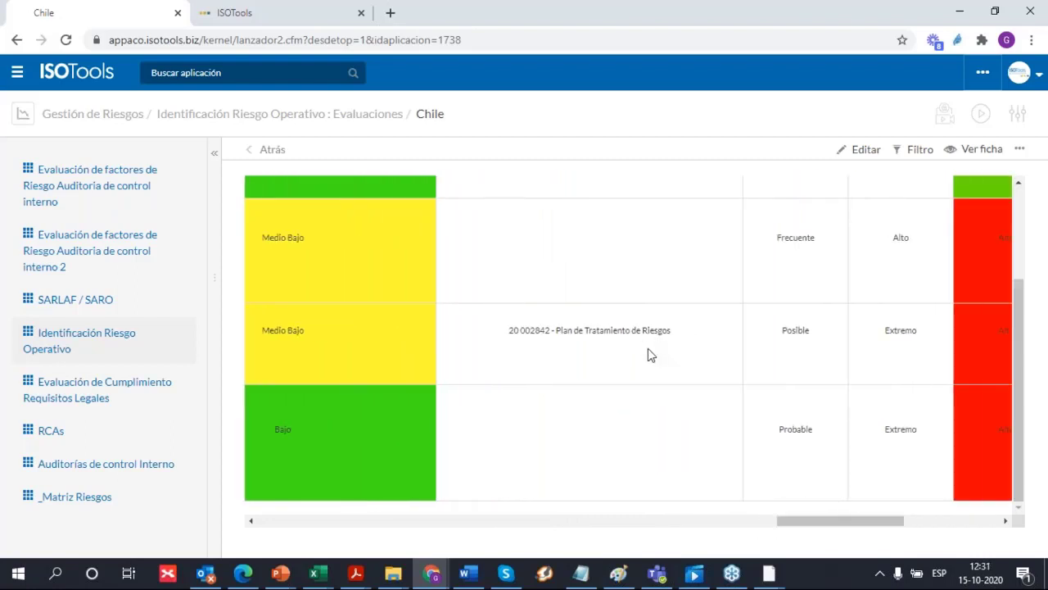
{"action": "left_click_drag", "start_coordinate": [792, 518], "coordinate": [818, 529]}
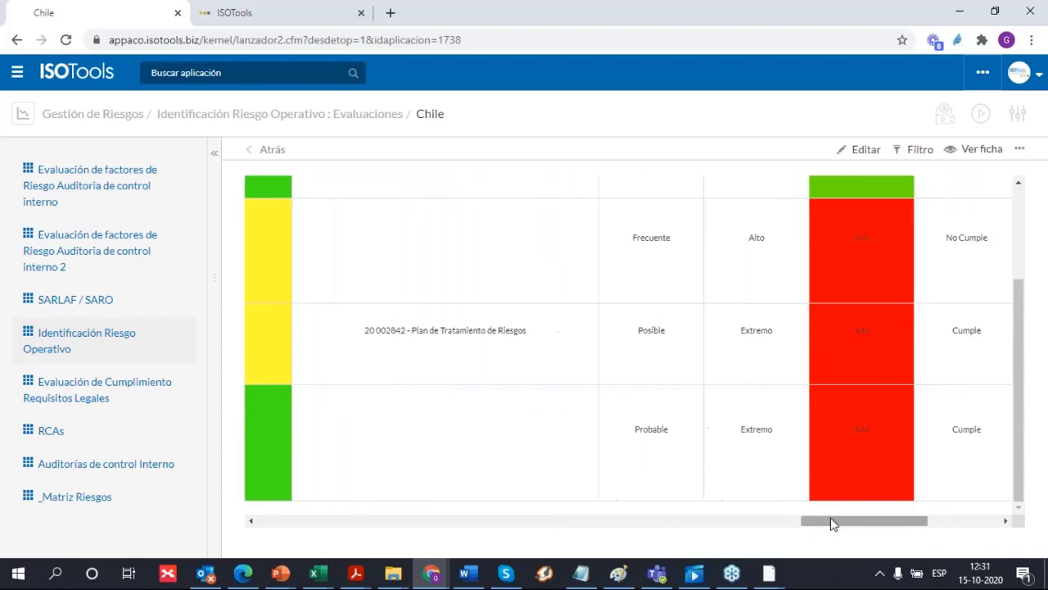
{"action": "scroll", "coordinate": [791, 449], "scroll_direction": "up", "scroll_amount": 2}
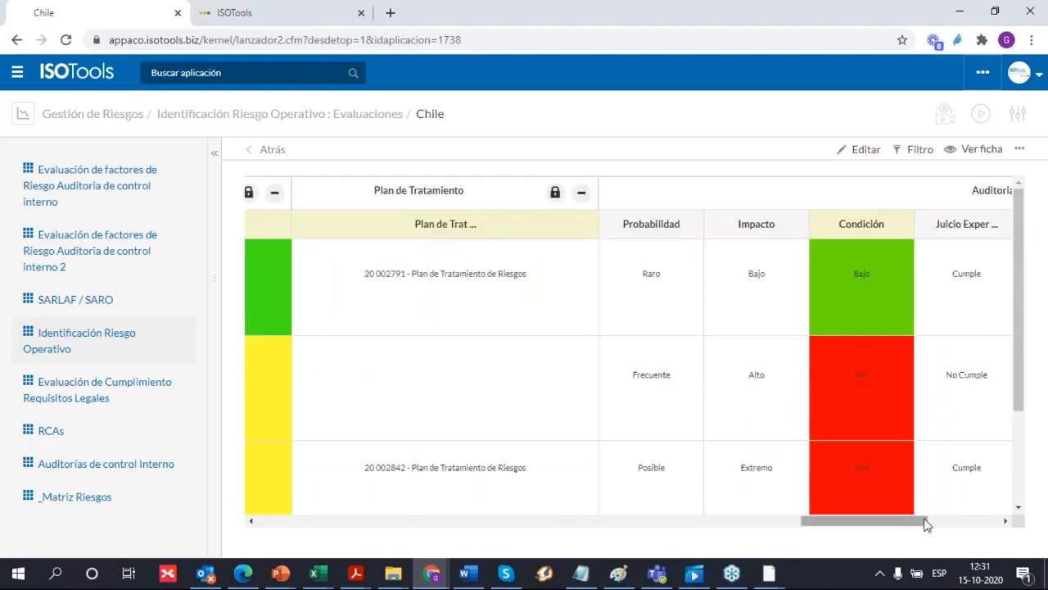
{"action": "scroll", "coordinate": [901, 435], "scroll_direction": "down", "scroll_amount": 2}
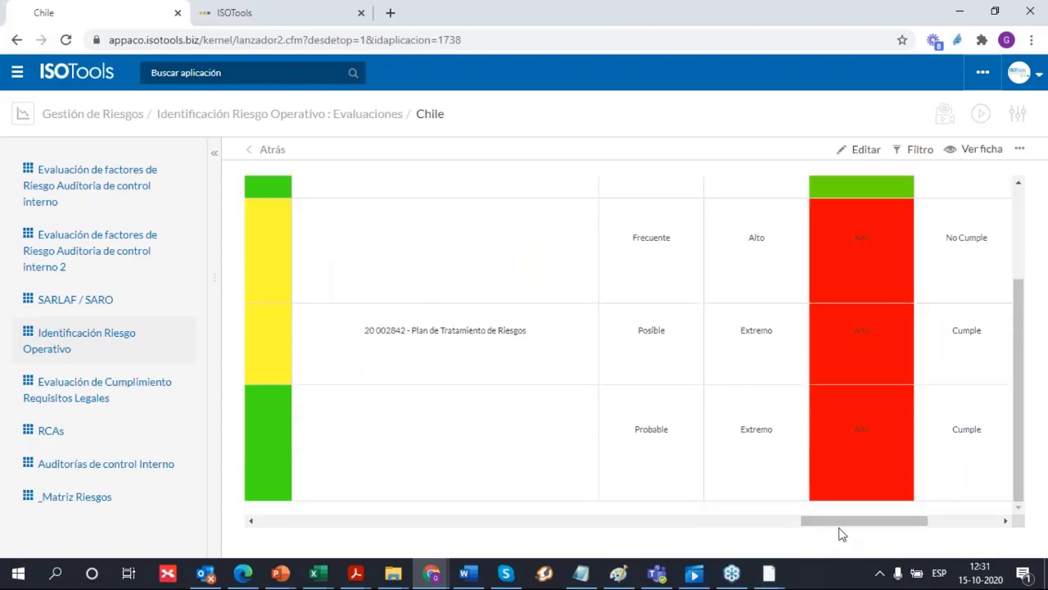
{"action": "left_click_drag", "start_coordinate": [819, 529], "coordinate": [747, 530]}
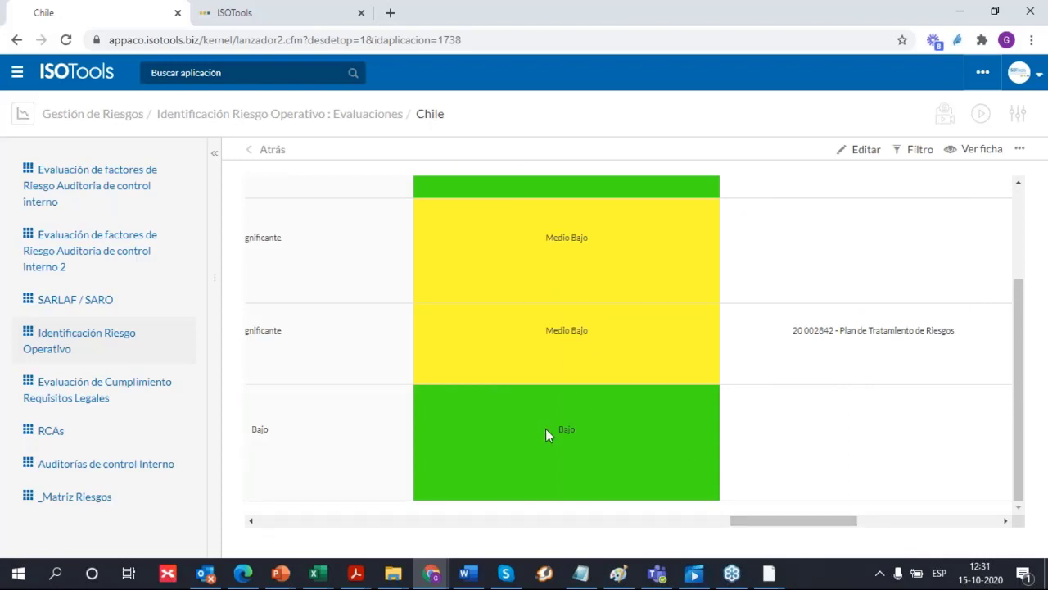
{"action": "left_click_drag", "start_coordinate": [775, 522], "coordinate": [855, 518]}
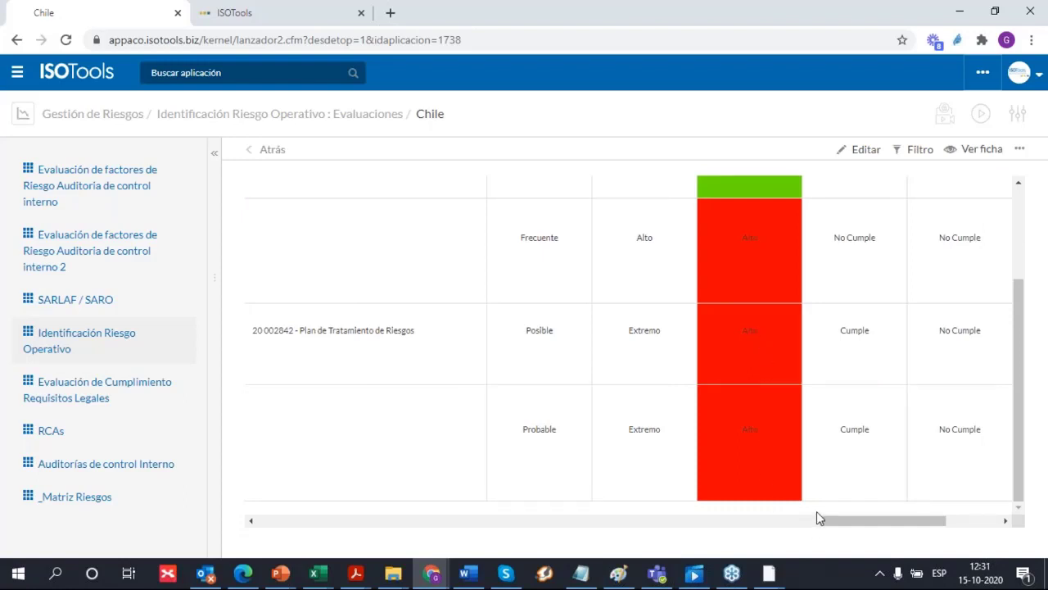
Examine the audit's control criteria, observations and resulting control condition for each risk in the matrix
{"action": "left_click_drag", "start_coordinate": [853, 524], "coordinate": [877, 521]}
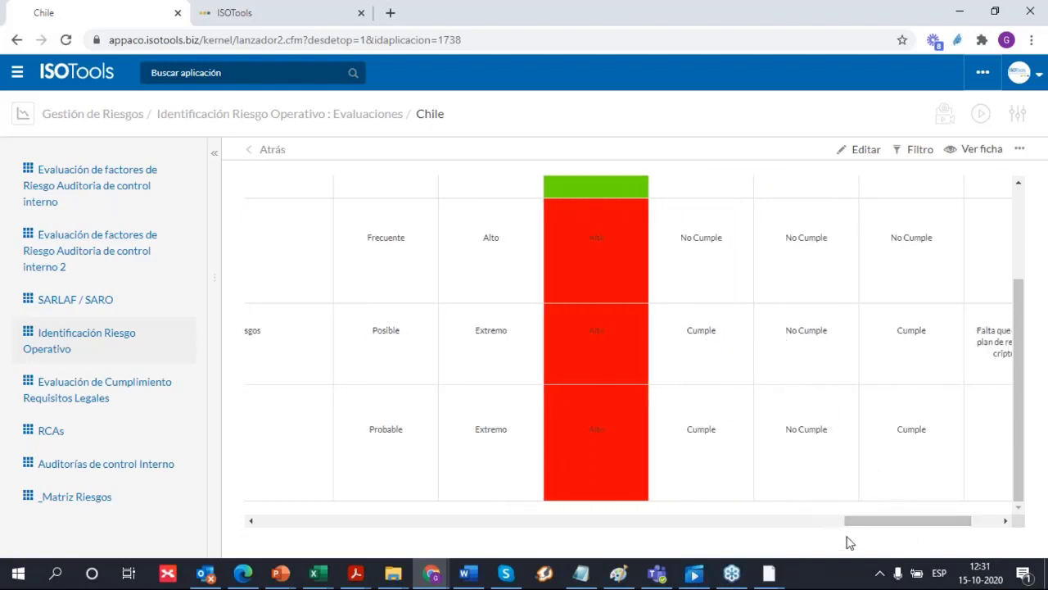
{"action": "left_click_drag", "start_coordinate": [912, 521], "coordinate": [953, 524]}
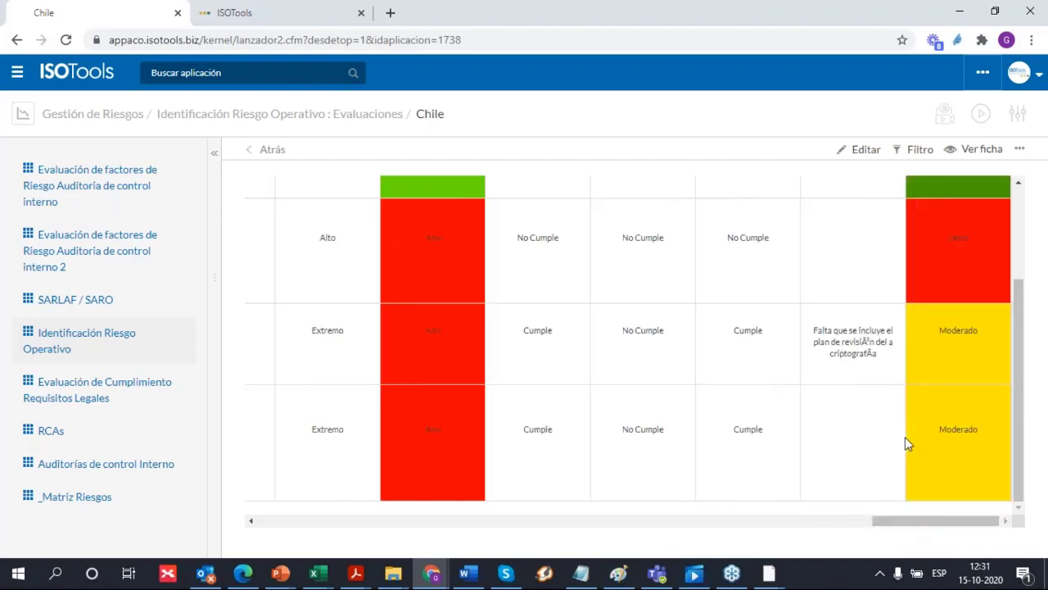
{"action": "scroll", "coordinate": [949, 421], "scroll_direction": "up", "scroll_amount": 3}
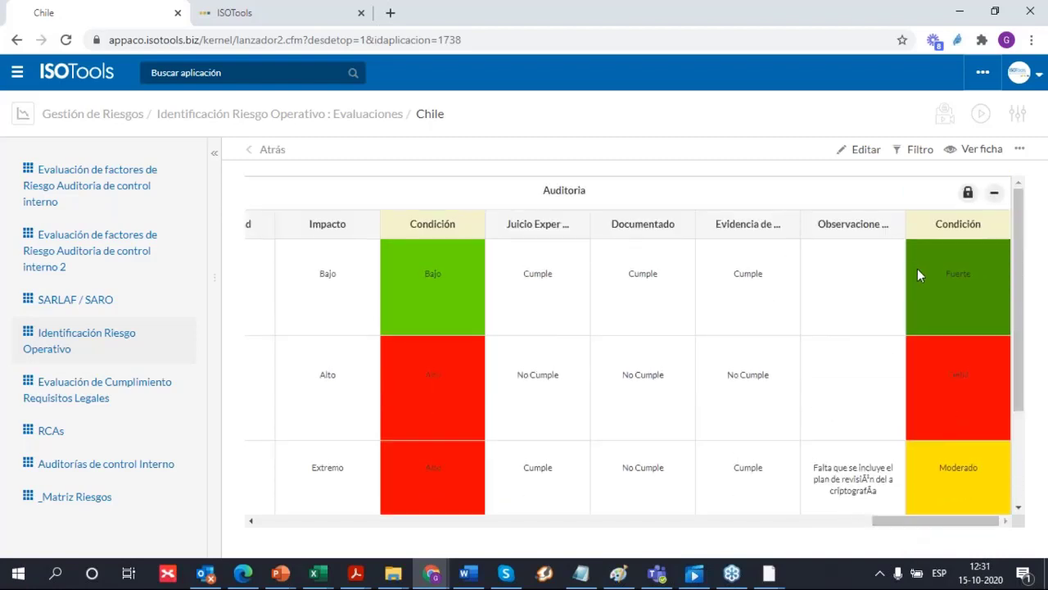
{"action": "scroll", "coordinate": [918, 298], "scroll_direction": "down", "scroll_amount": 3}
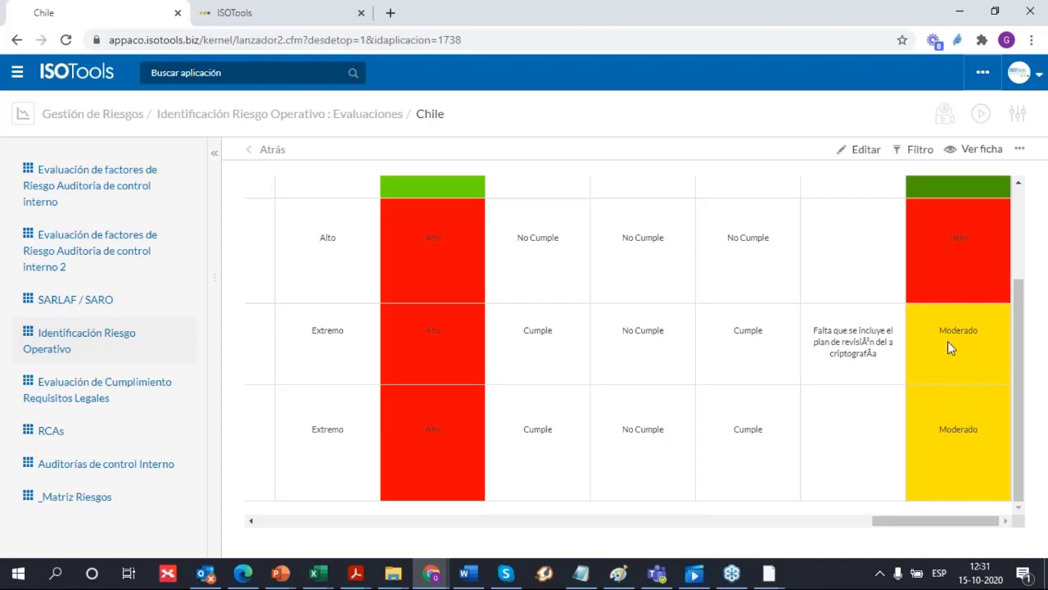
Review the audit observation about the cryptography review plan alongside the control criteria and conditions in the Chile matrix
{"action": "scroll", "coordinate": [928, 400], "scroll_direction": "up", "scroll_amount": 3}
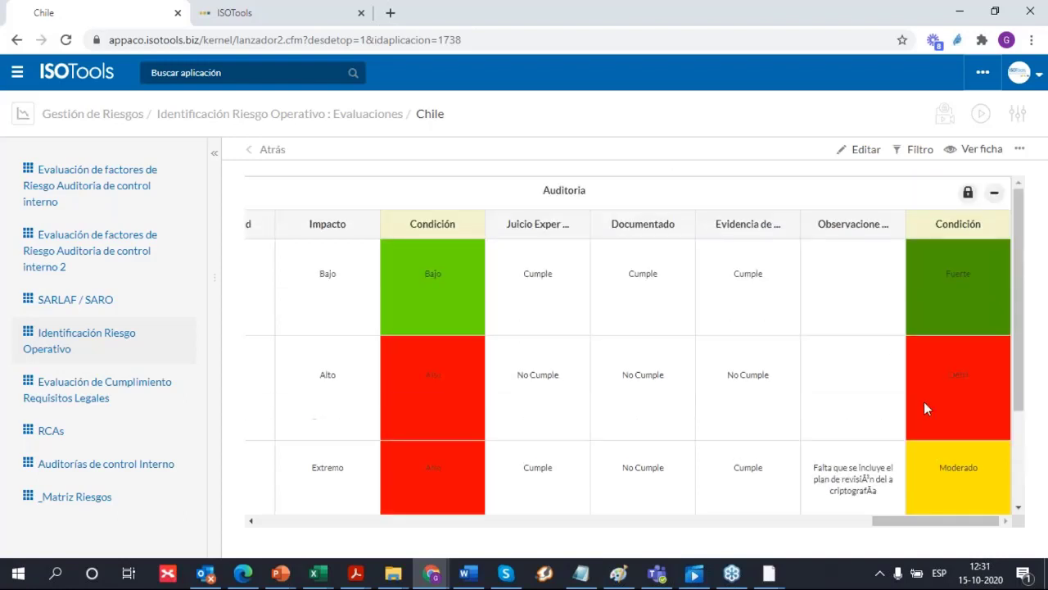
{"action": "scroll", "coordinate": [873, 464], "scroll_direction": "down", "scroll_amount": 1}
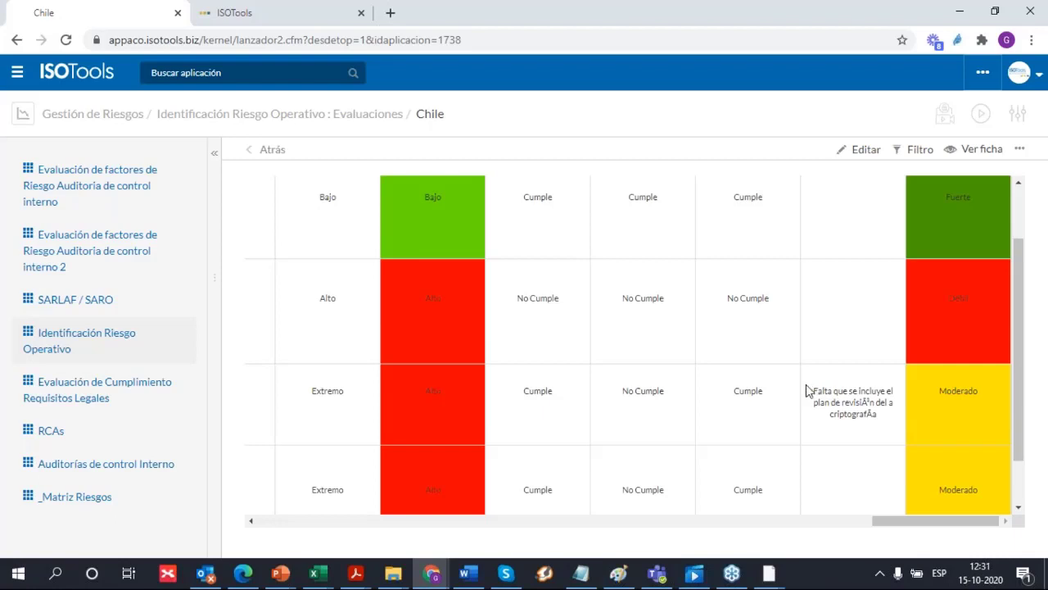
{"action": "left_click_drag", "start_coordinate": [816, 389], "coordinate": [877, 428]}
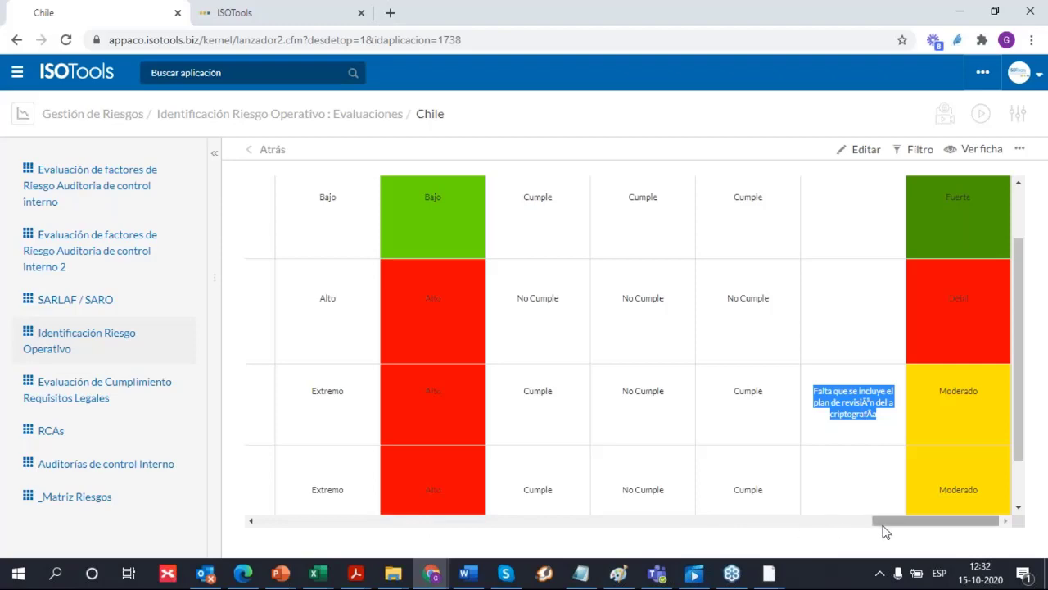
{"action": "left_click_drag", "start_coordinate": [883, 528], "coordinate": [311, 550]}
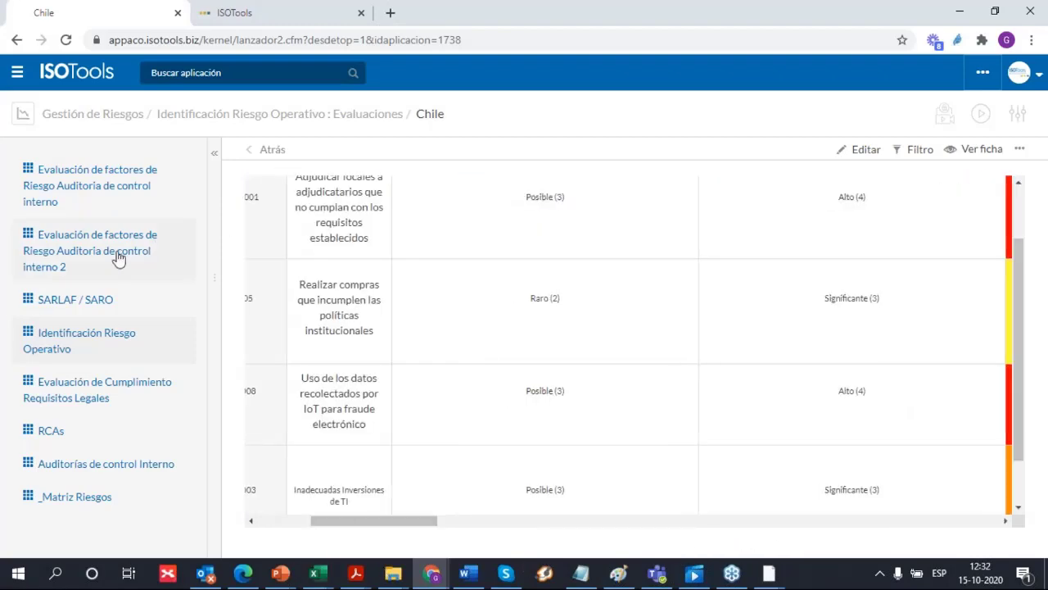
Return to the Identificación Riesgo Operativo evaluations and open the Informes of the Chile matrix
{"action": "left_click", "coordinate": [73, 342]}
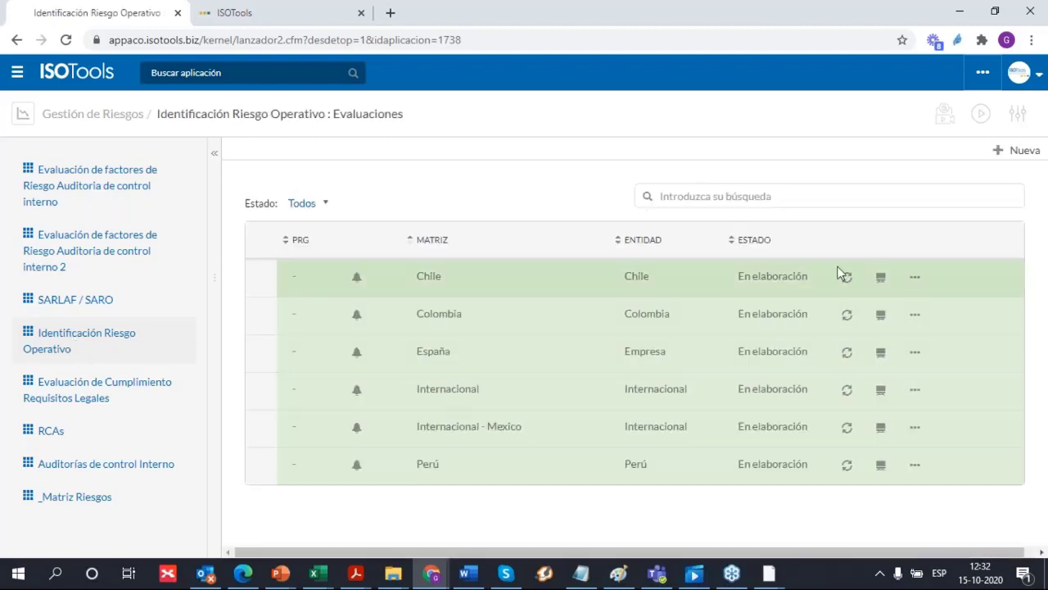
{"action": "left_click", "coordinate": [916, 278]}
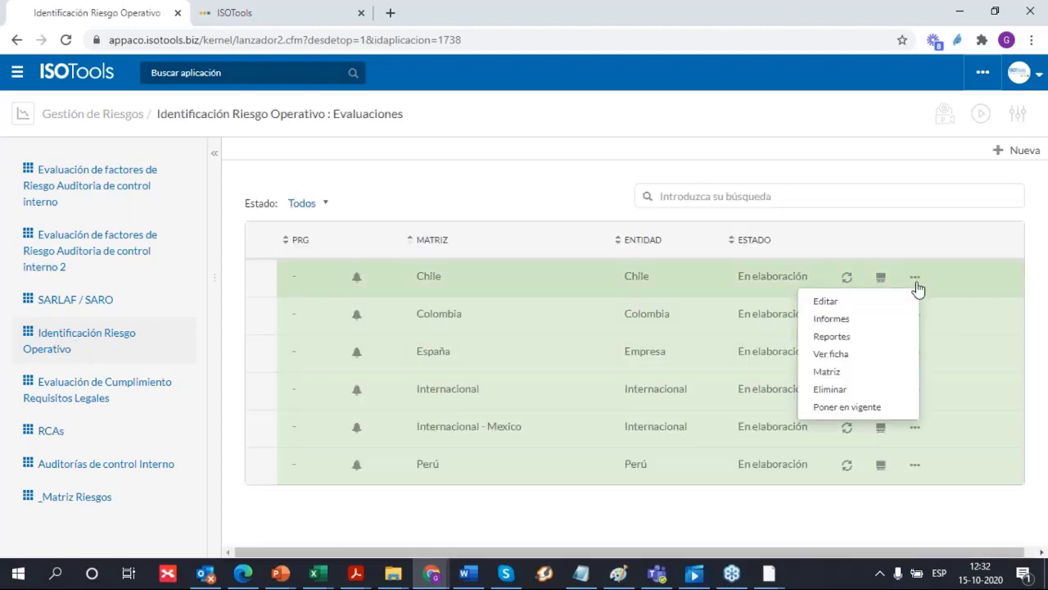
{"action": "left_click", "coordinate": [832, 319]}
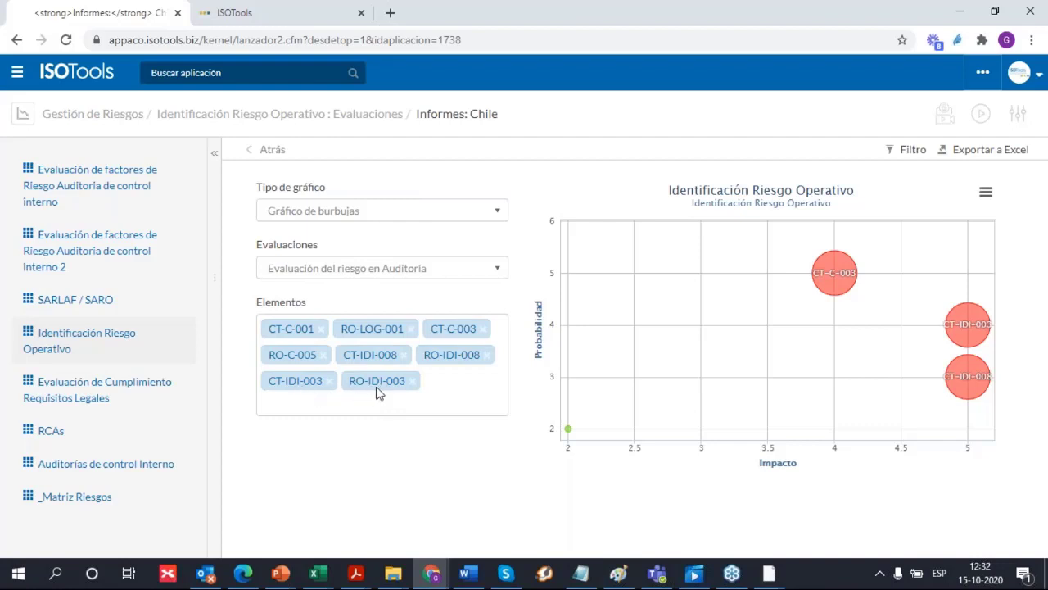
Display the Chile report as a Mapa de calor for the Riesgo Residual evaluation
{"action": "left_click", "coordinate": [397, 209]}
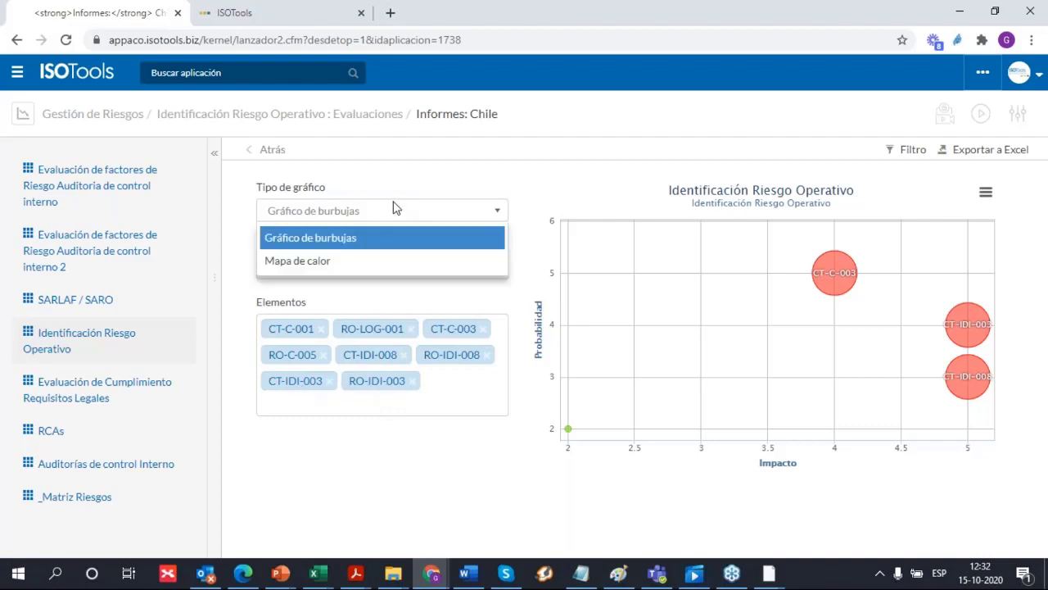
{"action": "left_click", "coordinate": [393, 259]}
{"action": "left_click", "coordinate": [416, 269]}
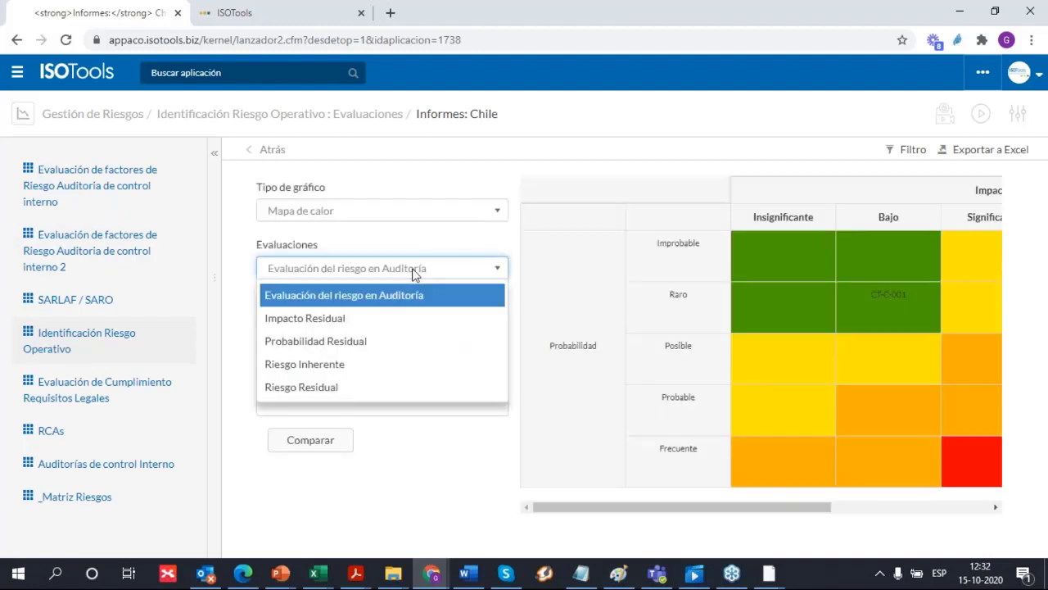
{"action": "left_click", "coordinate": [339, 391]}
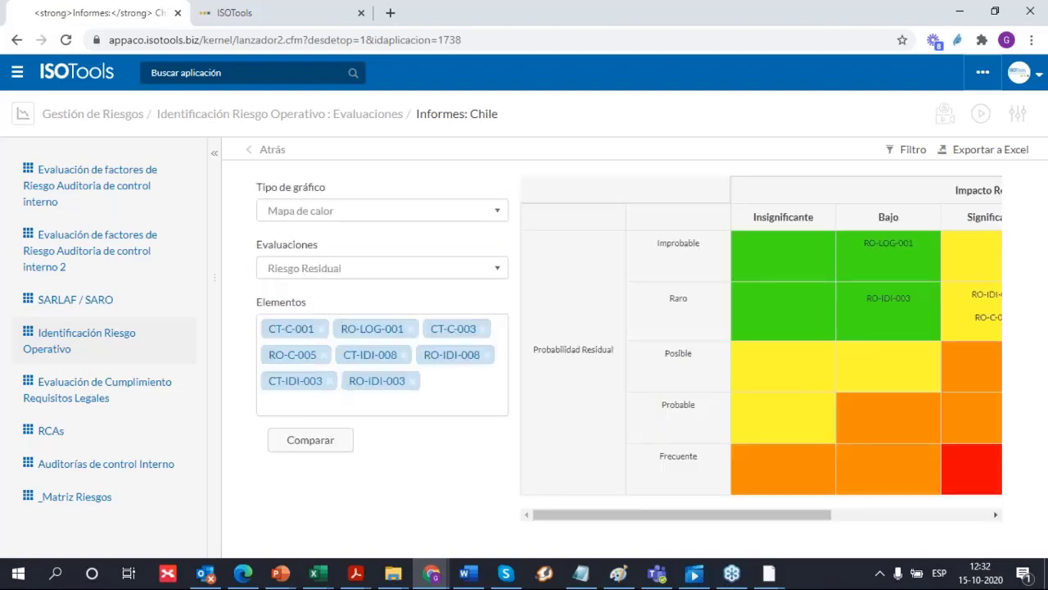
Limit the residual risk heat map to RO-IDI-008 and RO-IDI-003 by removing all other elements, and view their positions
{"action": "left_click", "coordinate": [324, 383]}
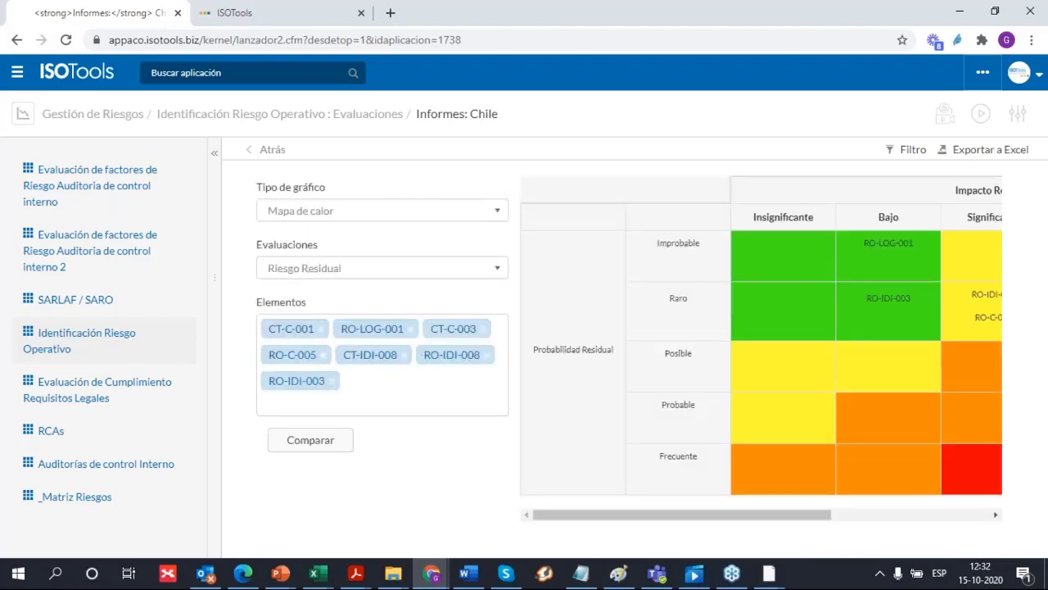
{"action": "left_click", "coordinate": [322, 355]}
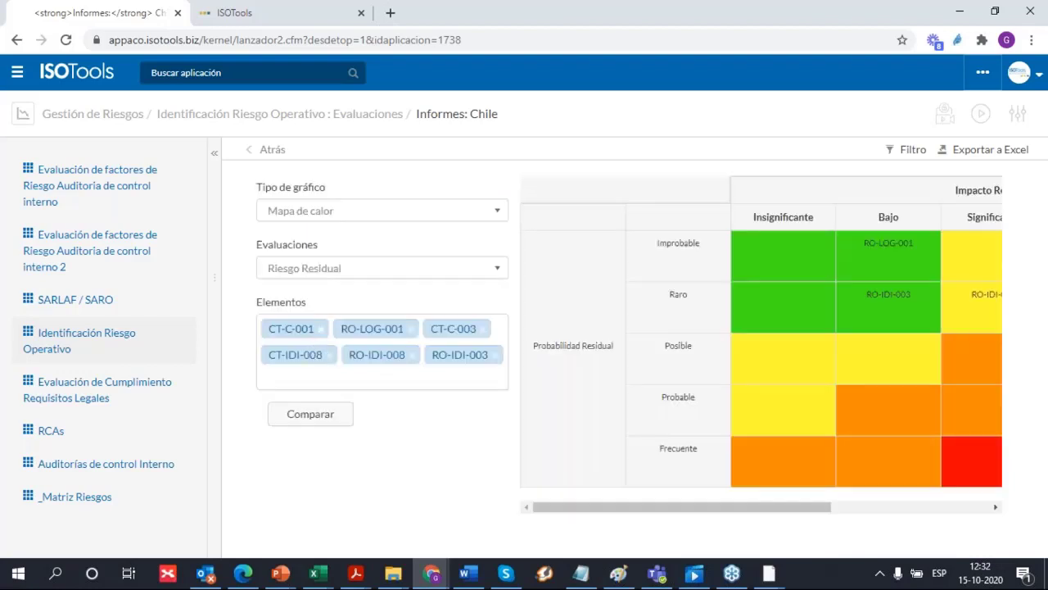
{"action": "left_click", "coordinate": [321, 328]}
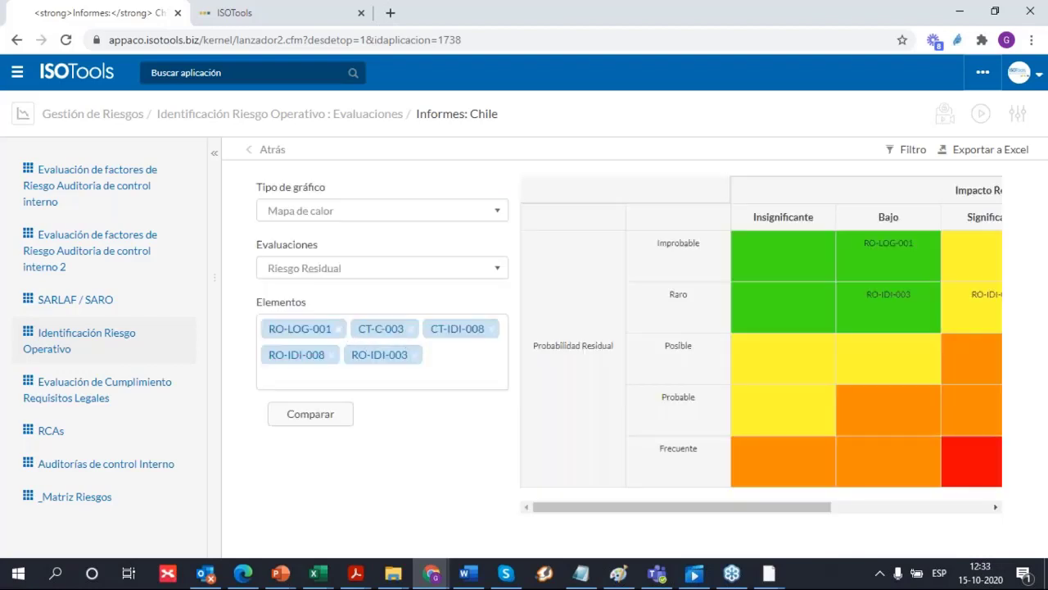
{"action": "left_click", "coordinate": [412, 333]}
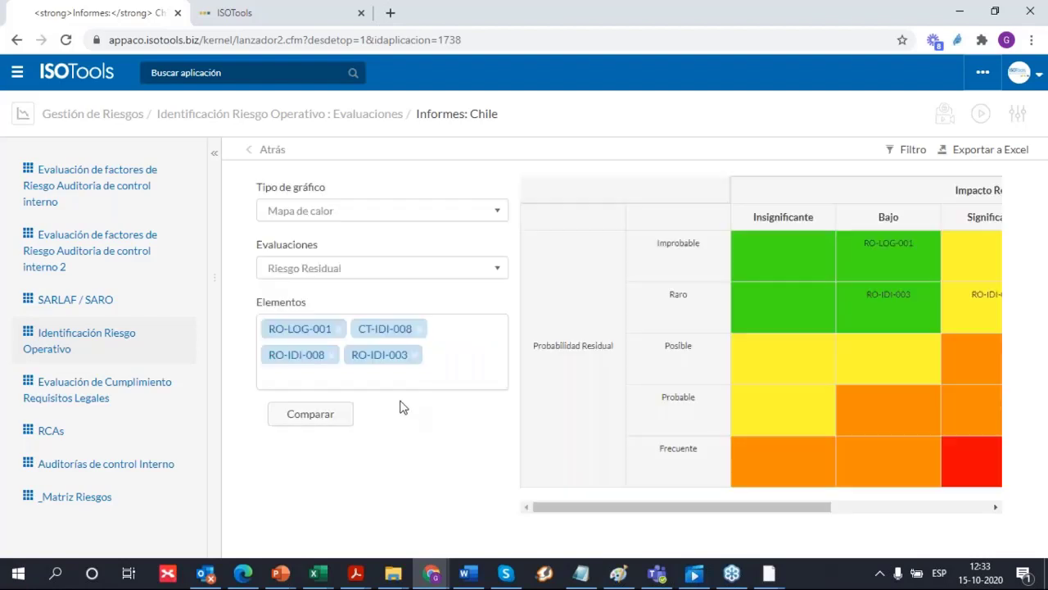
{"action": "left_click", "coordinate": [420, 330]}
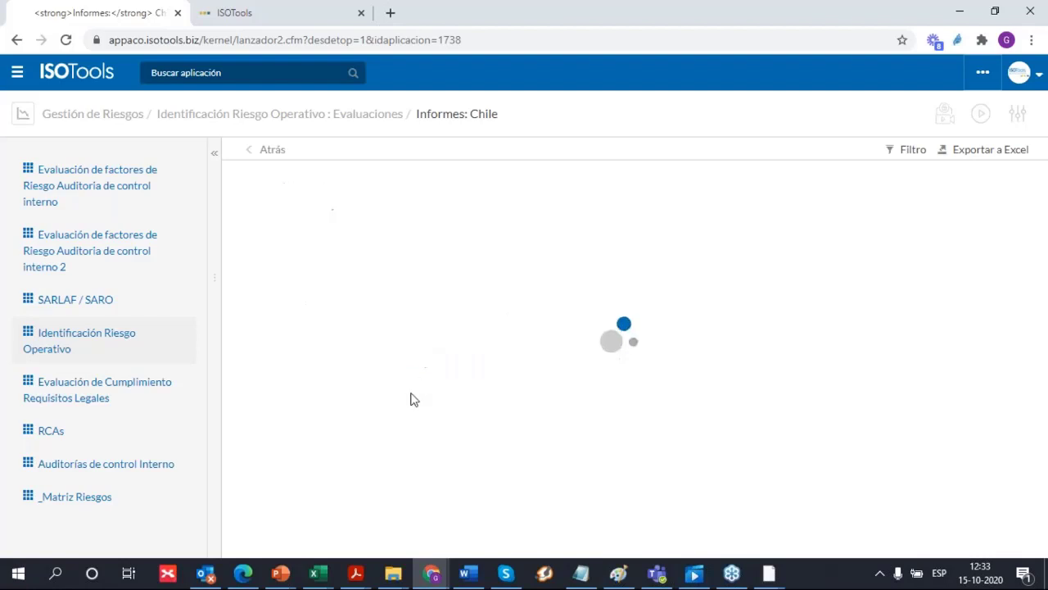
{"action": "left_click_drag", "start_coordinate": [662, 506], "coordinate": [818, 508]}
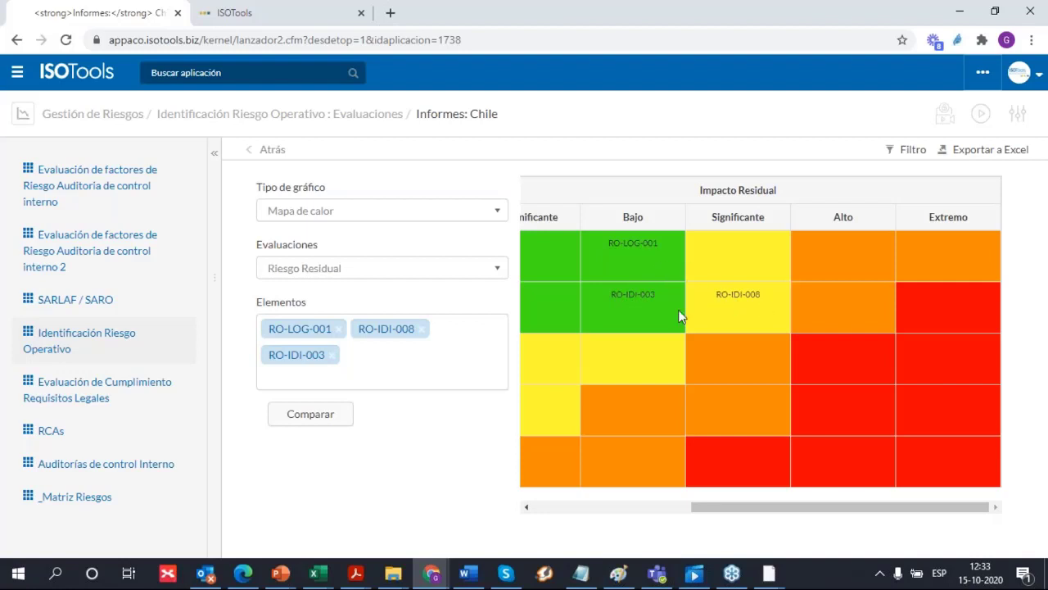
{"action": "left_click", "coordinate": [338, 330]}
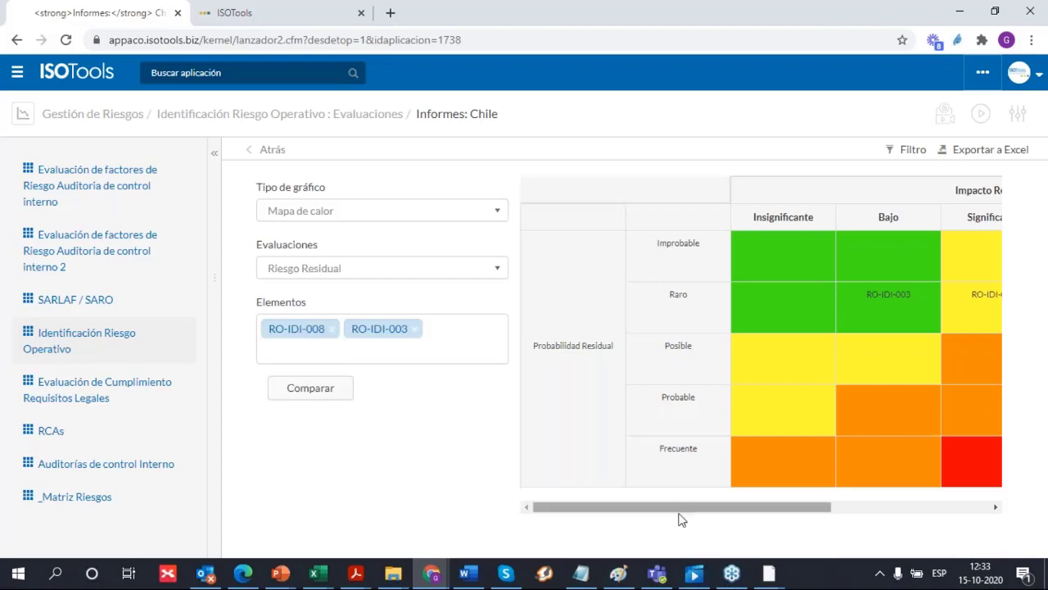
{"action": "left_click_drag", "start_coordinate": [679, 508], "coordinate": [713, 508]}
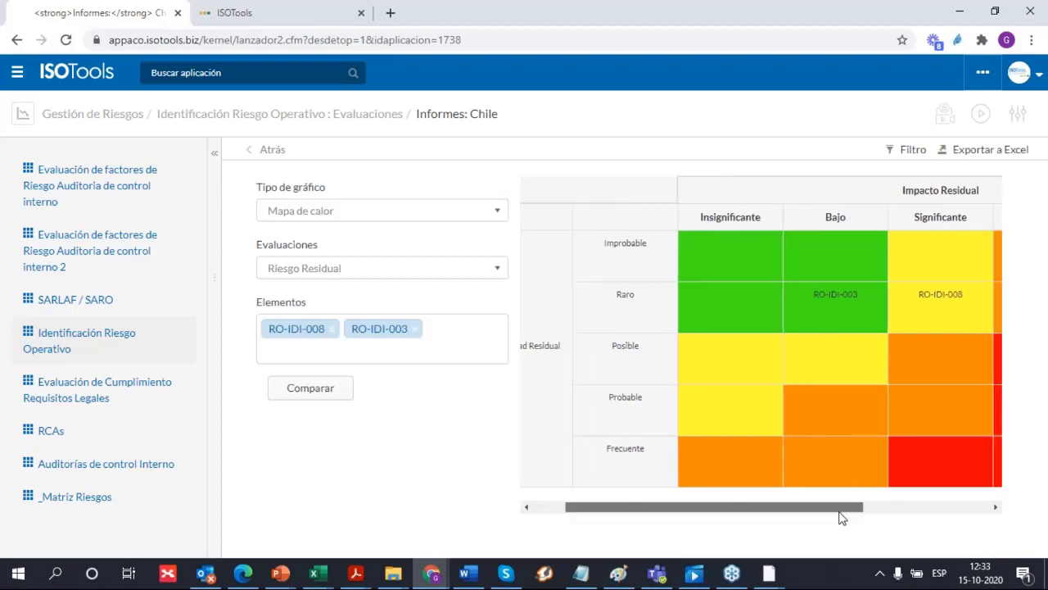
{"action": "left_click_drag", "start_coordinate": [840, 508], "coordinate": [898, 507]}
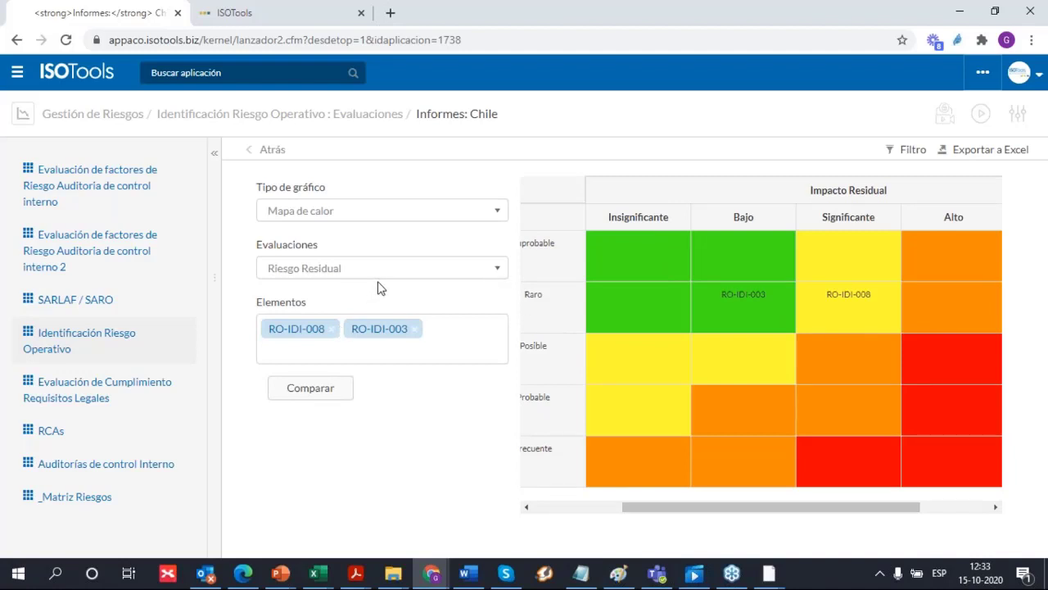
Start a heat map comparison of Riesgo Residual with Riesgo Inherente
{"action": "left_click", "coordinate": [332, 390]}
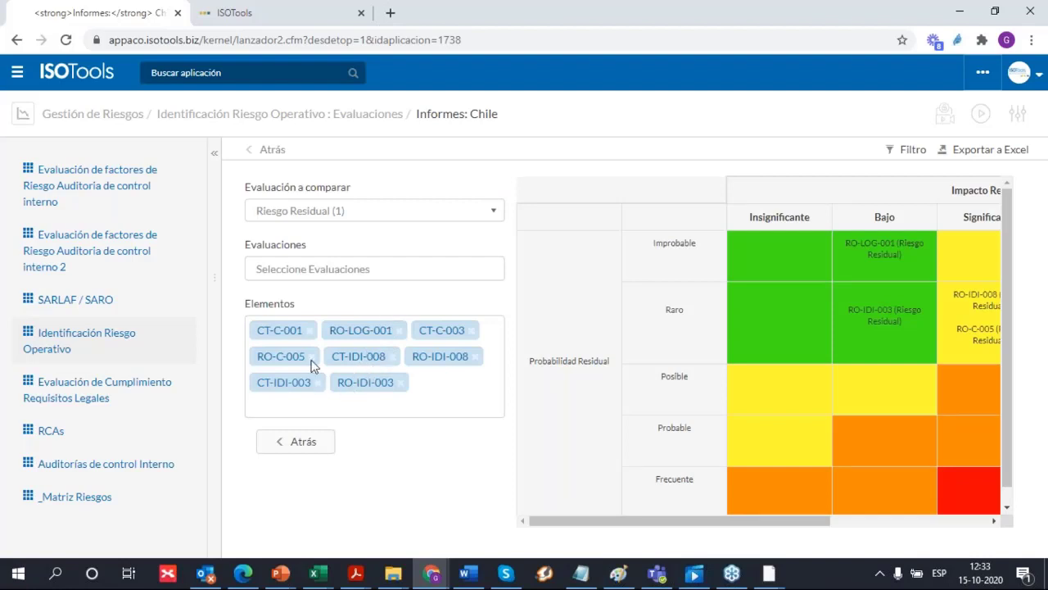
{"action": "left_click", "coordinate": [304, 275]}
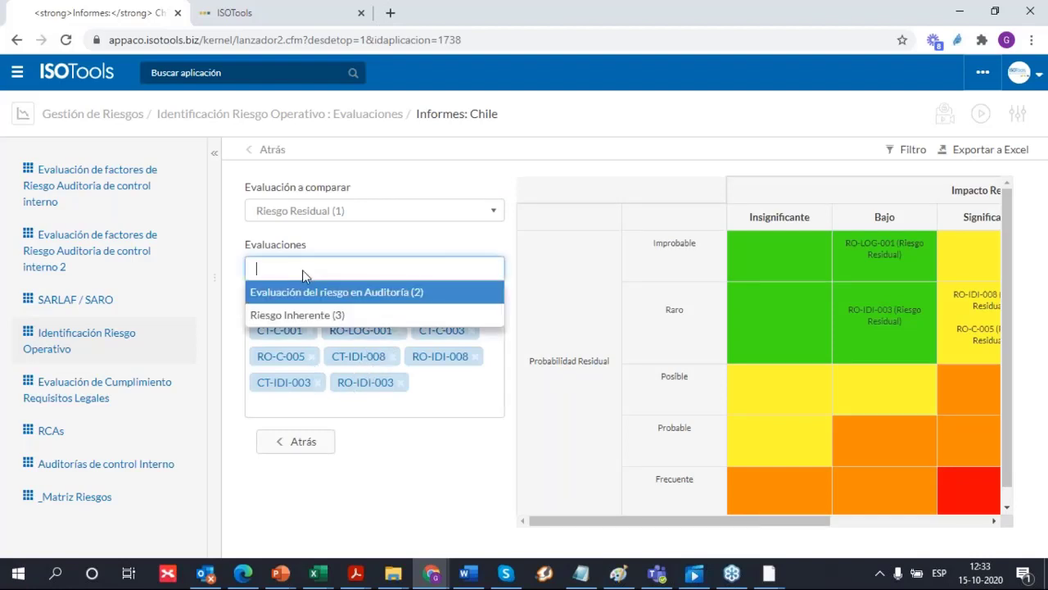
{"action": "left_click", "coordinate": [303, 317]}
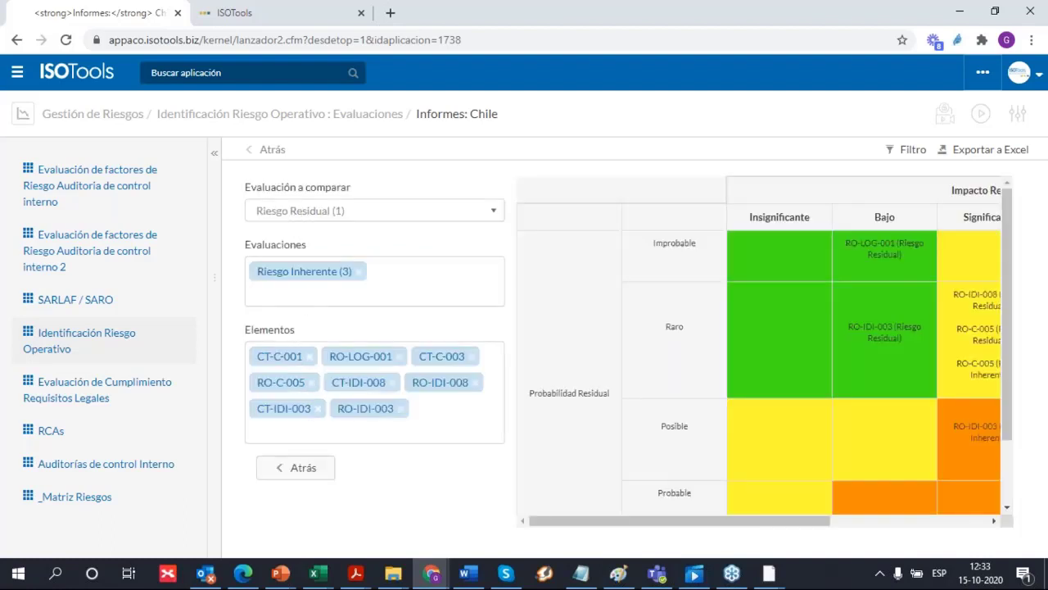
Keep only RO-IDI-008 and RO-IDI-003 in the comparison's elements and view their inherent and residual positions
{"action": "left_click", "coordinate": [310, 358]}
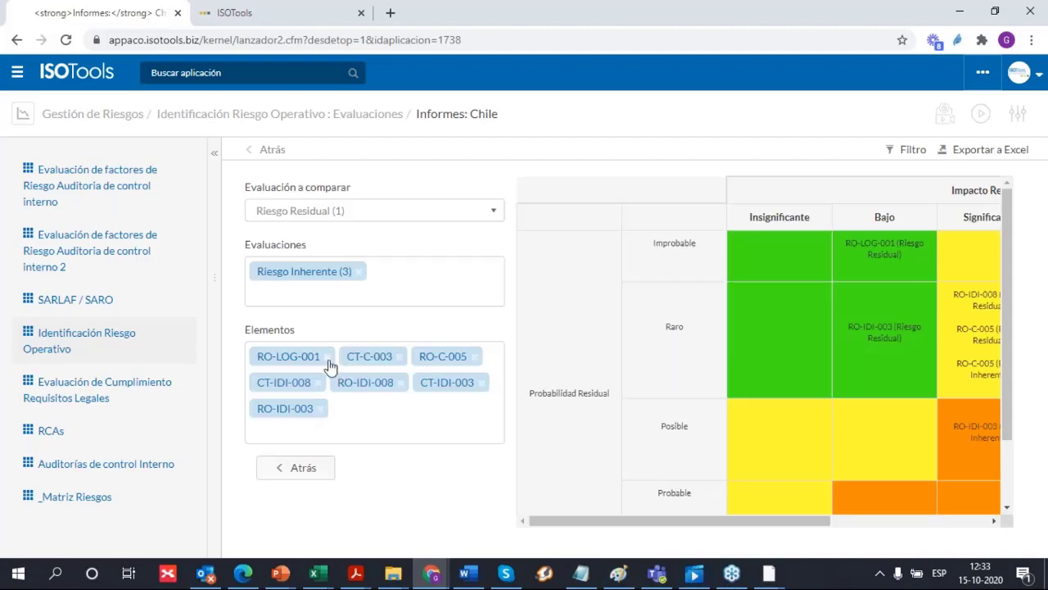
{"action": "left_click", "coordinate": [328, 358]}
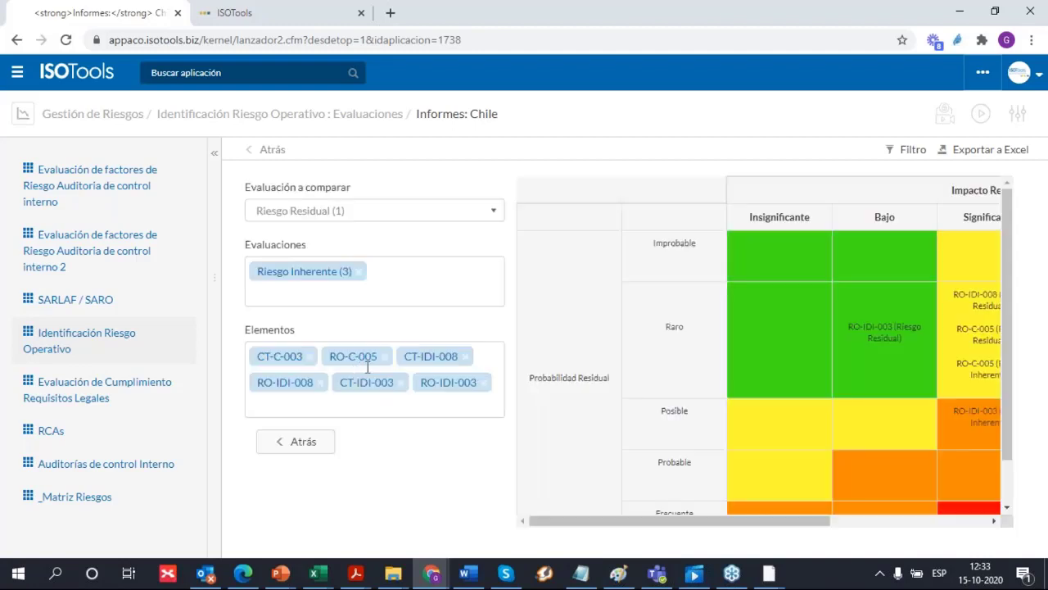
{"action": "left_click", "coordinate": [310, 358]}
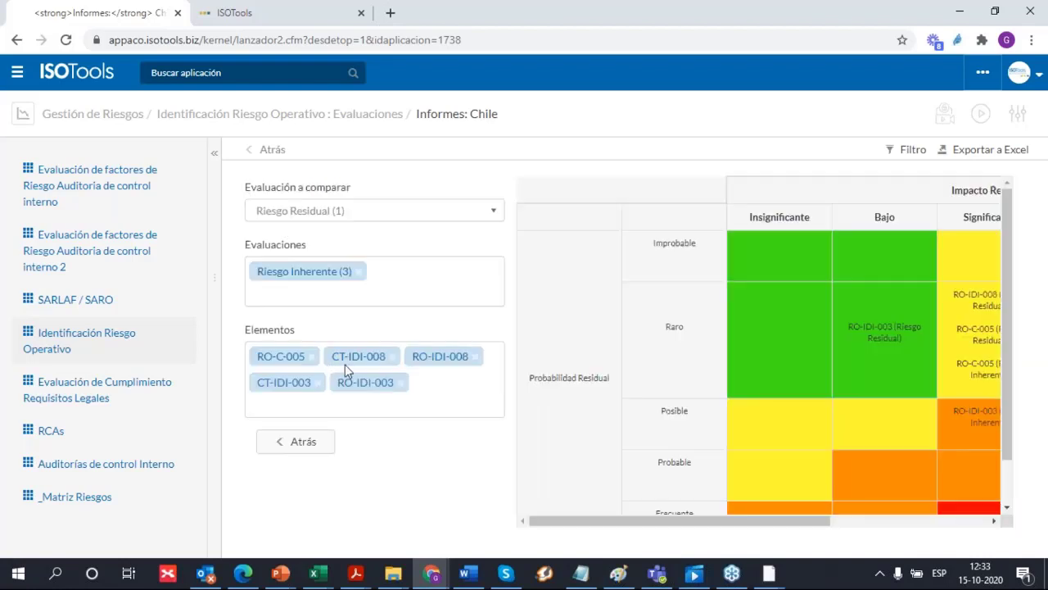
{"action": "left_click", "coordinate": [311, 358]}
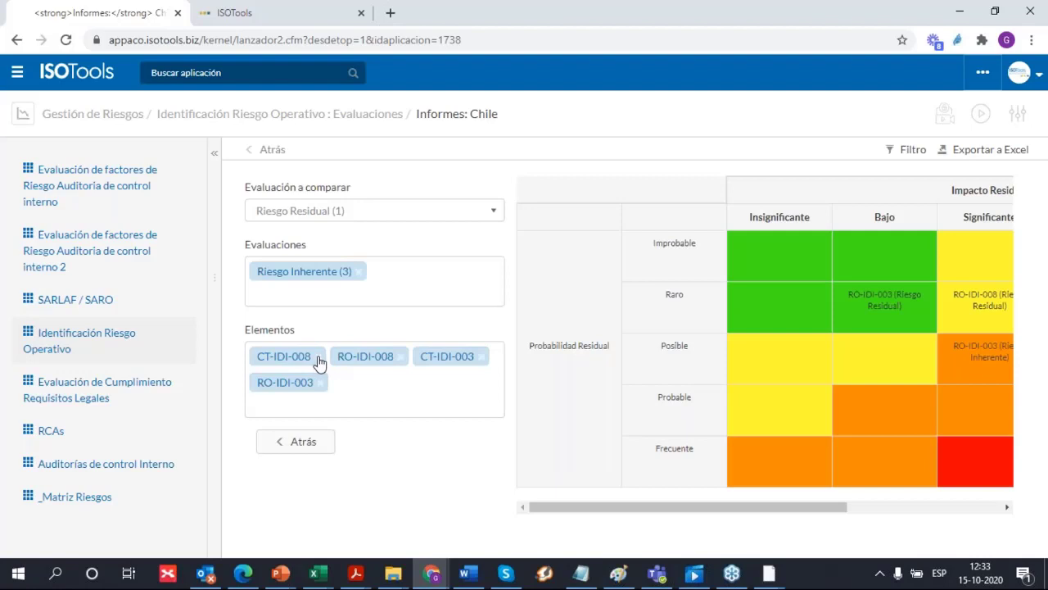
{"action": "left_click", "coordinate": [318, 359]}
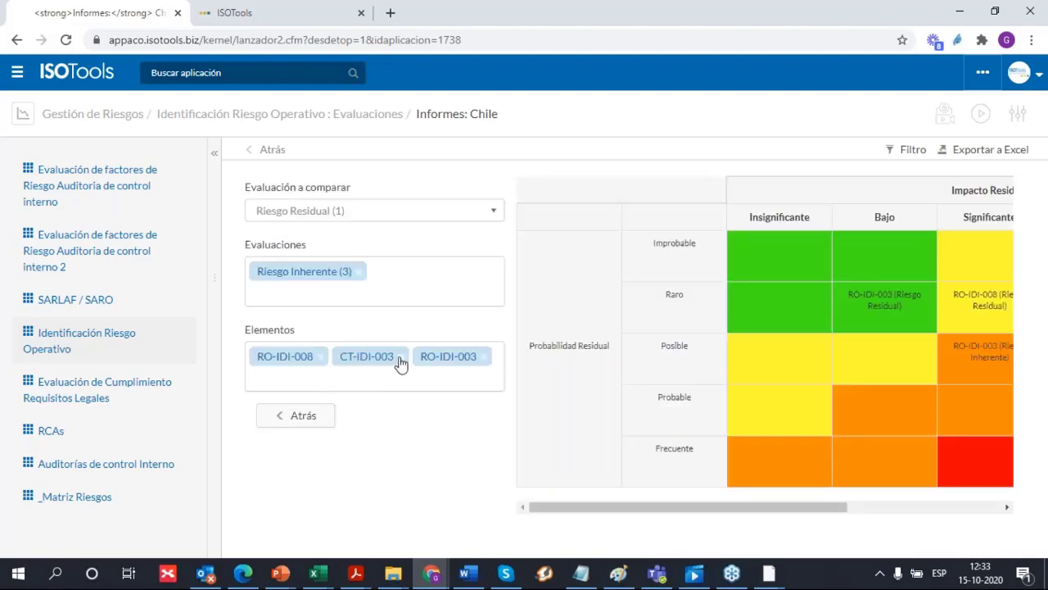
{"action": "left_click", "coordinate": [400, 364]}
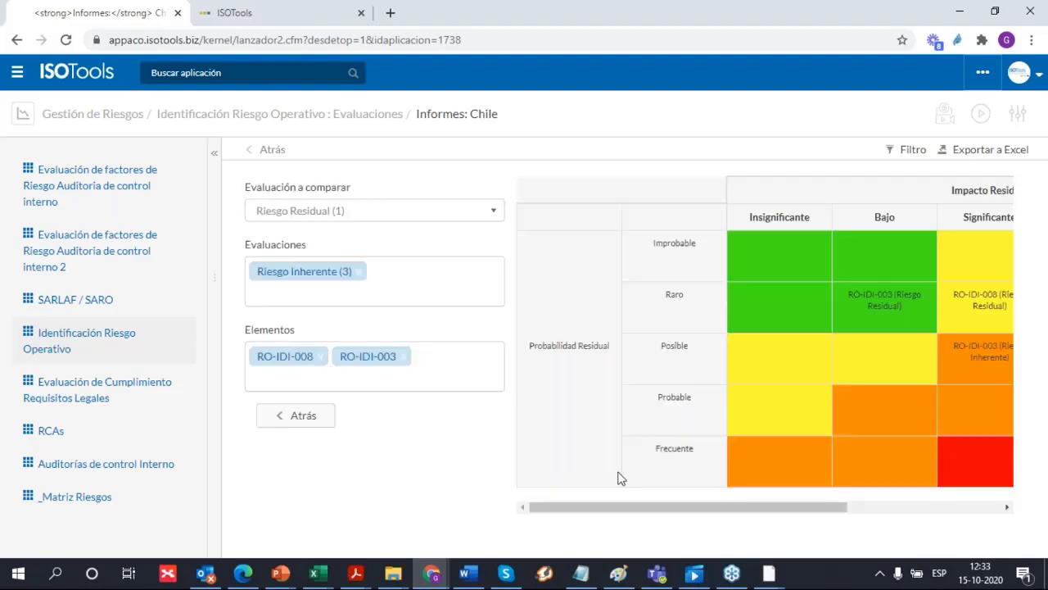
{"action": "left_click_drag", "start_coordinate": [648, 504], "coordinate": [815, 532]}
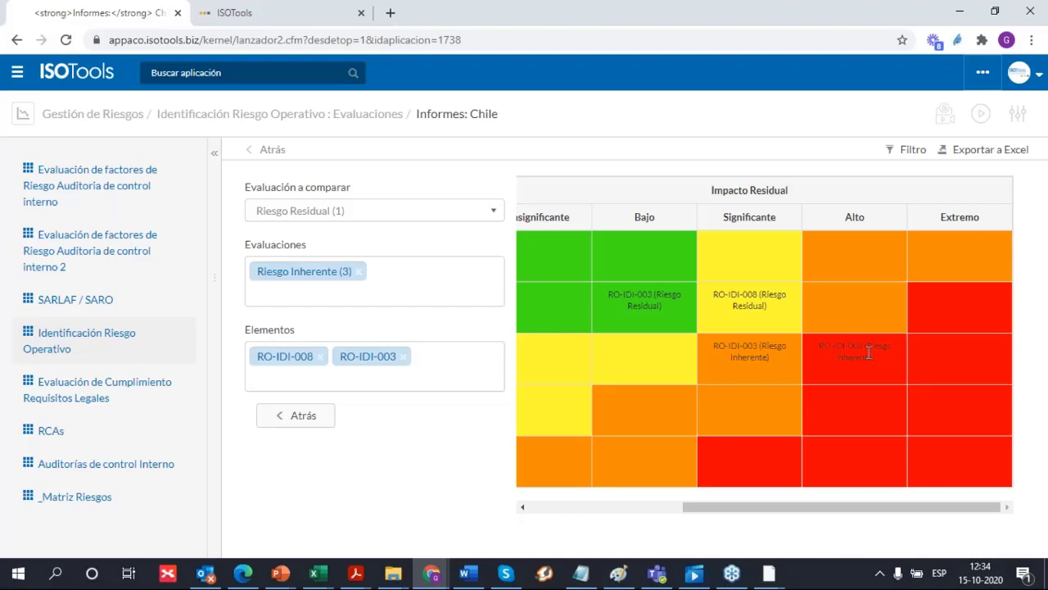
Add Evaluación del riesgo en Auditoría to the heat map comparison and keep only elements RO-IDI-008 and RO-IDI-003 to view their positions
{"action": "left_click", "coordinate": [399, 296]}
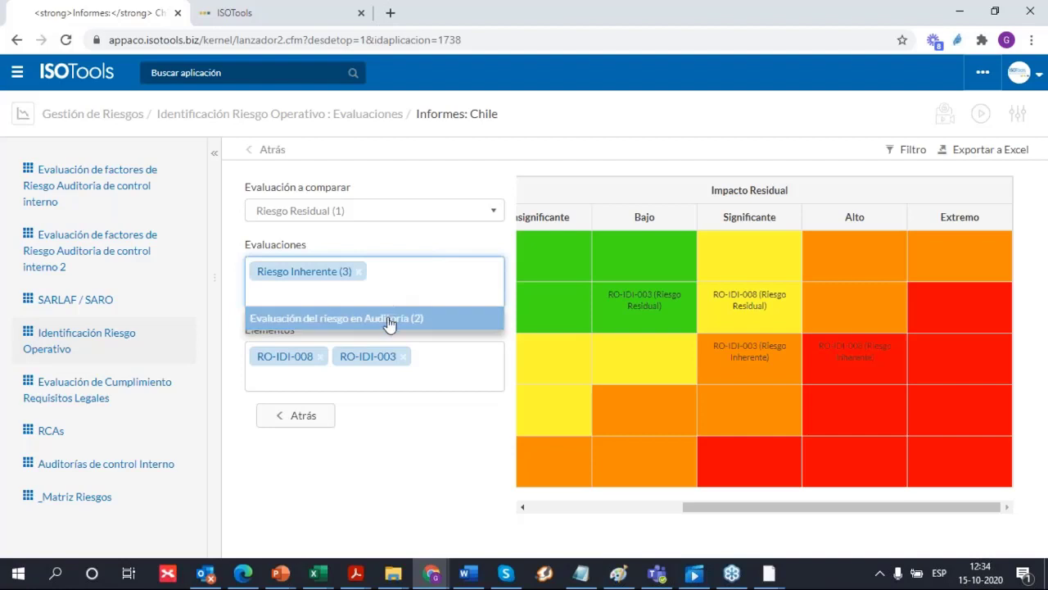
{"action": "left_click", "coordinate": [389, 319]}
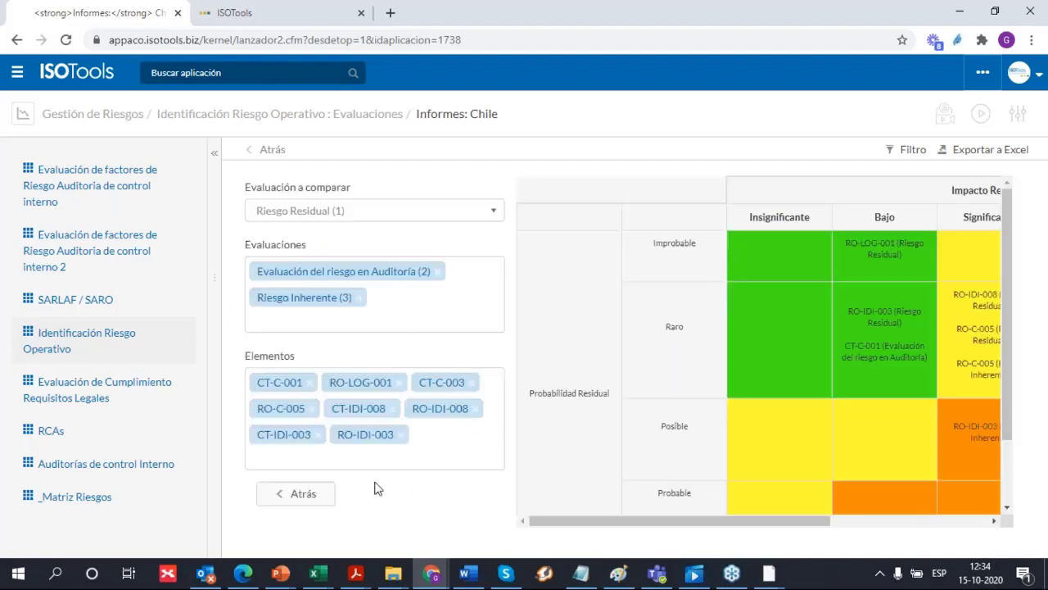
{"action": "left_click", "coordinate": [309, 383]}
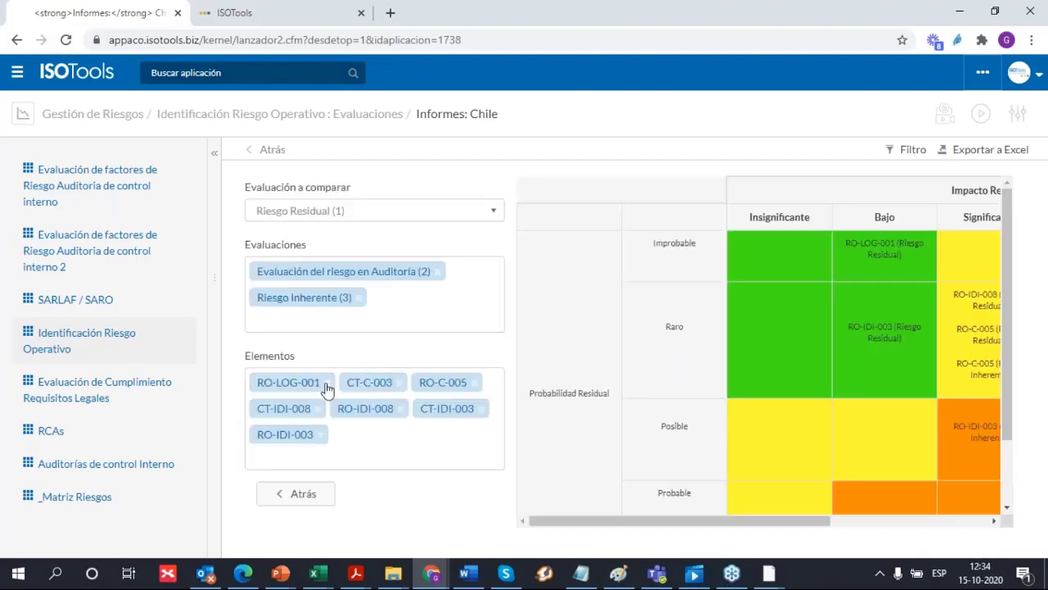
{"action": "left_click", "coordinate": [325, 383]}
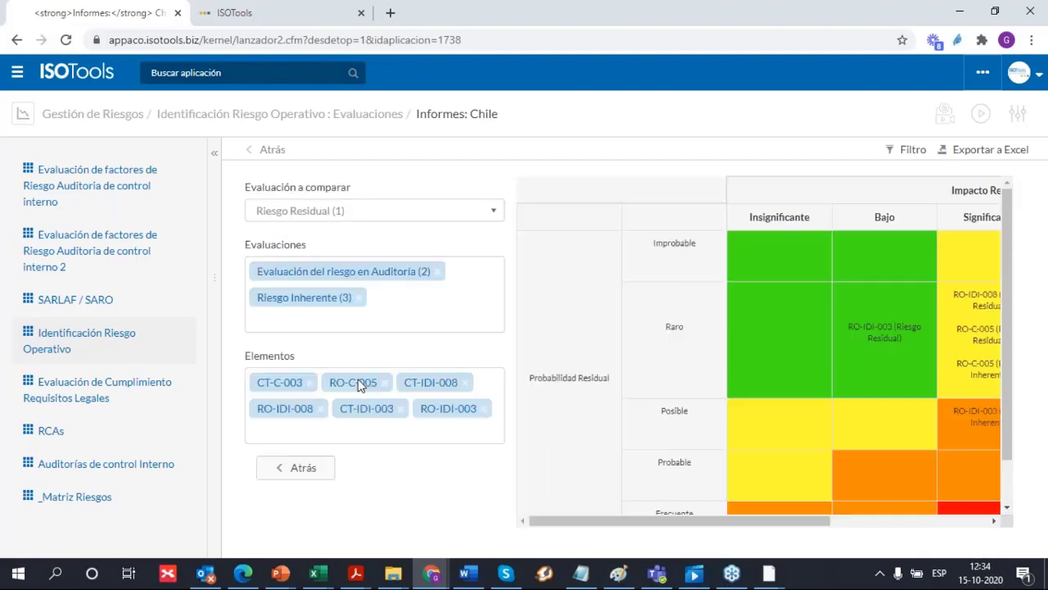
{"action": "left_click", "coordinate": [310, 383]}
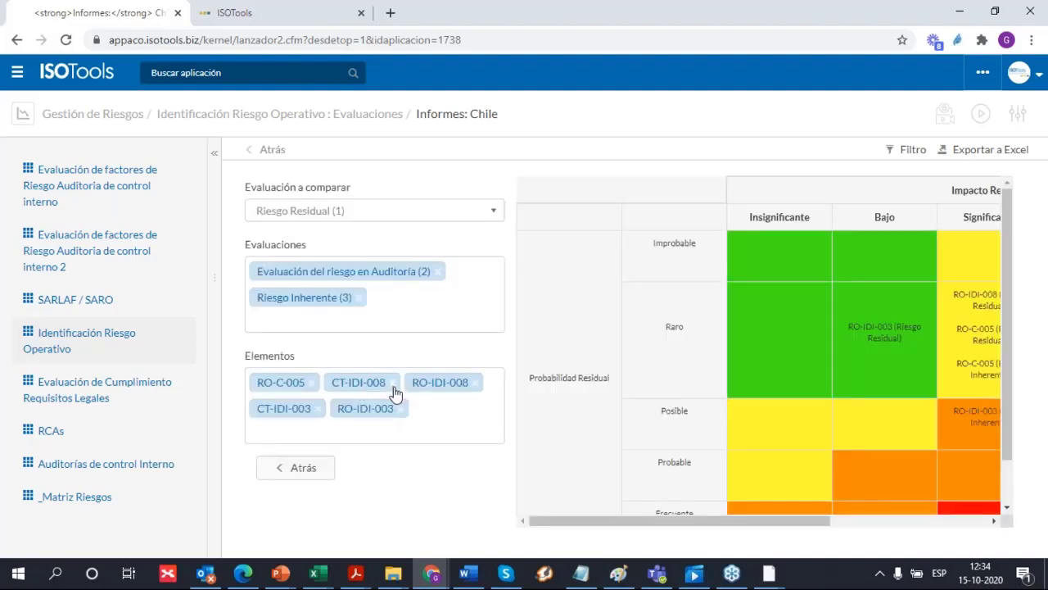
{"action": "left_click", "coordinate": [392, 384]}
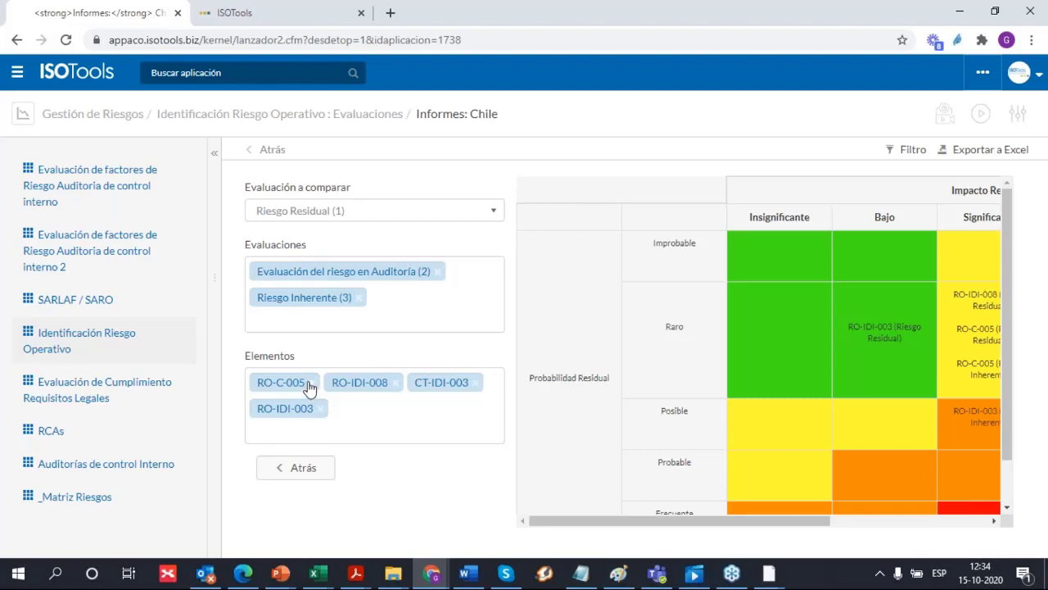
{"action": "left_click", "coordinate": [315, 384]}
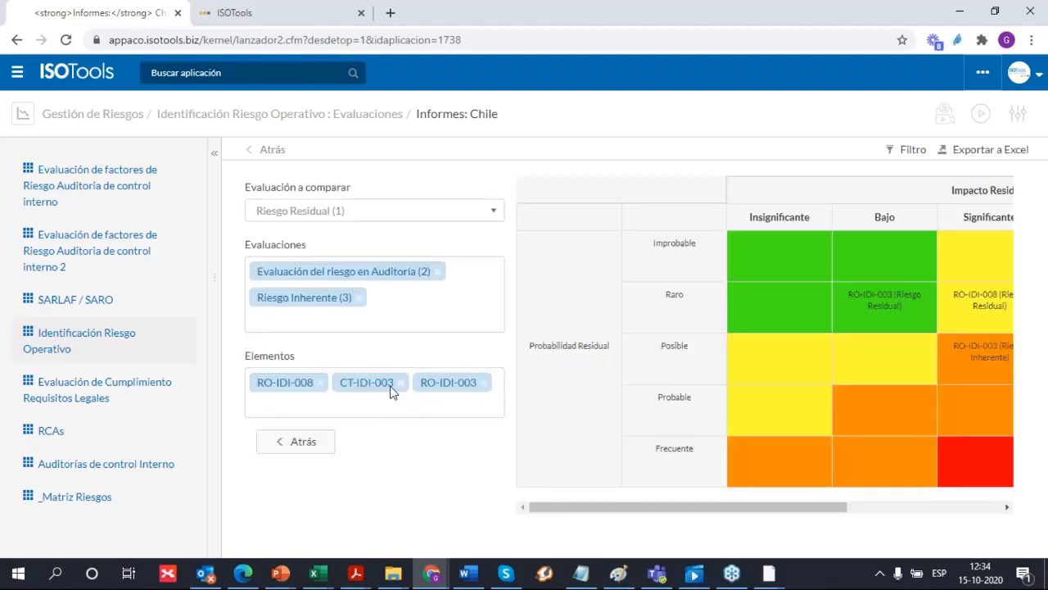
{"action": "left_click", "coordinate": [399, 384]}
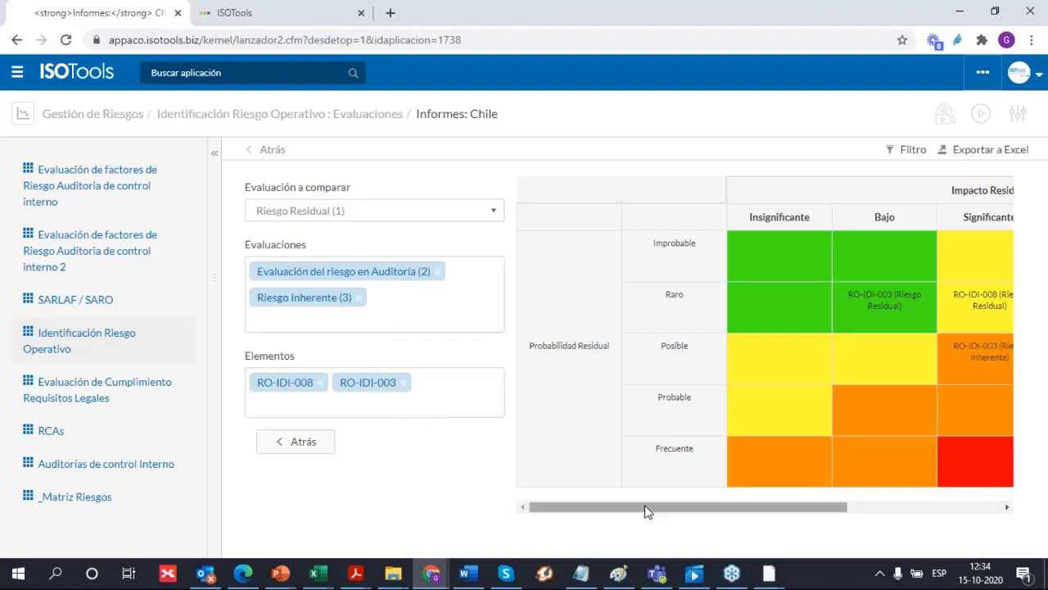
{"action": "left_click_drag", "start_coordinate": [646, 508], "coordinate": [788, 405]}
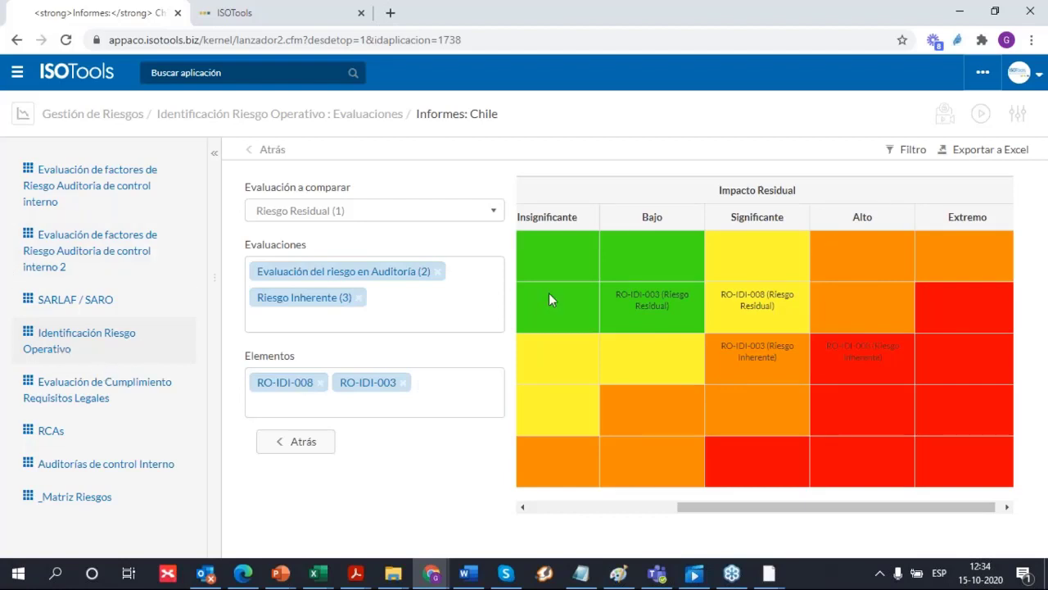
Return to the Identificación Riesgo Operativo evaluations and open the Panel de gestión for Chile, viewing its process risk matrix
{"action": "left_click", "coordinate": [110, 342]}
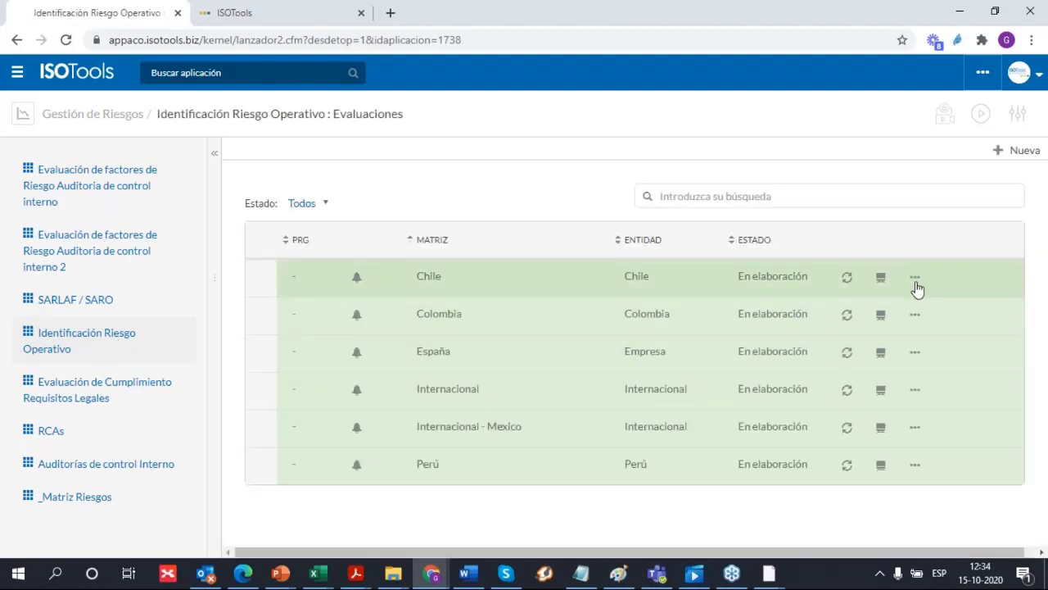
{"action": "left_click", "coordinate": [914, 277]}
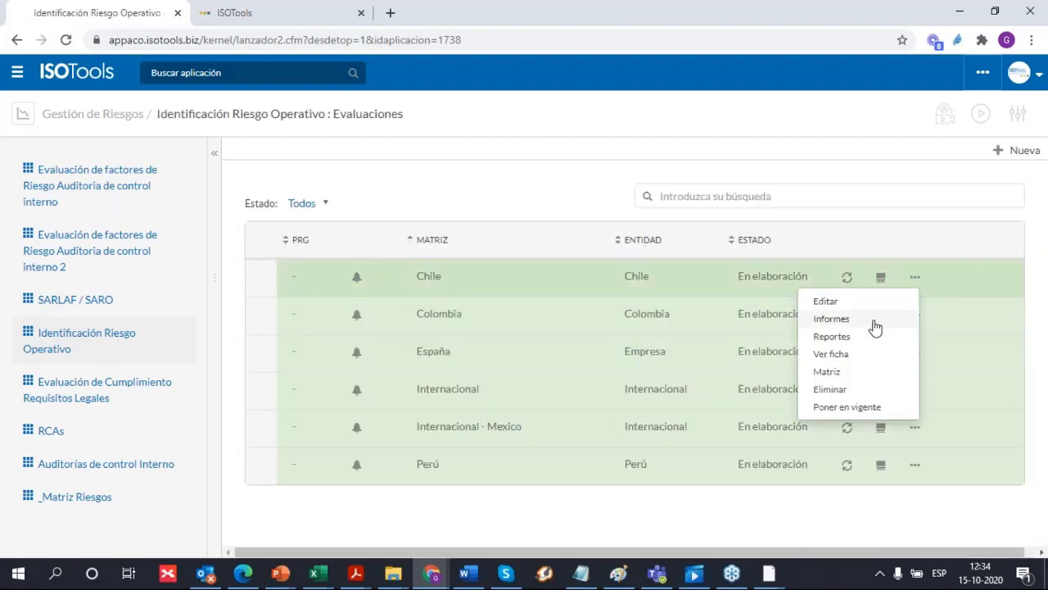
{"action": "left_click", "coordinate": [880, 279]}
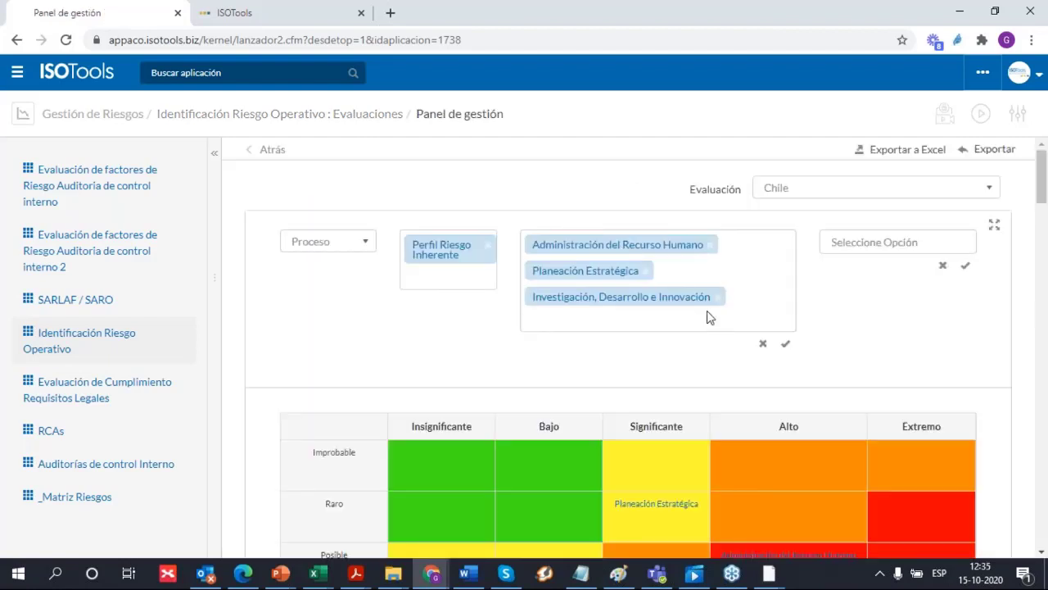
{"action": "scroll", "coordinate": [711, 316], "scroll_direction": "down", "scroll_amount": 3}
{"action": "scroll", "coordinate": [748, 317], "scroll_direction": "up", "scroll_amount": 3}
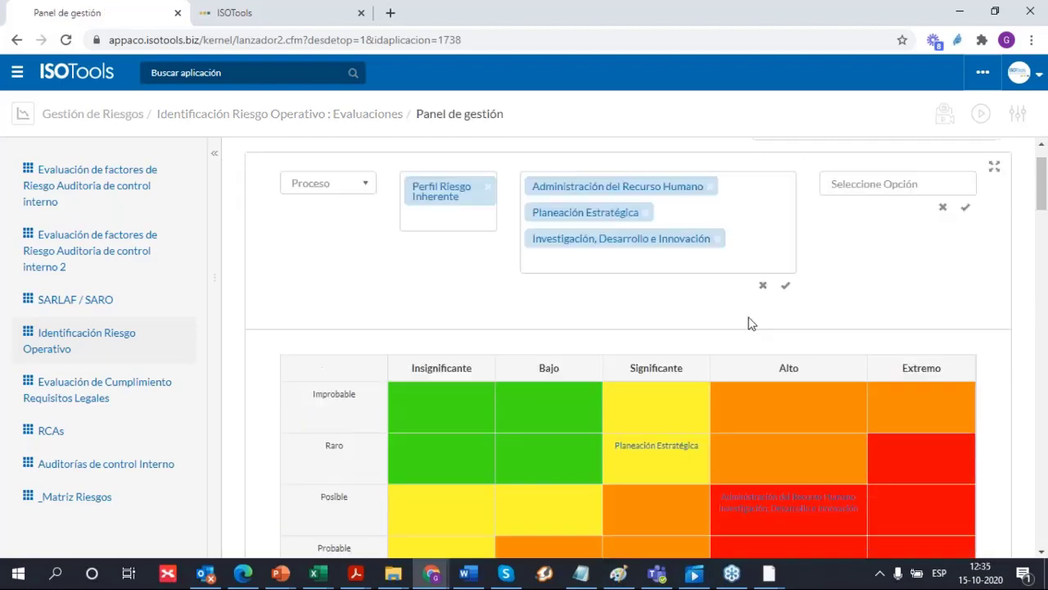
{"action": "scroll", "coordinate": [749, 317], "scroll_direction": "down", "scroll_amount": 2}
{"action": "scroll", "coordinate": [749, 316], "scroll_direction": "up", "scroll_amount": 2}
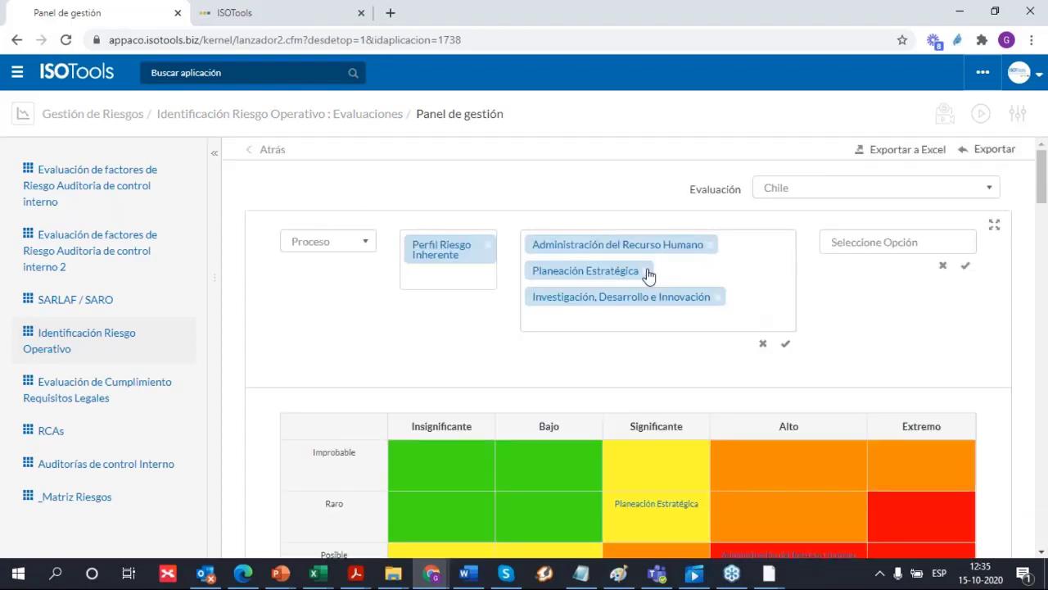
Limit the Perfil Riesgo Inherente matrix to the Investigación, Desarrollo e Innovación process and view its position and risks
{"action": "left_click", "coordinate": [644, 270]}
{"action": "left_click", "coordinate": [711, 246]}
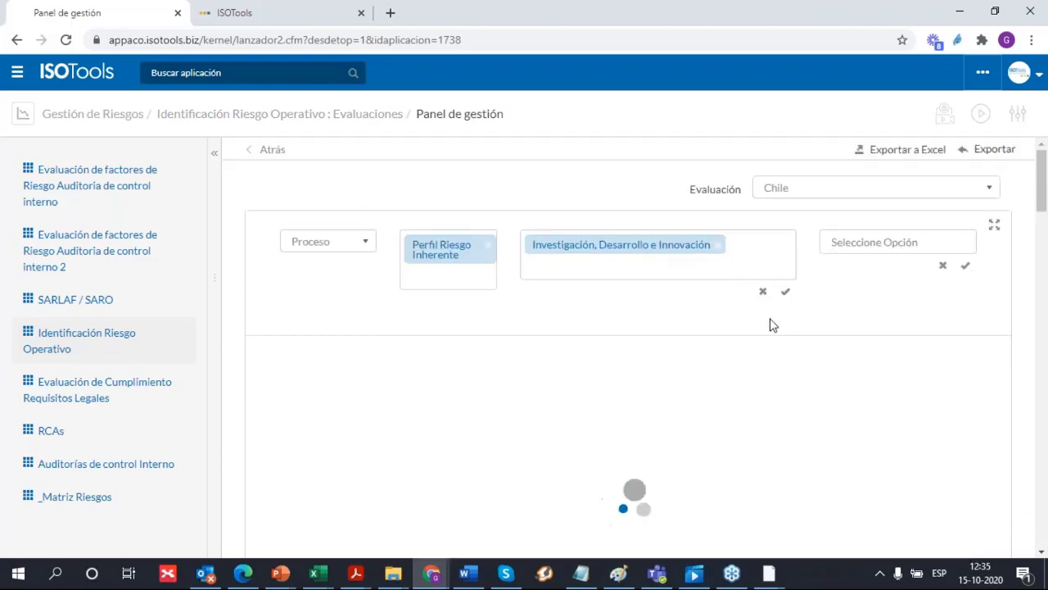
{"action": "scroll", "coordinate": [771, 323], "scroll_direction": "down", "scroll_amount": 2}
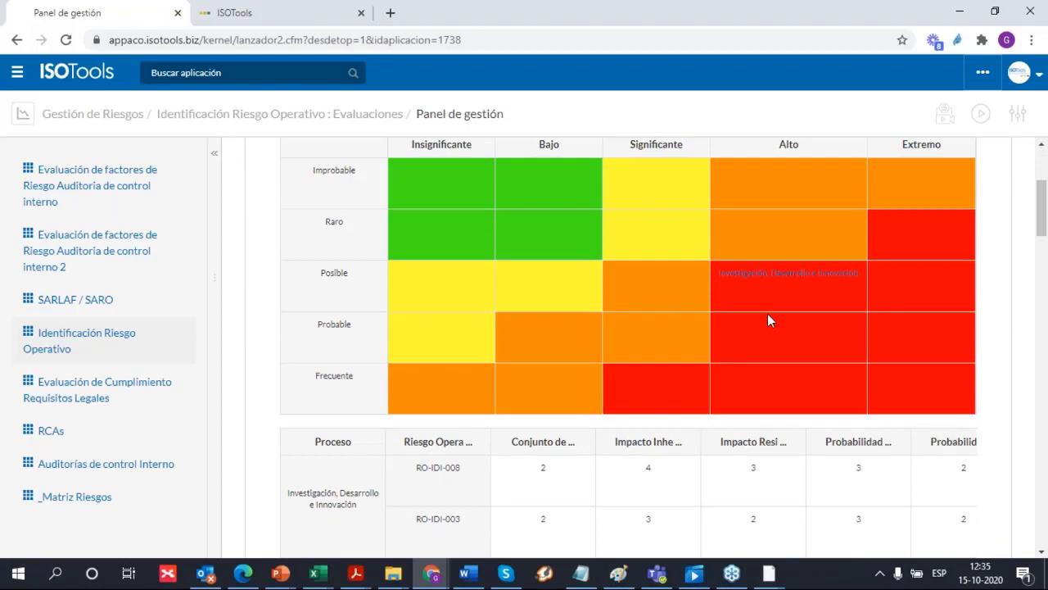
{"action": "scroll", "coordinate": [767, 318], "scroll_direction": "down", "scroll_amount": 3}
Add Internacional, Colombia, España and Internacional - Mexico to the Conjunto de Controles chart's comparison alongside Perú
{"action": "scroll", "coordinate": [768, 319], "scroll_direction": "down", "scroll_amount": 8}
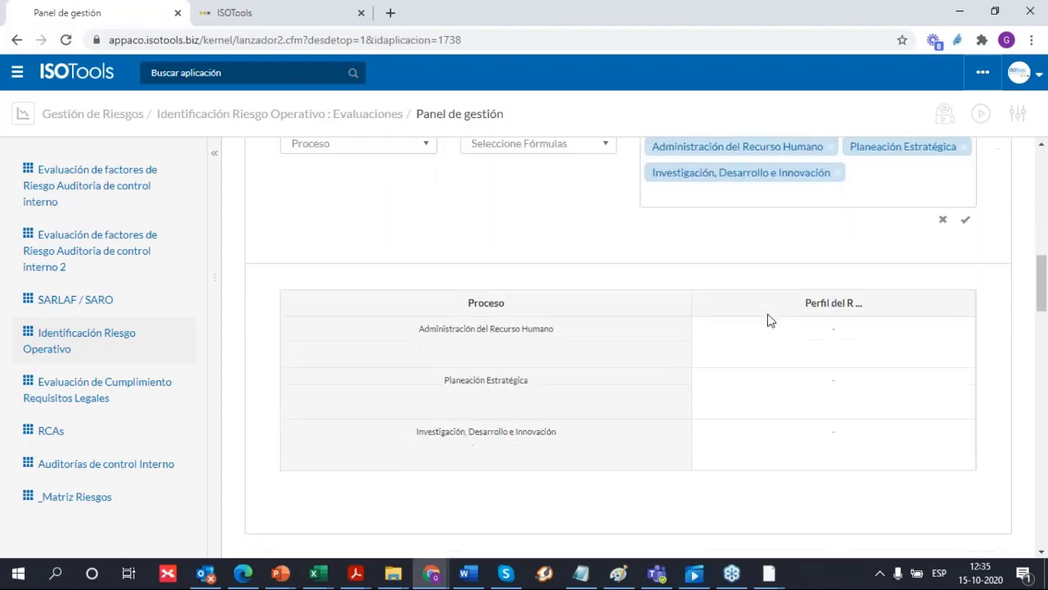
{"action": "left_click", "coordinate": [389, 274]}
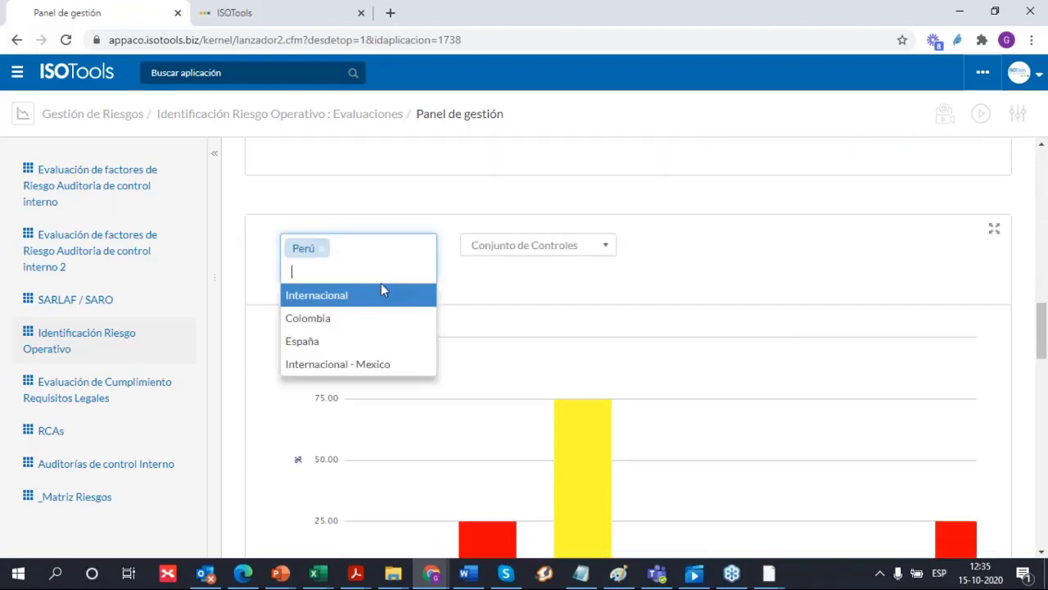
{"action": "left_click", "coordinate": [361, 300]}
{"action": "left_click", "coordinate": [362, 280]}
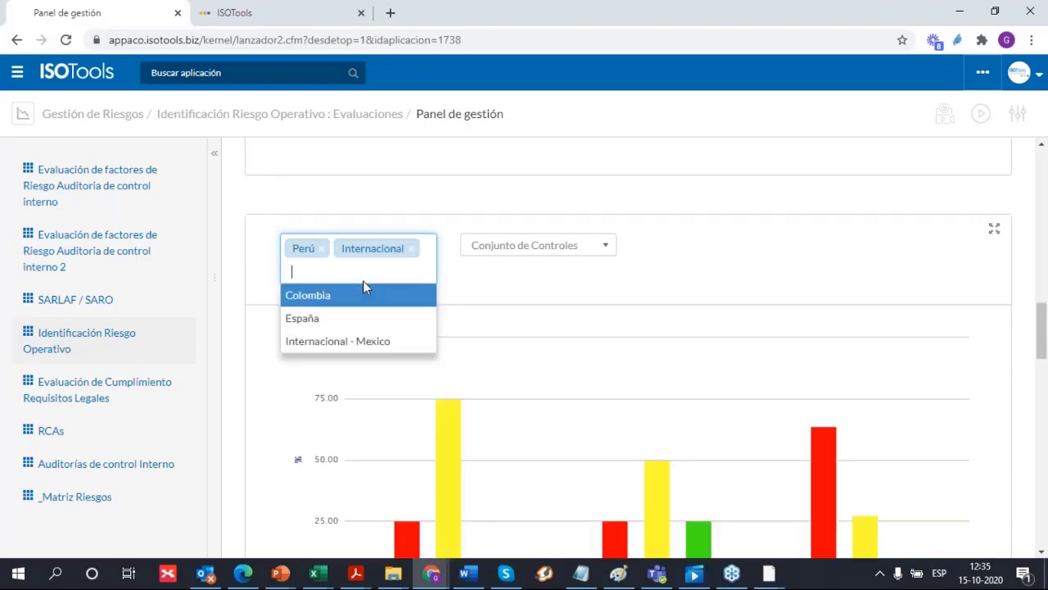
{"action": "left_click", "coordinate": [362, 298]}
{"action": "left_click", "coordinate": [361, 302]}
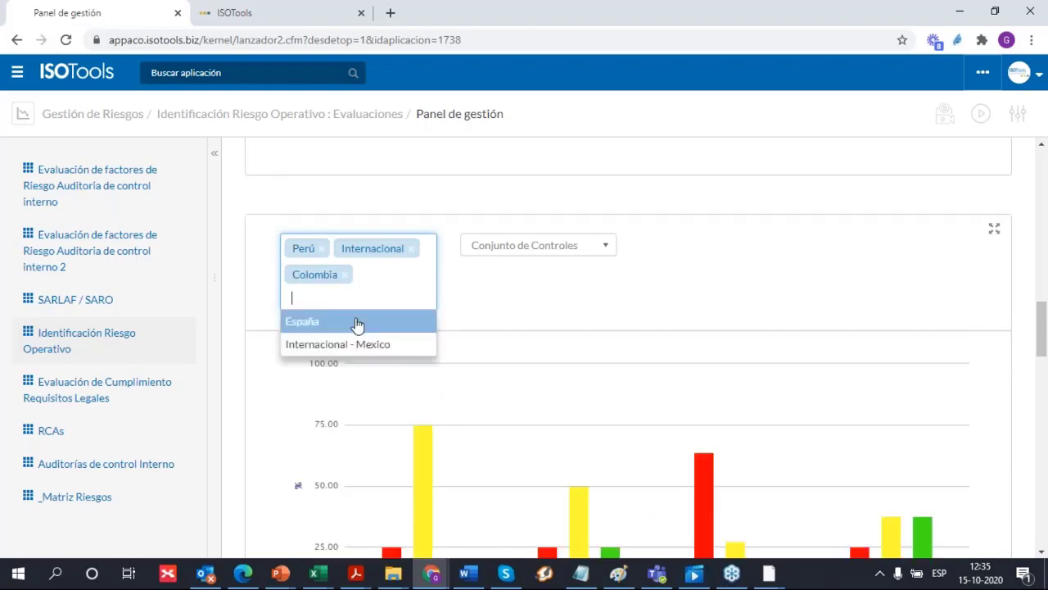
{"action": "left_click", "coordinate": [357, 323]}
{"action": "left_click", "coordinate": [365, 306]}
{"action": "left_click", "coordinate": [366, 324]}
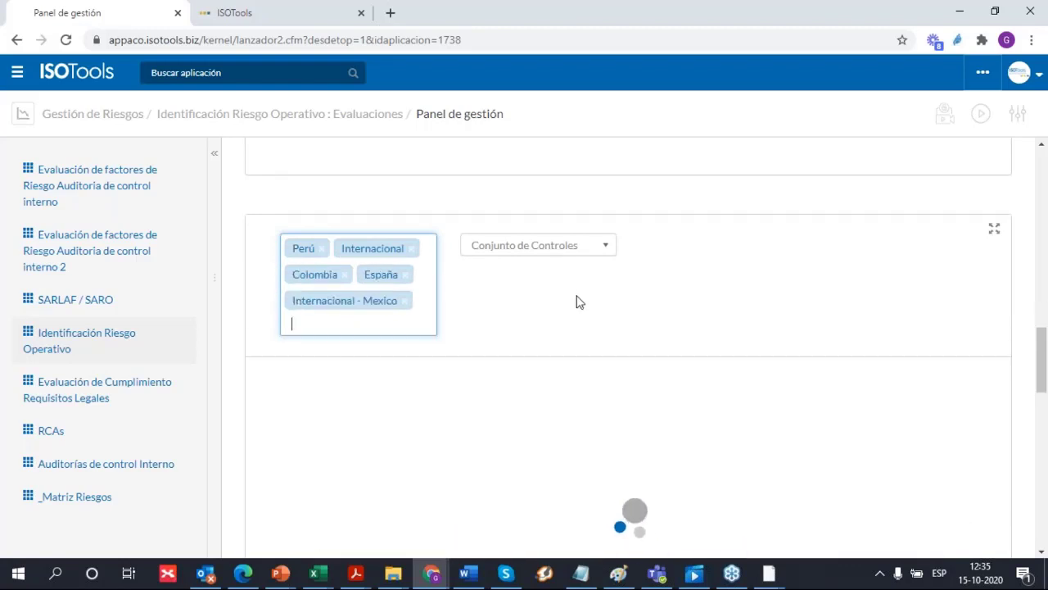
Examine the Débil, Moderado and Fuerte control percentages per evaluation and the operational risks listed in the table below the chart
{"action": "scroll", "coordinate": [698, 308], "scroll_direction": "down", "scroll_amount": 3}
{"action": "scroll", "coordinate": [697, 311], "scroll_direction": "down", "scroll_amount": 3}
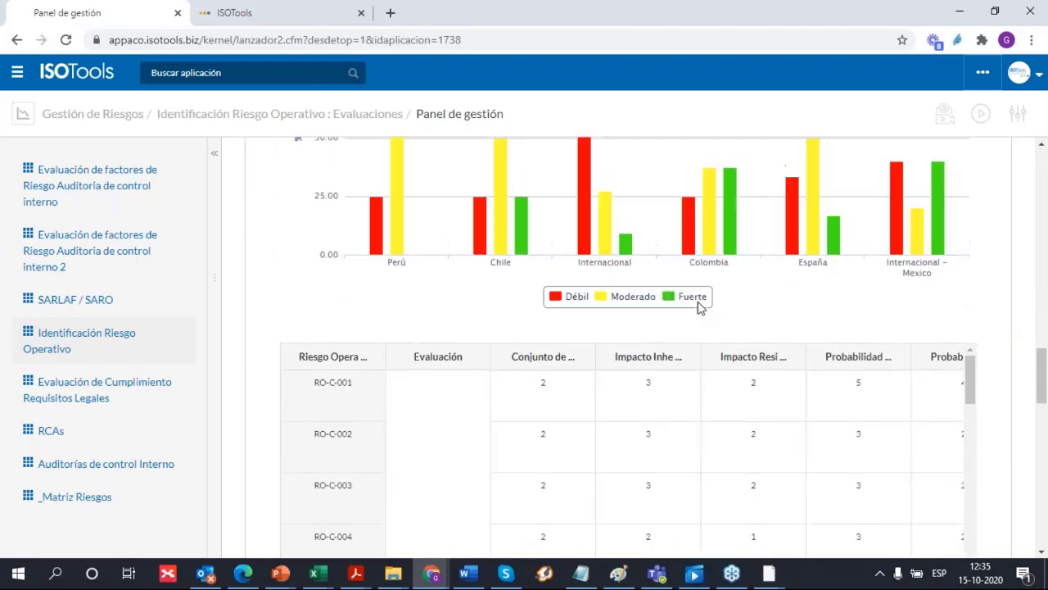
{"action": "scroll", "coordinate": [697, 303], "scroll_direction": "up", "scroll_amount": 4}
{"action": "scroll", "coordinate": [785, 399], "scroll_direction": "down", "scroll_amount": 4}
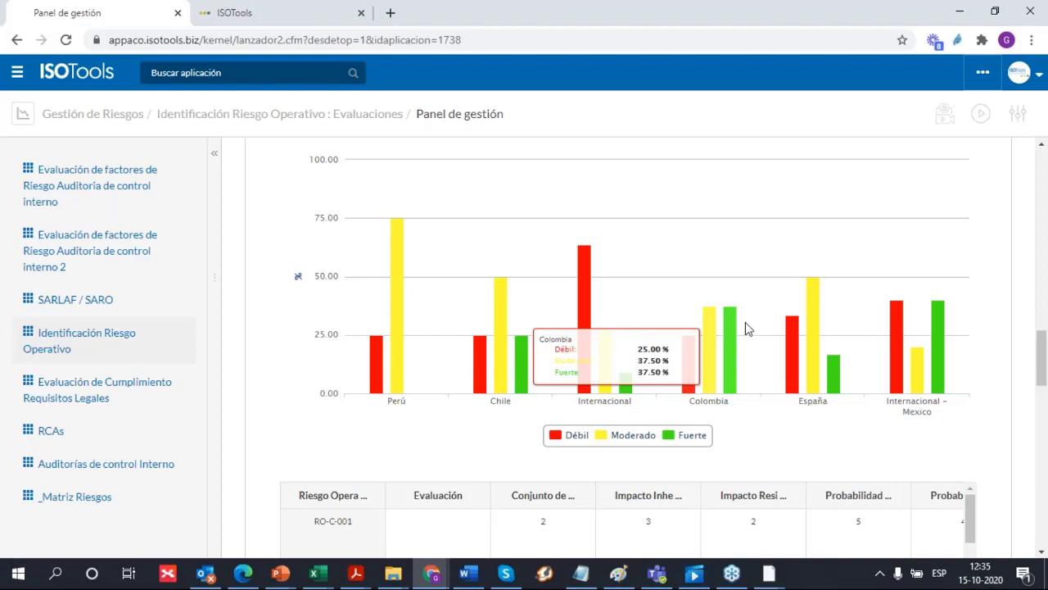
{"action": "scroll", "coordinate": [752, 321], "scroll_direction": "down", "scroll_amount": 6}
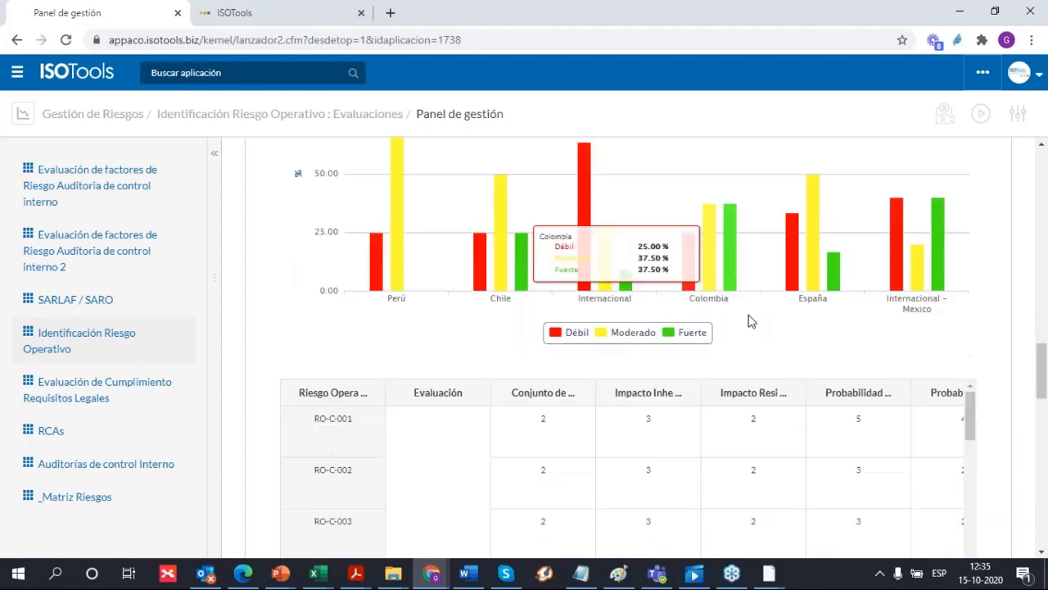
{"action": "scroll", "coordinate": [745, 303], "scroll_direction": "down", "scroll_amount": 8}
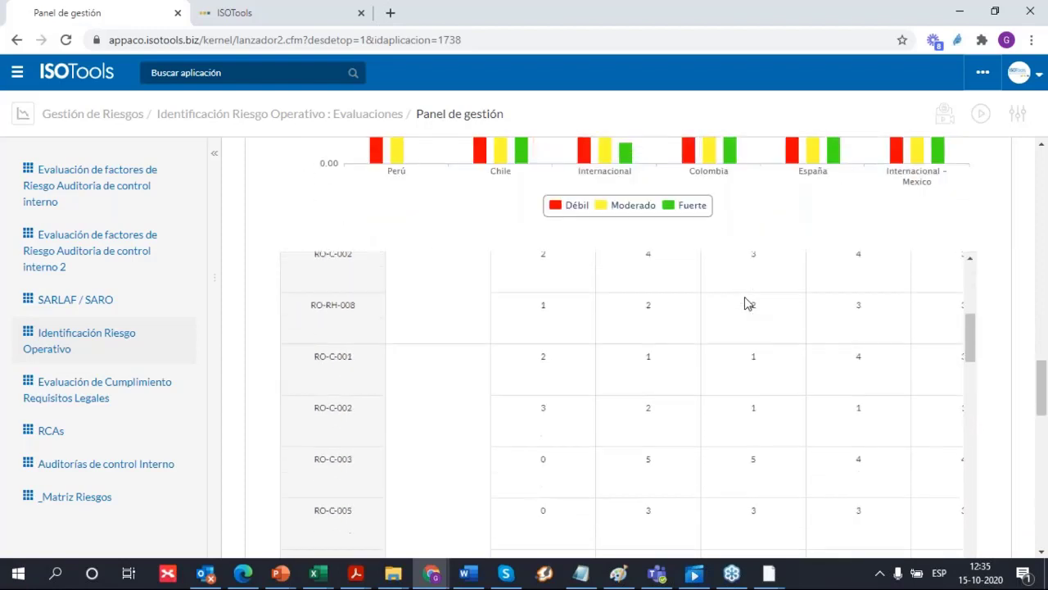
{"action": "scroll", "coordinate": [747, 302], "scroll_direction": "down", "scroll_amount": 4}
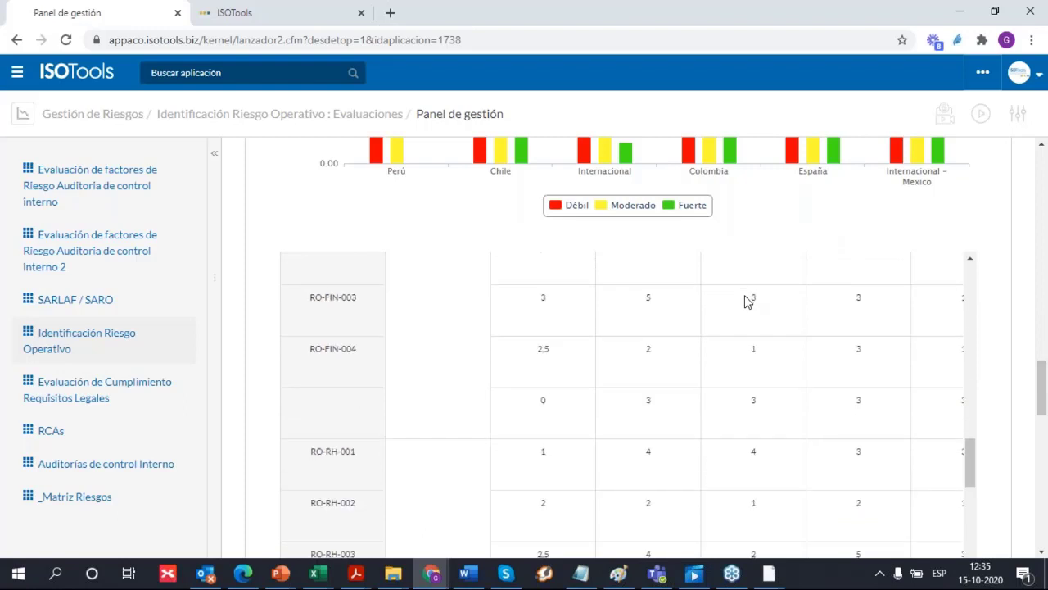
{"action": "scroll", "coordinate": [747, 301], "scroll_direction": "down", "scroll_amount": 2}
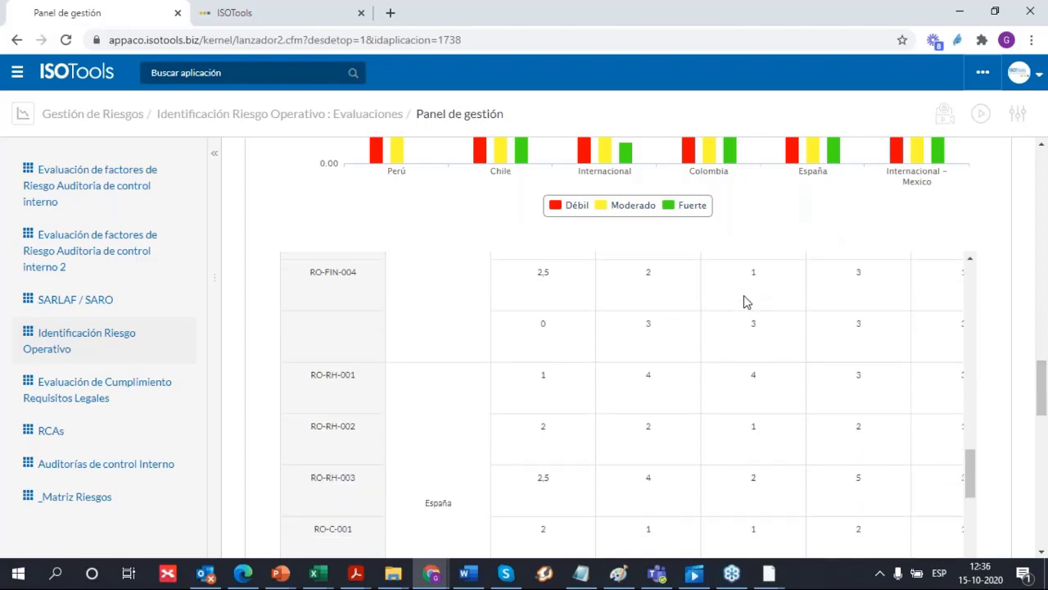
{"action": "scroll", "coordinate": [744, 301], "scroll_direction": "down", "scroll_amount": 5}
{"action": "scroll", "coordinate": [747, 300], "scroll_direction": "up", "scroll_amount": 10}
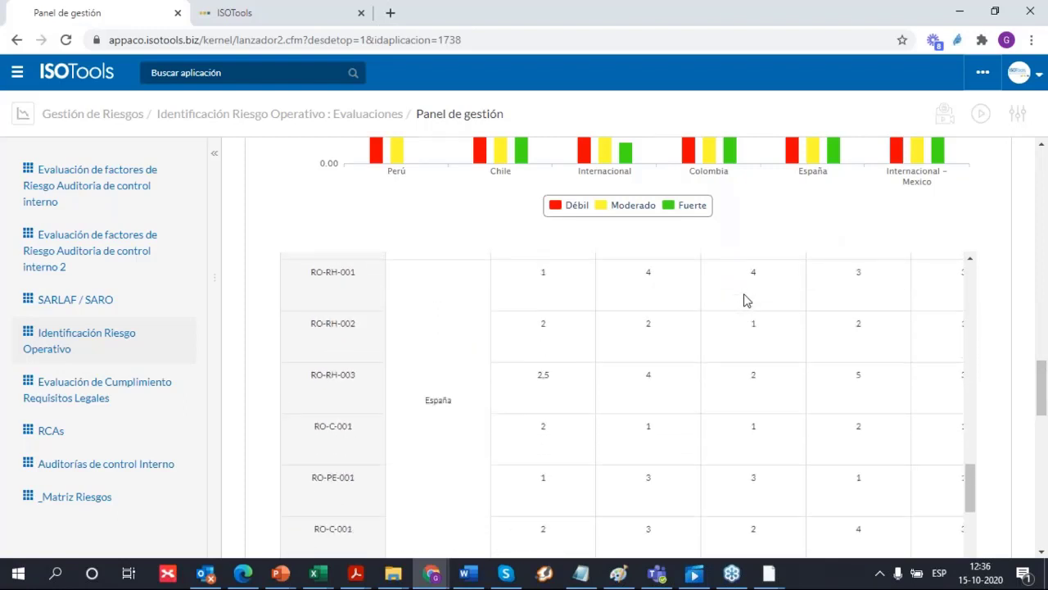
{"action": "scroll", "coordinate": [747, 300], "scroll_direction": "up", "scroll_amount": 8}
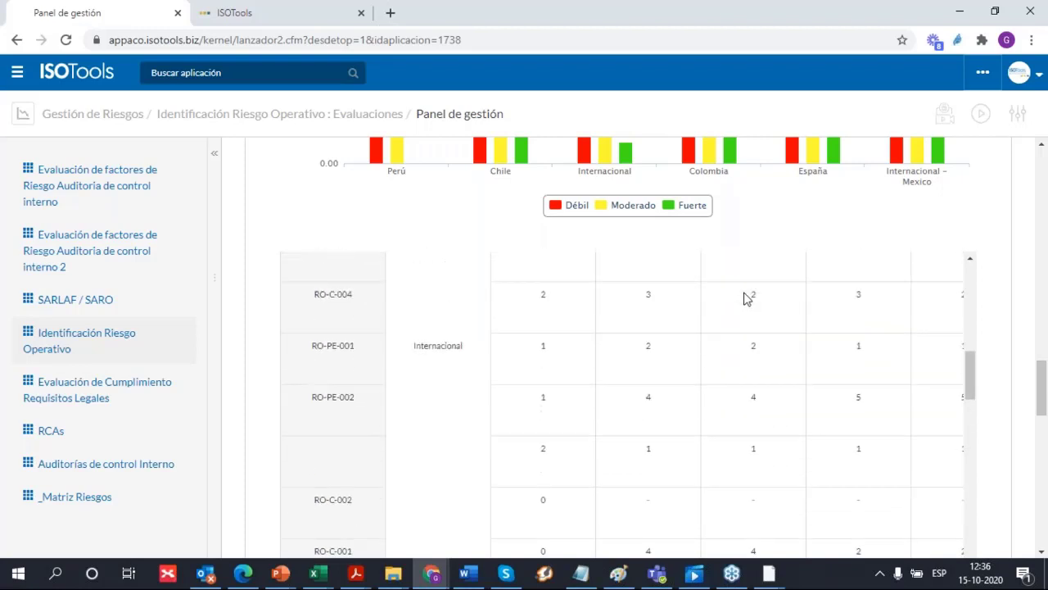
{"action": "scroll", "coordinate": [745, 299], "scroll_direction": "up", "scroll_amount": 6}
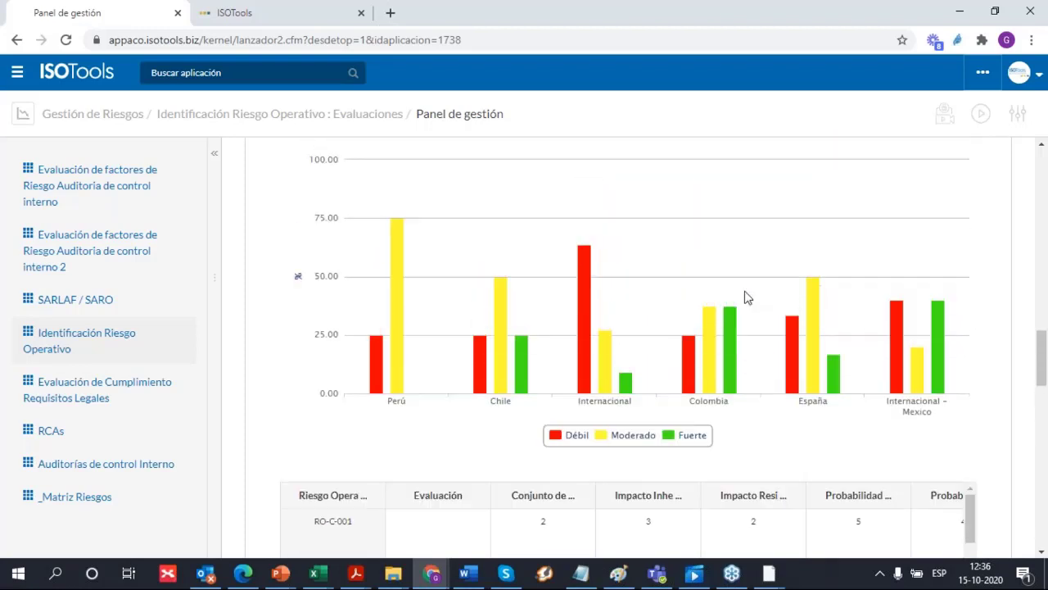
Examine the remaining columns of the Conjunto de Controles table, including probability and inherent risk, through to its last rows
{"action": "scroll", "coordinate": [745, 299], "scroll_direction": "down", "scroll_amount": 8}
{"action": "scroll", "coordinate": [755, 264], "scroll_direction": "down", "scroll_amount": 1}
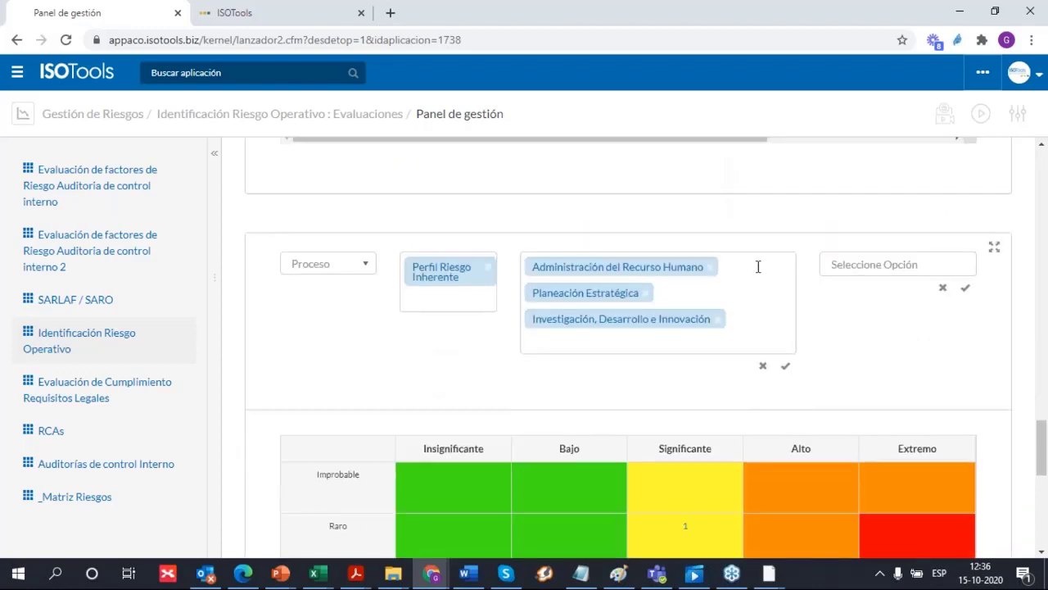
{"action": "scroll", "coordinate": [756, 265], "scroll_direction": "up", "scroll_amount": 3}
{"action": "left_click_drag", "start_coordinate": [735, 369], "coordinate": [847, 358]}
{"action": "scroll", "coordinate": [693, 285], "scroll_direction": "up", "scroll_amount": 1}
{"action": "scroll", "coordinate": [692, 285], "scroll_direction": "up", "scroll_amount": 3}
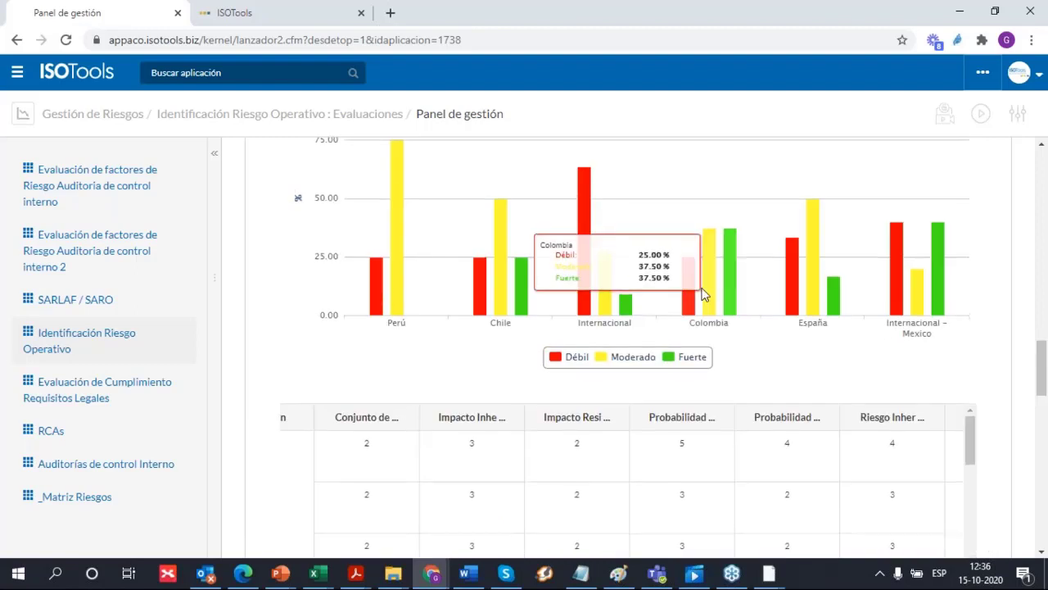
{"action": "scroll", "coordinate": [745, 311], "scroll_direction": "down", "scroll_amount": 5}
{"action": "scroll", "coordinate": [745, 314], "scroll_direction": "down", "scroll_amount": 6}
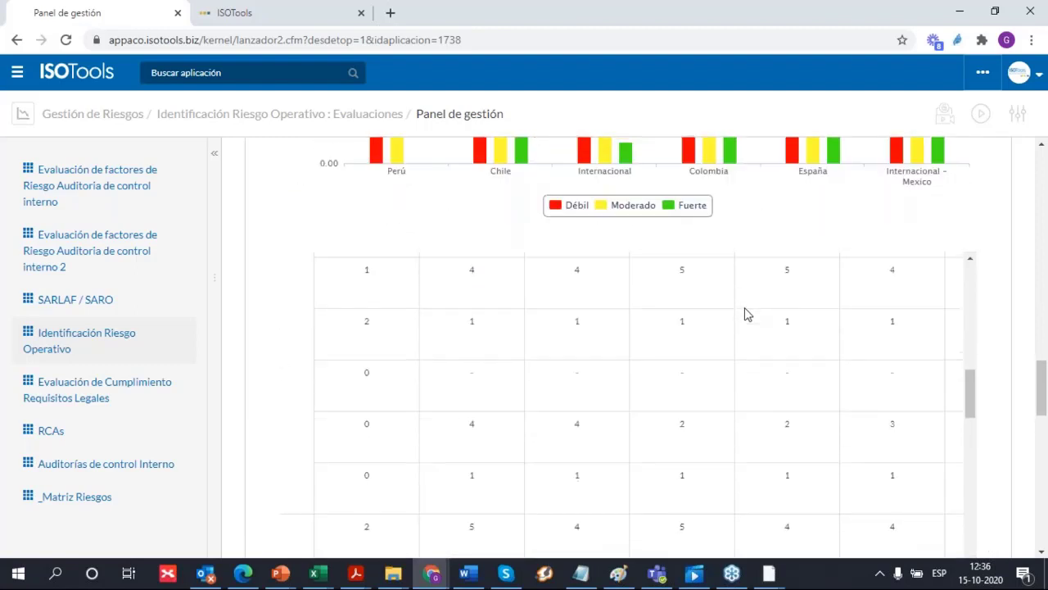
{"action": "scroll", "coordinate": [745, 313], "scroll_direction": "down", "scroll_amount": 4}
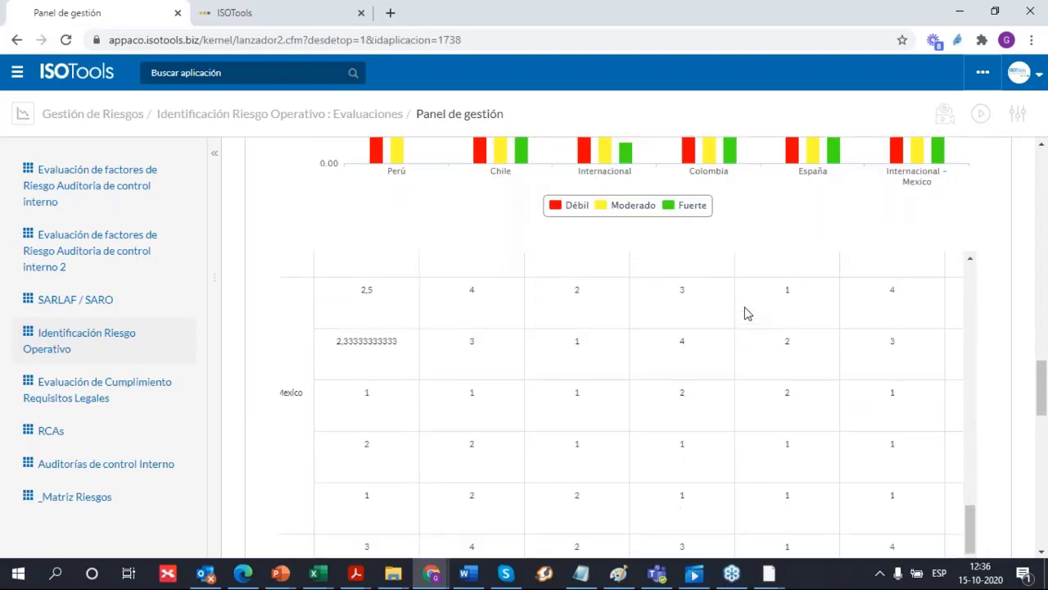
{"action": "scroll", "coordinate": [849, 370], "scroll_direction": "down", "scroll_amount": 2}
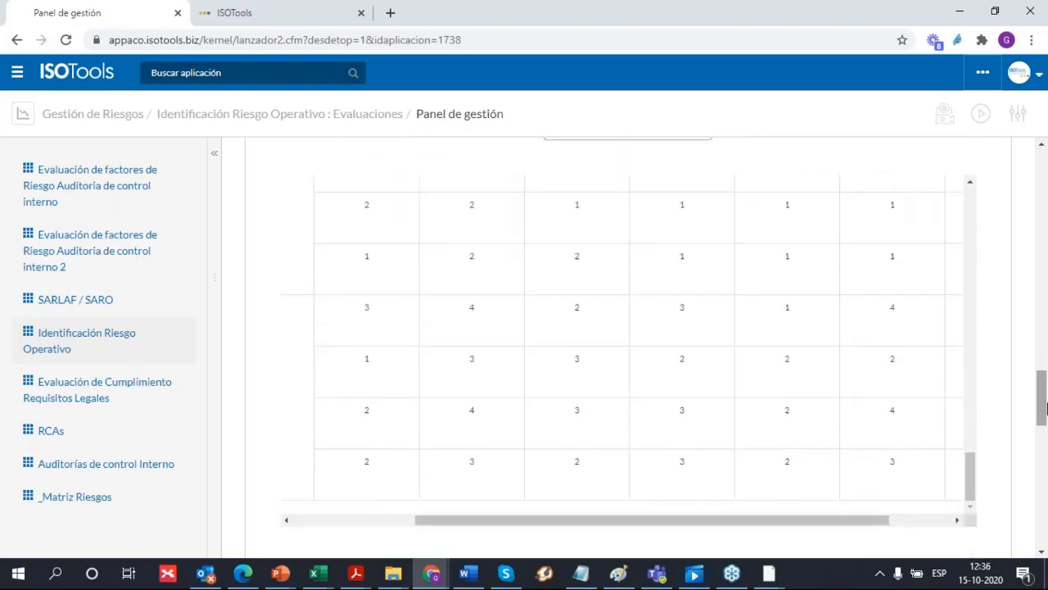
Replace Perfil Riesgo Inherente with Perfil Riesgo Residual as the profile of the Proceso risk matrix
{"action": "left_click_drag", "start_coordinate": [1041, 397], "coordinate": [1044, 449]}
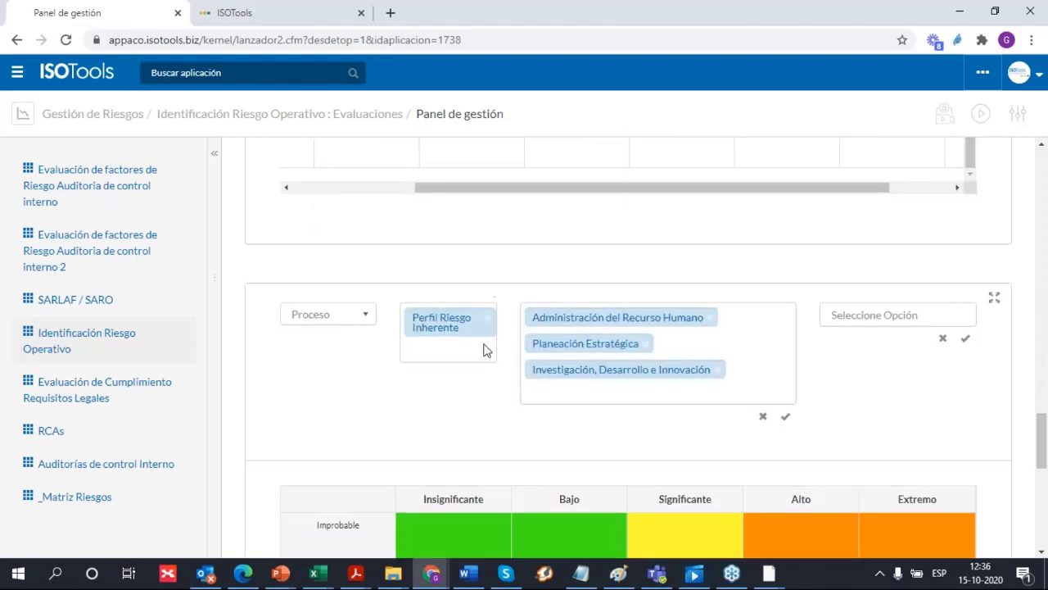
{"action": "scroll", "coordinate": [620, 371], "scroll_direction": "down", "scroll_amount": 3}
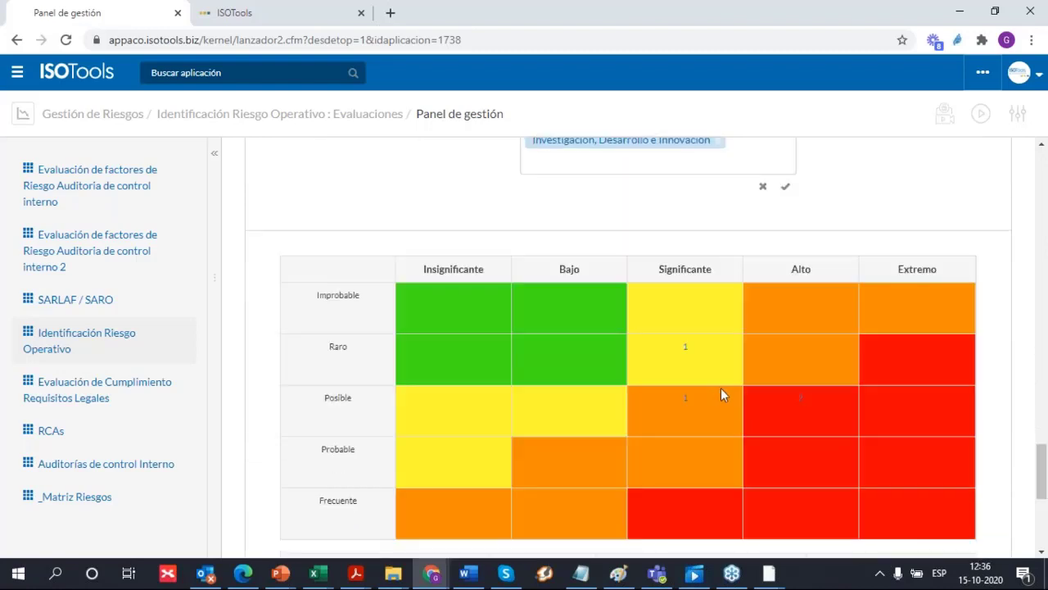
{"action": "scroll", "coordinate": [697, 382], "scroll_direction": "up", "scroll_amount": 2}
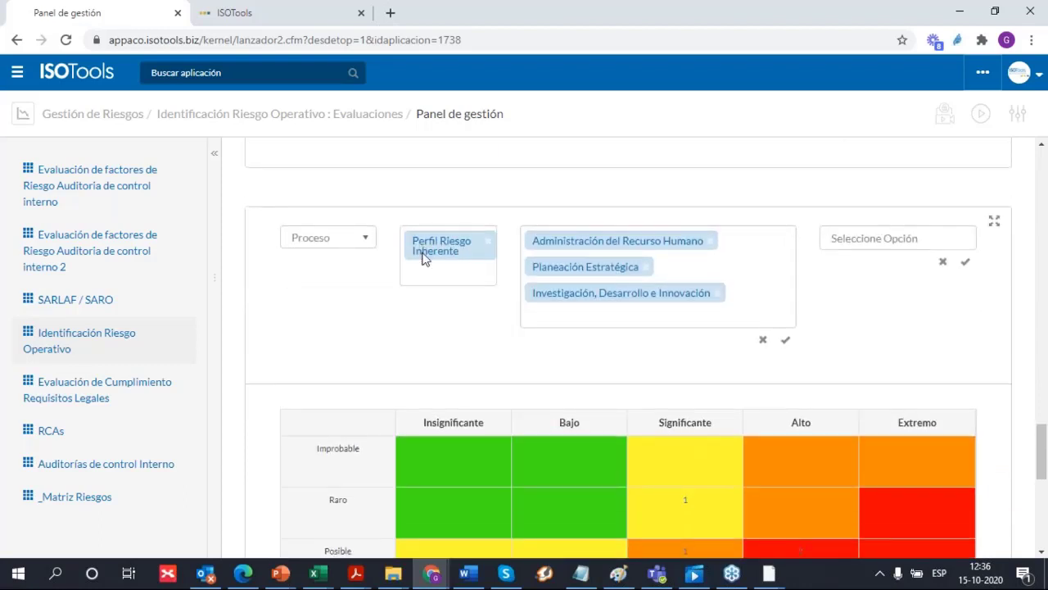
{"action": "left_click", "coordinate": [488, 246]}
{"action": "left_click", "coordinate": [456, 246]}
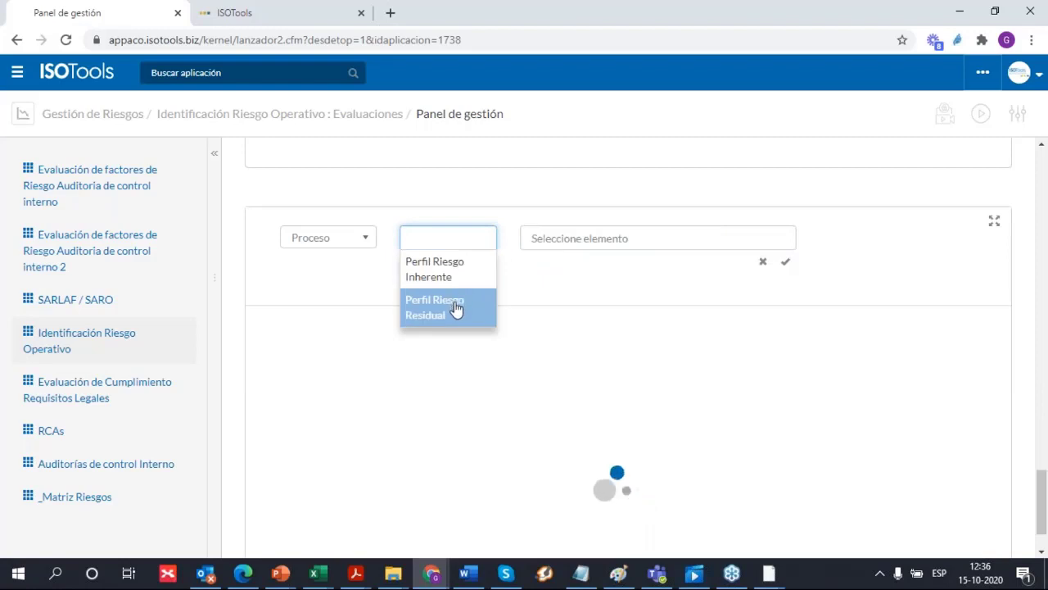
{"action": "left_click", "coordinate": [458, 308]}
{"action": "left_click", "coordinate": [464, 331]}
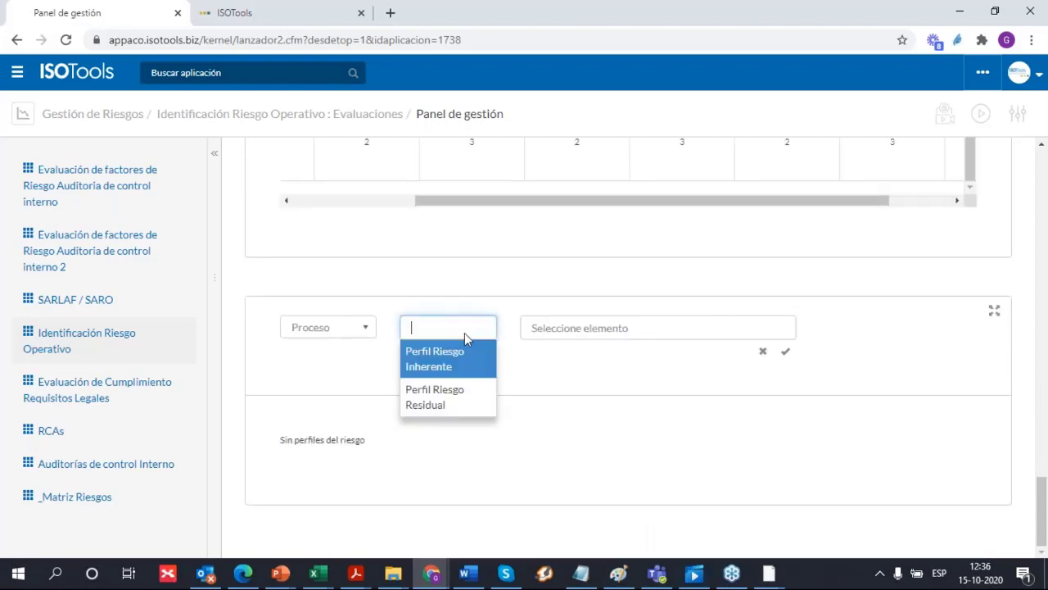
{"action": "left_click", "coordinate": [463, 391]}
Limit the residual risk matrix to Investigación, Desarrollo e Innovación and examine its risk positions and all columns of the table below
{"action": "left_click", "coordinate": [606, 331]}
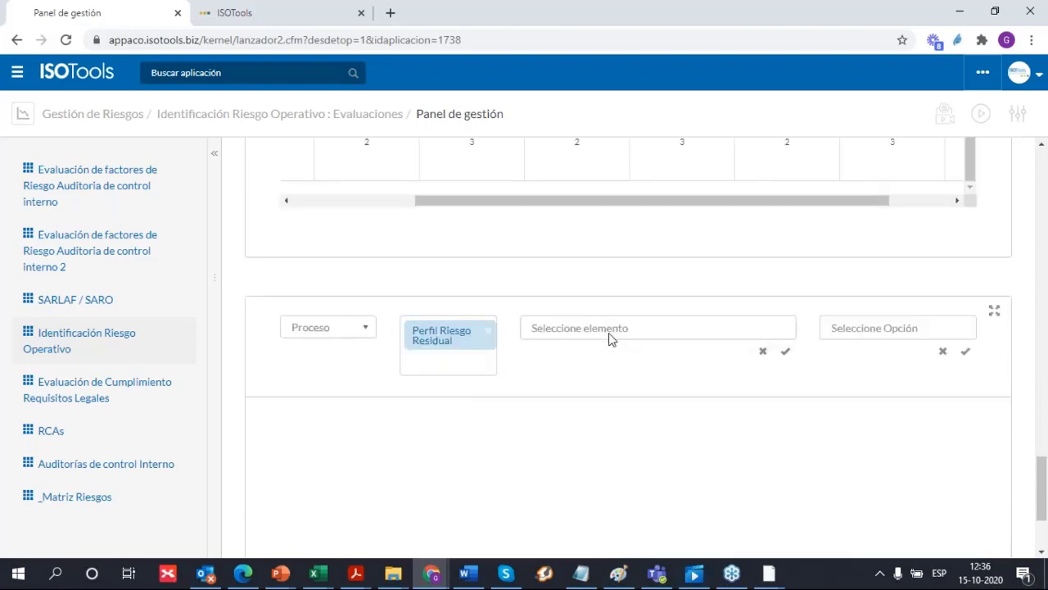
{"action": "left_click", "coordinate": [609, 334]}
{"action": "left_click", "coordinate": [610, 397]}
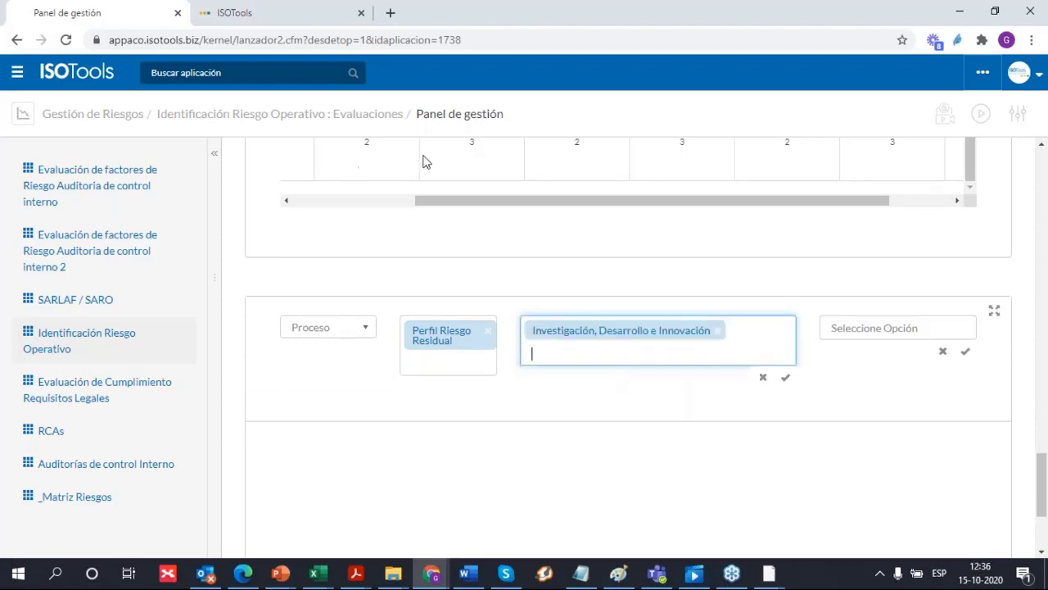
{"action": "scroll", "coordinate": [733, 300], "scroll_direction": "down", "scroll_amount": 2}
{"action": "scroll", "coordinate": [733, 300], "scroll_direction": "down", "scroll_amount": 2}
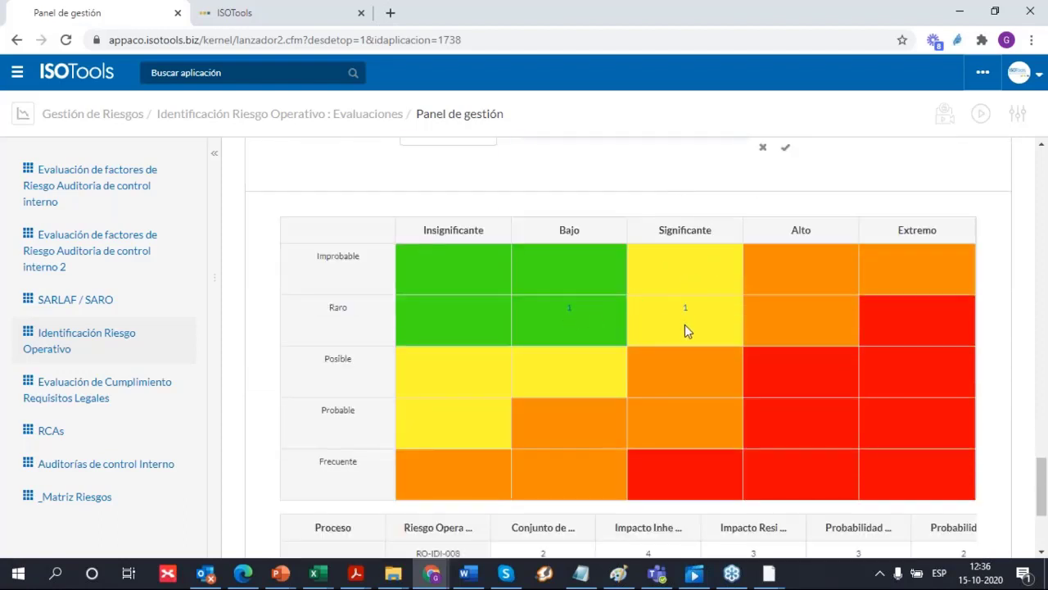
{"action": "scroll", "coordinate": [686, 328], "scroll_direction": "down", "scroll_amount": 3}
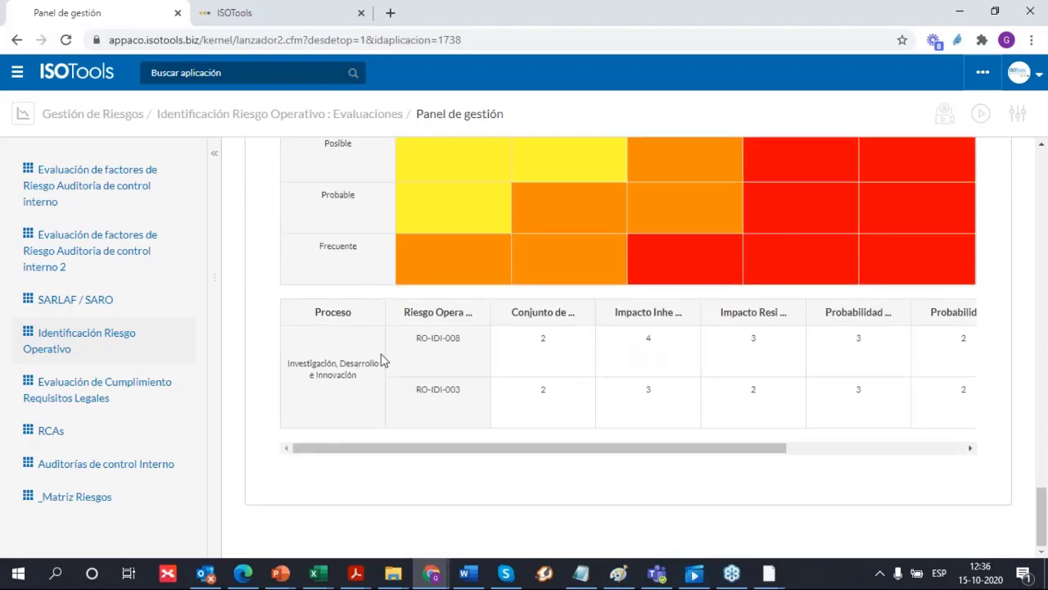
{"action": "scroll", "coordinate": [610, 268], "scroll_direction": "up", "scroll_amount": 1}
{"action": "scroll", "coordinate": [565, 371], "scroll_direction": "down", "scroll_amount": 2}
{"action": "left_click_drag", "start_coordinate": [629, 448], "coordinate": [866, 448]}
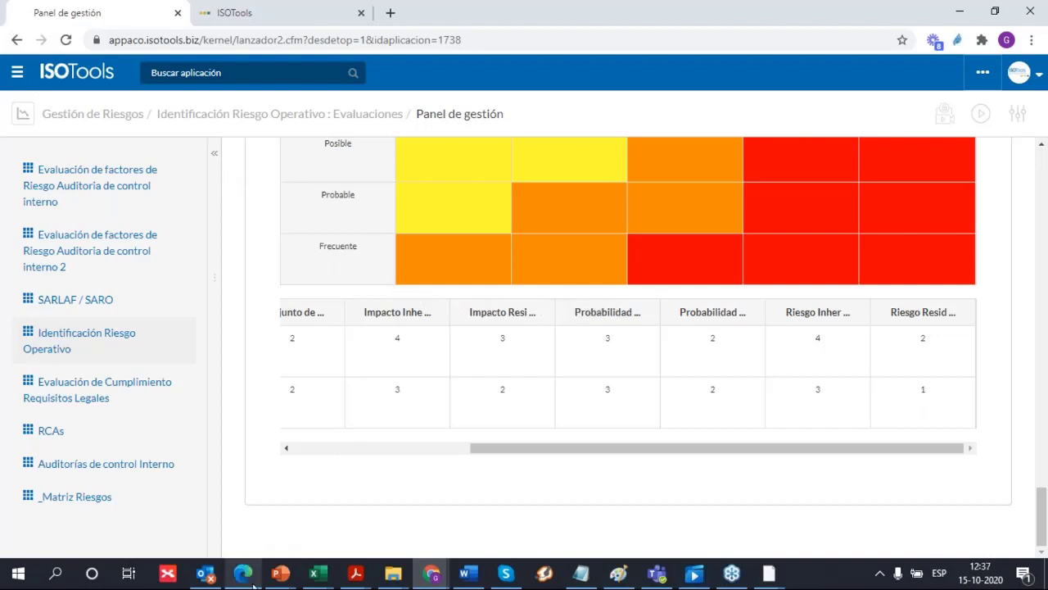
Switch to the Canal de Denuncias page in Edge and view the workflow diagram of the criptografía purchasing complaint
{"action": "mouse_move", "coordinate": [245, 573]}
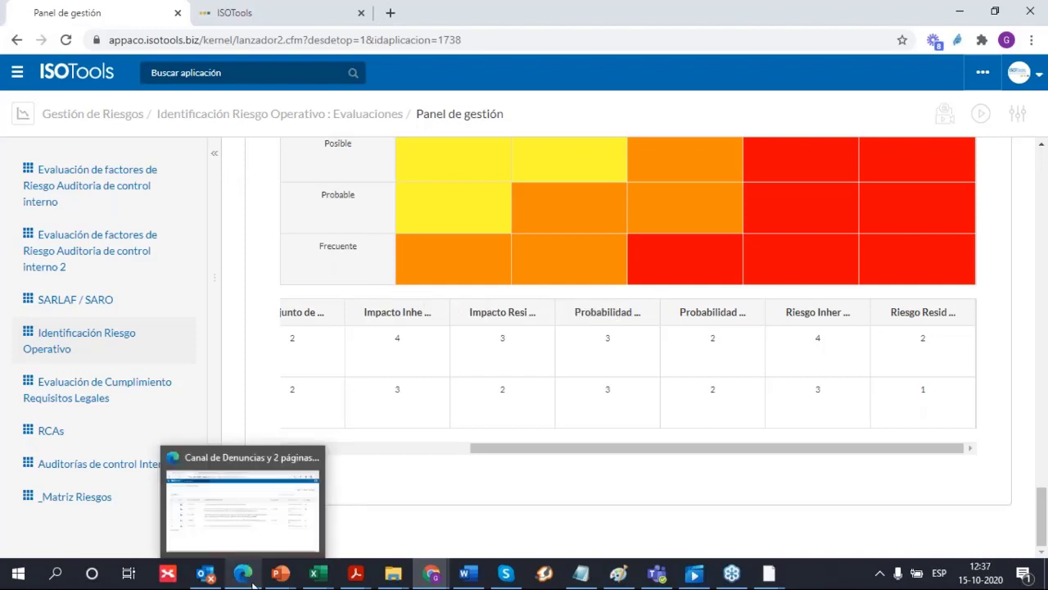
{"action": "left_click", "coordinate": [248, 536]}
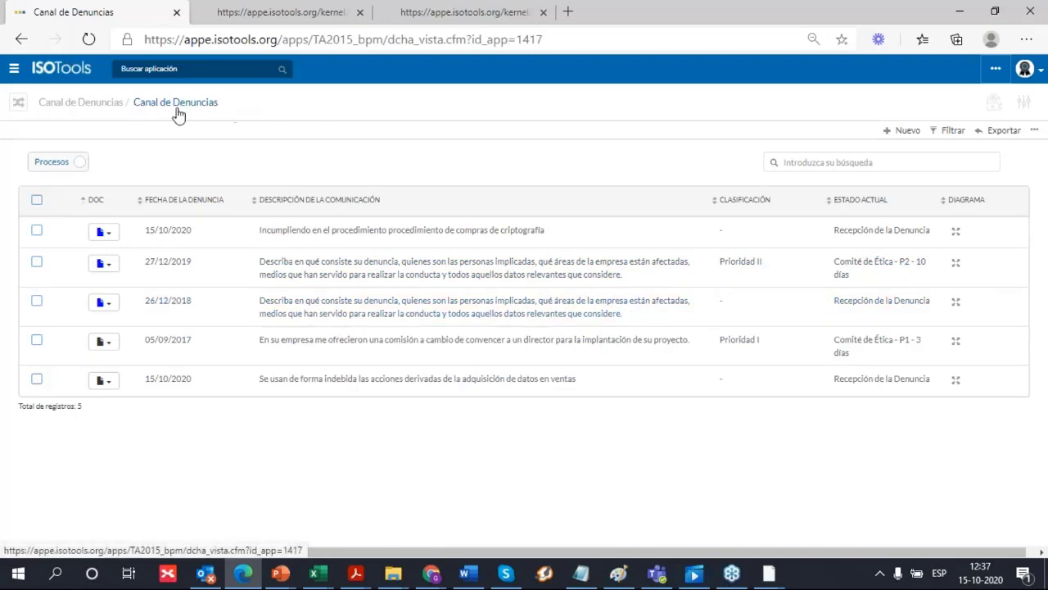
{"action": "left_click", "coordinate": [955, 232]}
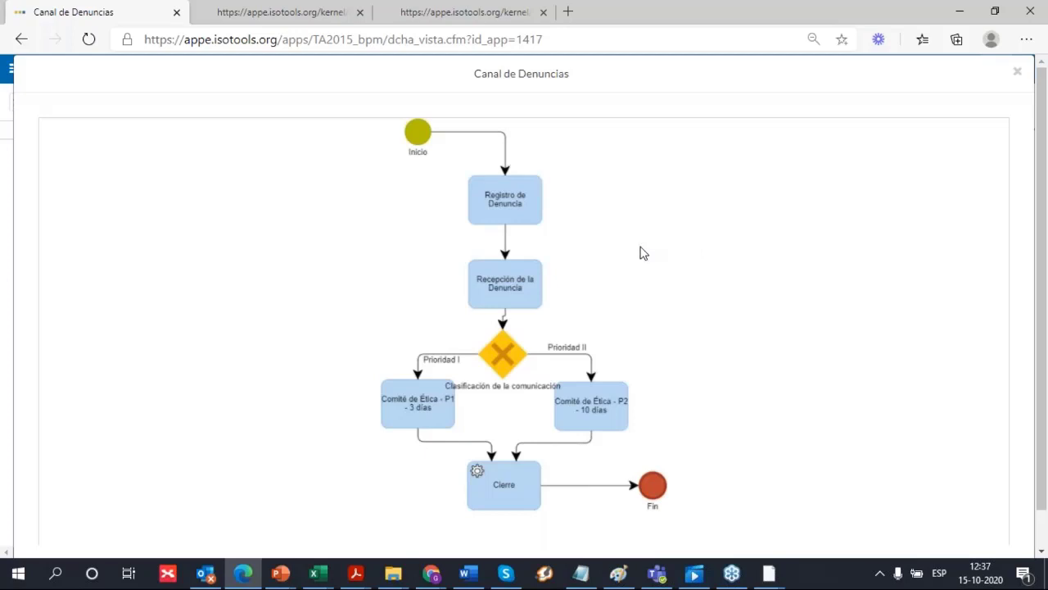
{"action": "left_click", "coordinate": [1017, 72]}
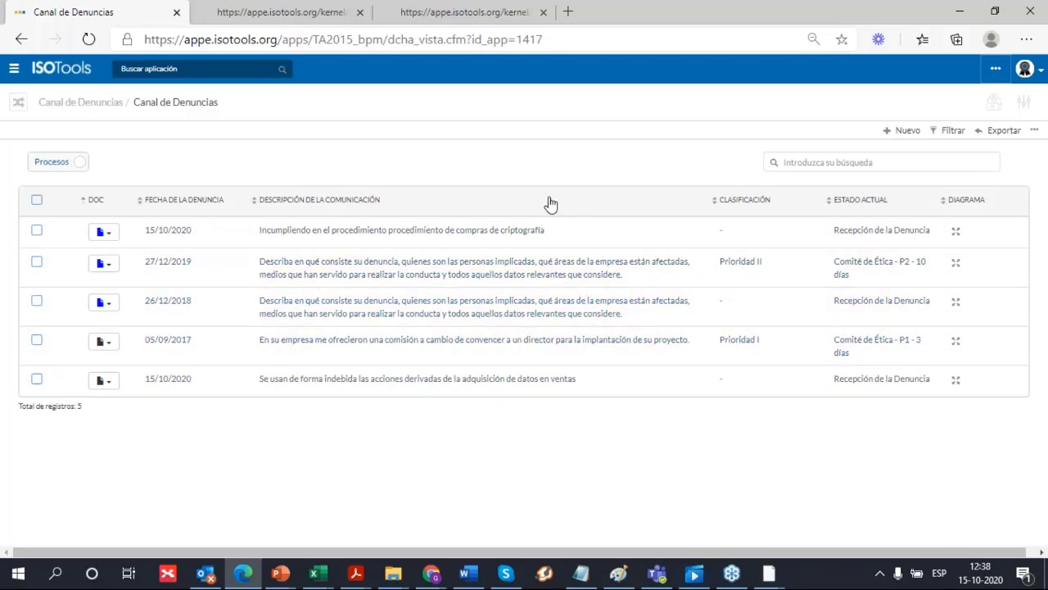
Check the mirrored phone screen and view the Canal de Denuncias process model and its QR code in the browser
{"action": "left_click", "coordinate": [770, 574]}
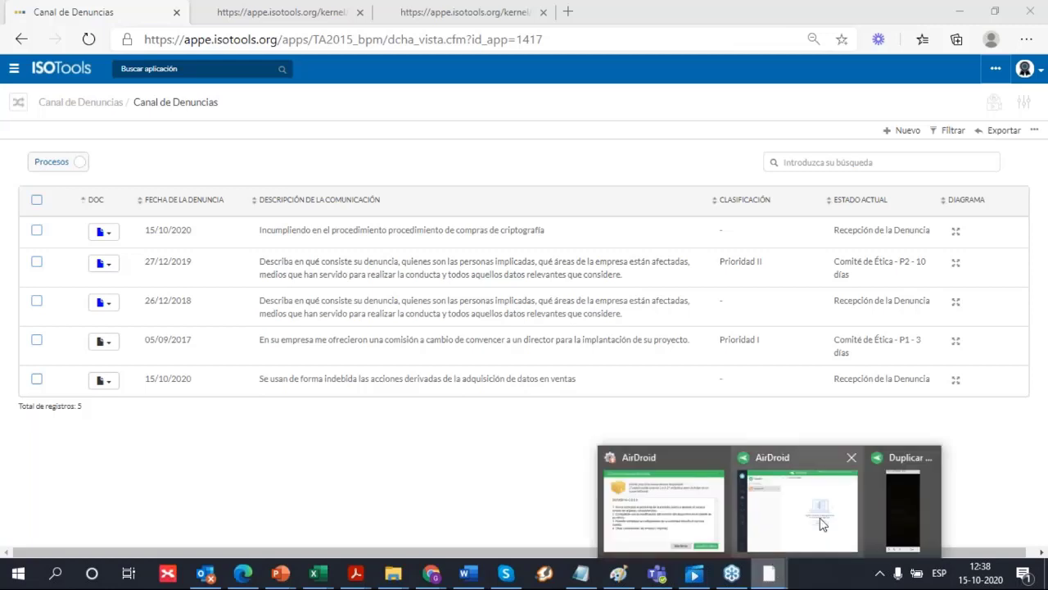
{"action": "left_click", "coordinate": [917, 531]}
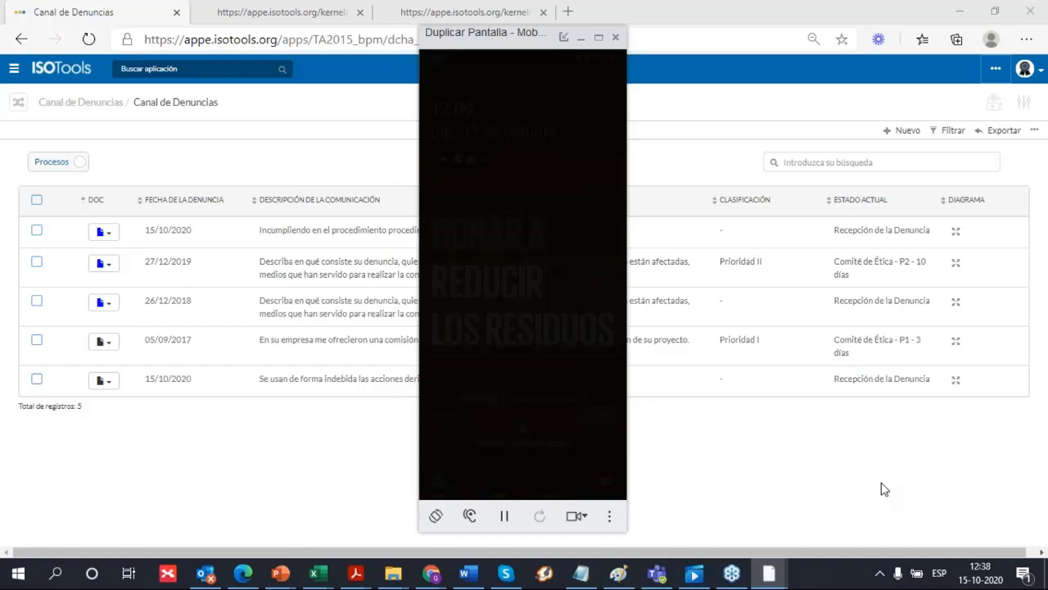
{"action": "left_click", "coordinate": [238, 11]}
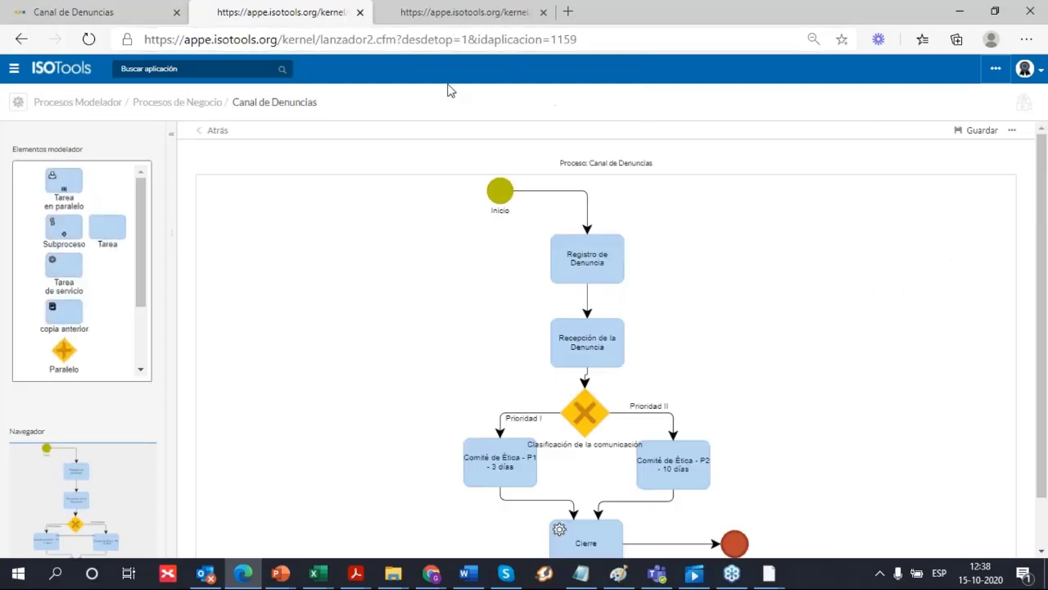
{"action": "left_click", "coordinate": [449, 13]}
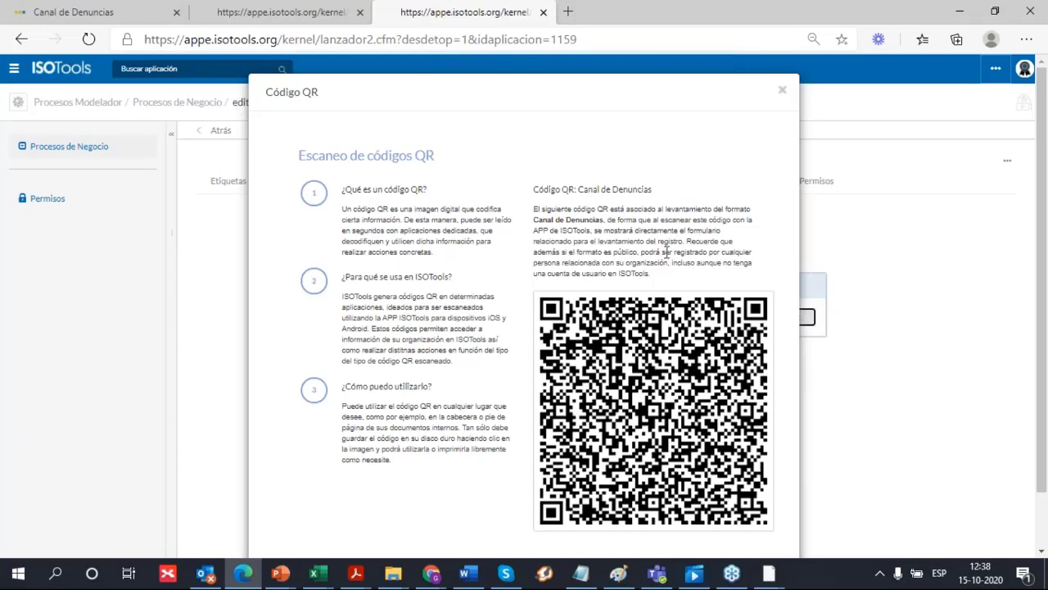
Bring the phone's Duplicar Pantalla view back into the main AirDroid window and pause and resume the mirroring
{"action": "left_click", "coordinate": [769, 577]}
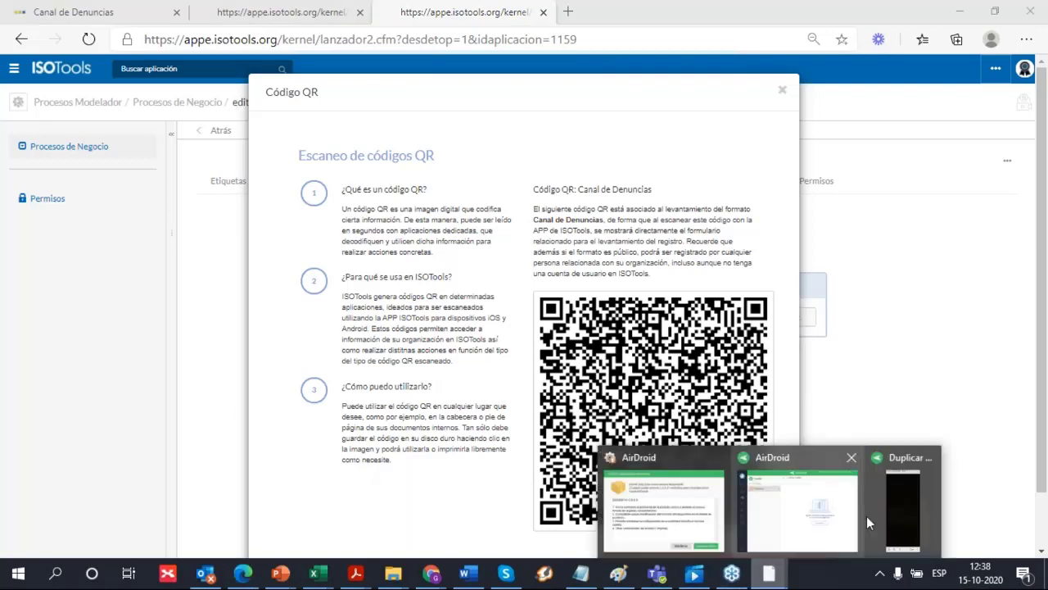
{"action": "left_click", "coordinate": [886, 522]}
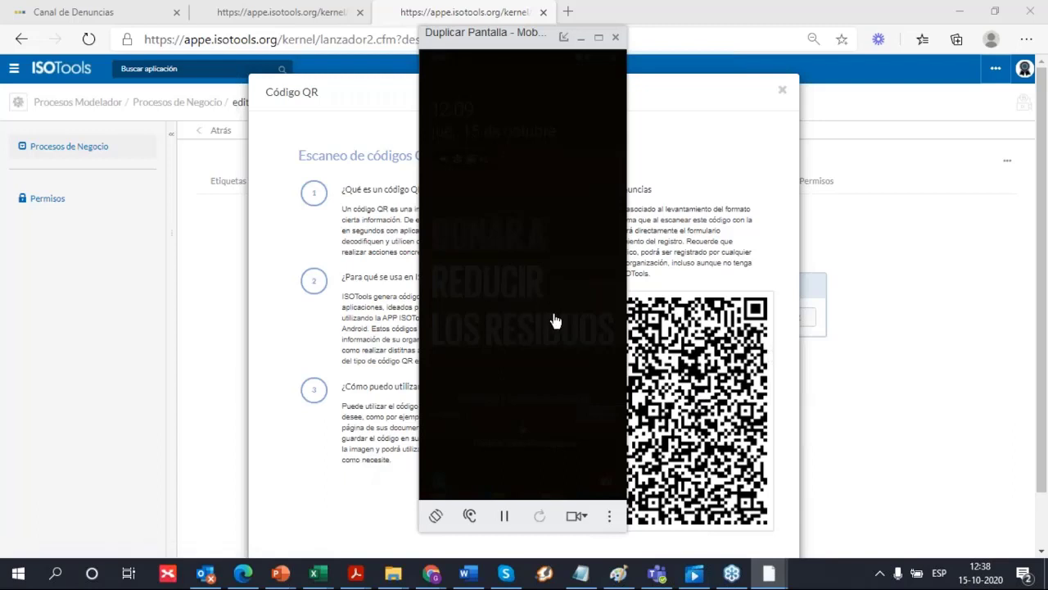
{"action": "mouse_move", "coordinate": [766, 578]}
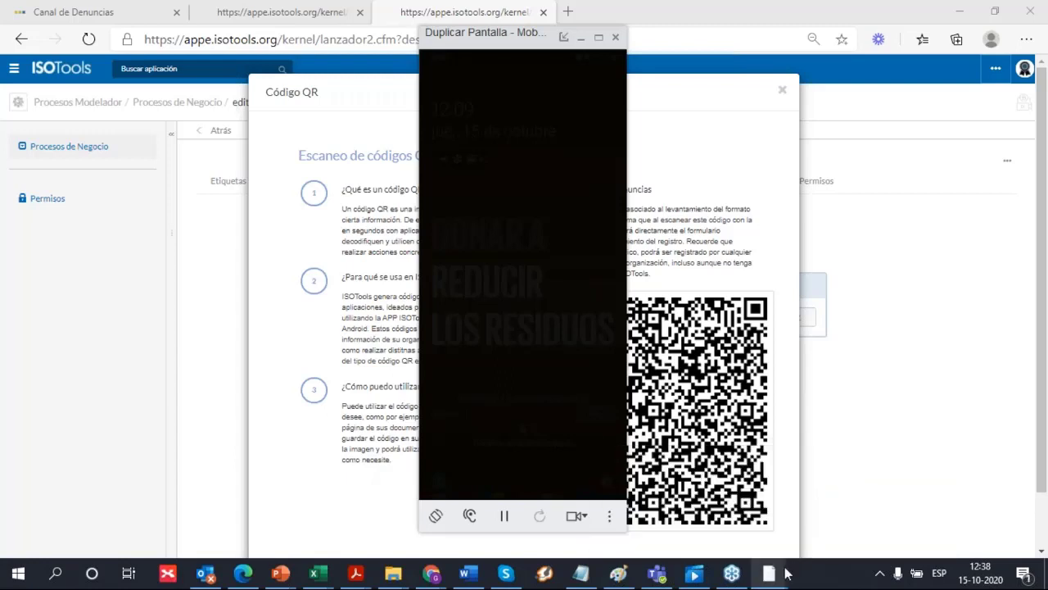
{"action": "left_click", "coordinate": [848, 523]}
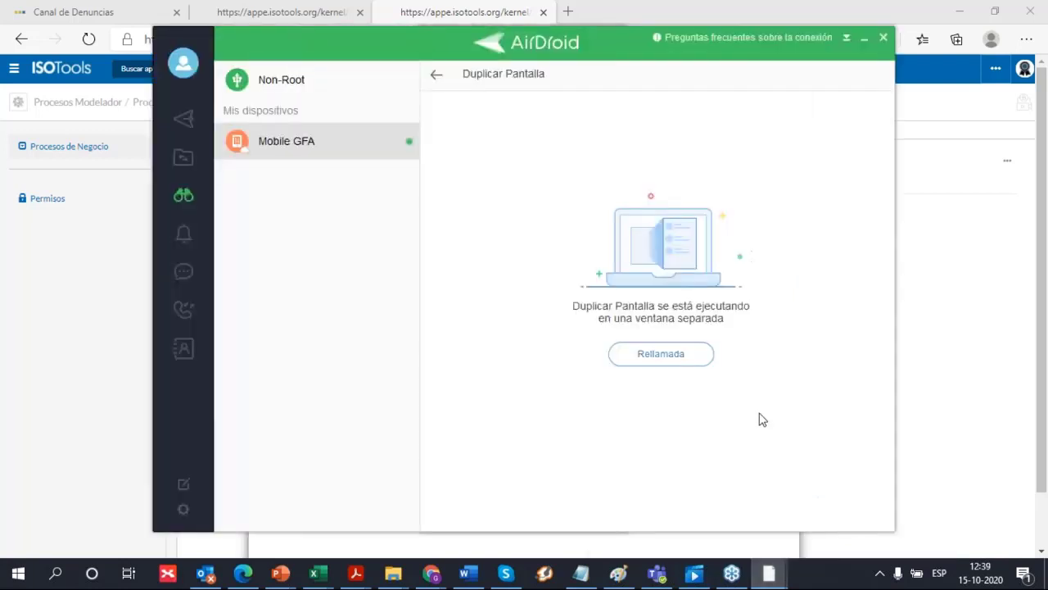
{"action": "left_click", "coordinate": [678, 358]}
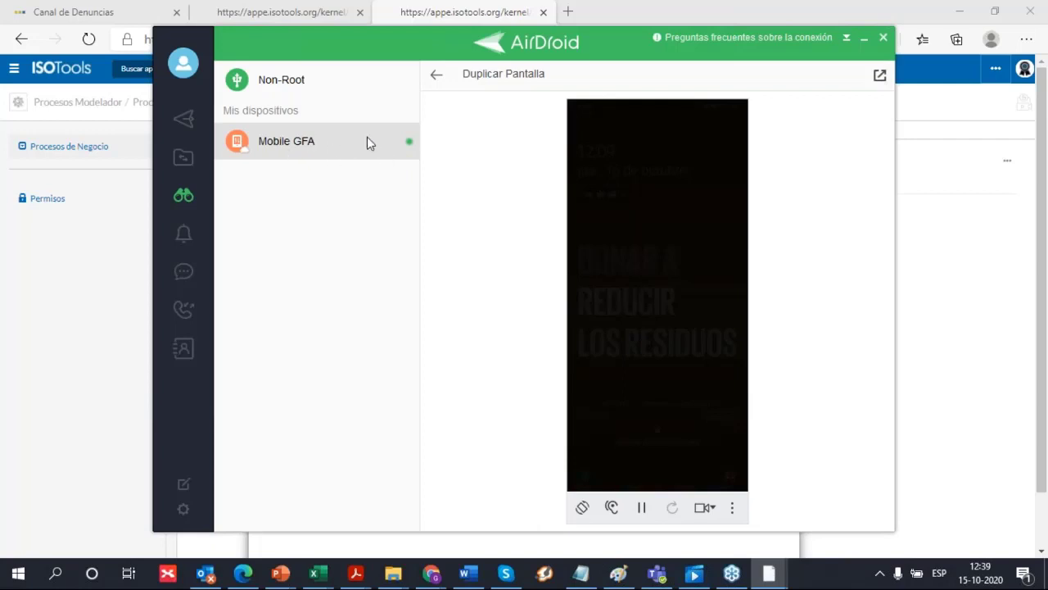
{"action": "left_click", "coordinate": [645, 509]}
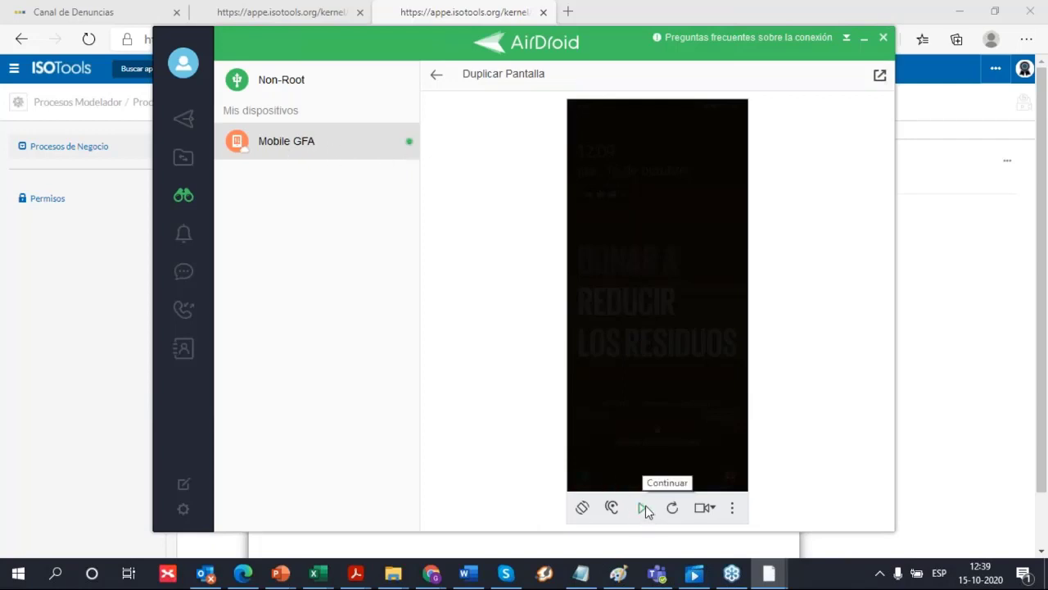
{"action": "left_click", "coordinate": [647, 507]}
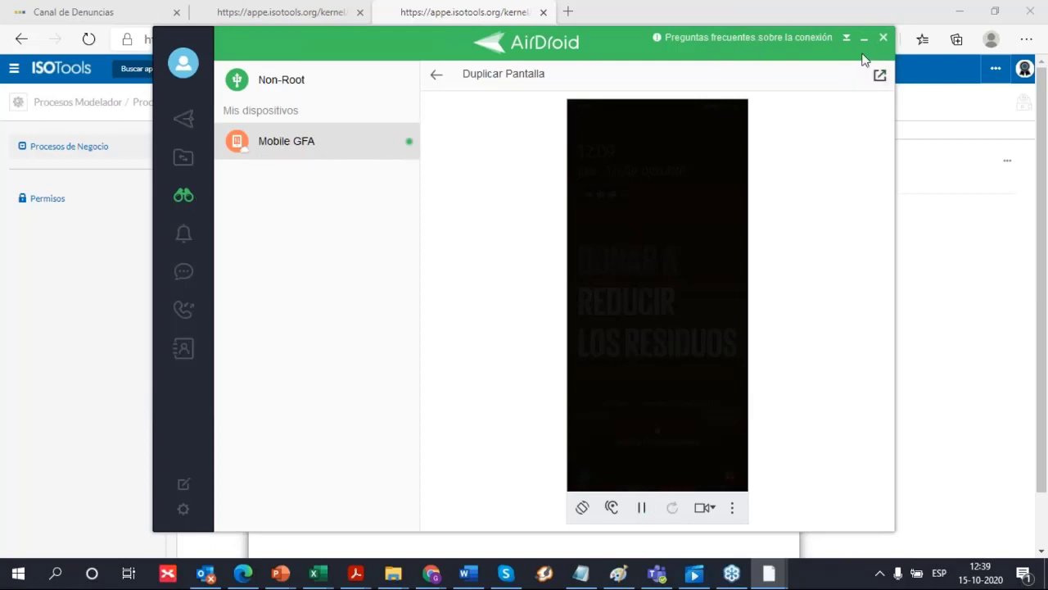
Try the phone mirroring in a separate maximized window and recall it into the AirDroid window
{"action": "left_click", "coordinate": [879, 75]}
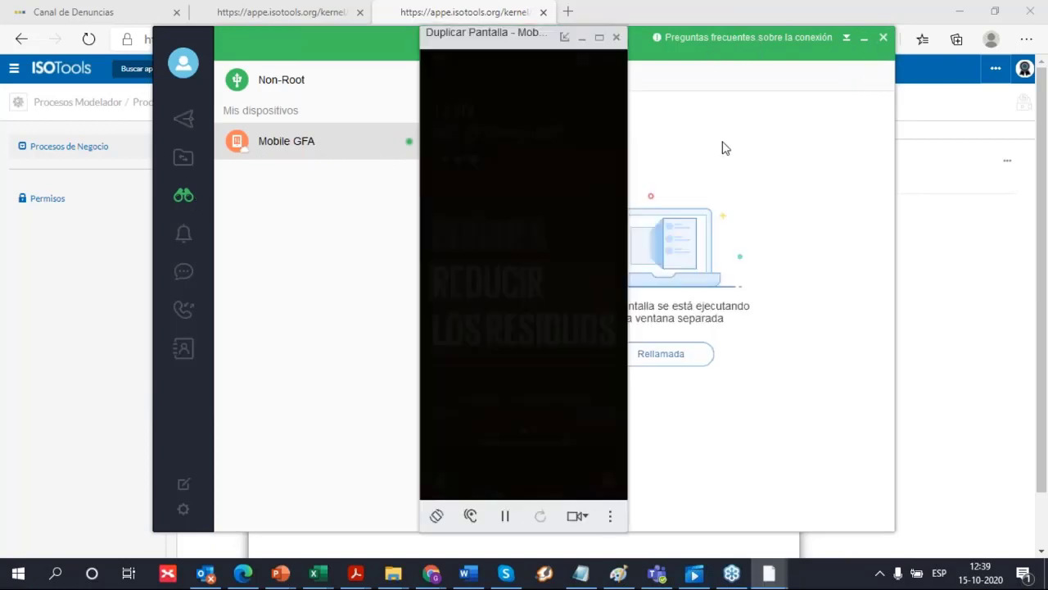
{"action": "left_click", "coordinate": [600, 37]}
{"action": "left_click", "coordinate": [401, 246]}
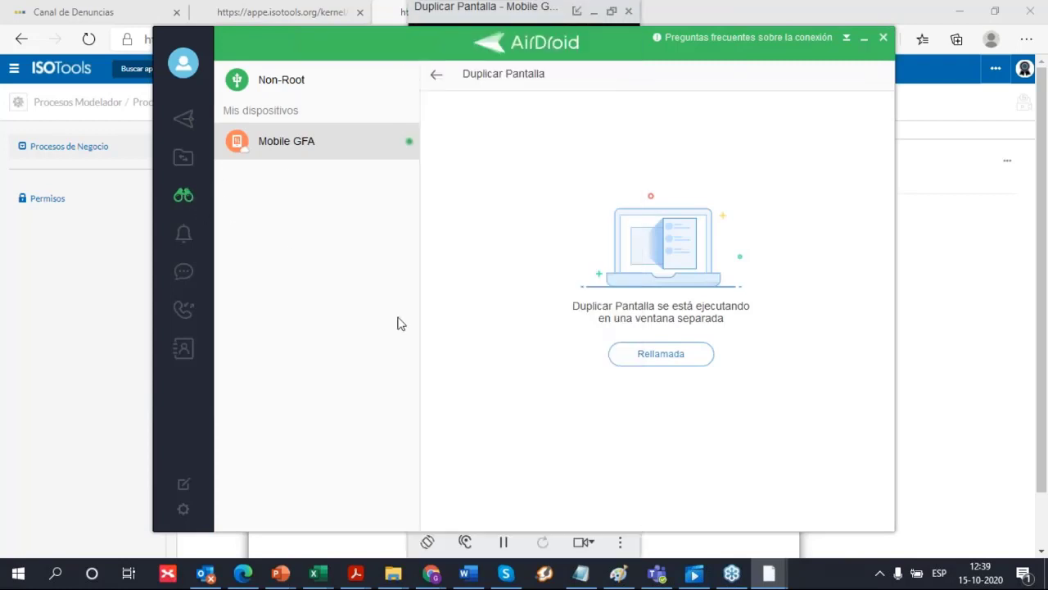
{"action": "left_click", "coordinate": [673, 353]}
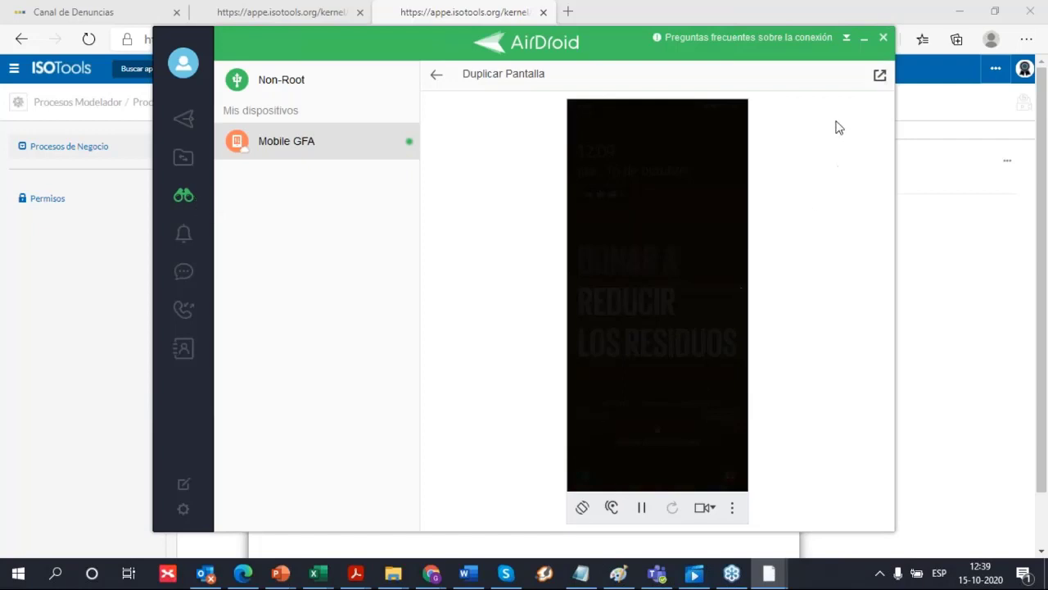
Close the current Duplicar Pantalla session and request a new screen mirroring session for Mobile GFA
{"action": "left_click", "coordinate": [434, 76]}
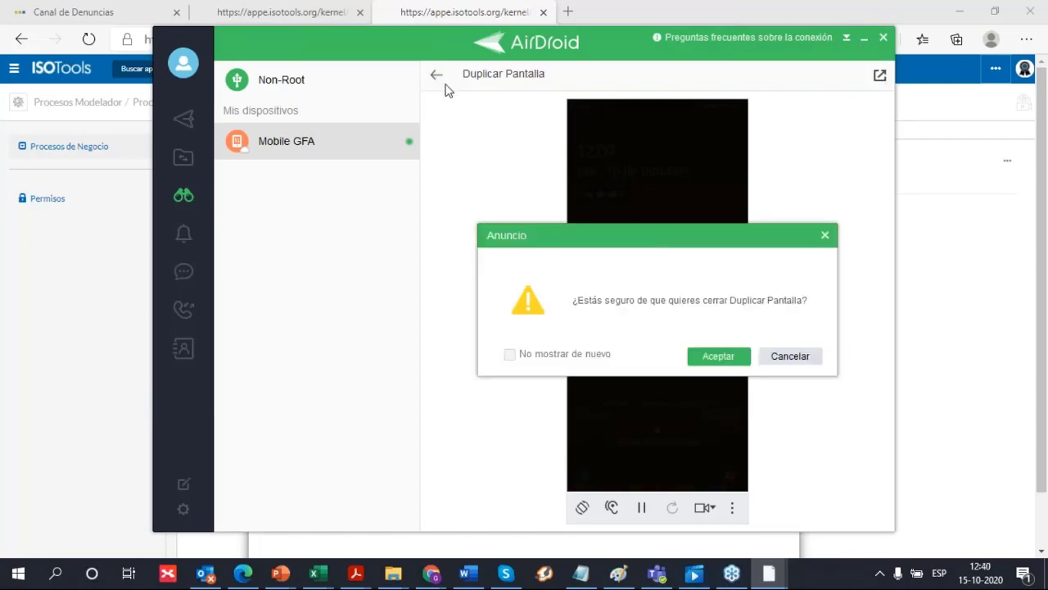
{"action": "left_click", "coordinate": [727, 363]}
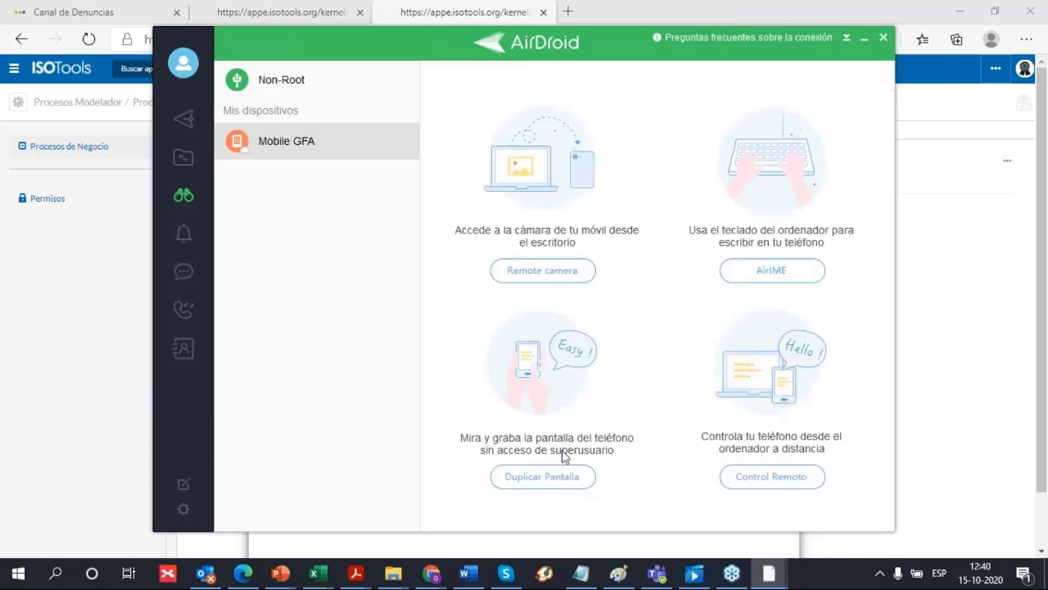
{"action": "left_click", "coordinate": [499, 476]}
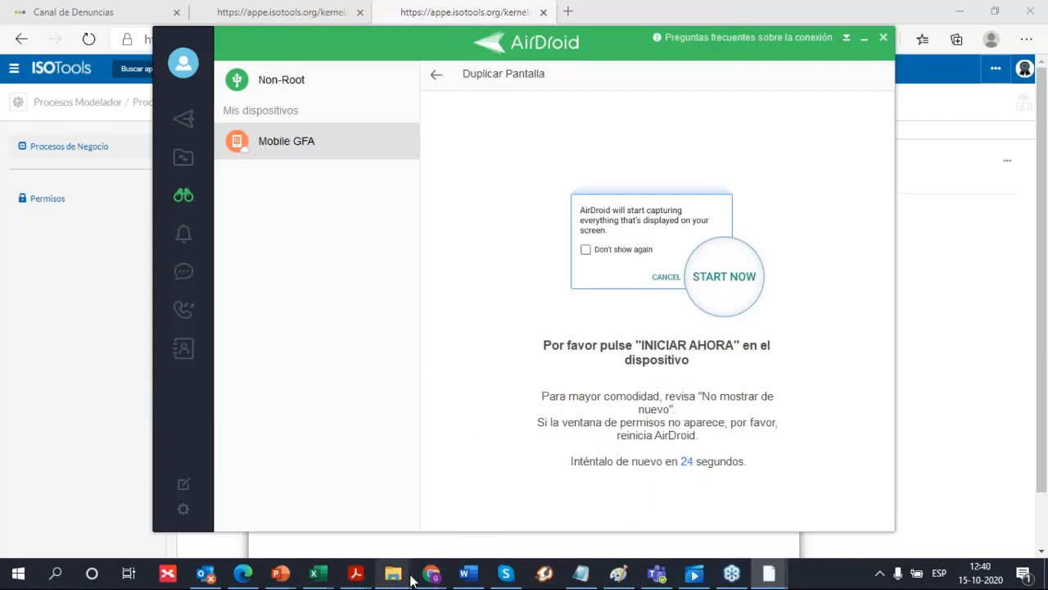
Return to the Canal de Denuncias list in Edge and open the form for a new complaint
{"action": "mouse_move", "coordinate": [426, 577]}
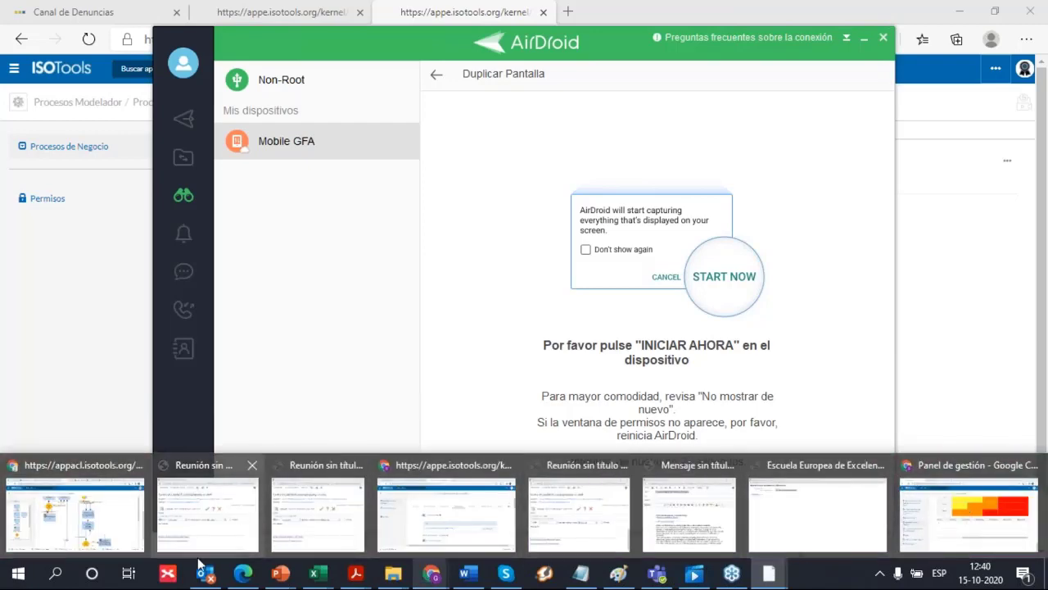
{"action": "mouse_move", "coordinate": [244, 574]}
{"action": "left_click", "coordinate": [254, 529]}
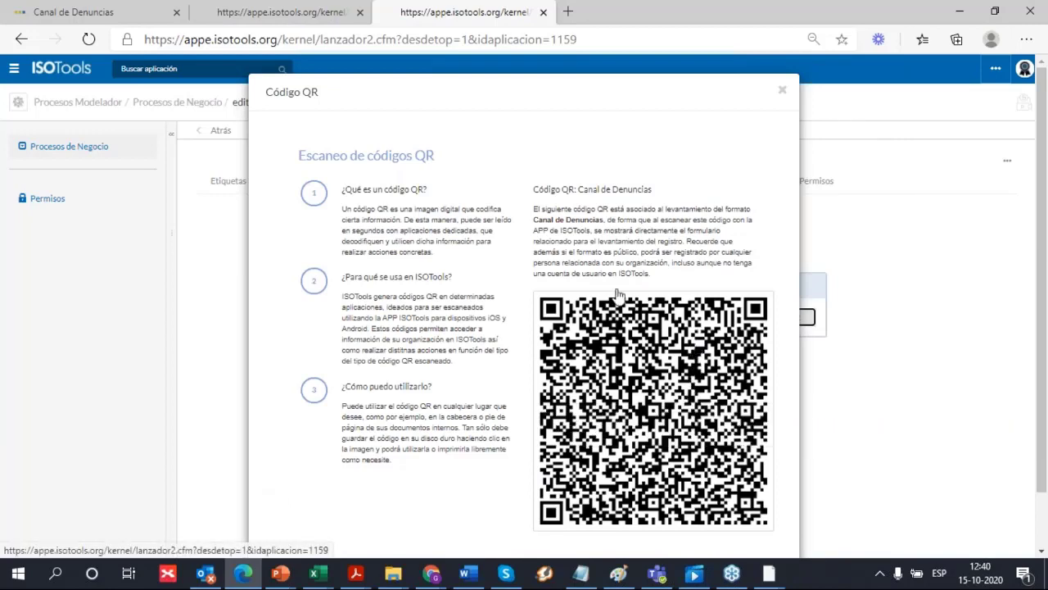
{"action": "left_click", "coordinate": [131, 12]}
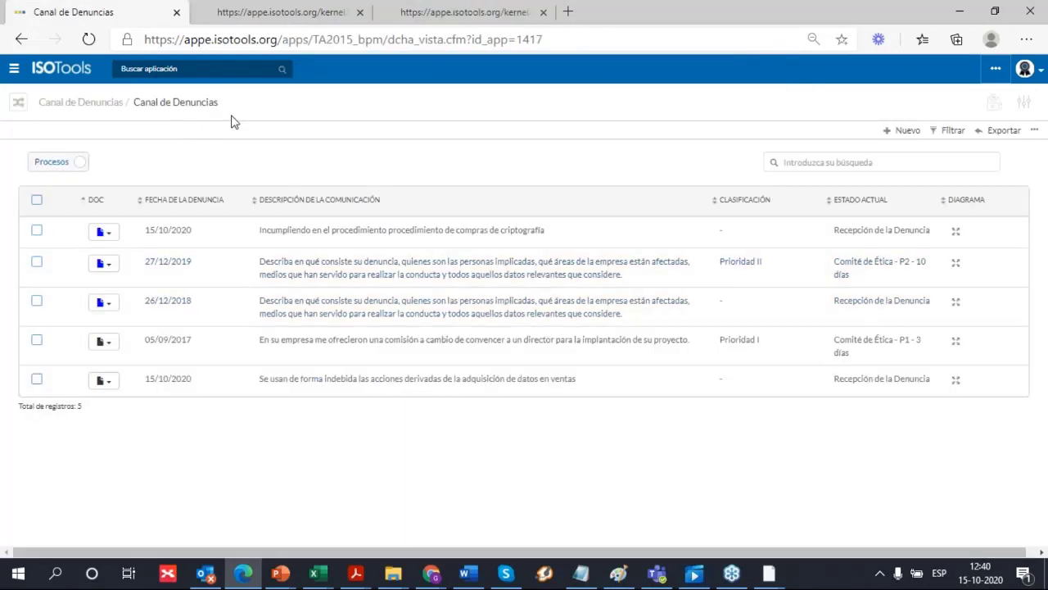
{"action": "left_click", "coordinate": [902, 131]}
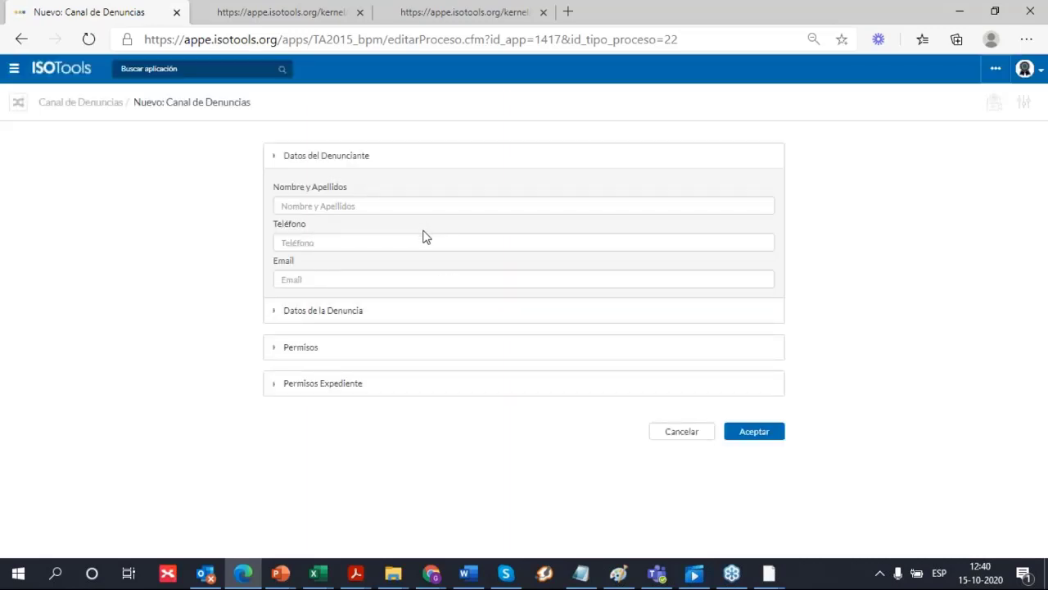
Fill in the complainant's full name and work email from the saved contact entry, and complete the phone field
{"action": "left_click", "coordinate": [368, 207]}
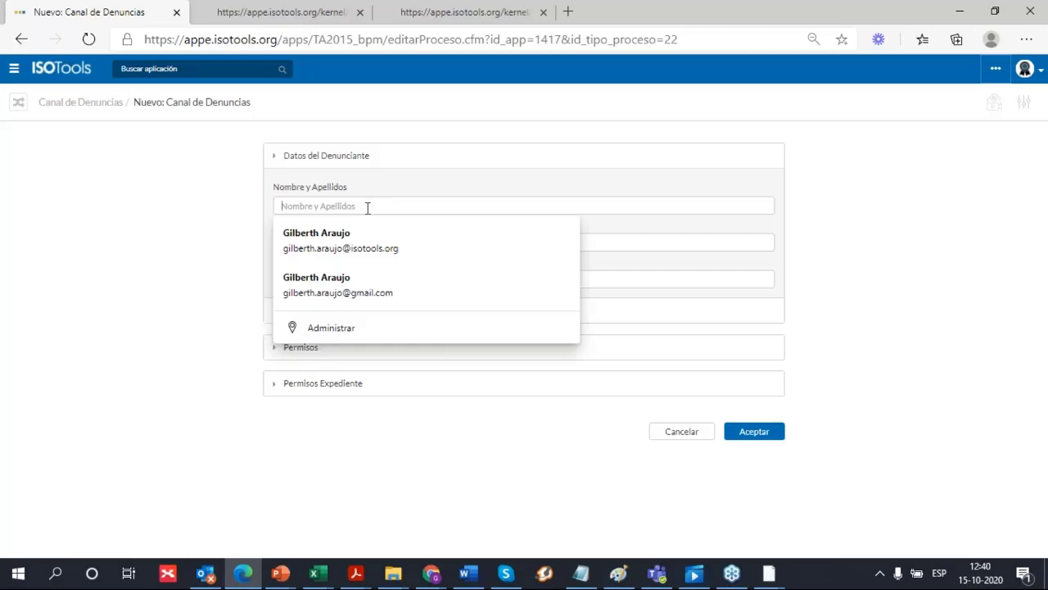
{"action": "left_click", "coordinate": [379, 252]}
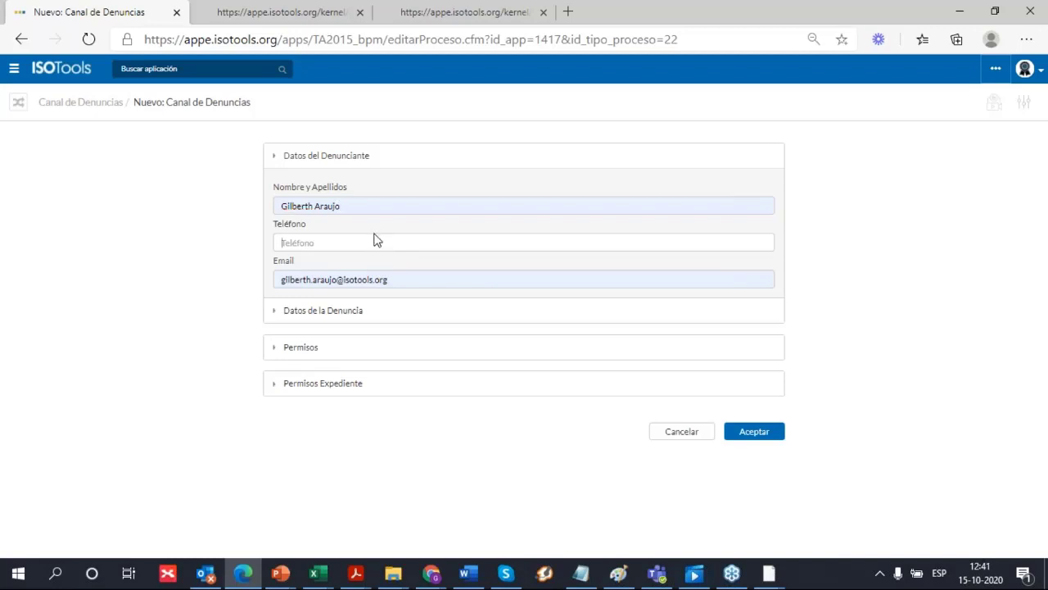
{"action": "type", "text": "+56..."}
In Datos de la Denuncia, set the complaint date to 15/10/2020 and the description to "No se cumple con el plan de tratamiento de riesgos TI"
{"action": "left_click", "coordinate": [344, 321]}
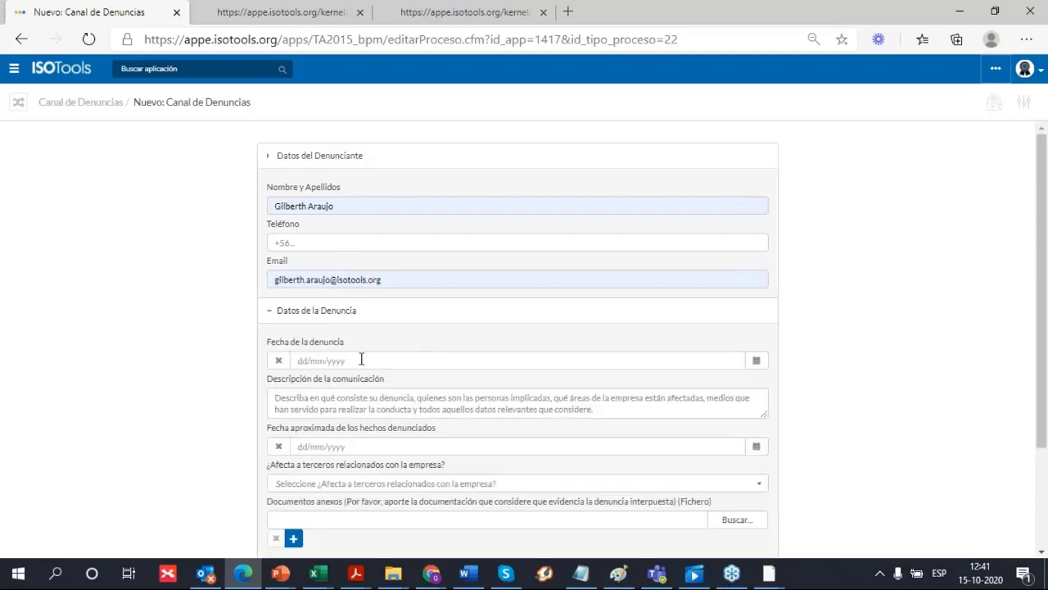
{"action": "left_click", "coordinate": [730, 358]}
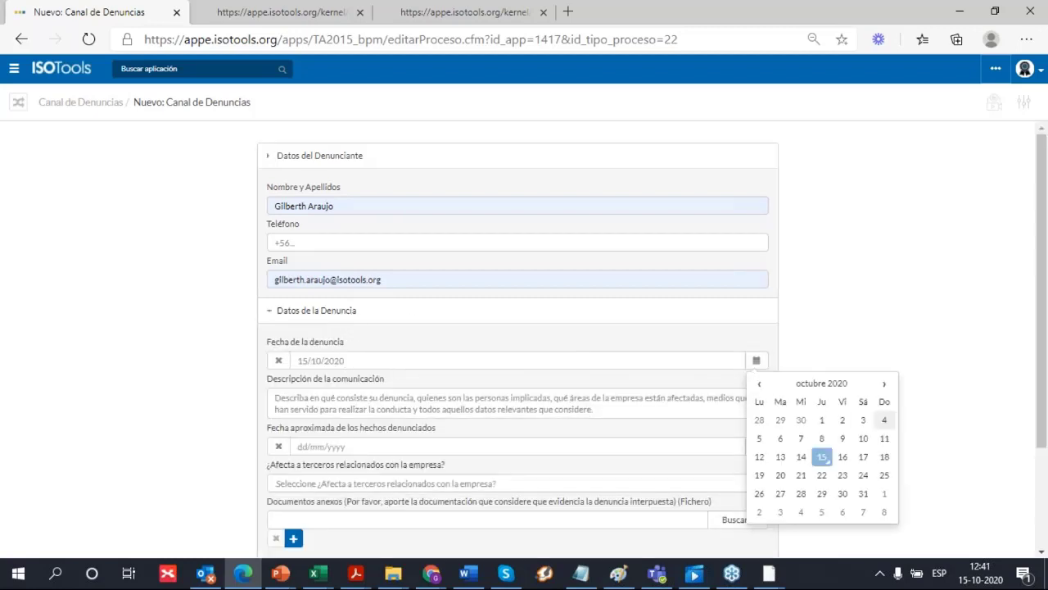
{"action": "left_click", "coordinate": [823, 457]}
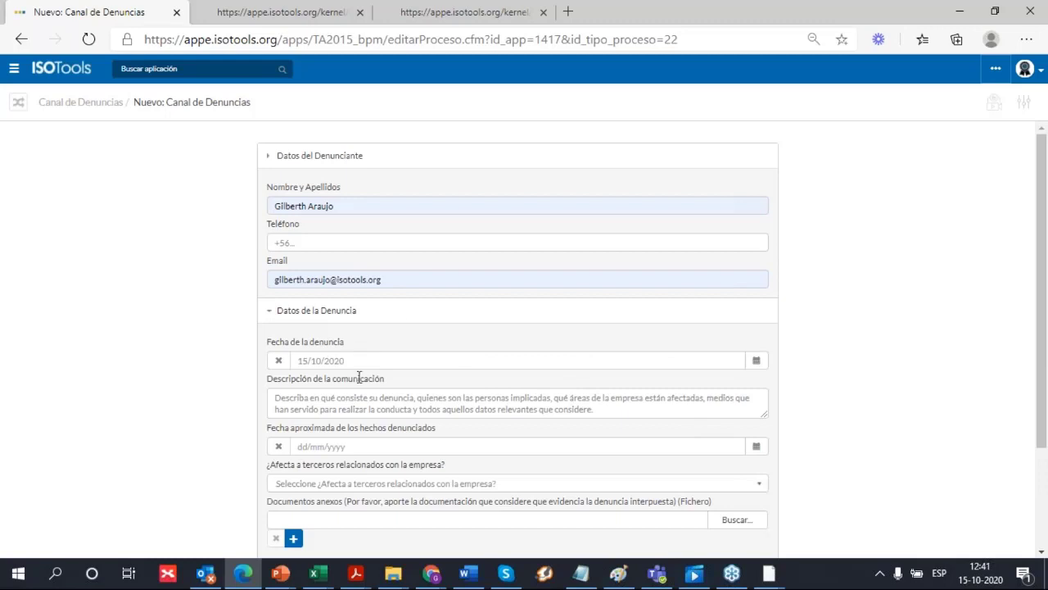
{"action": "left_click_drag", "start_coordinate": [604, 418], "coordinate": [235, 331]}
{"action": "type", "text": "No se cumple con el plan de tratamiento de riesgos TI"}
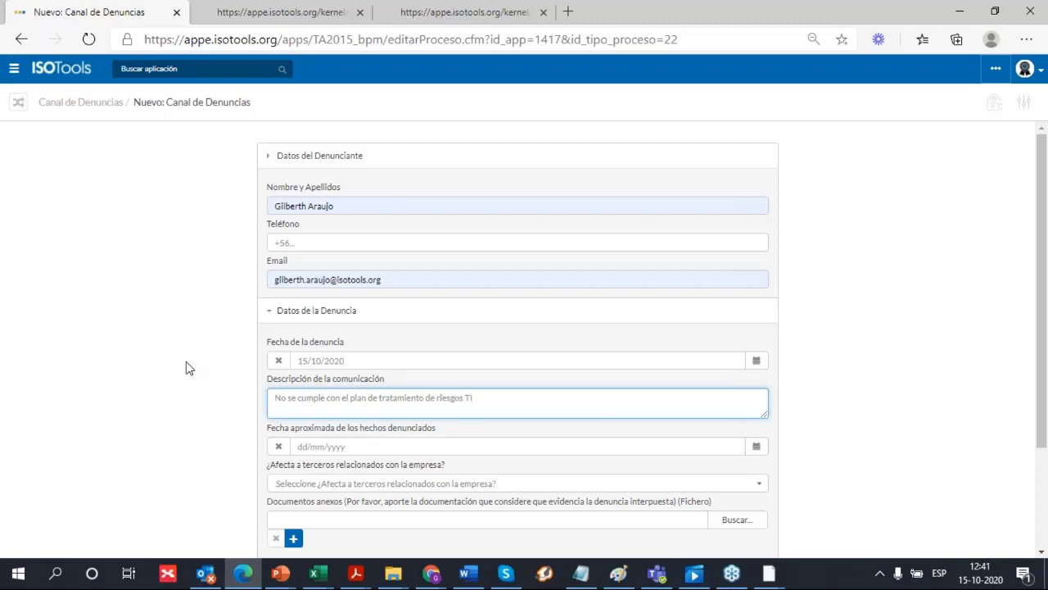
Set the approximate date of the reported events to 15/10/2020 and answer Sí to whether third parties related to the company are affected
{"action": "left_click", "coordinate": [754, 446]}
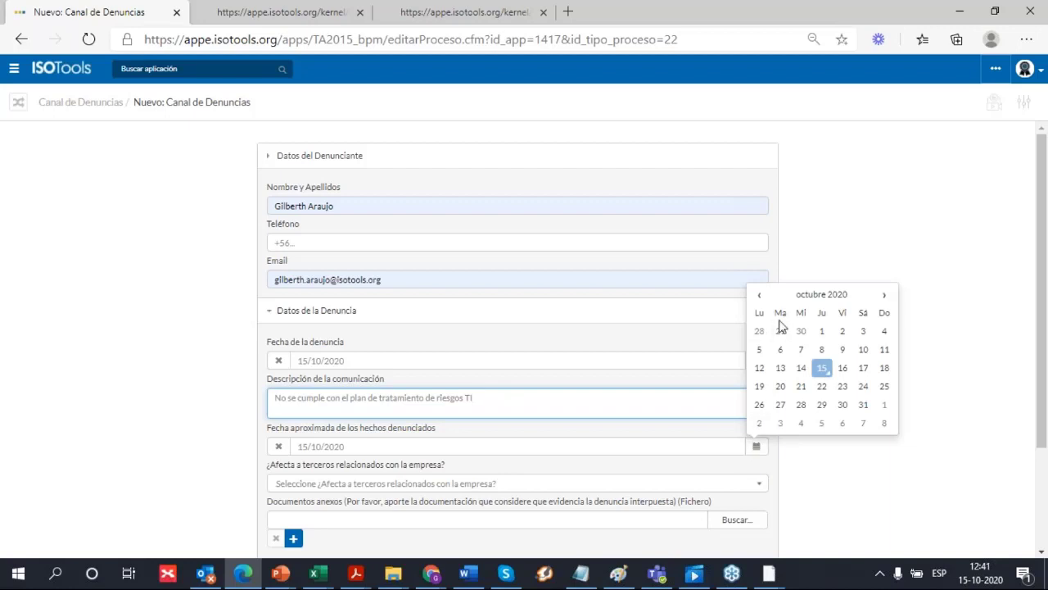
{"action": "left_click", "coordinate": [823, 368]}
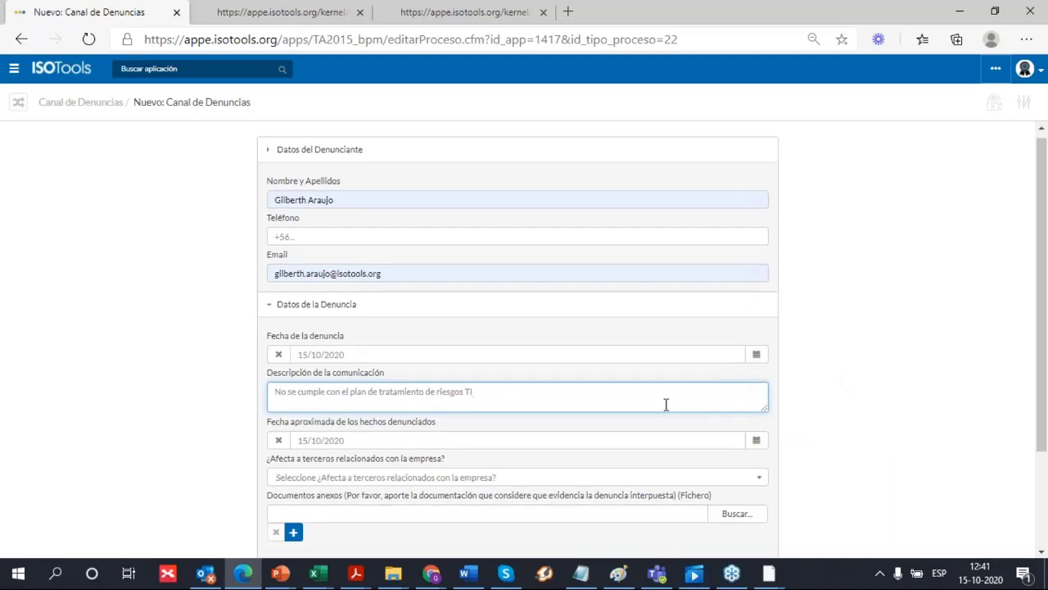
{"action": "scroll", "coordinate": [664, 402], "scroll_direction": "down", "scroll_amount": 2}
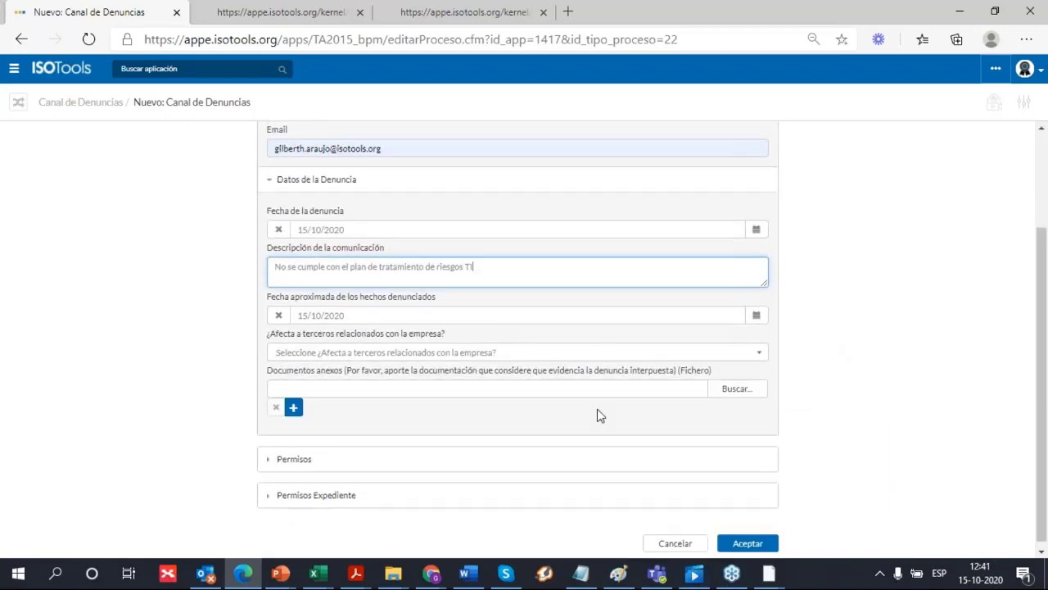
{"action": "left_click", "coordinate": [379, 354]}
{"action": "left_click", "coordinate": [374, 390]}
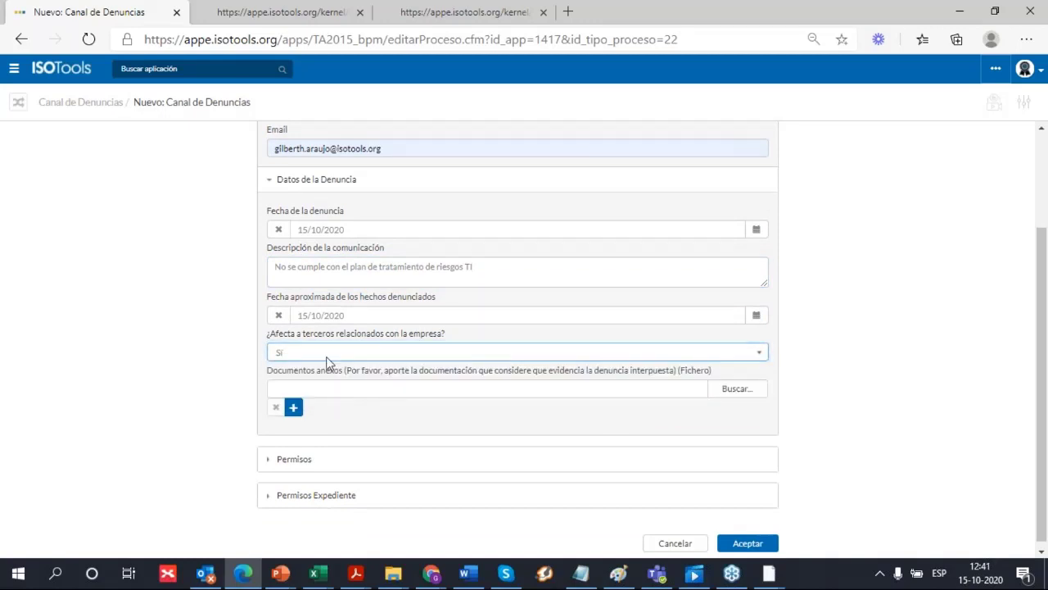
Attach the file "Flash de incidente ambientales in 009" as evidence and submit the new complaint
{"action": "left_click", "coordinate": [752, 394]}
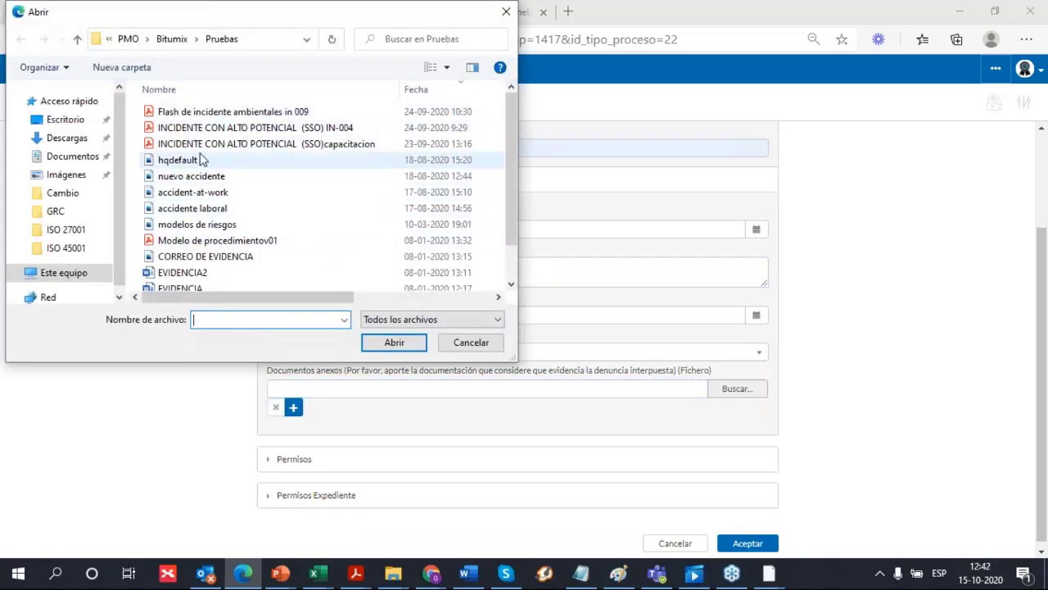
{"action": "left_click", "coordinate": [246, 111]}
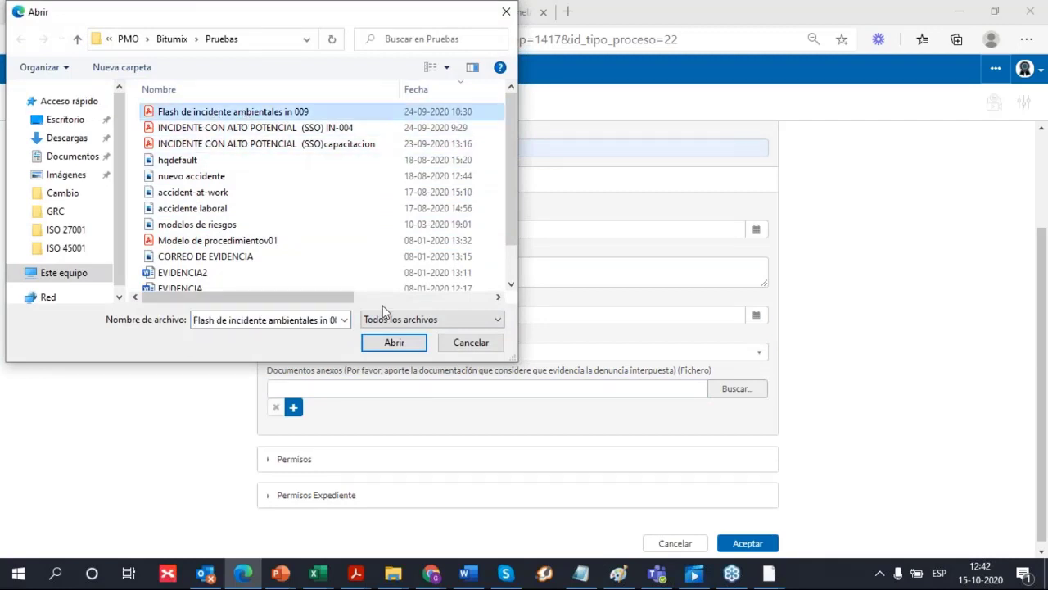
{"action": "left_click", "coordinate": [402, 350]}
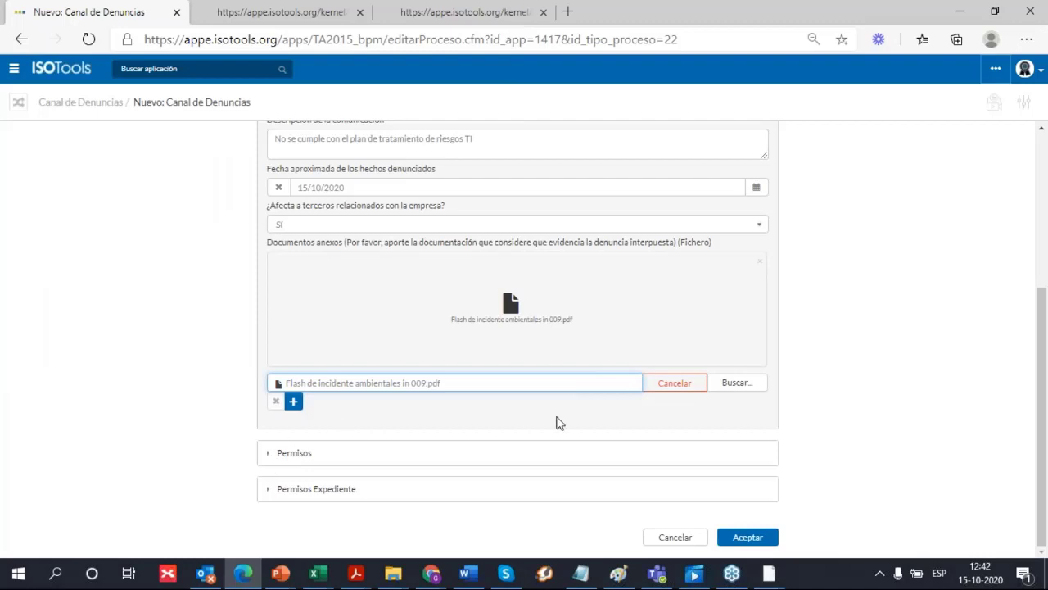
{"action": "left_click", "coordinate": [748, 537]}
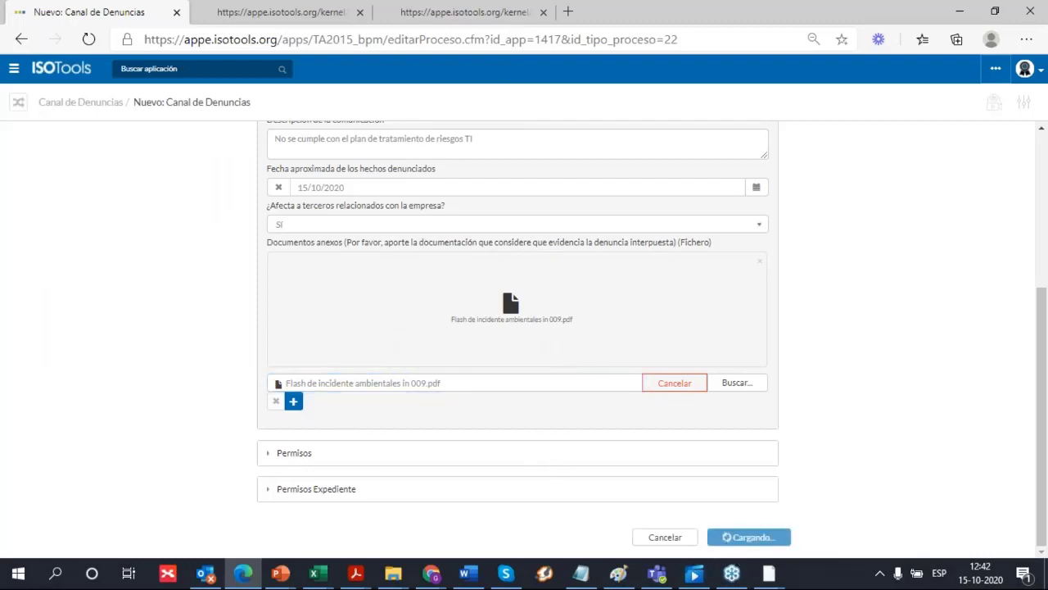
Switch to AirDroid, restart the Duplicar Pantalla connection for Mobile GFA, and return to the registered complaint in Edge
{"action": "mouse_move", "coordinate": [769, 573]}
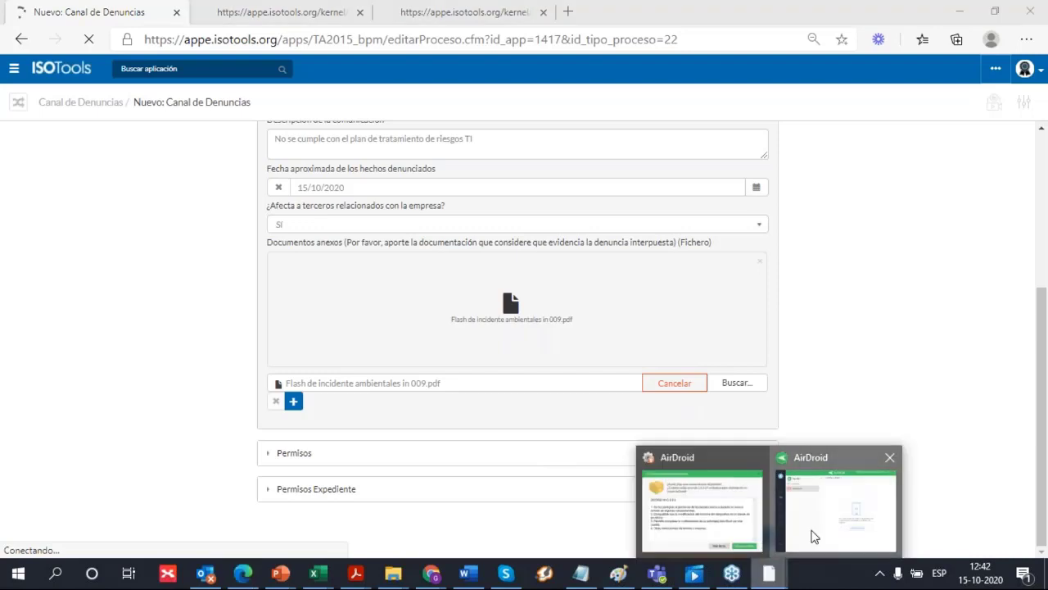
{"action": "left_click", "coordinate": [812, 528]}
{"action": "left_click", "coordinate": [701, 391]}
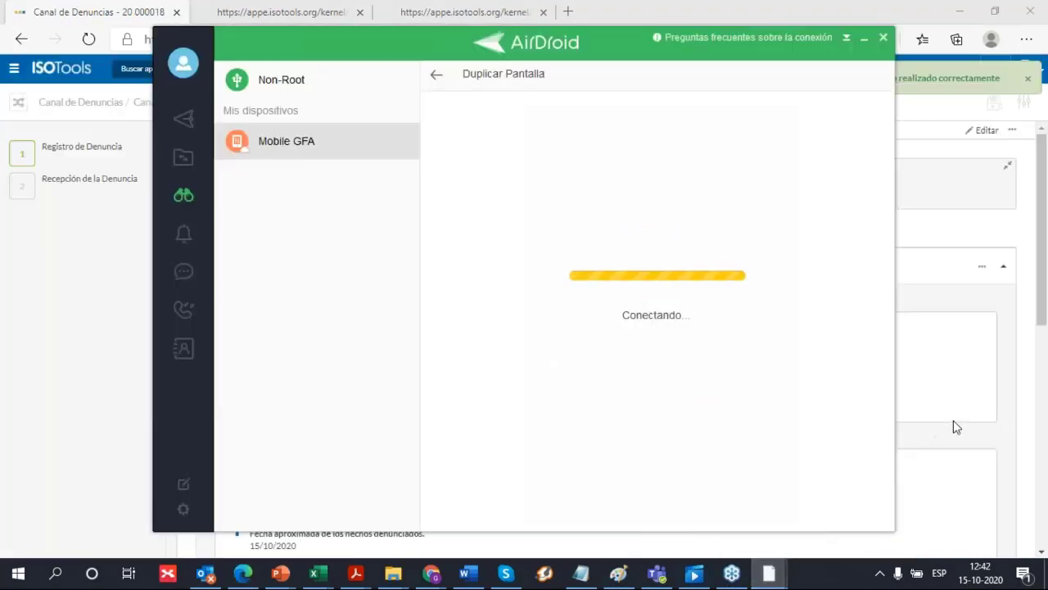
{"action": "left_click", "coordinate": [977, 410]}
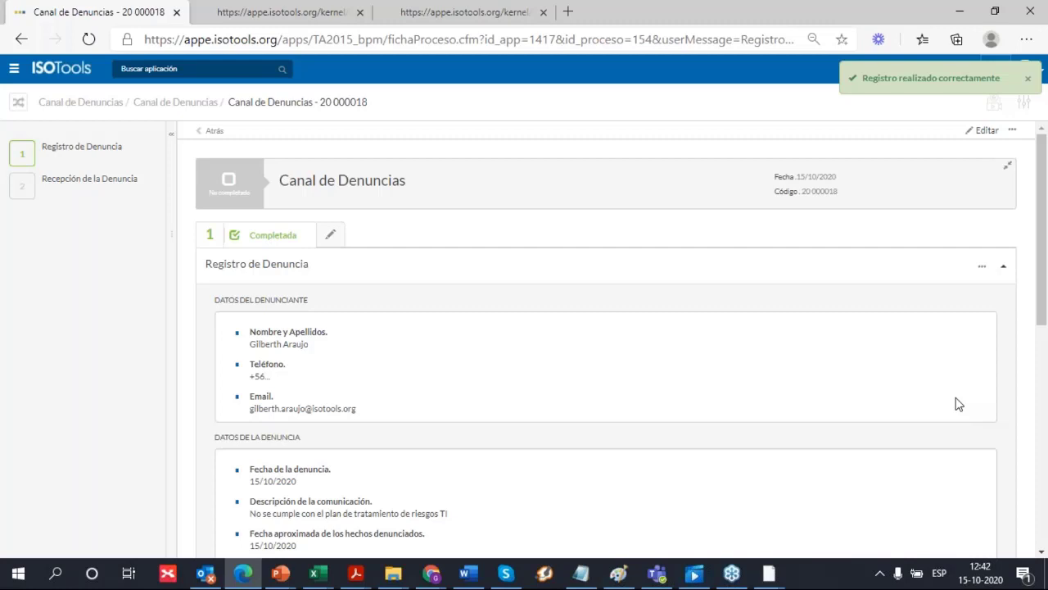
Open the Recepción de la Denuncia stage for editing and assign it to the Legal position and its available user
{"action": "mouse_move", "coordinate": [95, 169]}
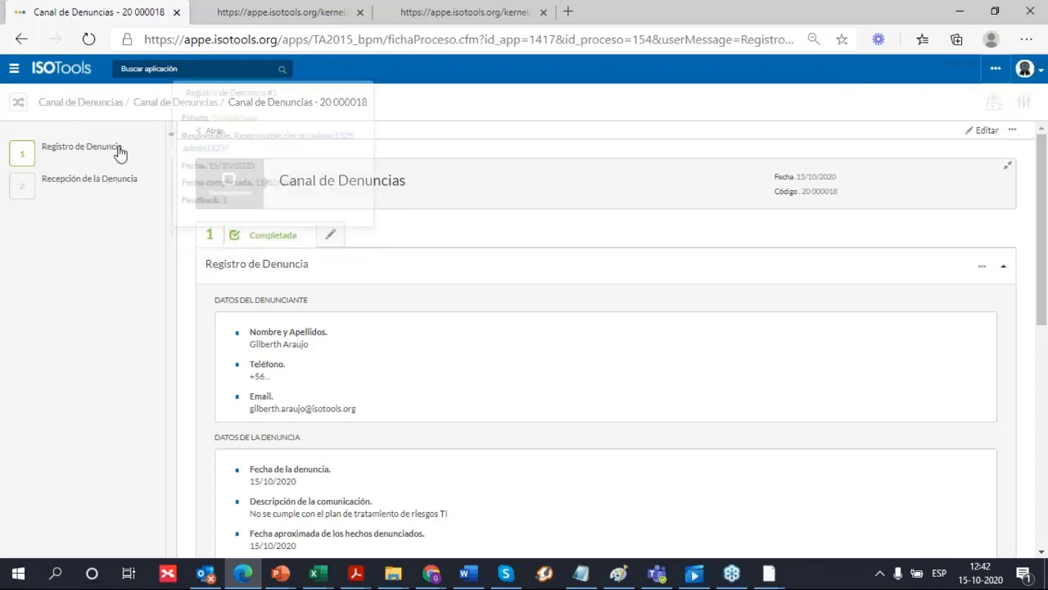
{"action": "left_click", "coordinate": [111, 180]}
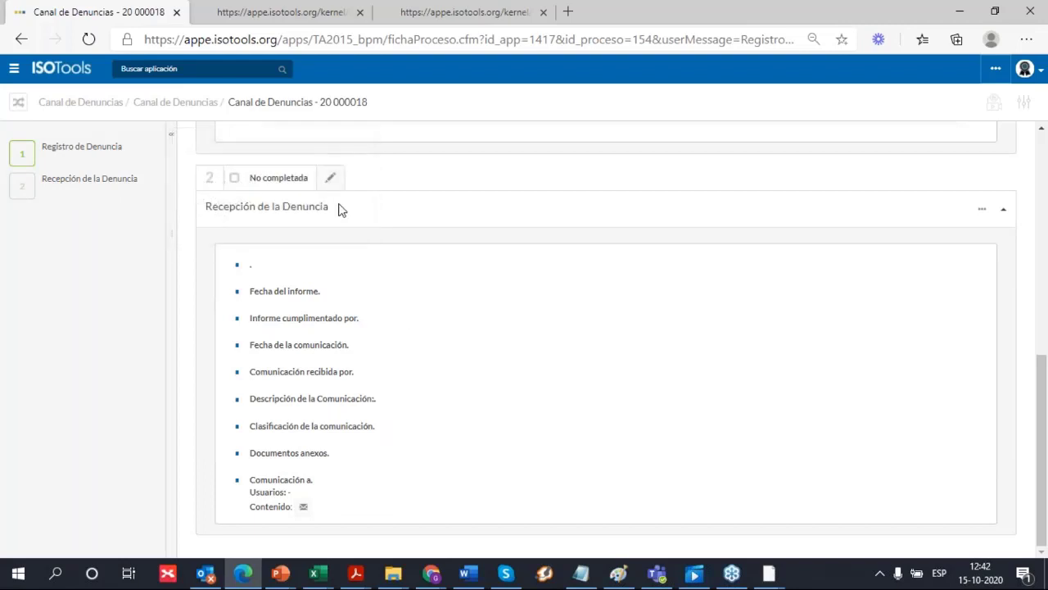
{"action": "left_click", "coordinate": [331, 180]}
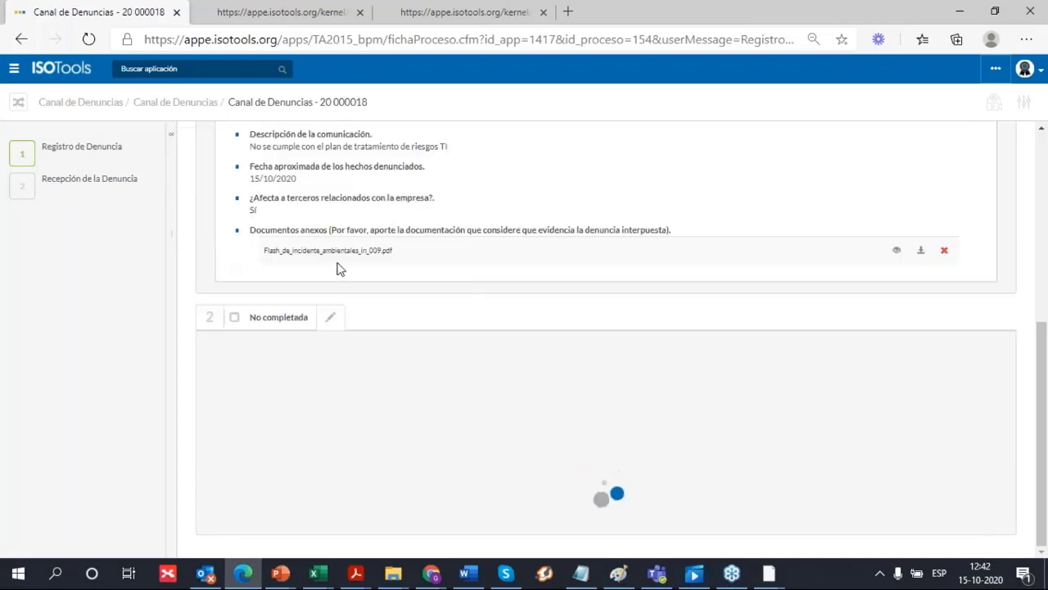
{"action": "mouse_move", "coordinate": [58, 188]}
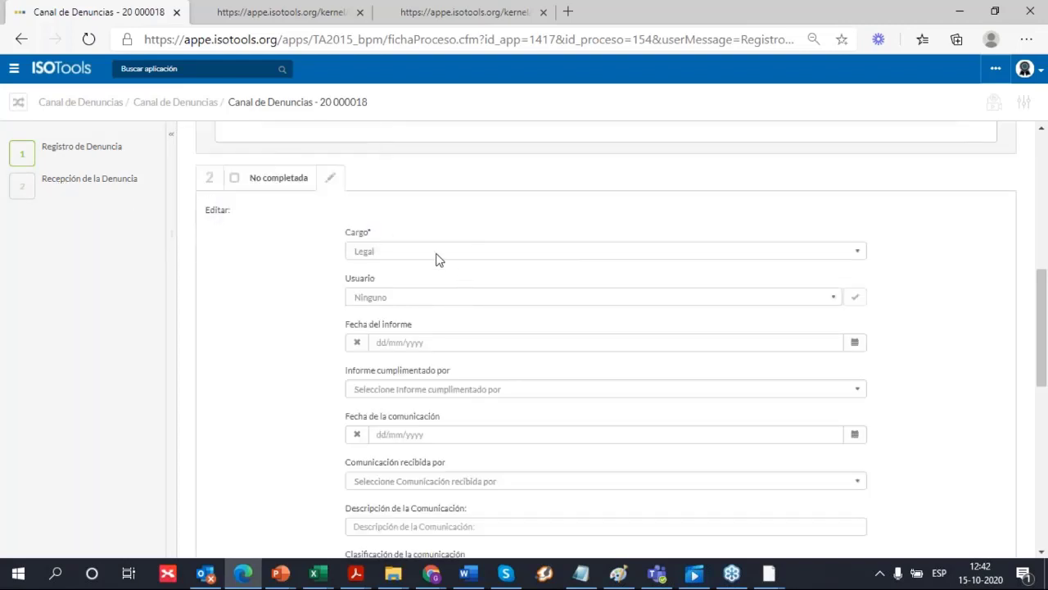
{"action": "left_click", "coordinate": [436, 254]}
{"action": "left_click", "coordinate": [434, 275]}
{"action": "left_click", "coordinate": [429, 291]}
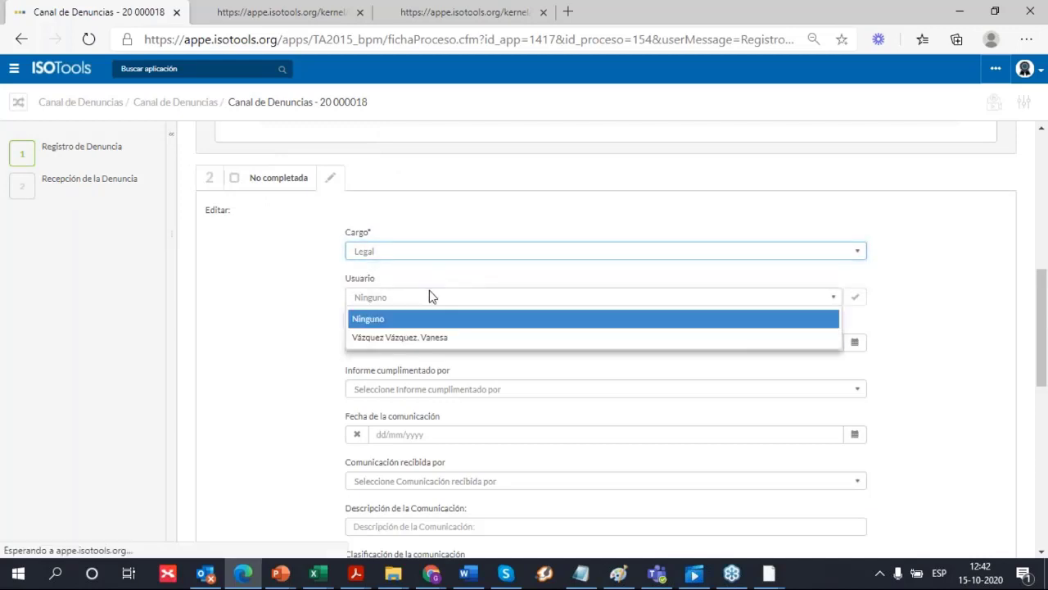
{"action": "left_click", "coordinate": [429, 339]}
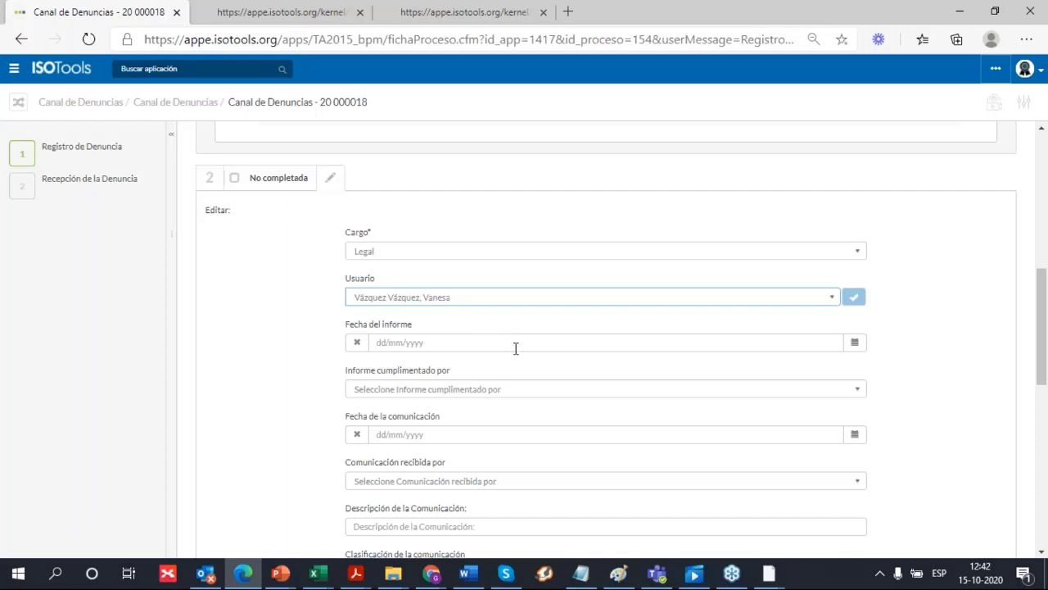
Set the report date to 20/10/2020 and choose the first listed person as the one who completed the report
{"action": "mouse_move", "coordinate": [771, 574]}
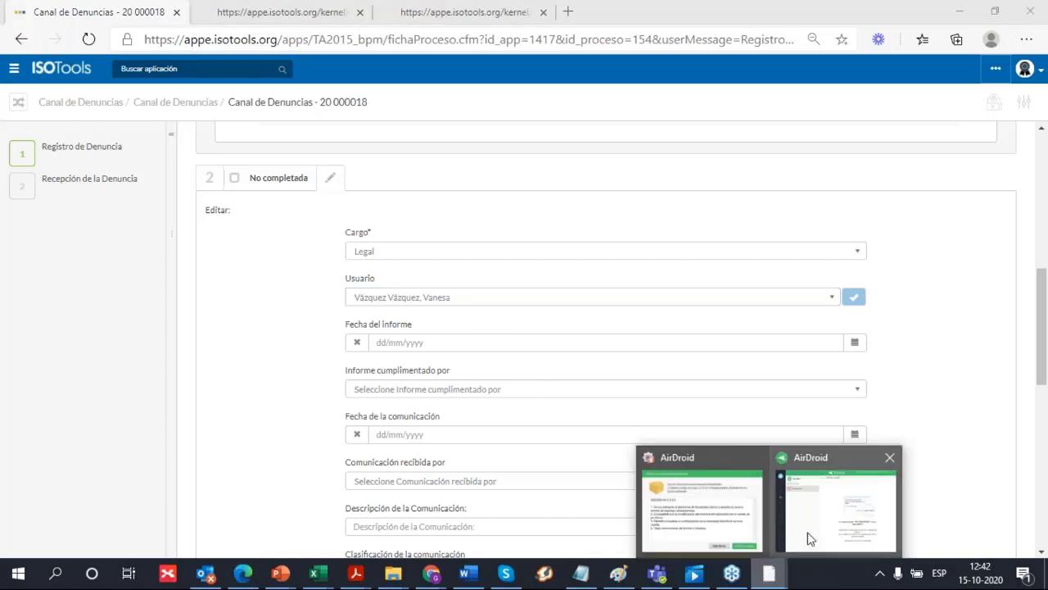
{"action": "left_click", "coordinate": [458, 340]}
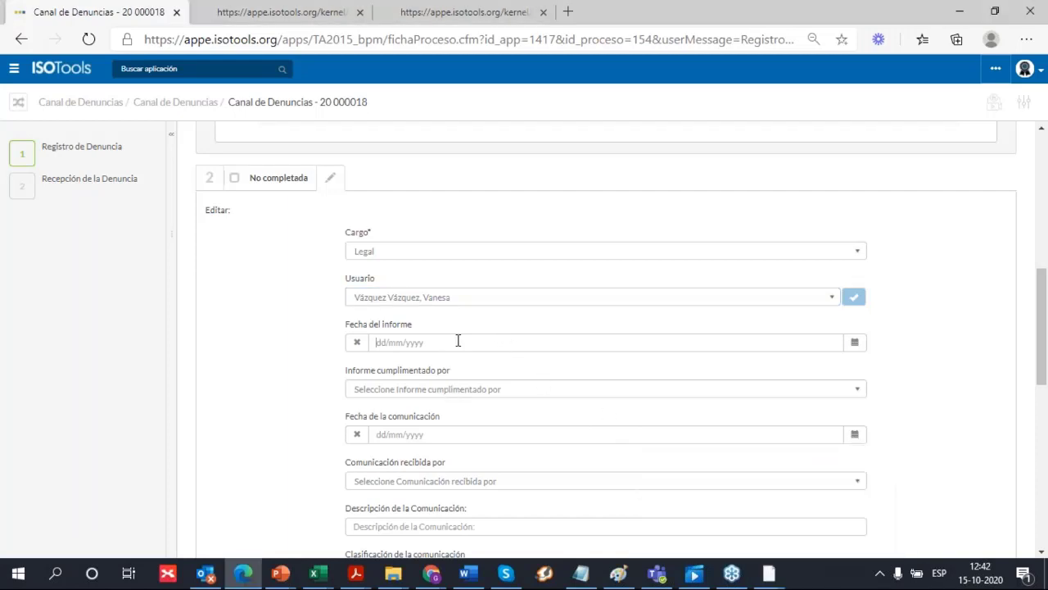
{"action": "left_click", "coordinate": [854, 342]}
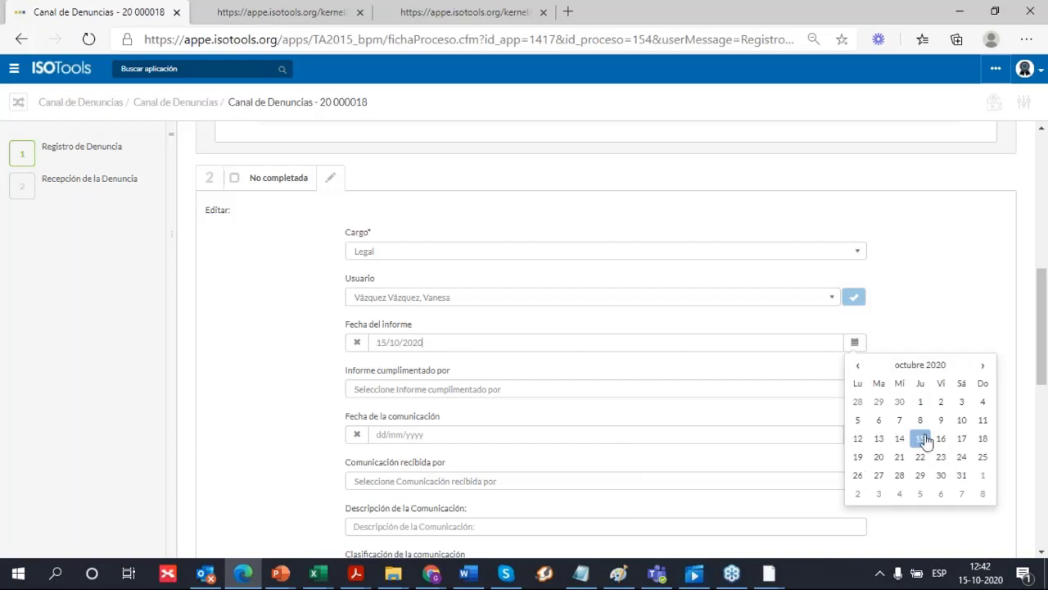
{"action": "left_click", "coordinate": [920, 438]}
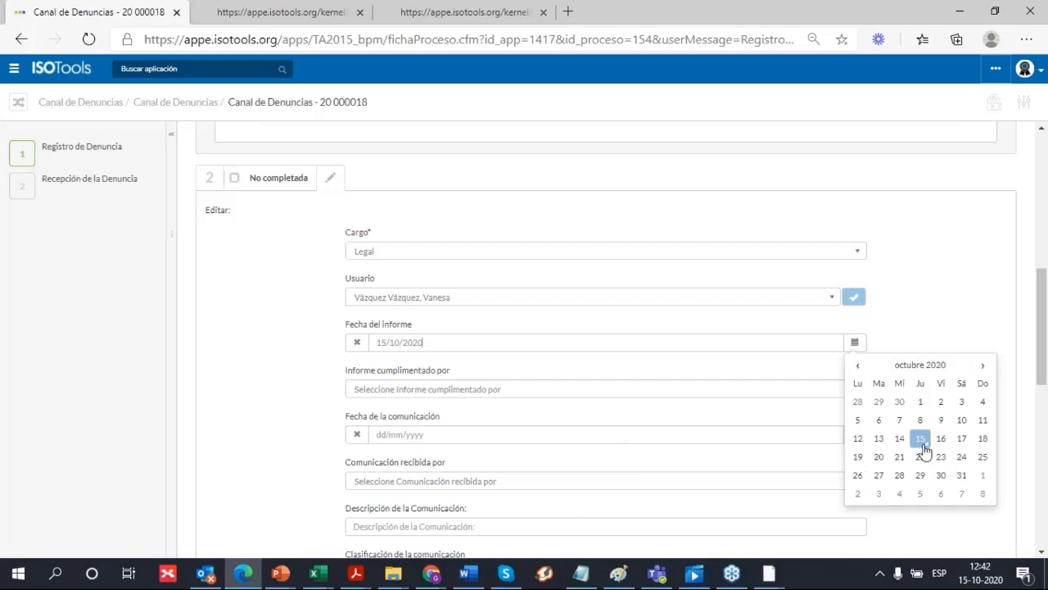
{"action": "left_click", "coordinate": [878, 457]}
{"action": "left_click", "coordinate": [433, 392]}
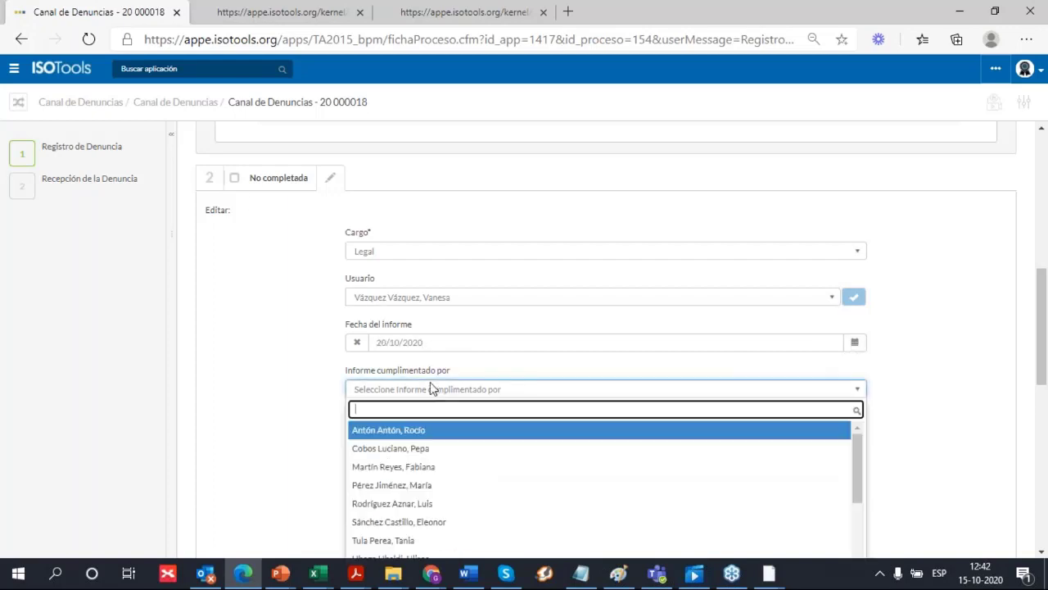
{"action": "left_click", "coordinate": [430, 427]}
{"action": "scroll", "coordinate": [526, 363], "scroll_direction": "down", "scroll_amount": 2}
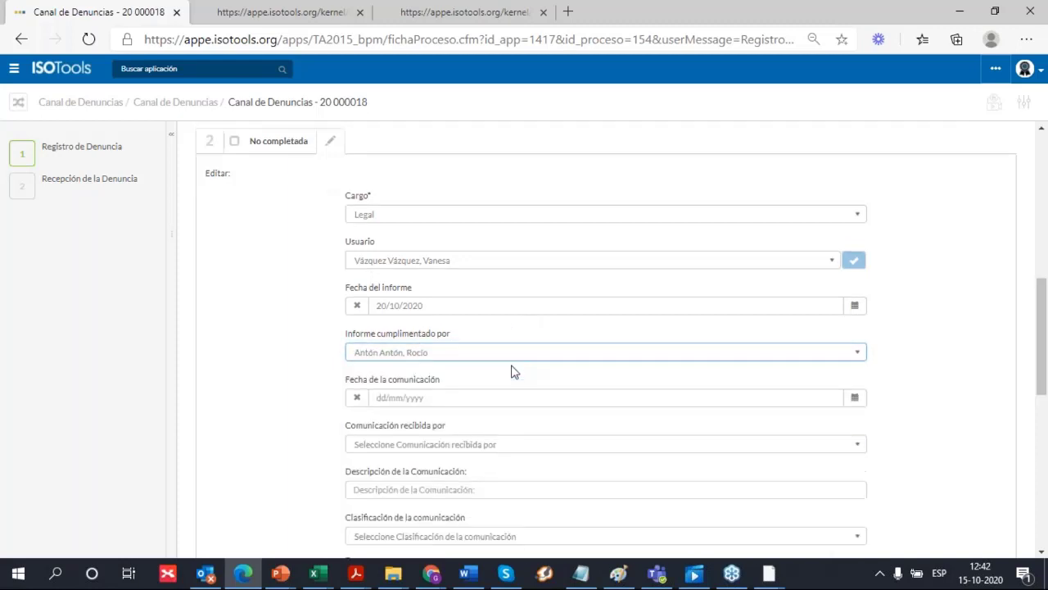
Set the communication date to 15/10/2020 and choose Email as the way the communication was received
{"action": "left_click", "coordinate": [856, 305]}
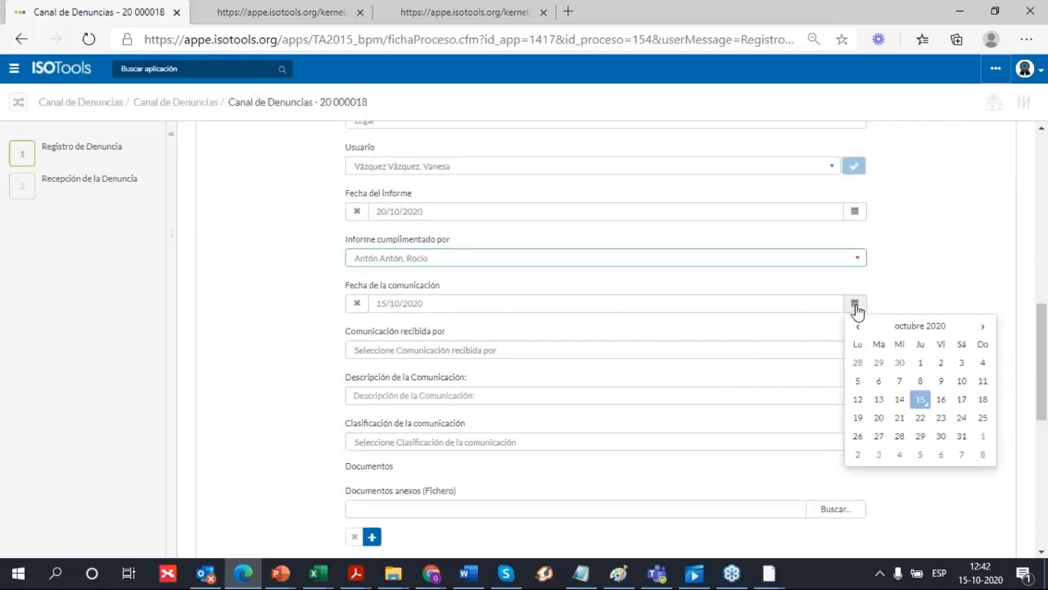
{"action": "left_click", "coordinate": [920, 405]}
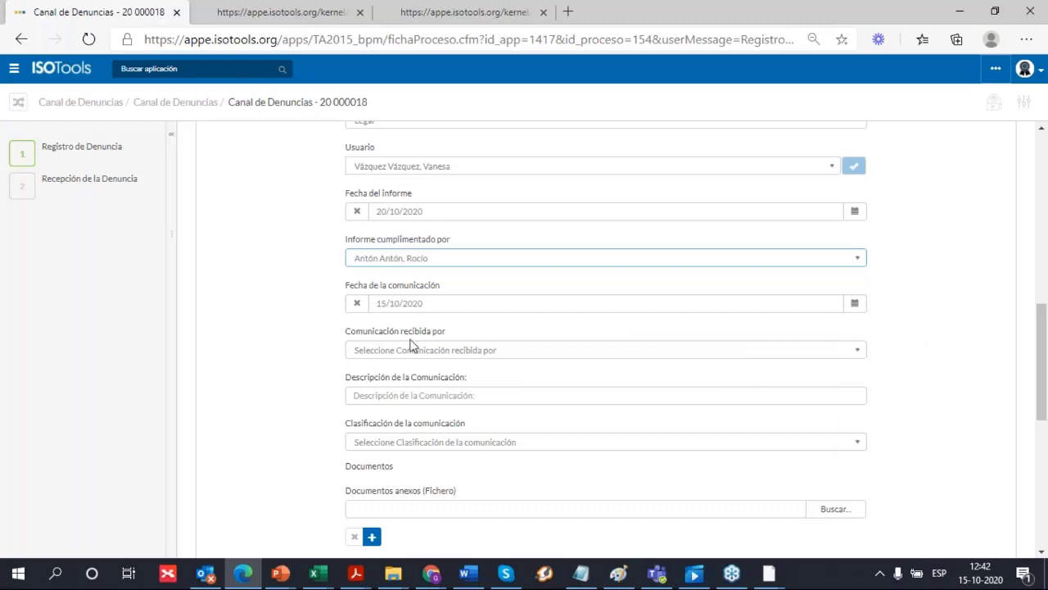
{"action": "left_click", "coordinate": [483, 354]}
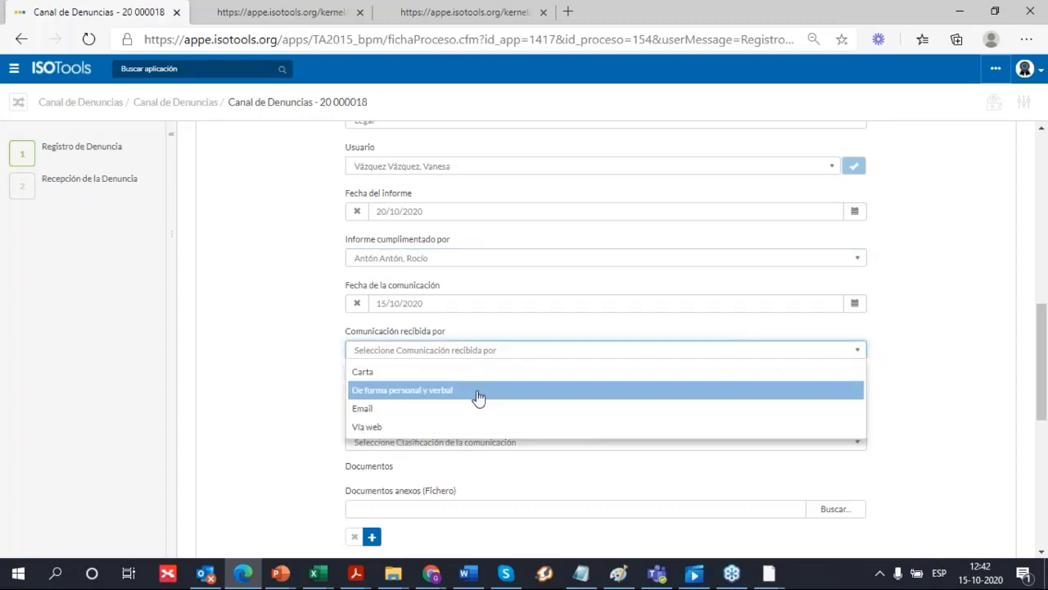
{"action": "left_click", "coordinate": [474, 409]}
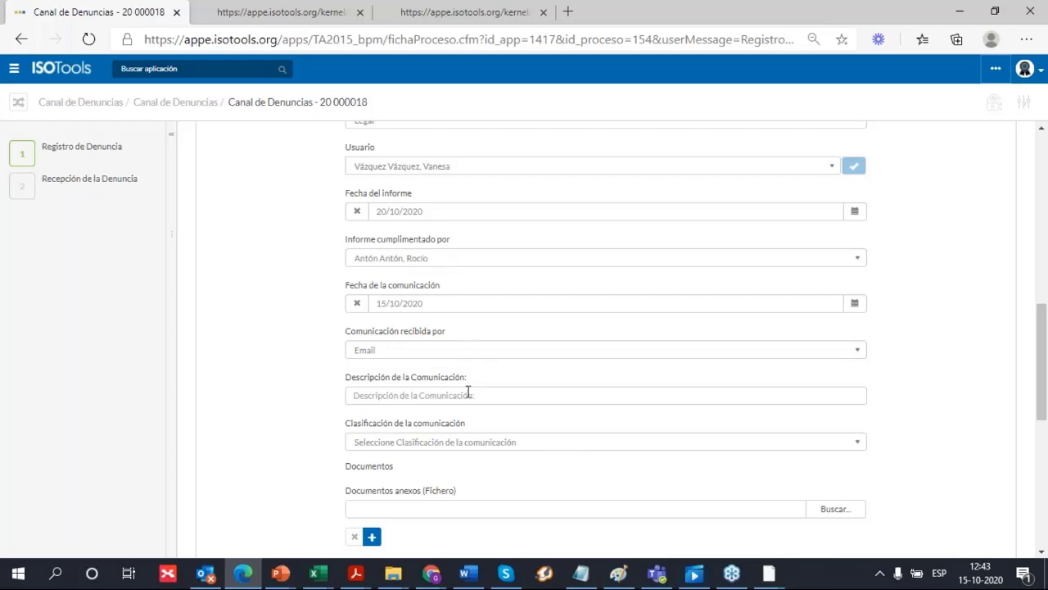
Check the communication's classification options, and leave the reception form unsaved for the Canal de Denuncias list
{"action": "left_click", "coordinate": [449, 441]}
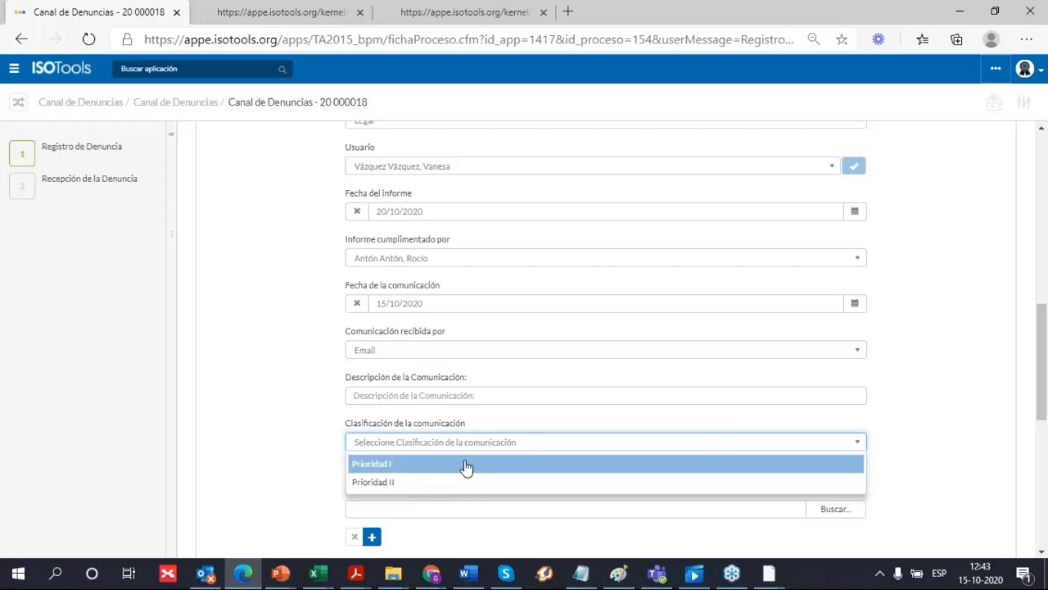
{"action": "left_click", "coordinate": [170, 104]}
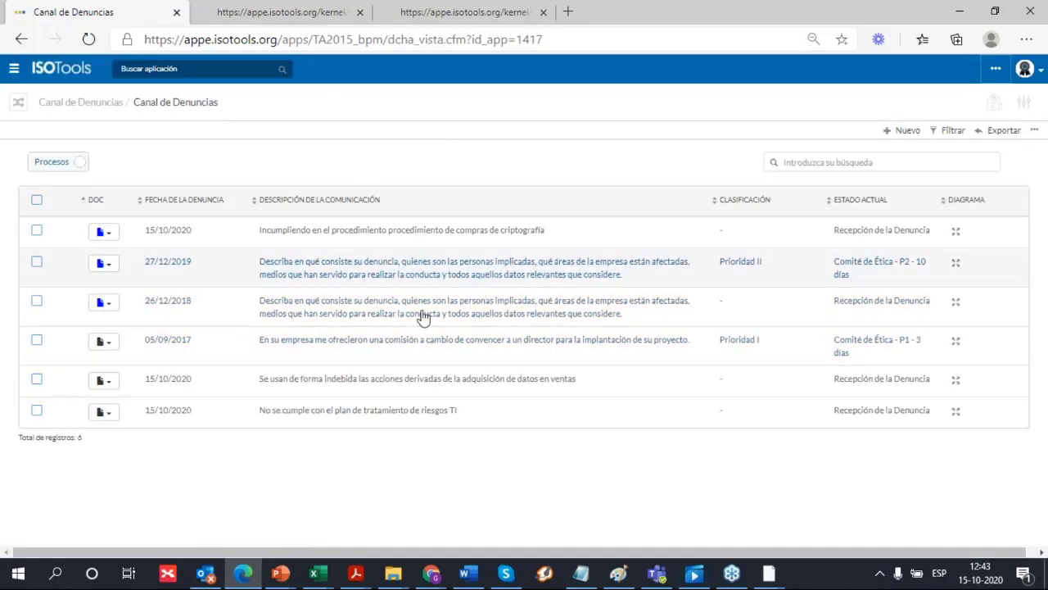
Open the complaint about misused actions derived from sales data acquisition, and retry the phone's screen mirroring in AirDroid before returning to the browser
{"action": "left_click", "coordinate": [467, 394]}
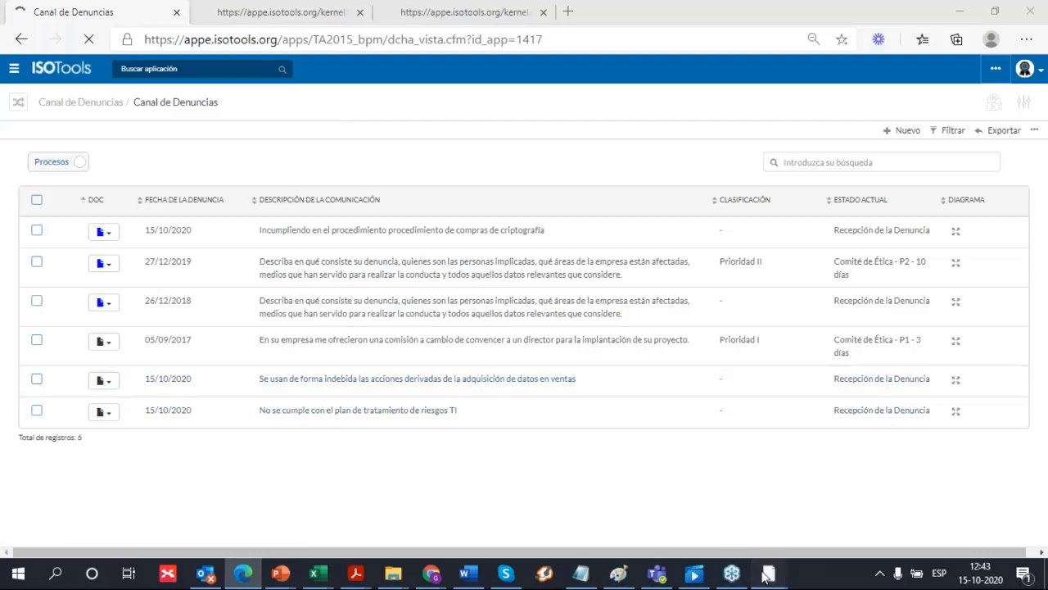
{"action": "mouse_move", "coordinate": [769, 572]}
{"action": "left_click", "coordinate": [807, 524]}
{"action": "left_click", "coordinate": [703, 384]}
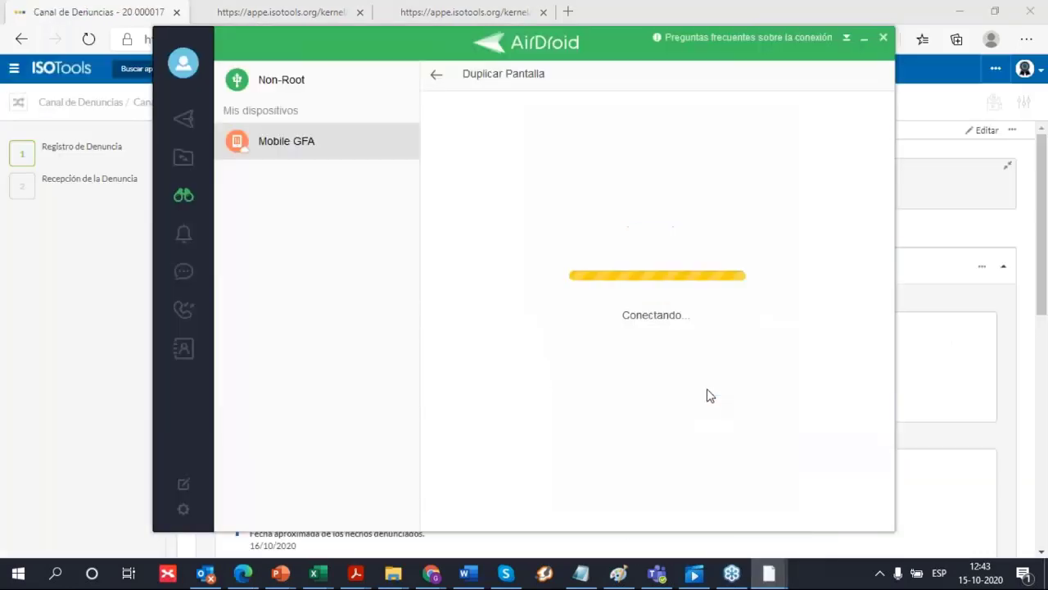
{"action": "left_click", "coordinate": [992, 346]}
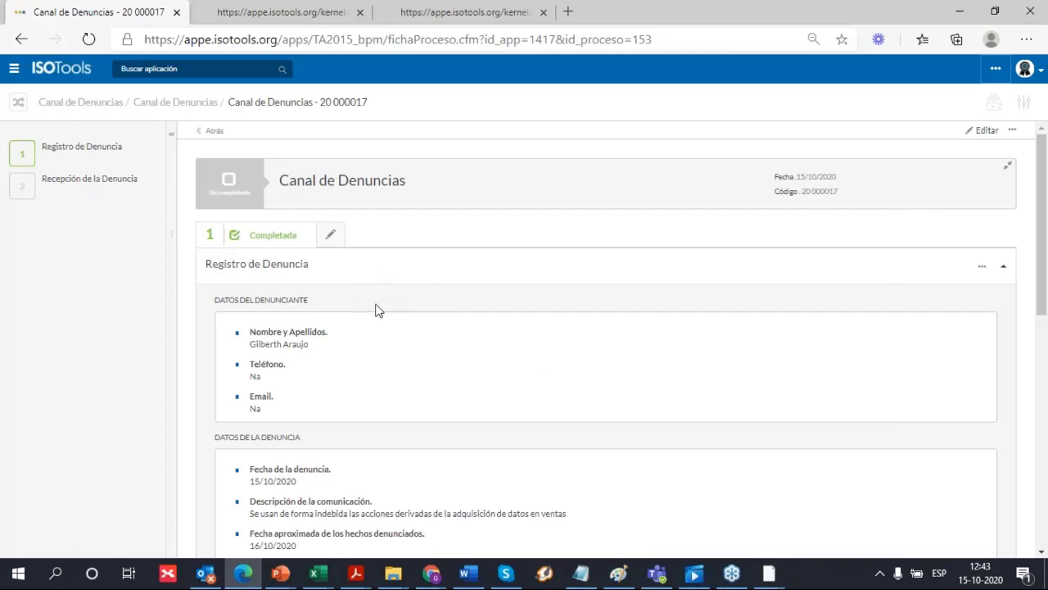
Review the complaint's completed registration: complainant details, complaint date, description, approximate date of the facts, third-party impact and attached document
{"action": "mouse_move", "coordinate": [90, 151]}
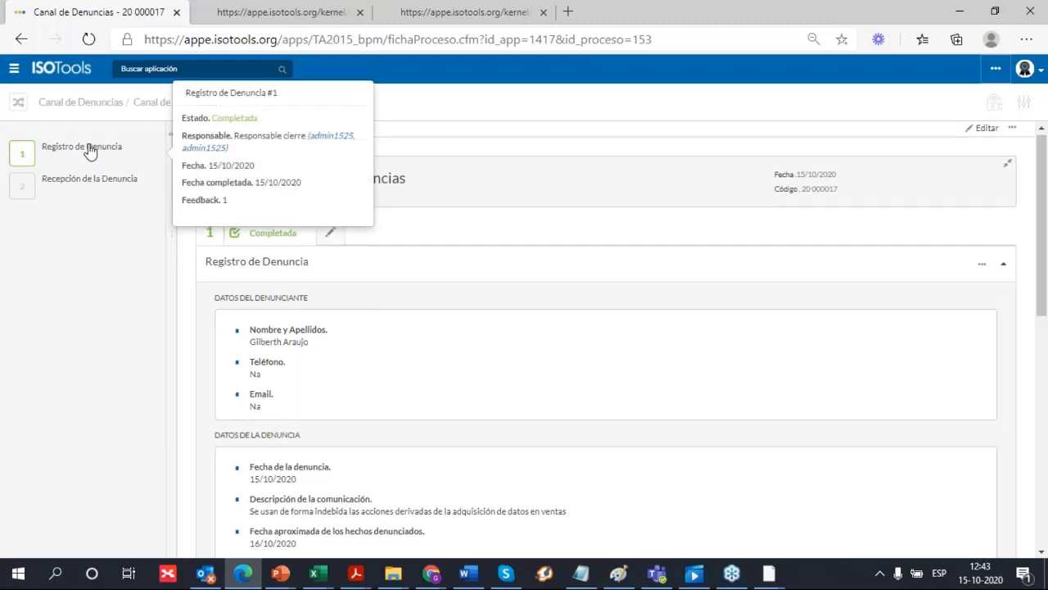
{"action": "scroll", "coordinate": [552, 227], "scroll_direction": "down", "scroll_amount": 1}
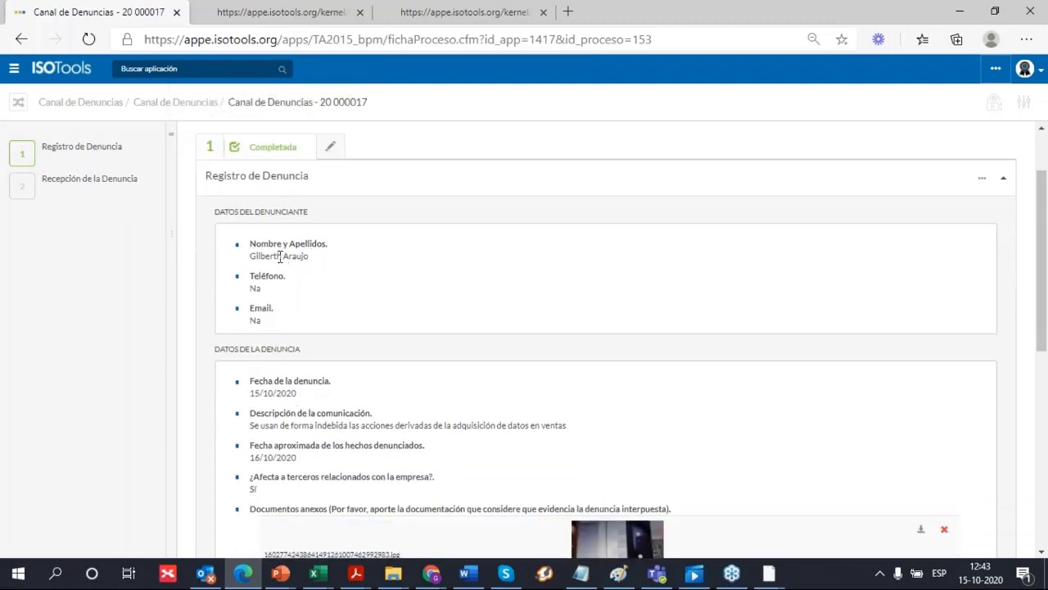
{"action": "scroll", "coordinate": [407, 294], "scroll_direction": "up", "scroll_amount": 1}
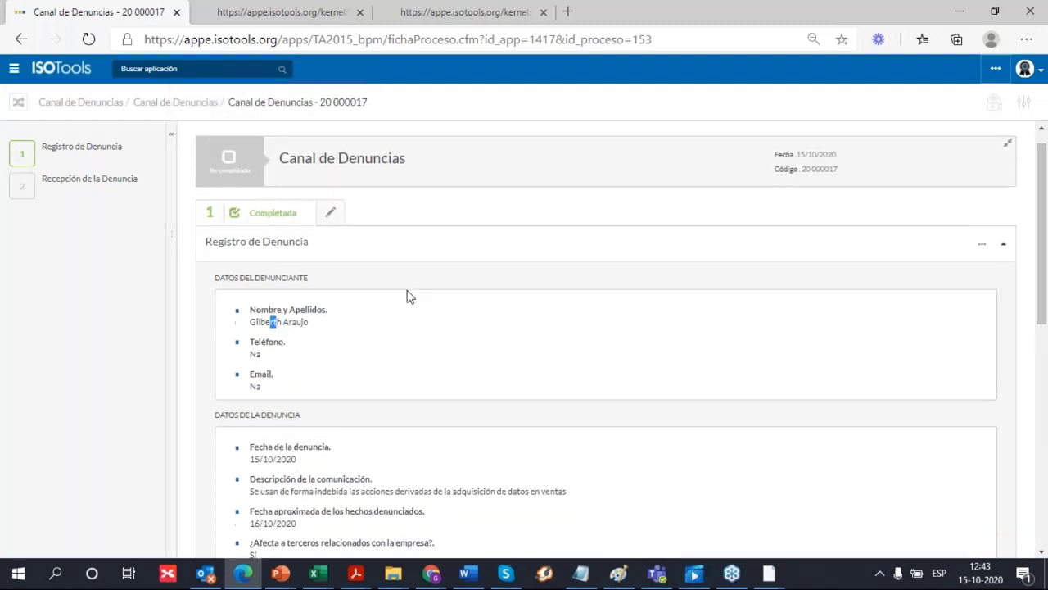
{"action": "scroll", "coordinate": [409, 295], "scroll_direction": "down", "scroll_amount": 2}
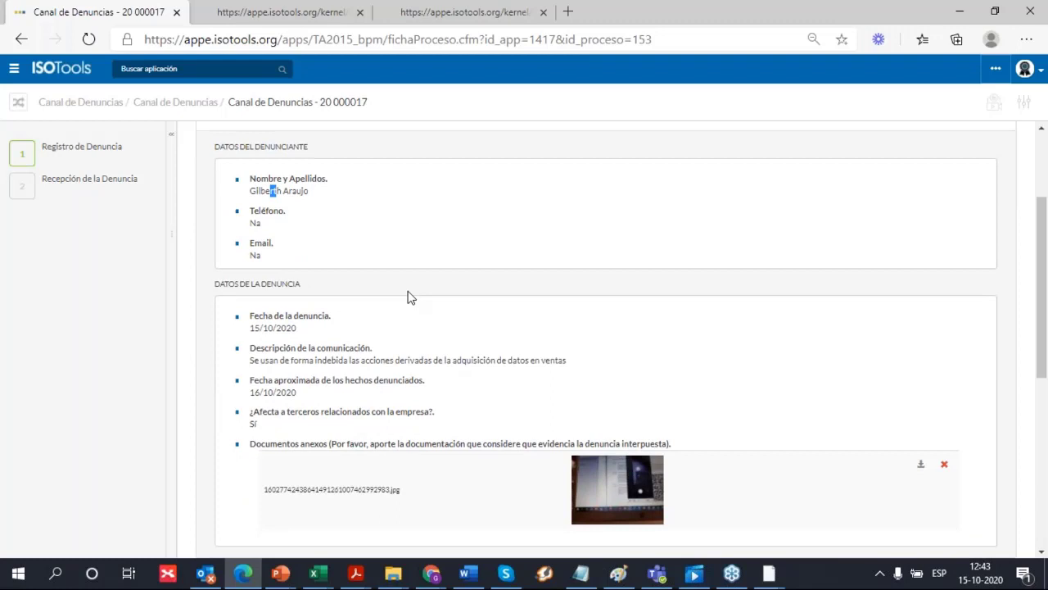
{"action": "scroll", "coordinate": [410, 297], "scroll_direction": "down", "scroll_amount": 1}
{"action": "scroll", "coordinate": [409, 297], "scroll_direction": "down", "scroll_amount": 1}
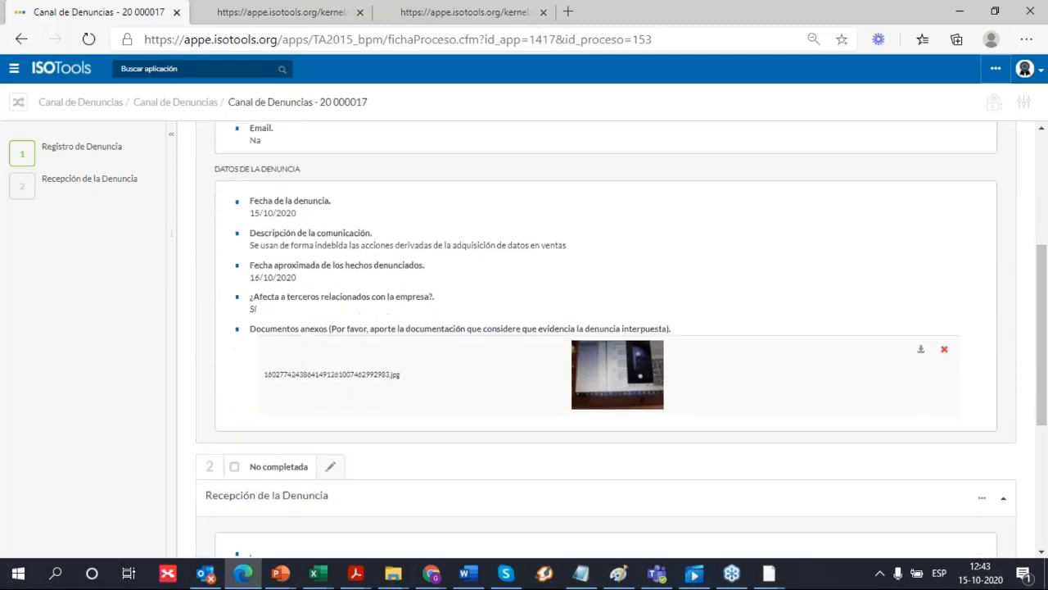
{"action": "left_click_drag", "start_coordinate": [252, 198], "coordinate": [314, 202]}
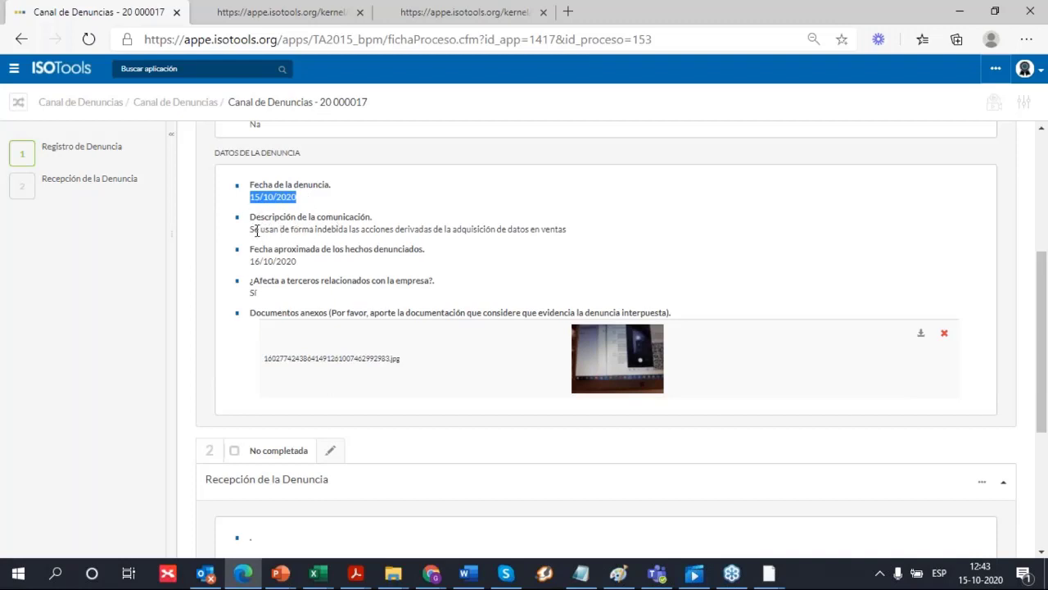
{"action": "left_click_drag", "start_coordinate": [255, 230], "coordinate": [567, 230]}
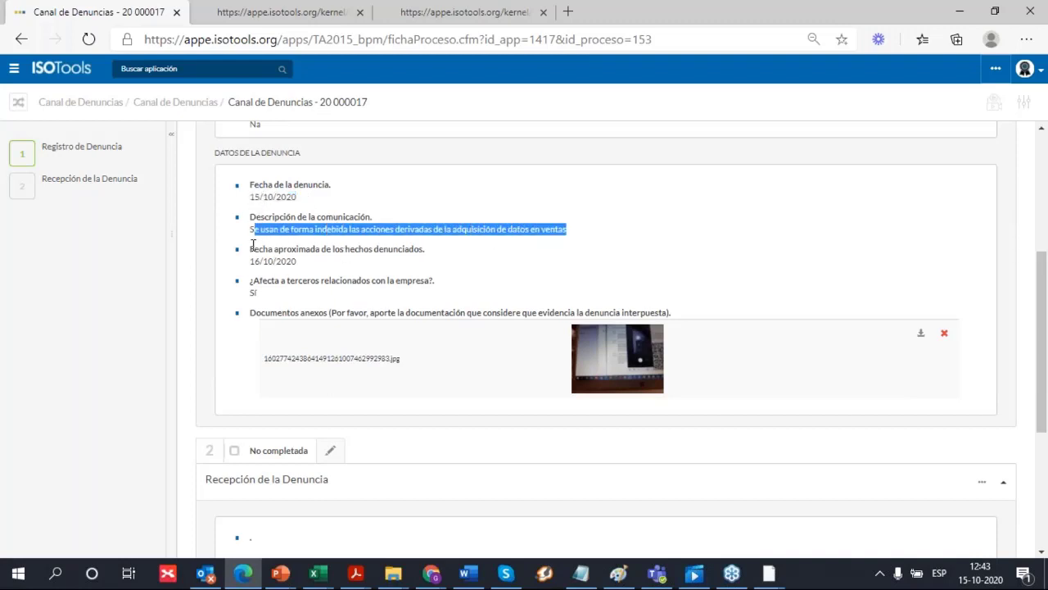
{"action": "left_click_drag", "start_coordinate": [256, 262], "coordinate": [307, 264]}
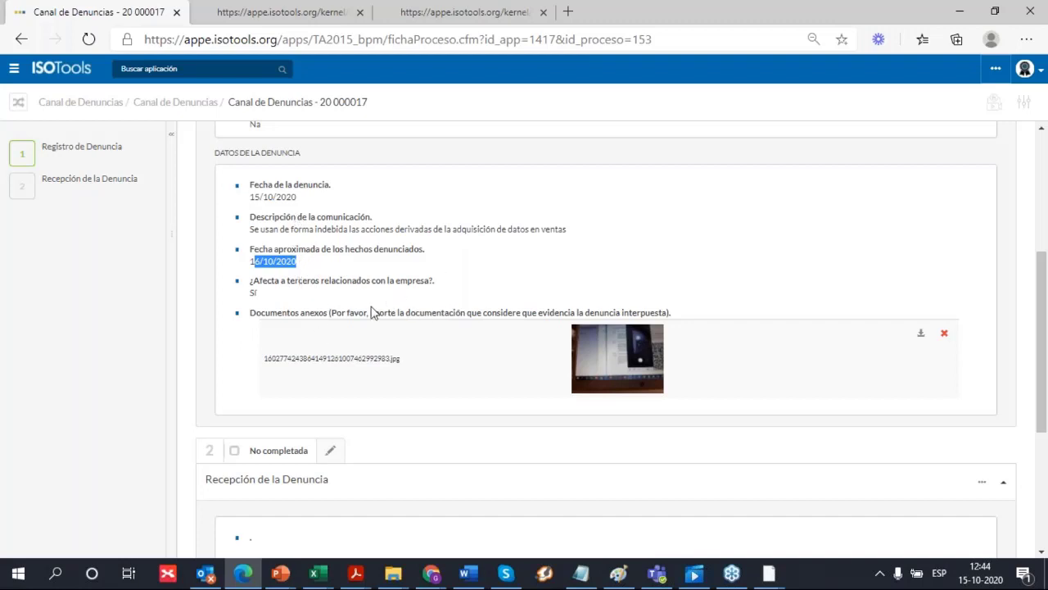
{"action": "left_click", "coordinate": [318, 298]}
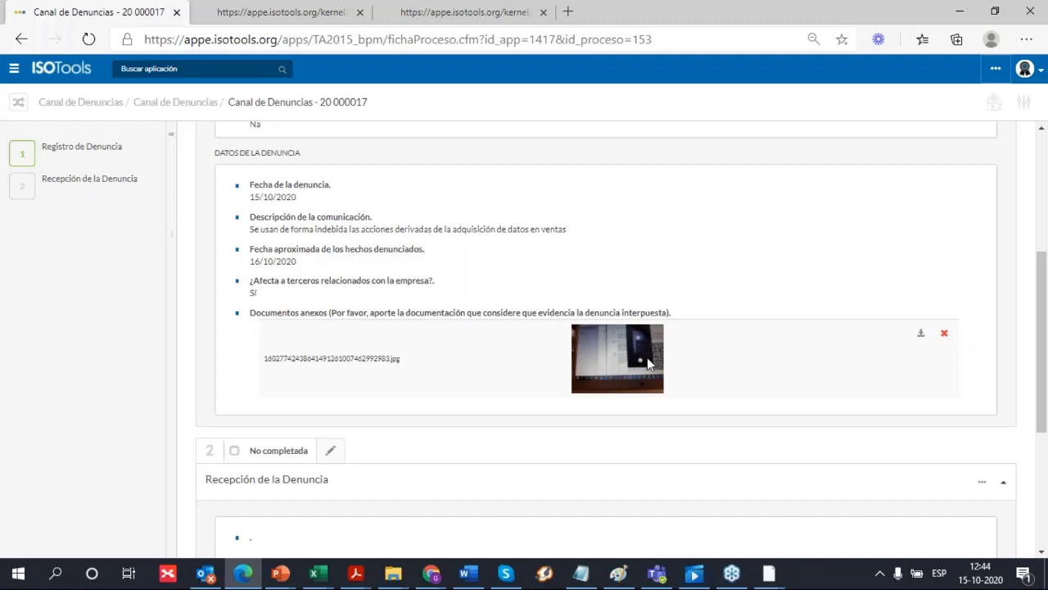
Download the image attached to the complaint, and retry the phone's screen mirroring in AirDroid before returning to the browser
{"action": "left_click", "coordinate": [920, 333]}
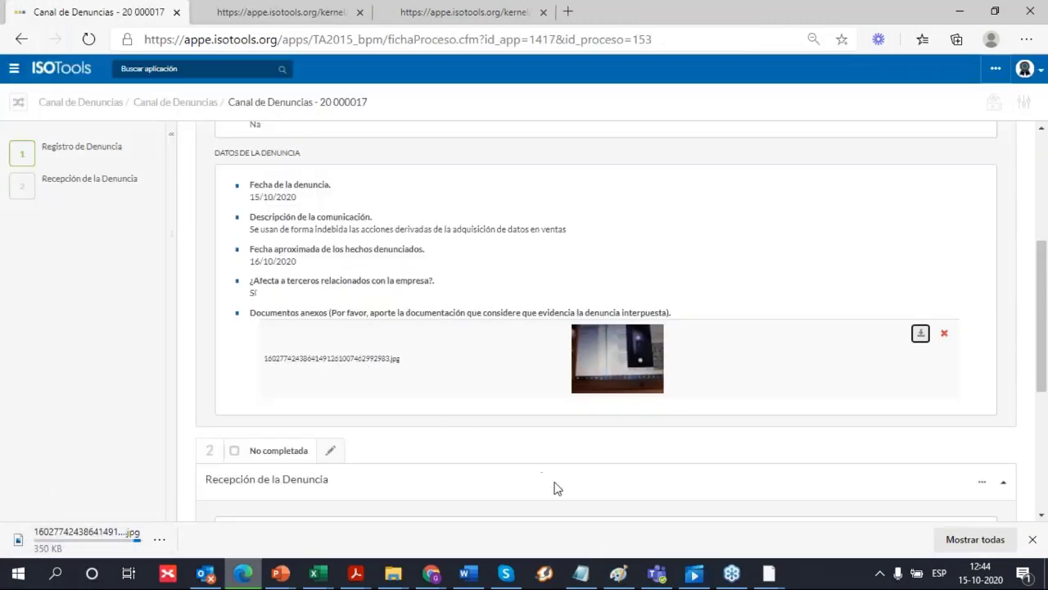
{"action": "mouse_move", "coordinate": [774, 577]}
{"action": "left_click", "coordinate": [819, 508]}
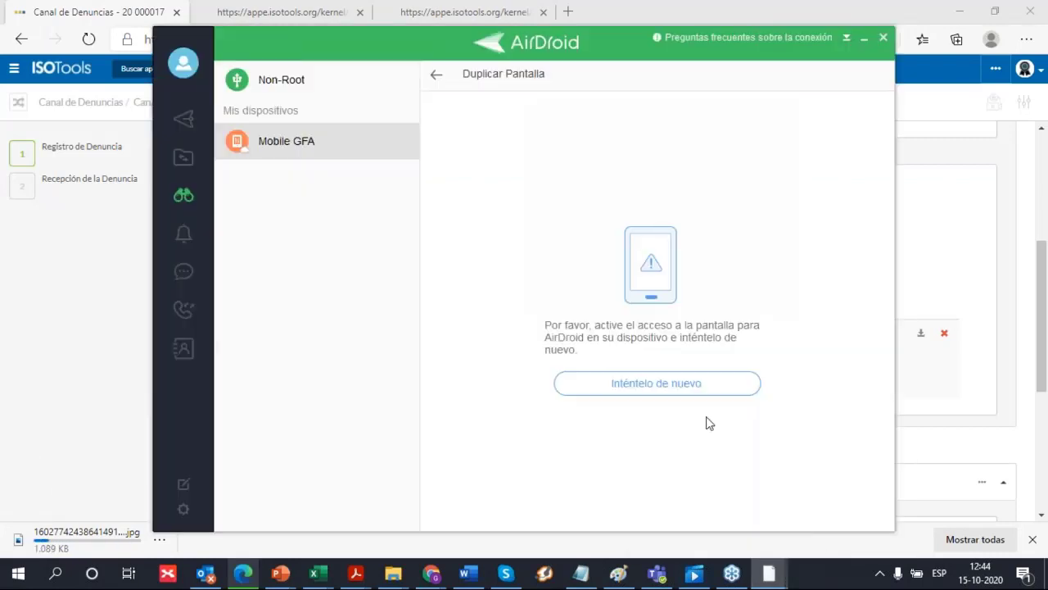
{"action": "left_click", "coordinate": [702, 391]}
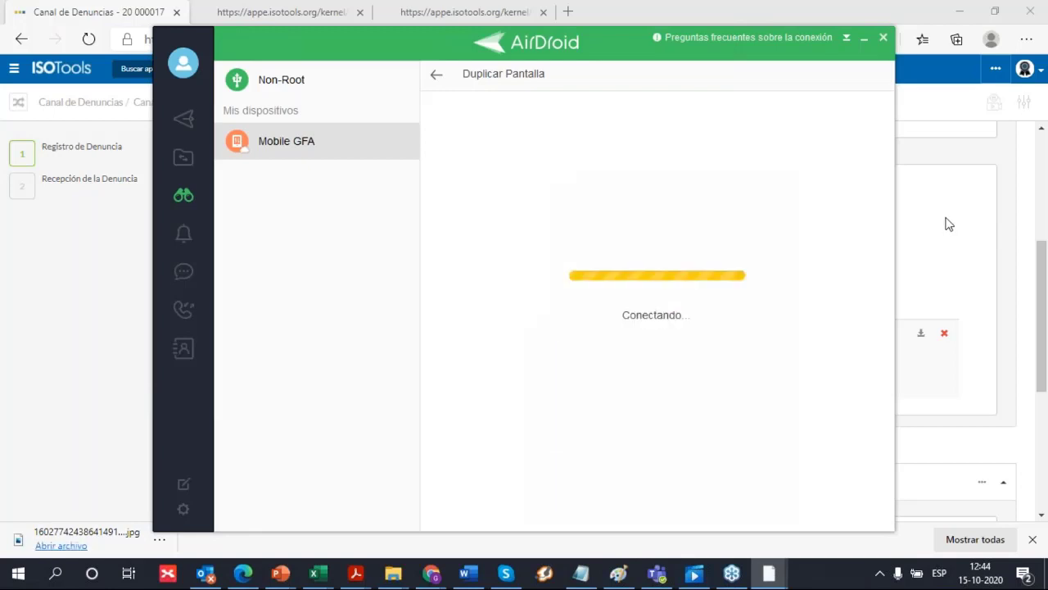
{"action": "left_click", "coordinate": [954, 177]}
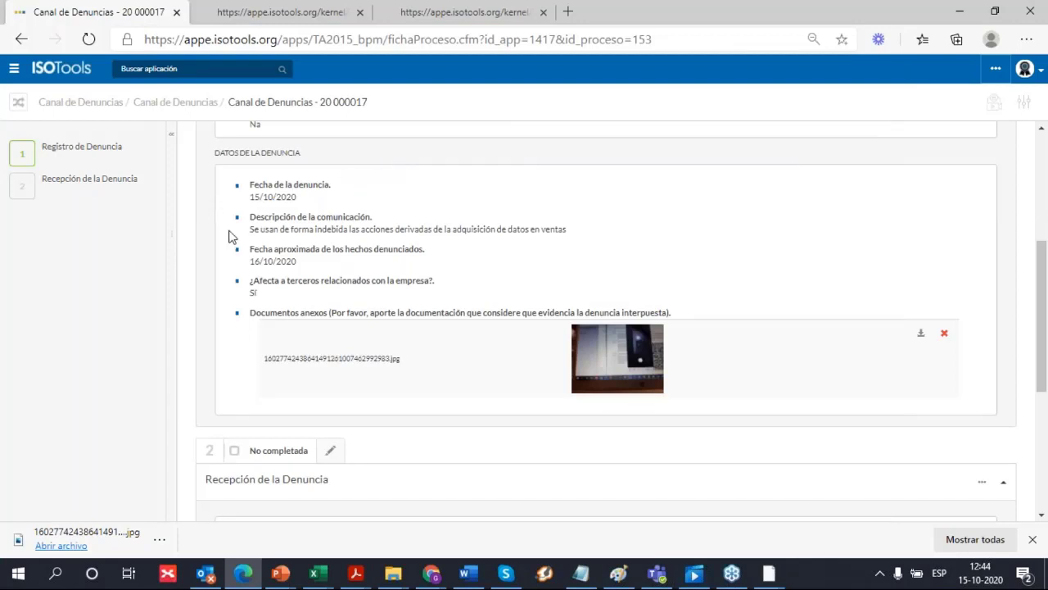
View the downloaded evidence image in Fotos, and close the viewer to return to the complaint record
{"action": "mouse_move", "coordinate": [136, 203]}
{"action": "left_click", "coordinate": [90, 533]}
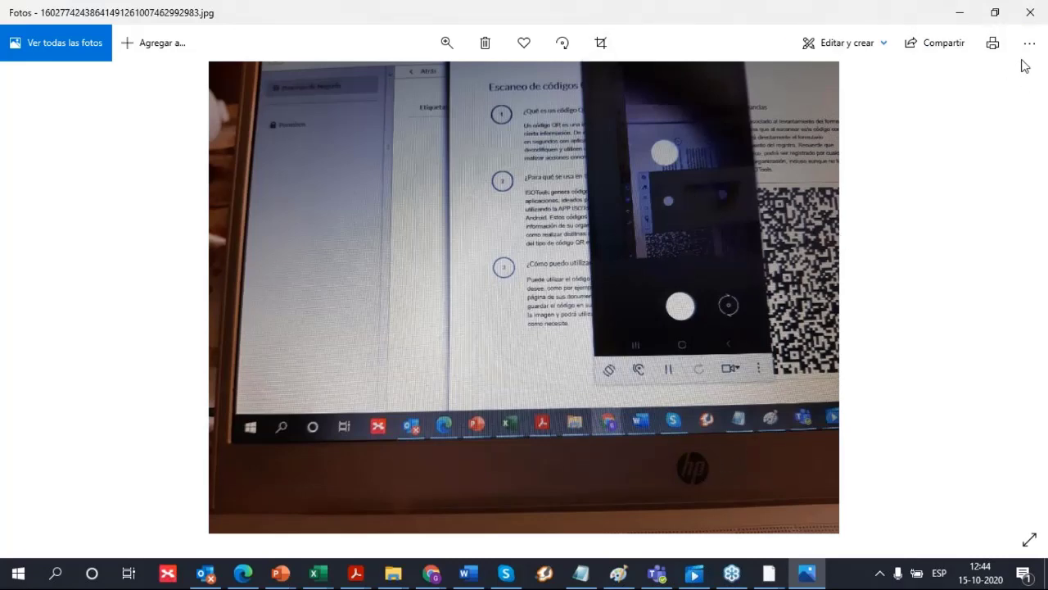
{"action": "left_click", "coordinate": [1030, 16]}
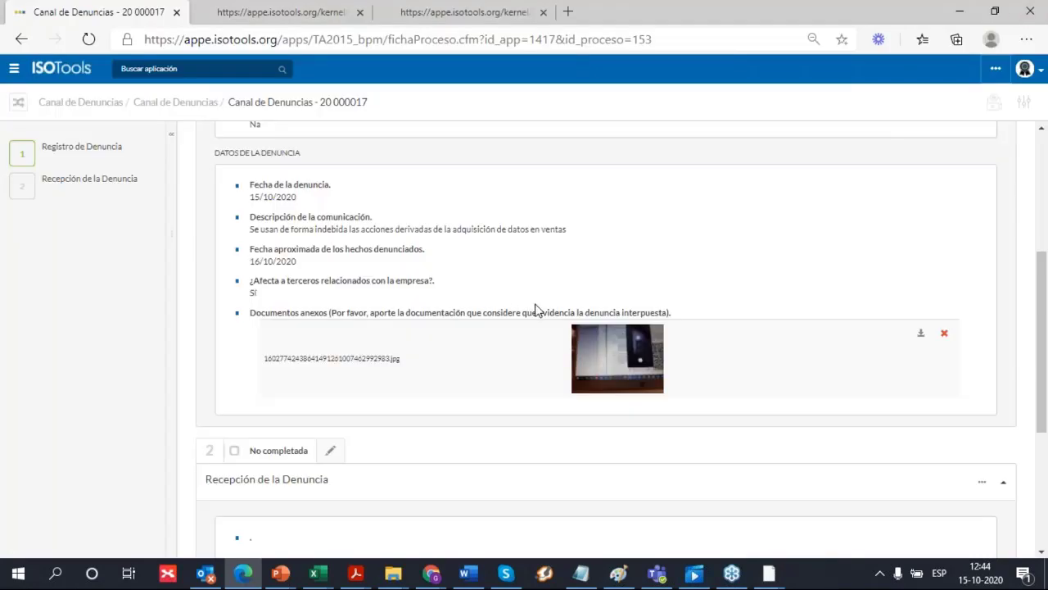
Open the complaint's Recepción de la Denuncia stage for editing
{"action": "scroll", "coordinate": [533, 308], "scroll_direction": "down", "scroll_amount": 2}
{"action": "scroll", "coordinate": [538, 308], "scroll_direction": "down", "scroll_amount": 1}
{"action": "scroll", "coordinate": [538, 307], "scroll_direction": "up", "scroll_amount": 2}
{"action": "scroll", "coordinate": [539, 305], "scroll_direction": "down", "scroll_amount": 1}
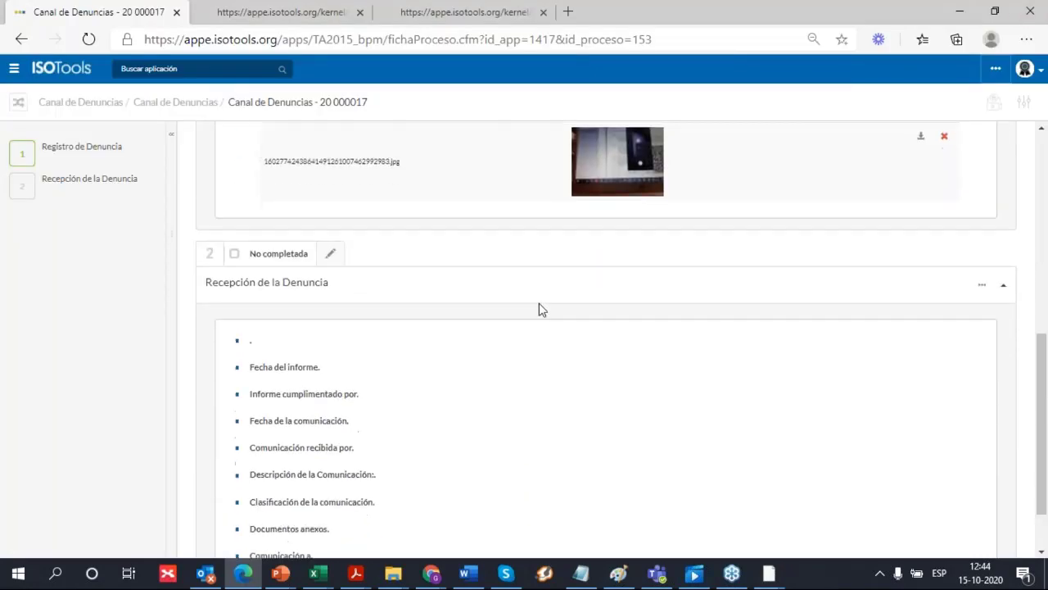
{"action": "scroll", "coordinate": [540, 307], "scroll_direction": "up", "scroll_amount": 1}
{"action": "scroll", "coordinate": [539, 308], "scroll_direction": "up", "scroll_amount": 1}
{"action": "scroll", "coordinate": [541, 307], "scroll_direction": "down", "scroll_amount": 3}
{"action": "left_click", "coordinate": [355, 283]}
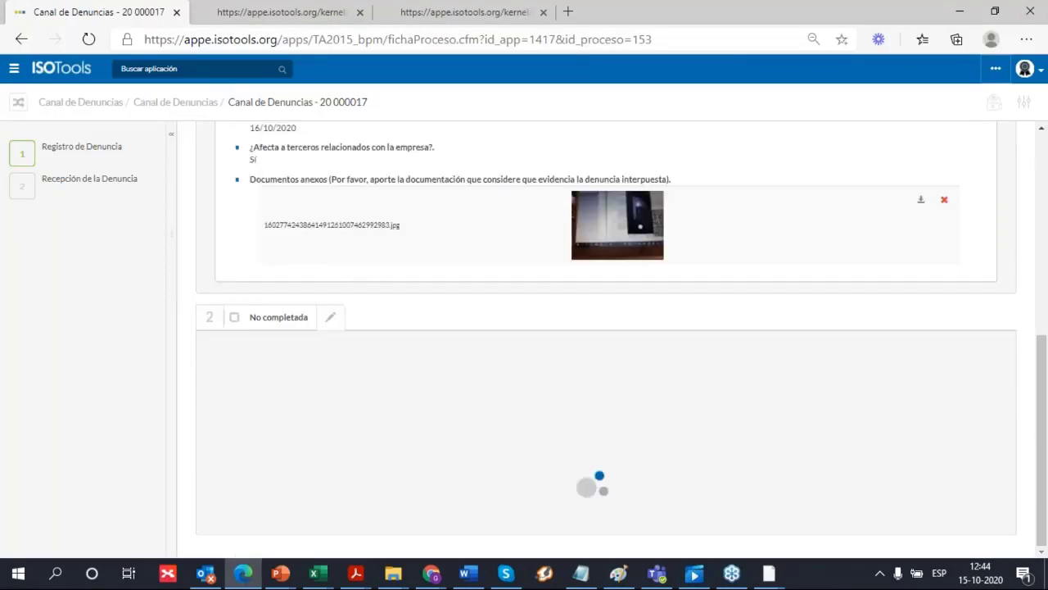
{"action": "scroll", "coordinate": [590, 316], "scroll_direction": "down", "scroll_amount": 3}
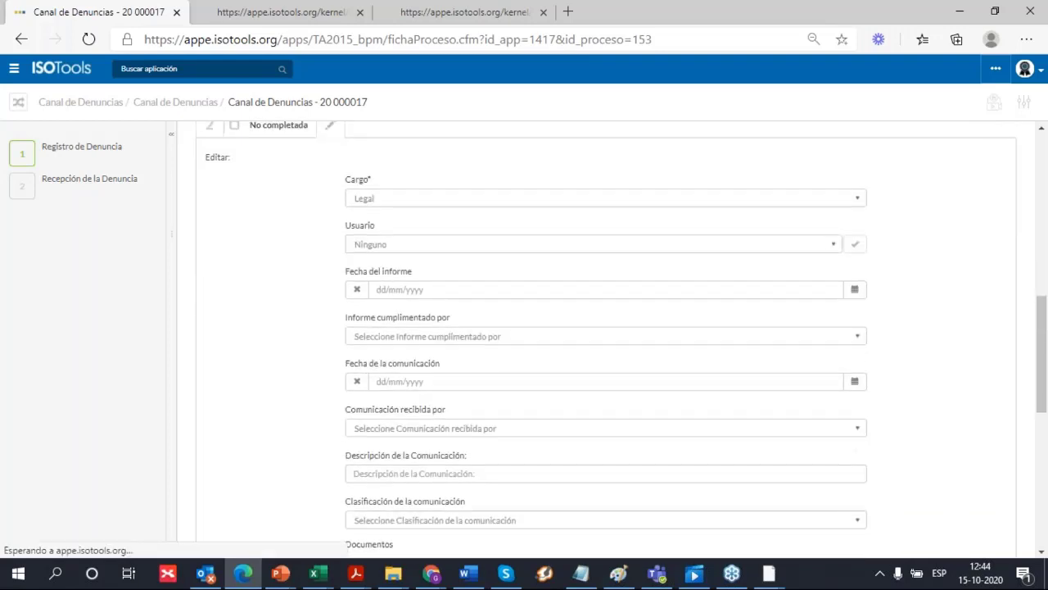
Examine the reception form's message template in Contenido, with its field placeholders, and the sending options that accompany it
{"action": "scroll", "coordinate": [590, 316], "scroll_direction": "down", "scroll_amount": 4}
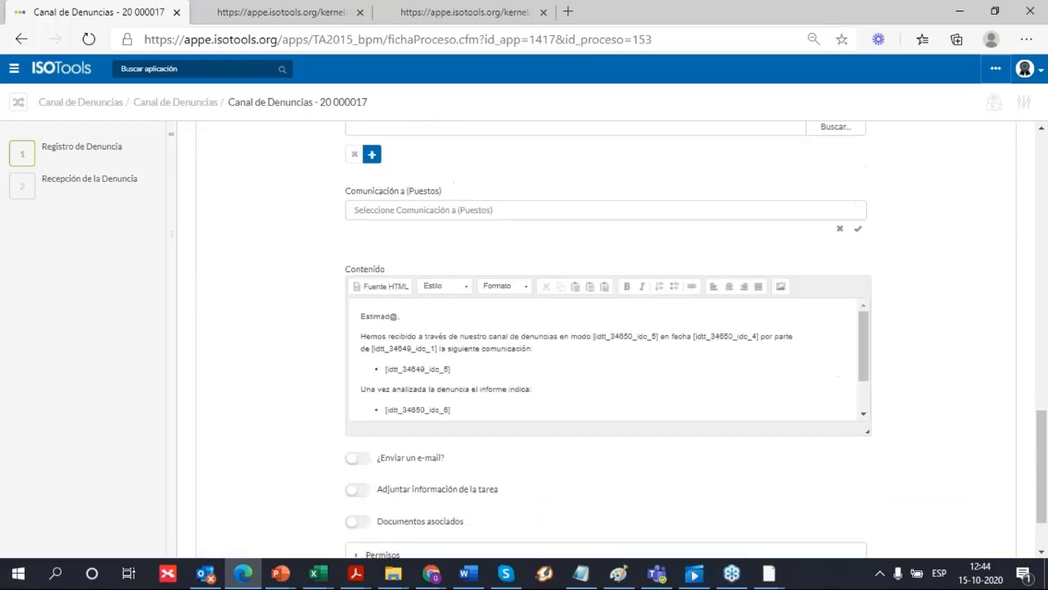
{"action": "scroll", "coordinate": [600, 314], "scroll_direction": "up", "scroll_amount": 2}
{"action": "scroll", "coordinate": [589, 330], "scroll_direction": "down", "scroll_amount": 1}
{"action": "scroll", "coordinate": [589, 330], "scroll_direction": "down", "scroll_amount": 1}
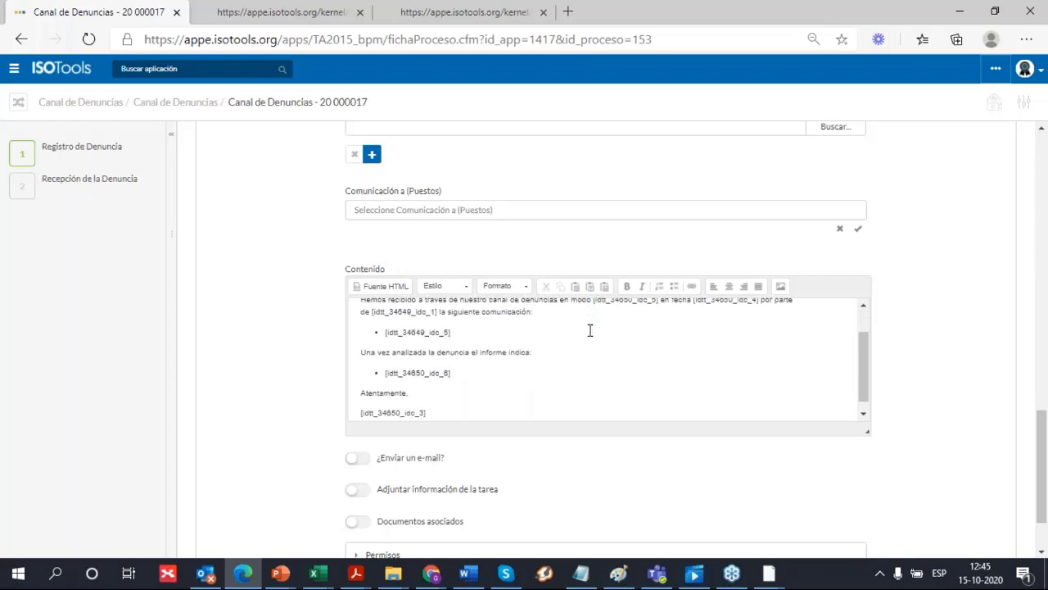
{"action": "scroll", "coordinate": [589, 330], "scroll_direction": "down", "scroll_amount": 1}
{"action": "scroll", "coordinate": [600, 389], "scroll_direction": "down", "scroll_amount": 2}
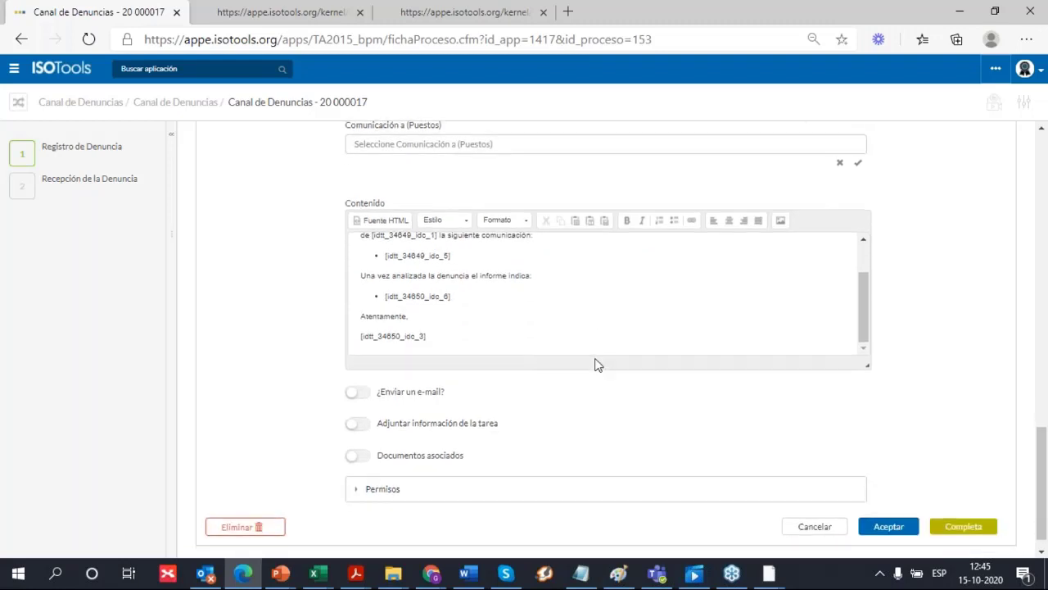
{"action": "scroll", "coordinate": [588, 348], "scroll_direction": "up", "scroll_amount": 2}
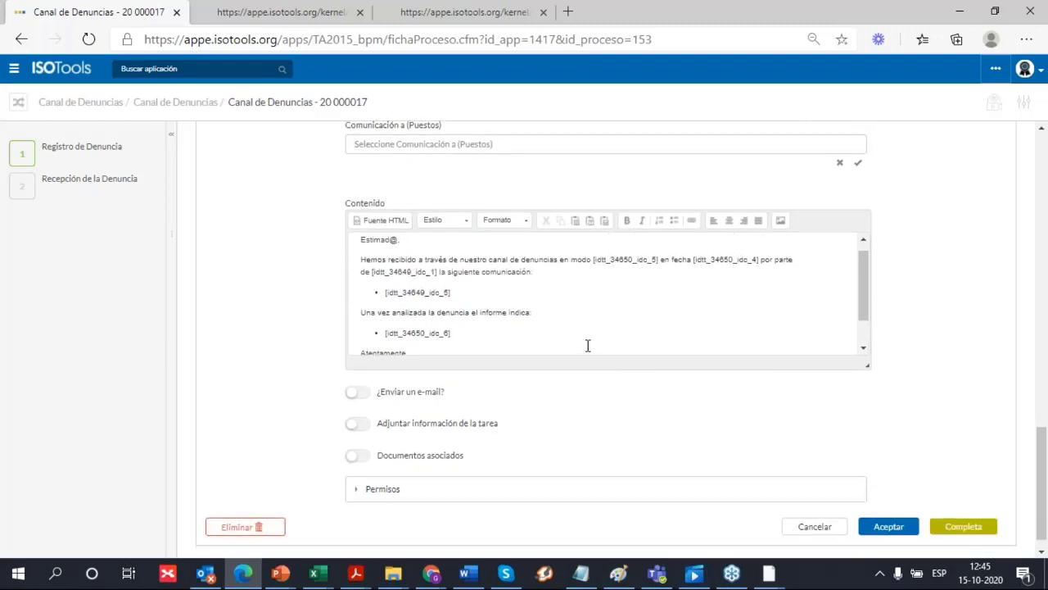
{"action": "scroll", "coordinate": [587, 339], "scroll_direction": "up", "scroll_amount": 1}
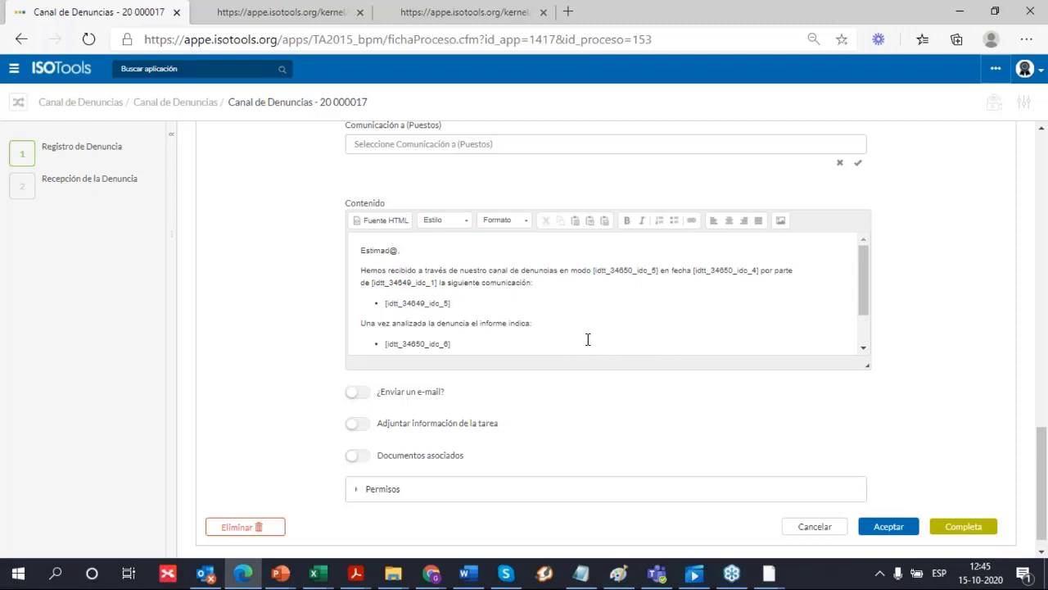
{"action": "scroll", "coordinate": [587, 339], "scroll_direction": "up", "scroll_amount": 2}
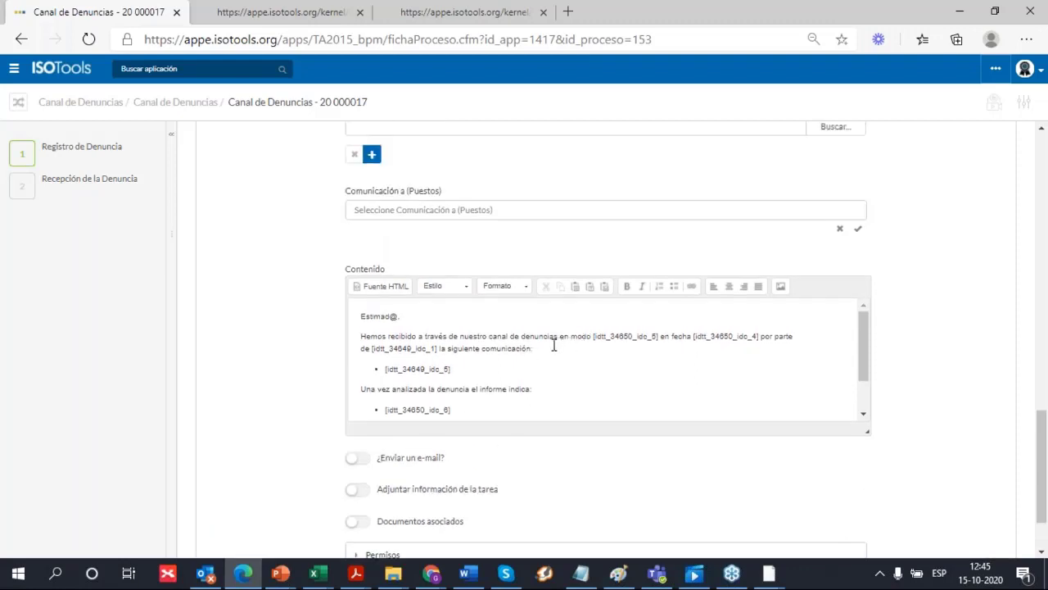
{"action": "scroll", "coordinate": [554, 345], "scroll_direction": "down", "scroll_amount": 1}
{"action": "scroll", "coordinate": [592, 338], "scroll_direction": "down", "scroll_amount": 1}
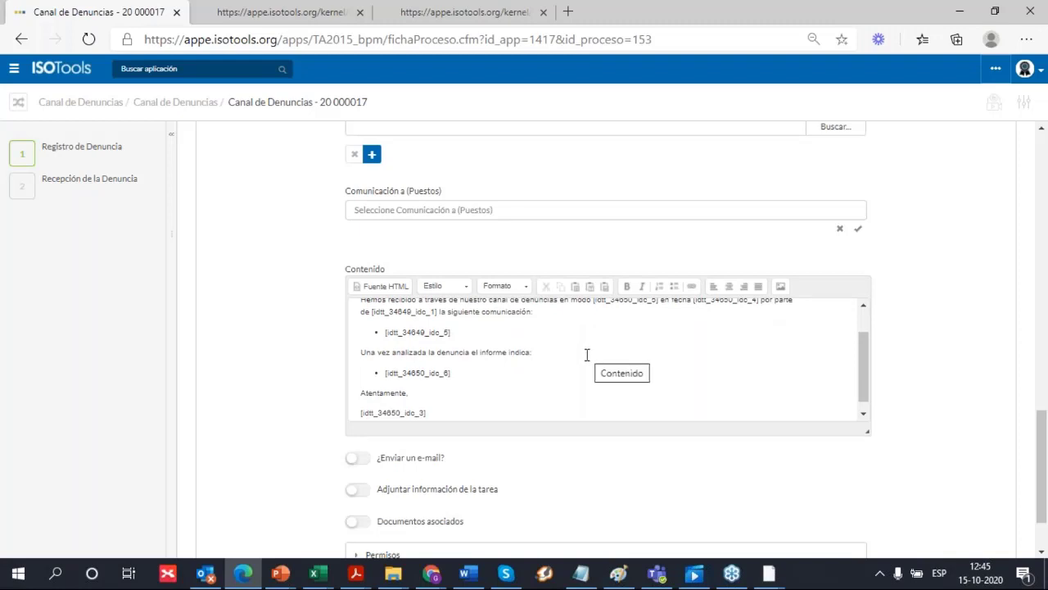
{"action": "scroll", "coordinate": [586, 353], "scroll_direction": "down", "scroll_amount": 2}
{"action": "scroll", "coordinate": [791, 347], "scroll_direction": "up", "scroll_amount": 2}
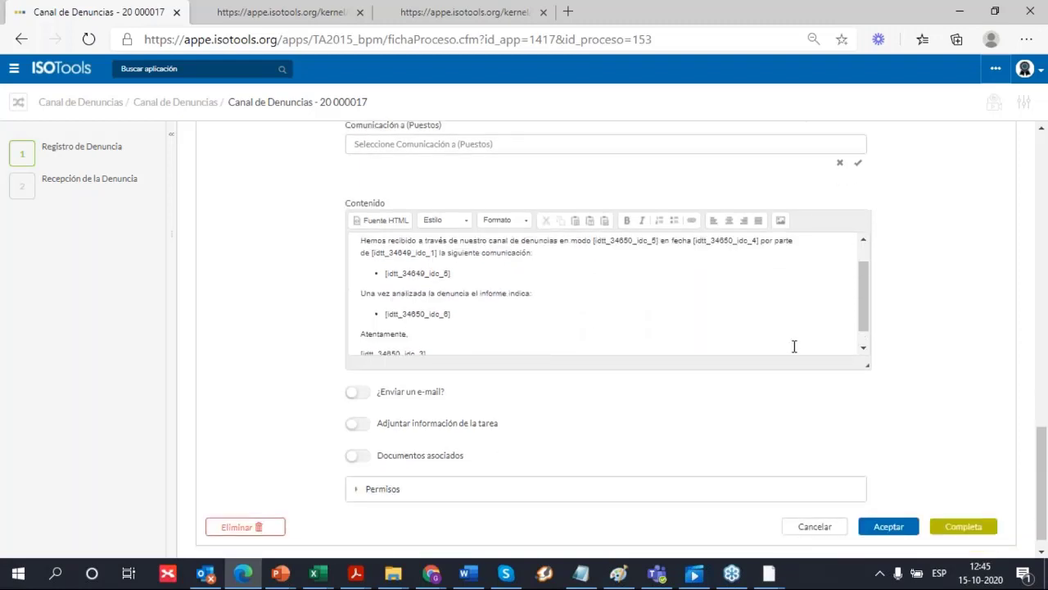
{"action": "scroll", "coordinate": [648, 305], "scroll_direction": "up", "scroll_amount": 2}
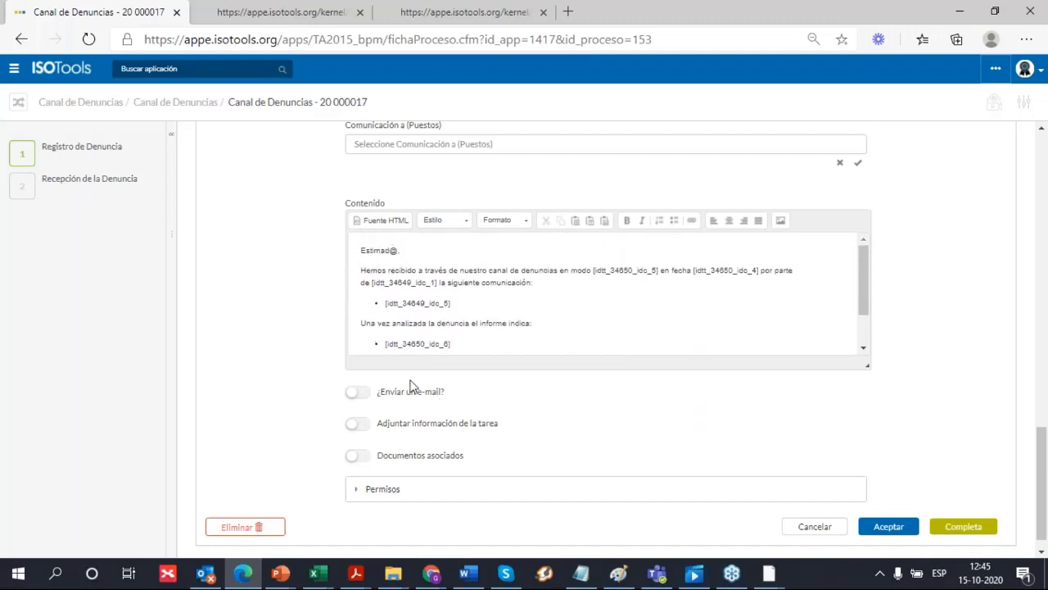
Enable sending an e-mail and attaching the task information, and check the reception form against the registered complaint data
{"action": "left_click", "coordinate": [357, 391]}
{"action": "left_click", "coordinate": [357, 424]}
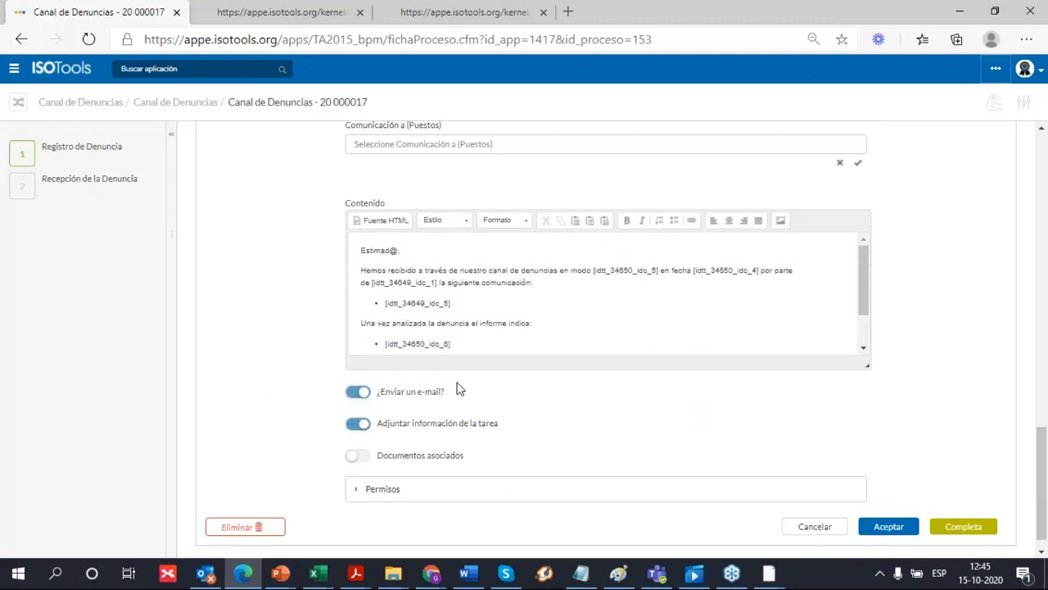
{"action": "scroll", "coordinate": [586, 267], "scroll_direction": "up", "scroll_amount": 4}
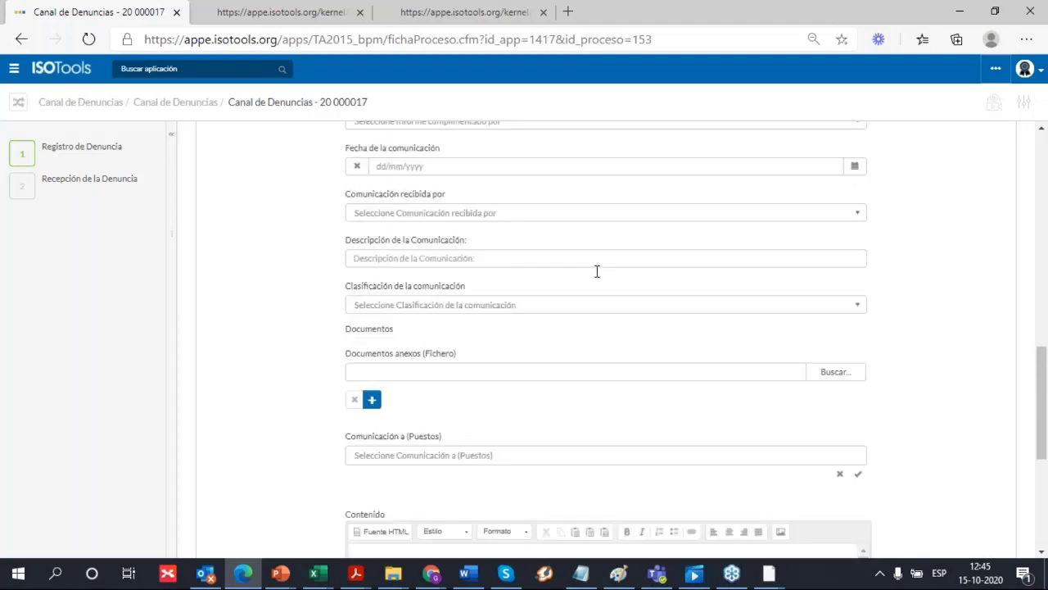
{"action": "scroll", "coordinate": [614, 283], "scroll_direction": "up", "scroll_amount": 3}
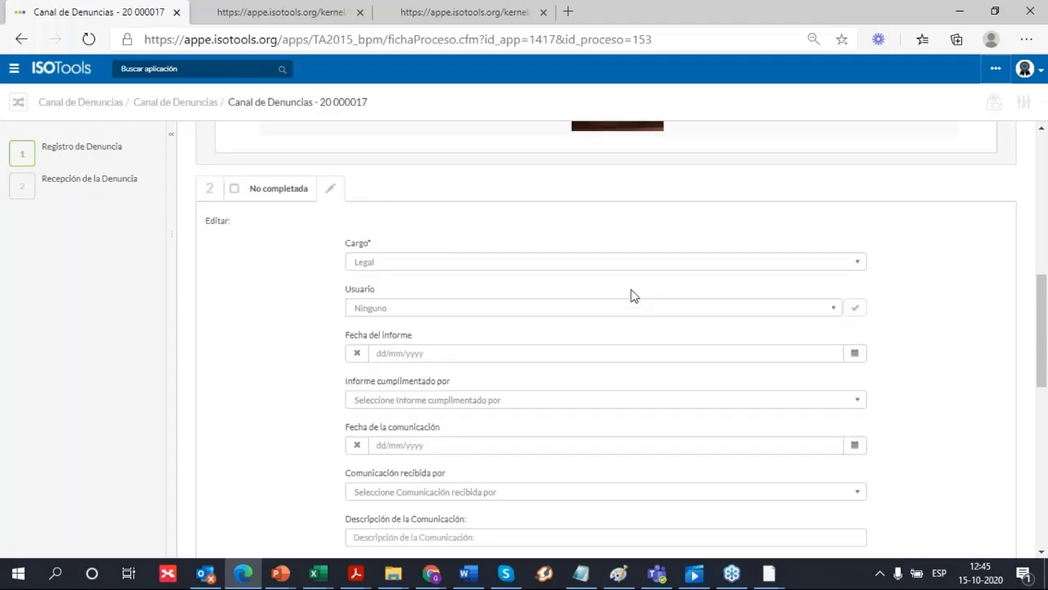
{"action": "scroll", "coordinate": [631, 295], "scroll_direction": "down", "scroll_amount": 1}
{"action": "scroll", "coordinate": [629, 293], "scroll_direction": "up", "scroll_amount": 10}
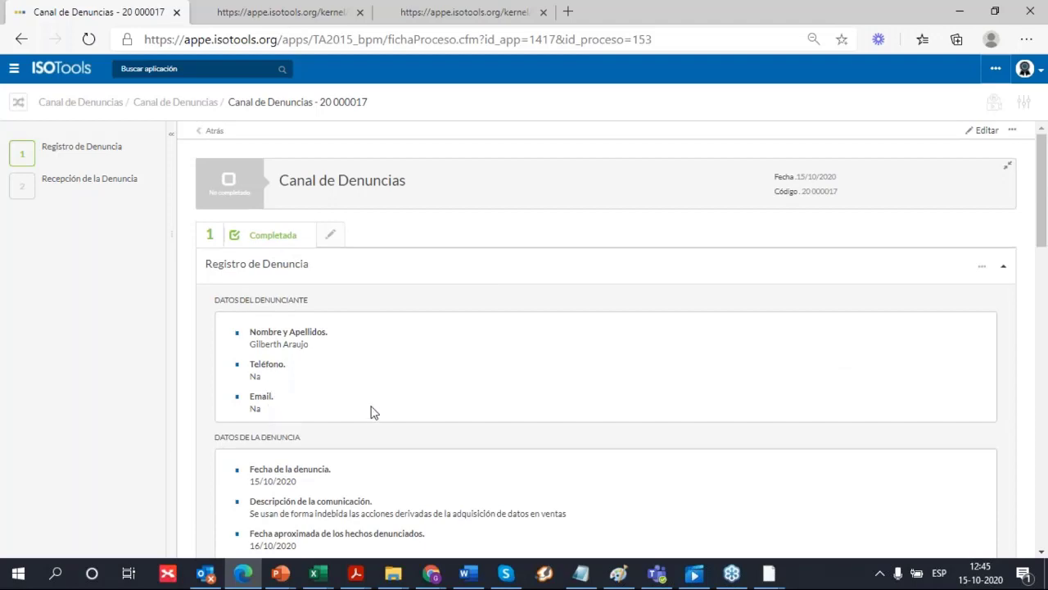
{"action": "scroll", "coordinate": [505, 355], "scroll_direction": "down", "scroll_amount": 15}
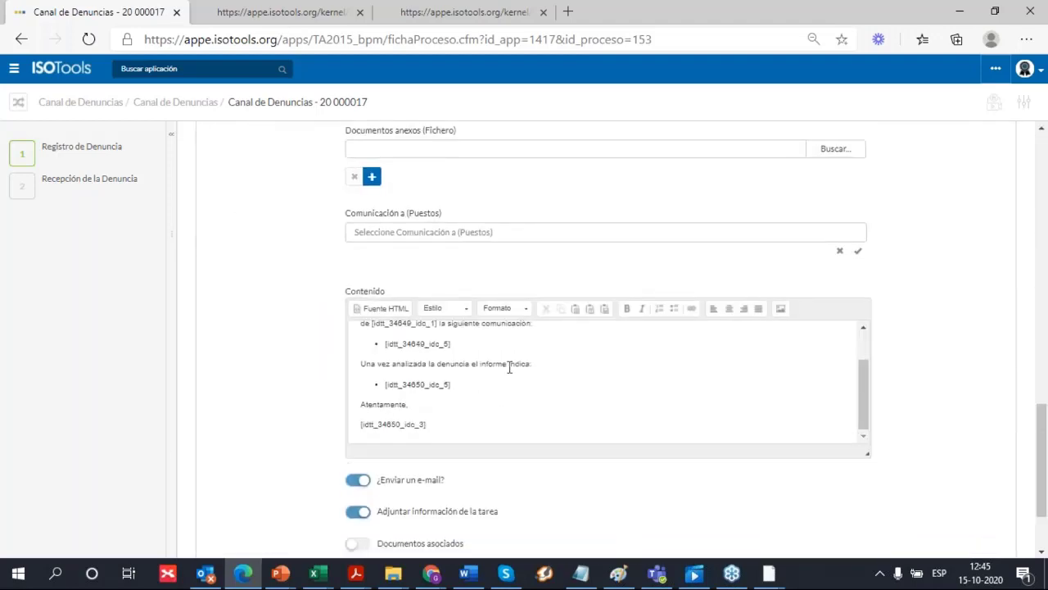
Recheck the message template and try to complete the Recepción de la Denuncia stage, sending the notice e-mail to the following action
{"action": "scroll", "coordinate": [533, 374], "scroll_direction": "down", "scroll_amount": 1}
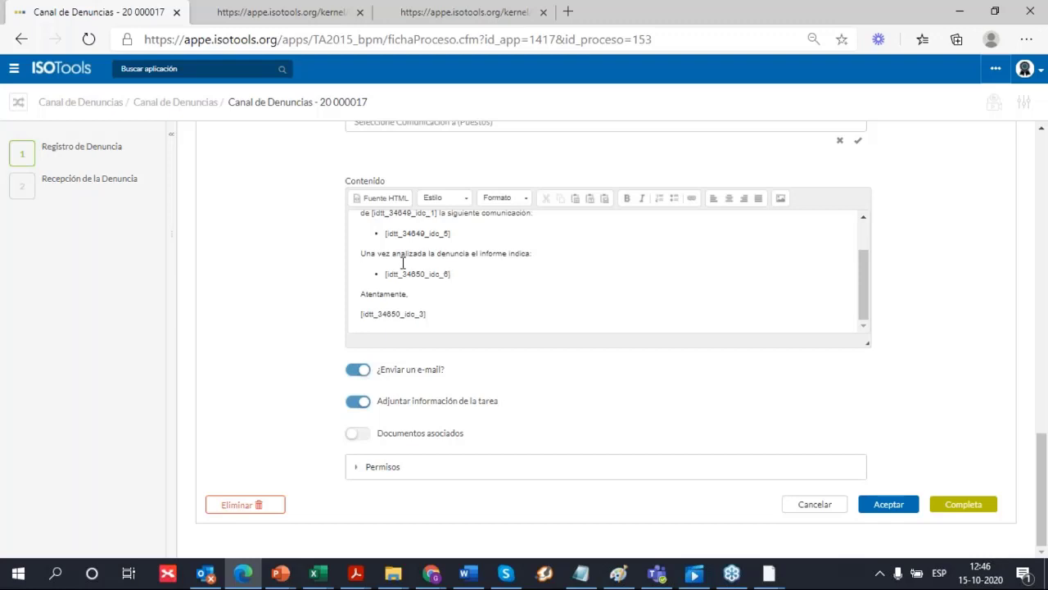
{"action": "scroll", "coordinate": [606, 292], "scroll_direction": "up", "scroll_amount": 1}
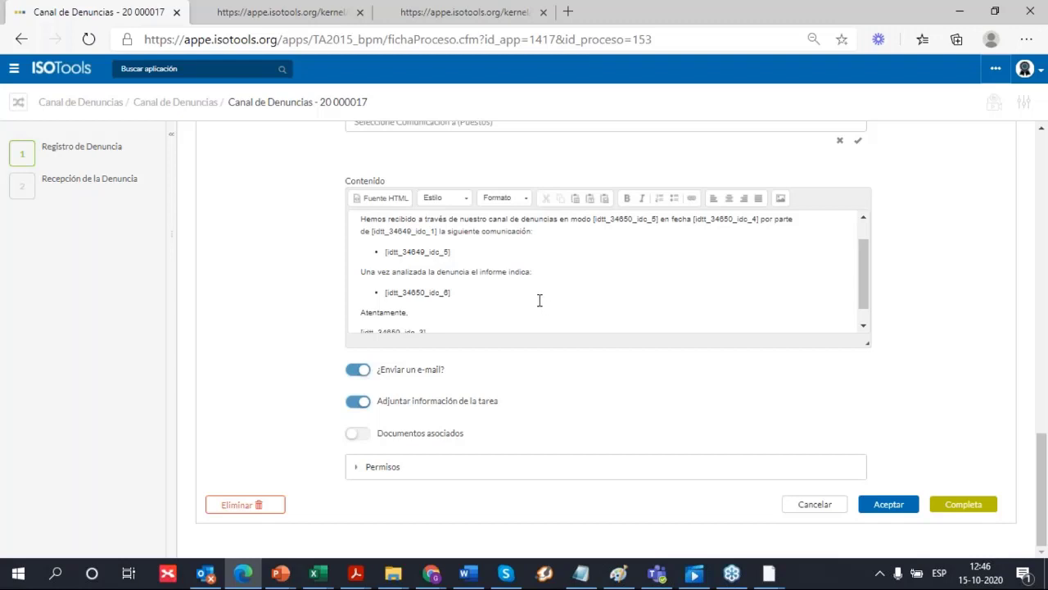
{"action": "scroll", "coordinate": [540, 301], "scroll_direction": "down", "scroll_amount": 1}
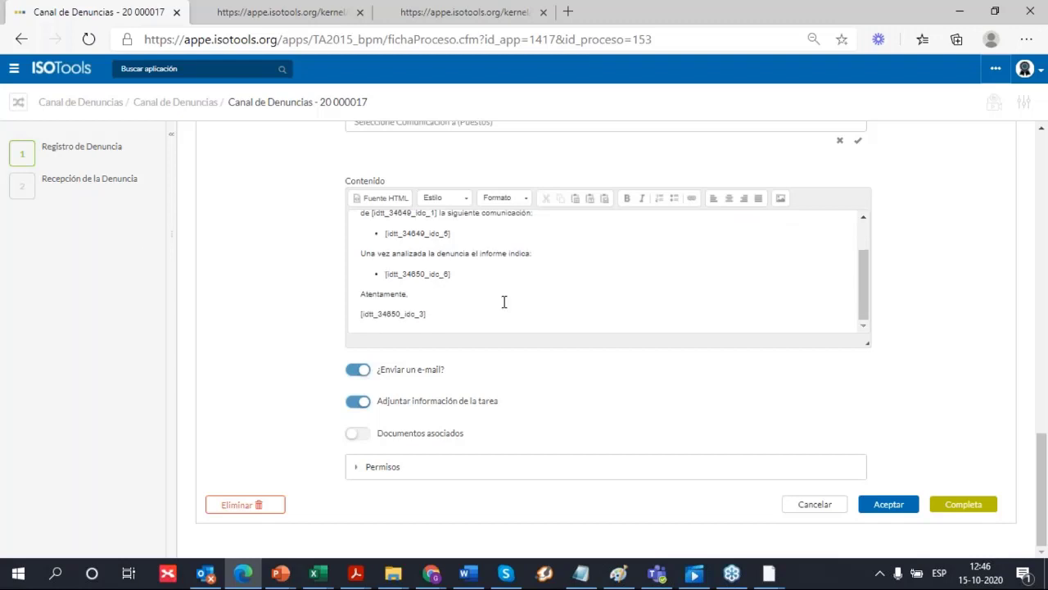
{"action": "left_click", "coordinate": [978, 501]}
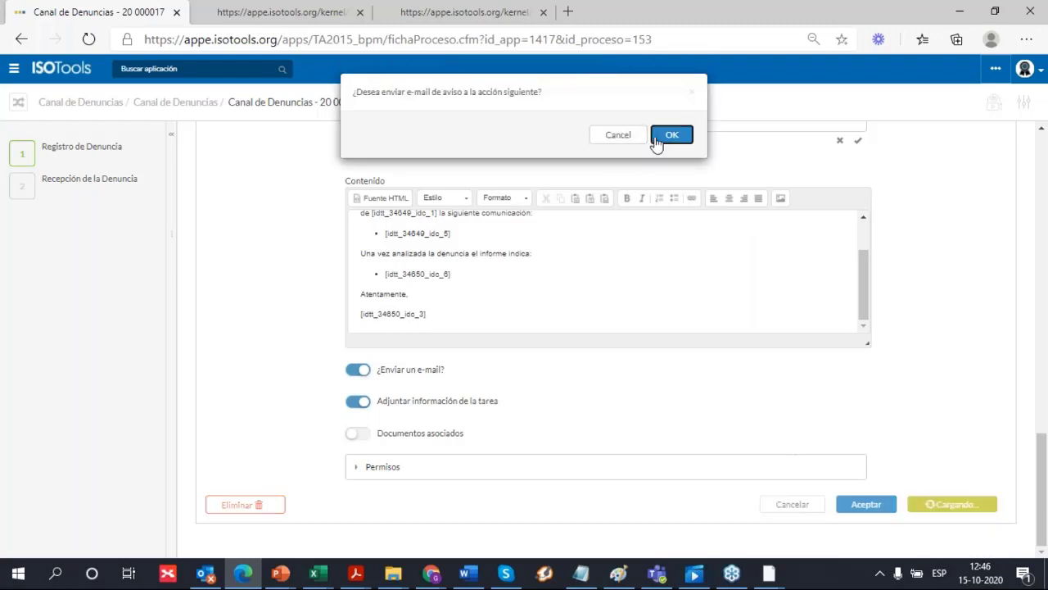
{"action": "left_click", "coordinate": [671, 135]}
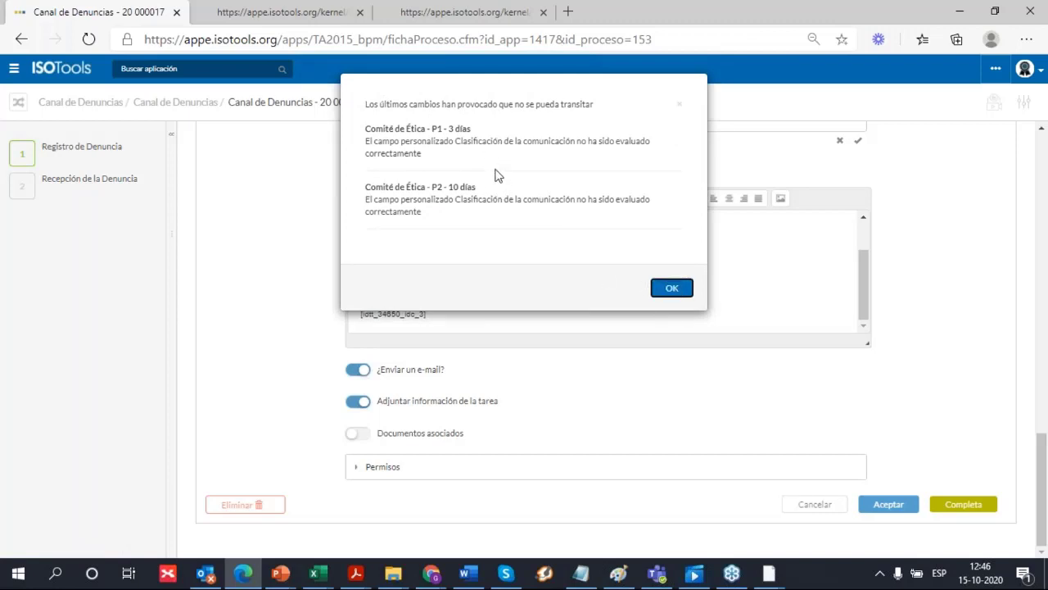
{"action": "left_click", "coordinate": [672, 289]}
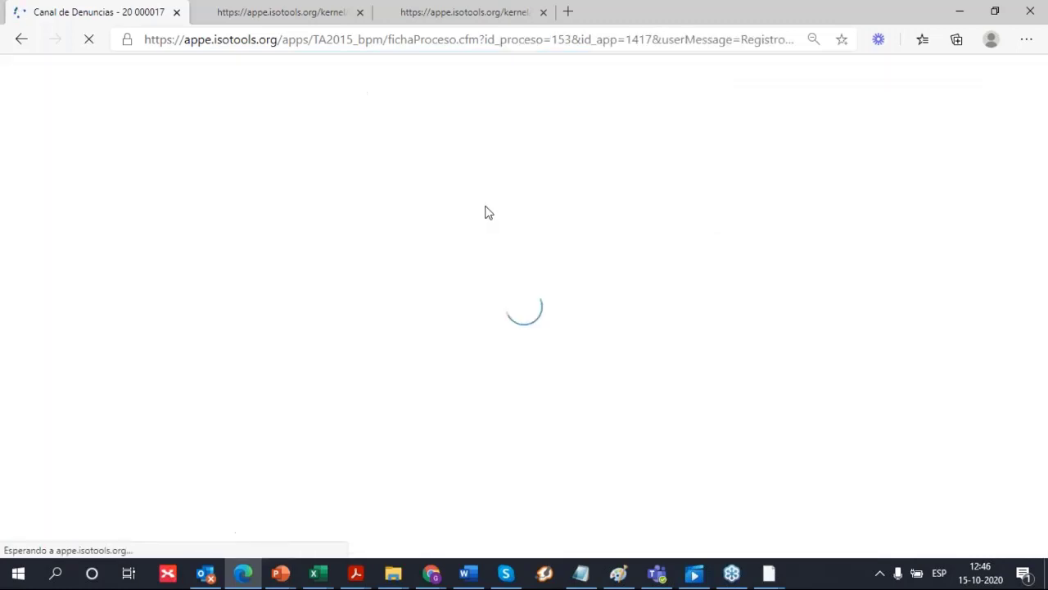
Check the Registro and Recepción stages in the complaint record, and return to the Canal de Denuncias list
{"action": "scroll", "coordinate": [470, 226], "scroll_direction": "down", "scroll_amount": 5}
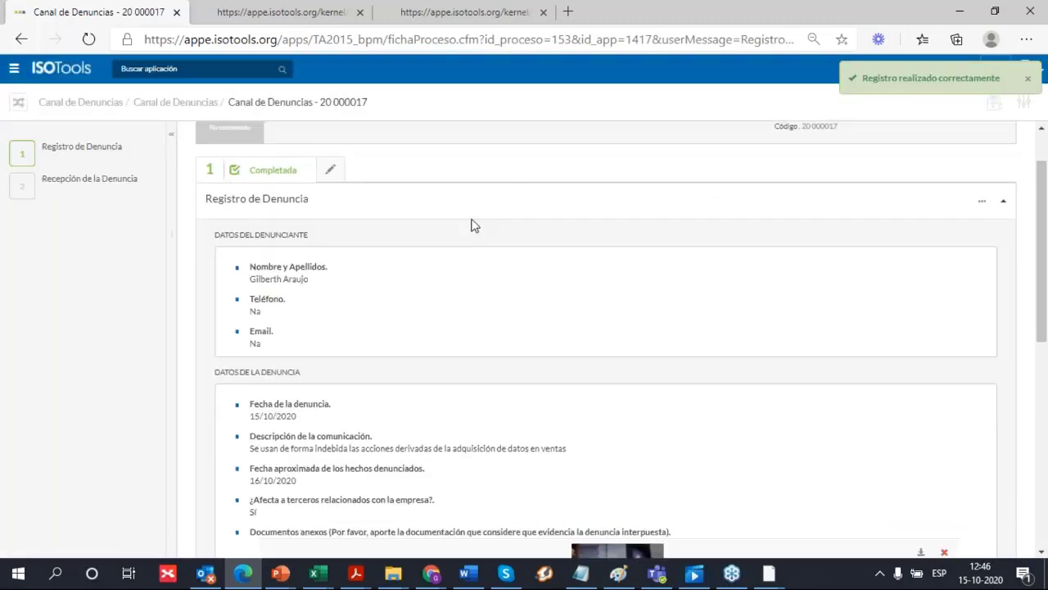
{"action": "scroll", "coordinate": [504, 232], "scroll_direction": "down", "scroll_amount": 2}
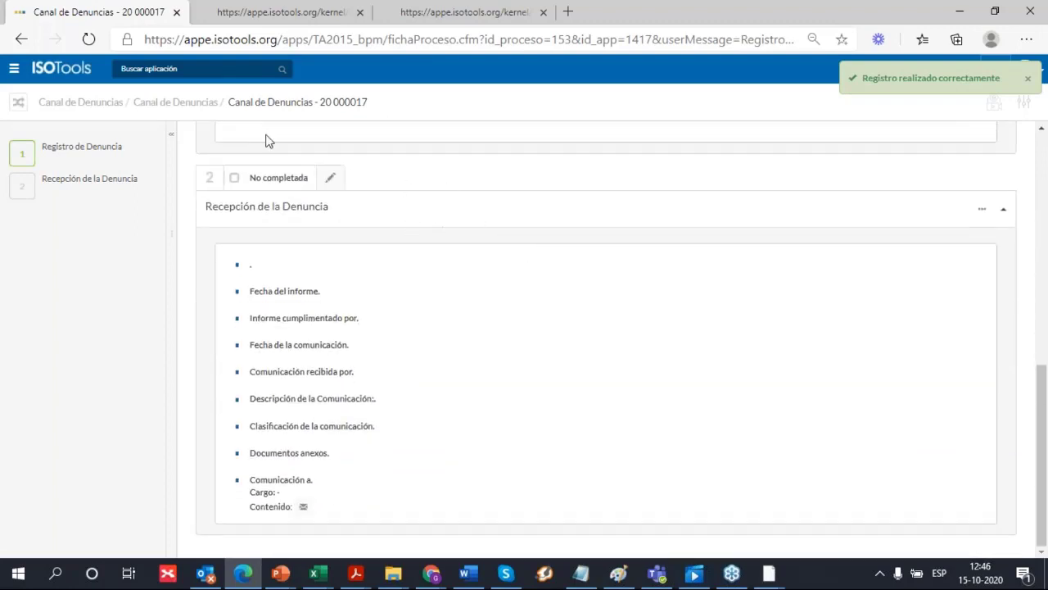
{"action": "left_click", "coordinate": [200, 105]}
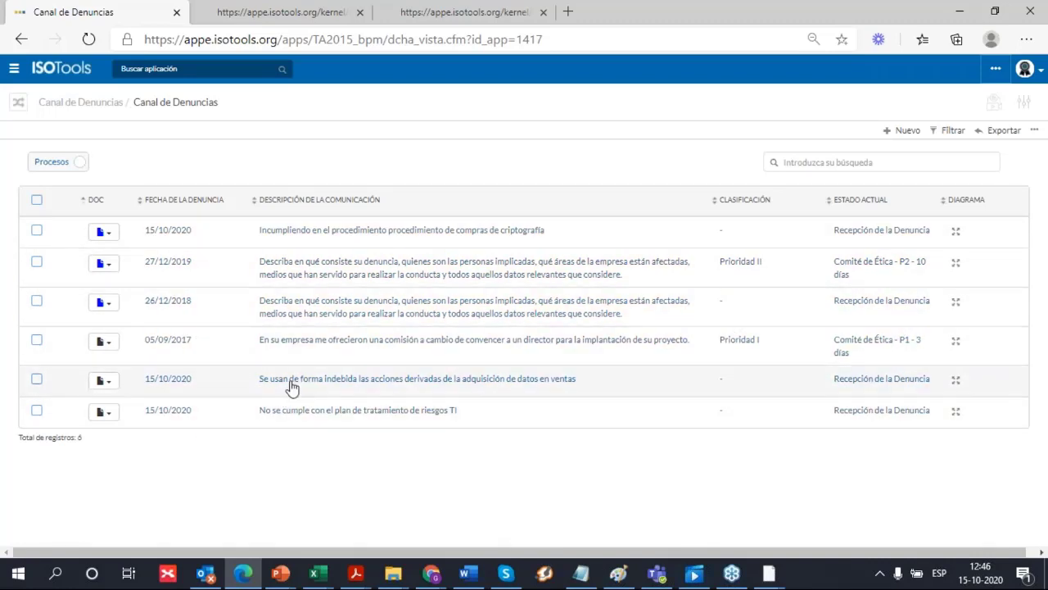
View the workflow diagram of the complaint about cryptography purchasing, from Inicio to Fin, and close it
{"action": "left_click", "coordinate": [956, 235]}
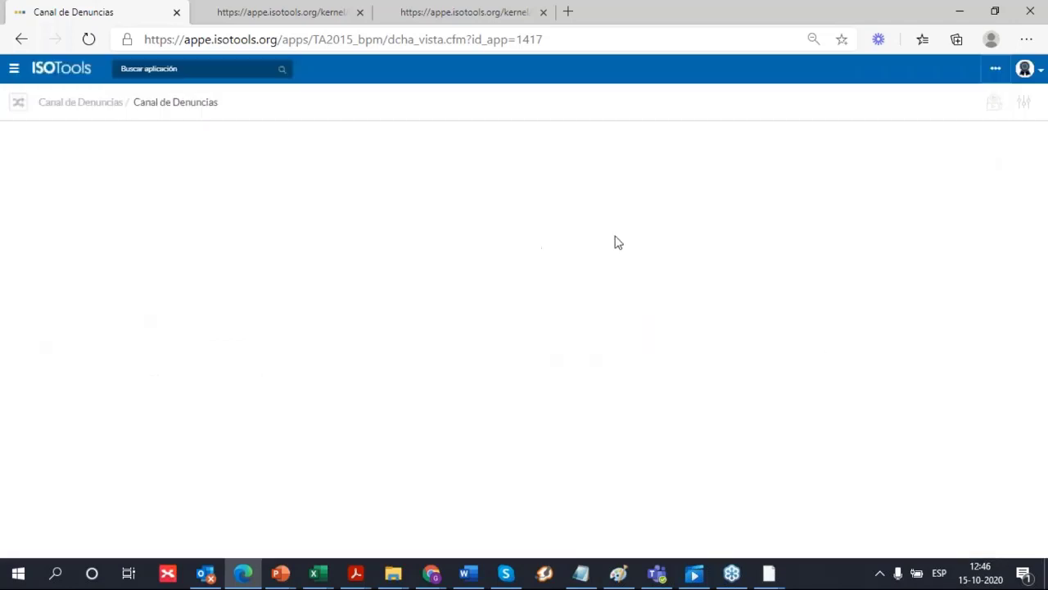
{"action": "scroll", "coordinate": [546, 233], "scroll_direction": "down", "scroll_amount": 1}
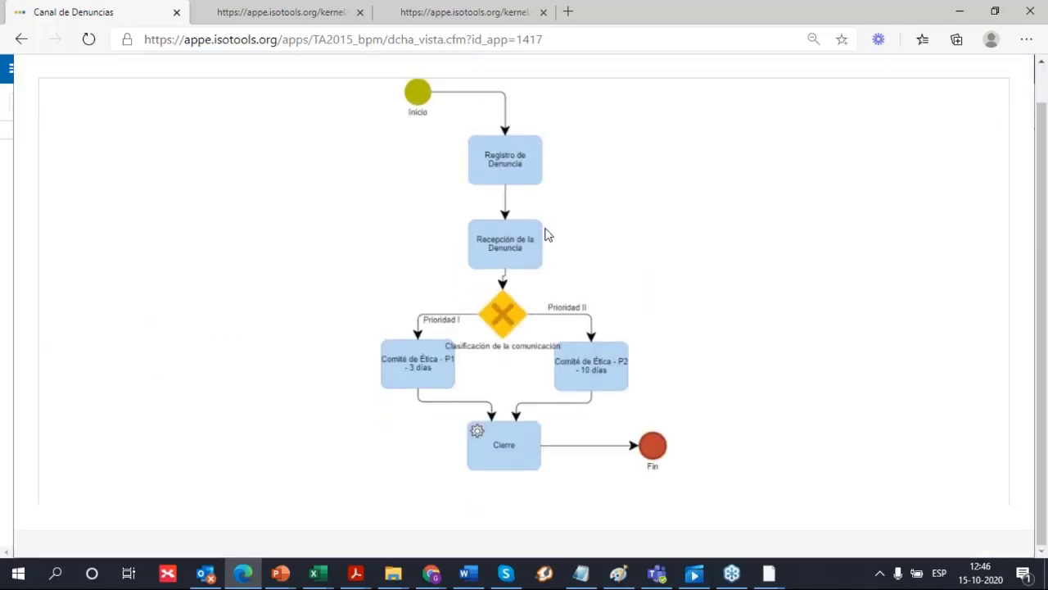
{"action": "scroll", "coordinate": [549, 232], "scroll_direction": "up", "scroll_amount": 1}
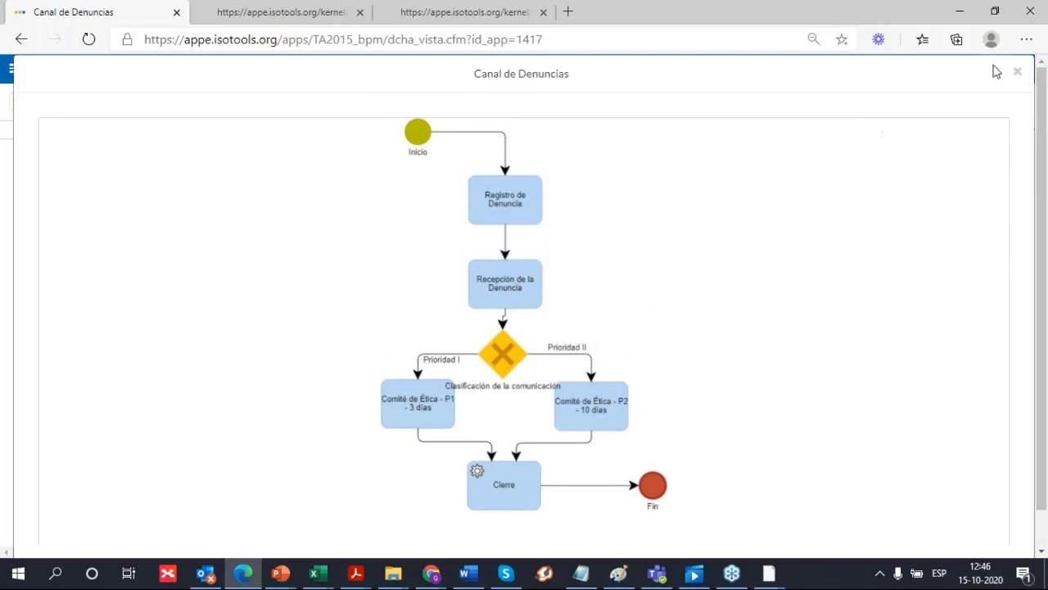
{"action": "left_click", "coordinate": [1017, 73]}
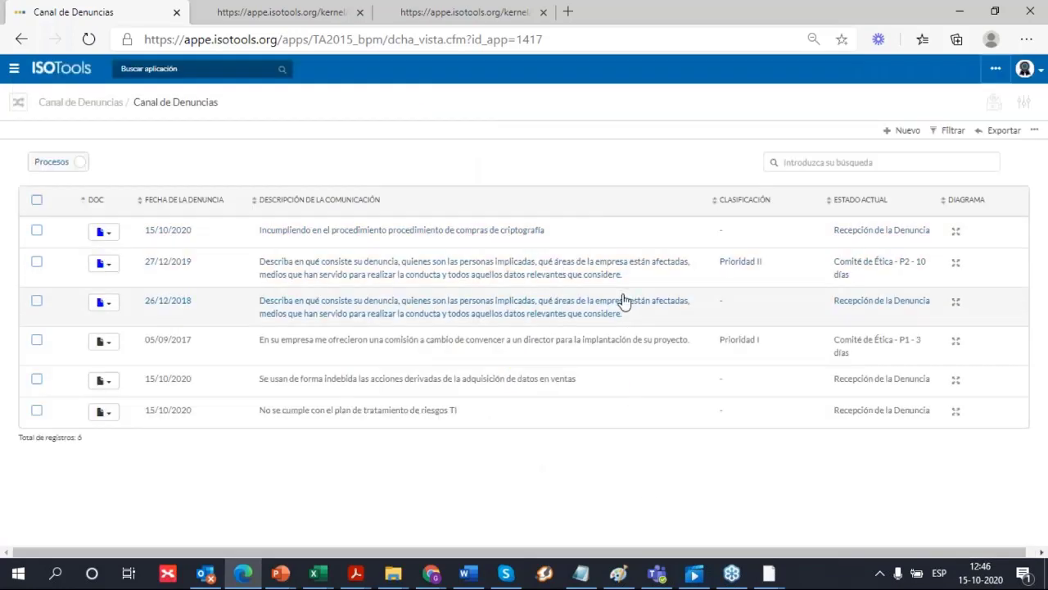